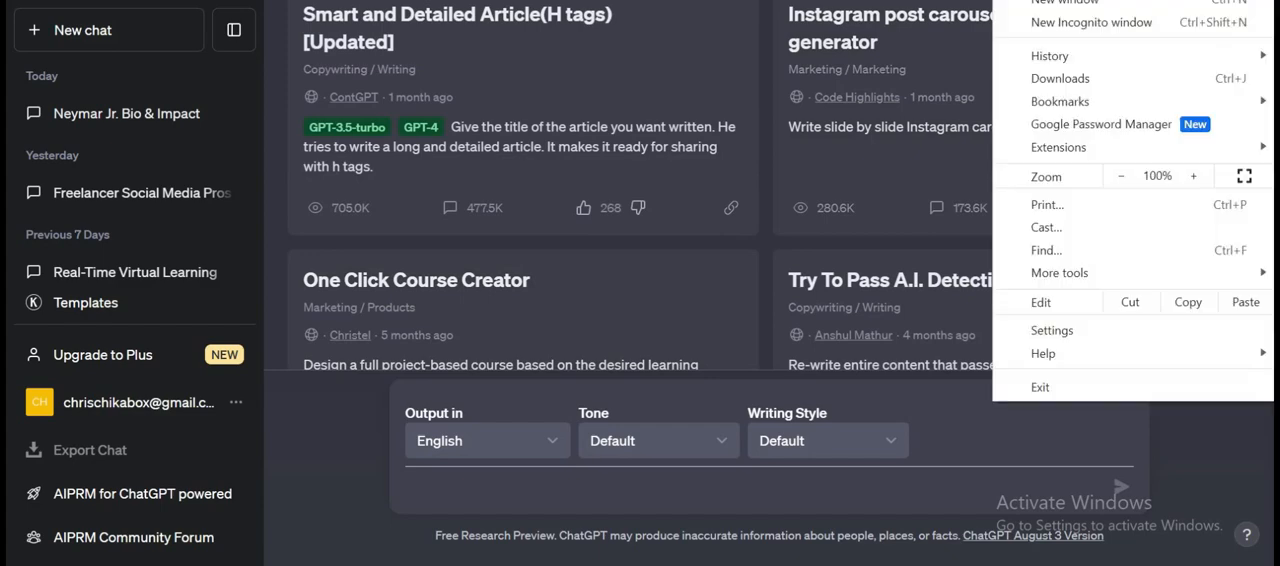
Find the AIPRM for ChatGPT entry among the browser's installed extensions and search the web for that name.
mouse_move(1098, 142)
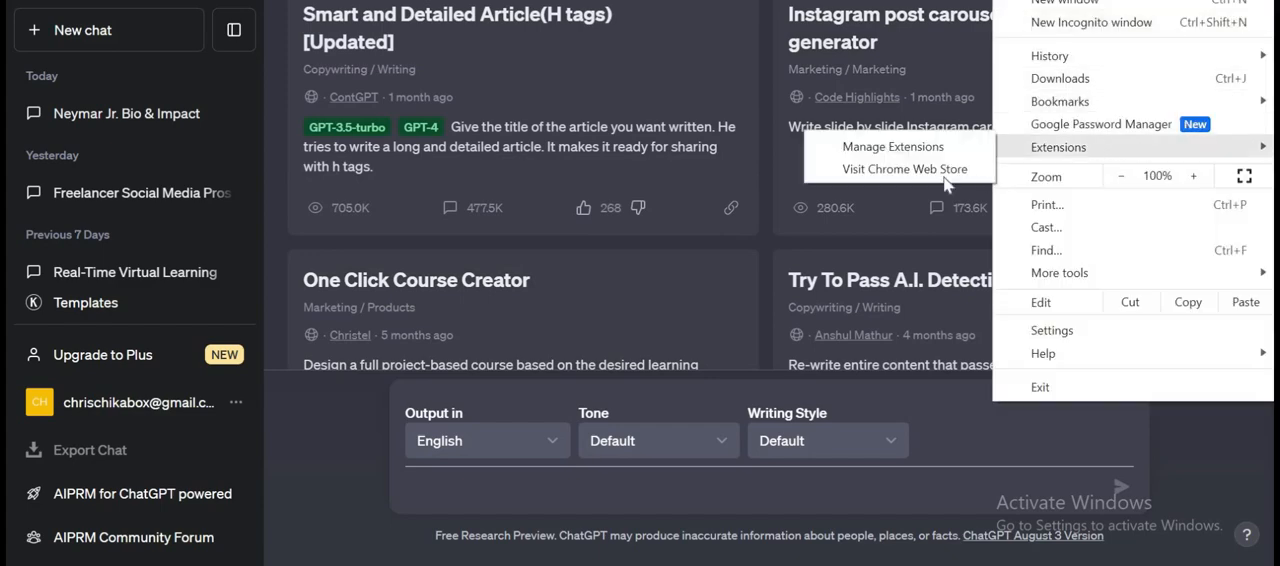
click(890, 146)
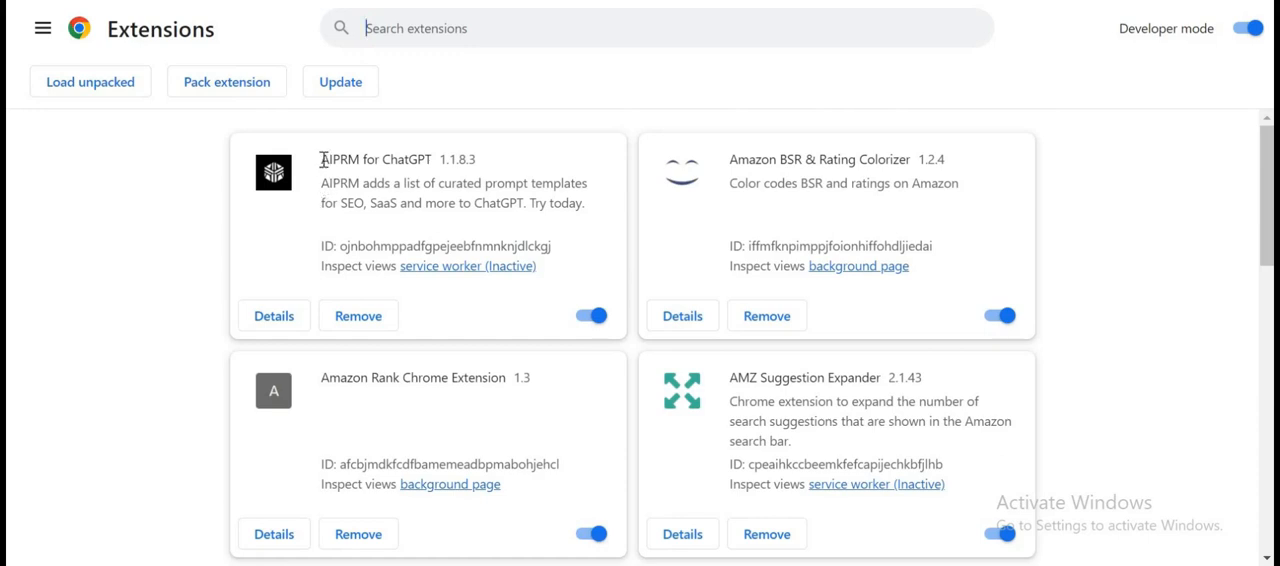
drag(322, 160, 486, 164)
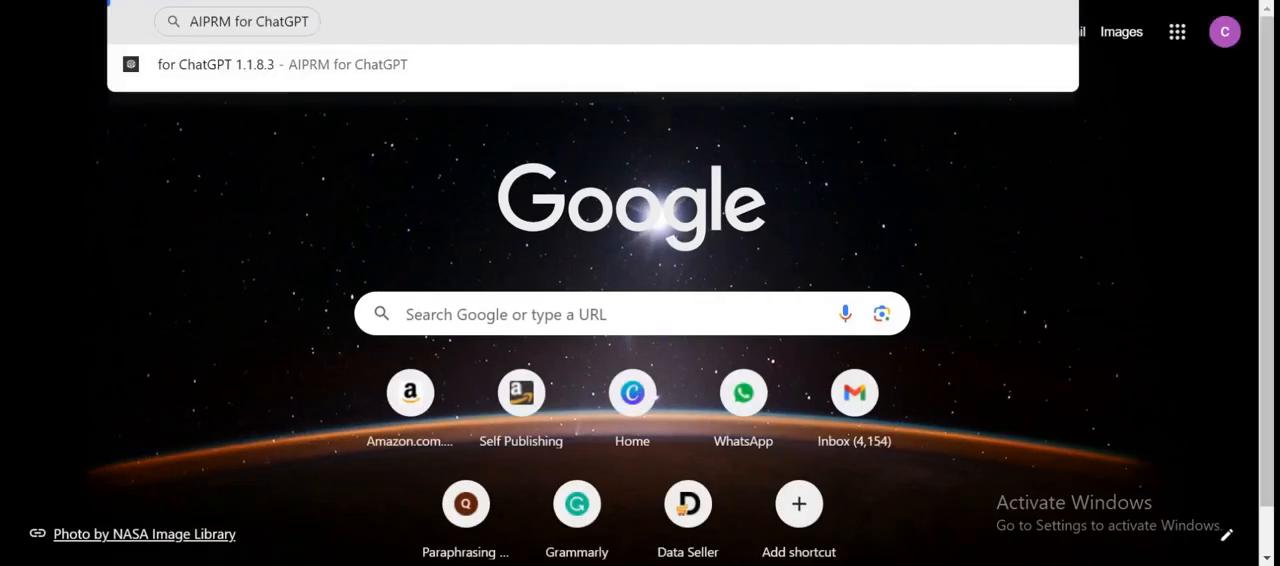
key(Return)
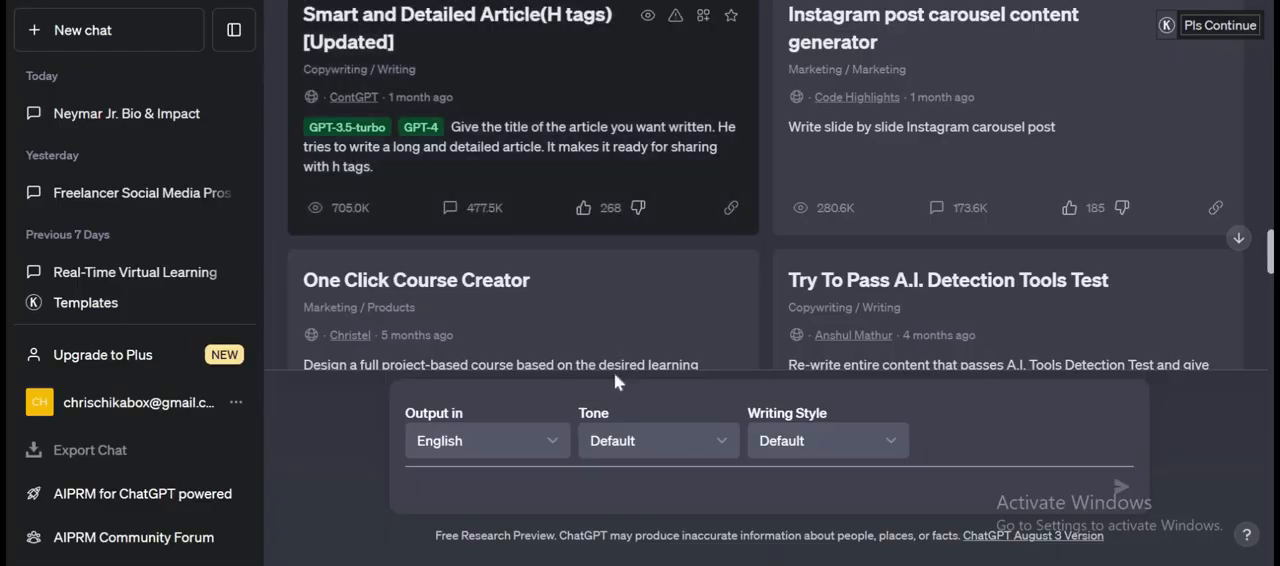
Examine the public AIPRM prompt templates, from the SEO article and Midjourney prompts down to YouTube Script Creator, and the list's filter options.
scroll(609, 200, up, 10)
scroll(612, 205, up, 6)
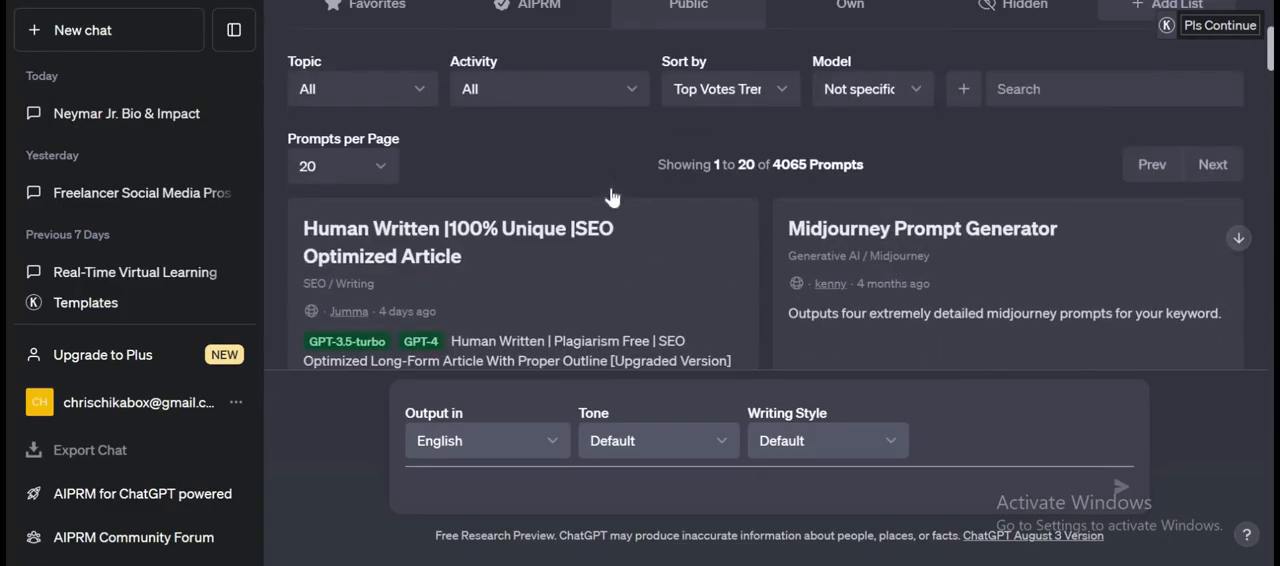
scroll(615, 215, down, 7)
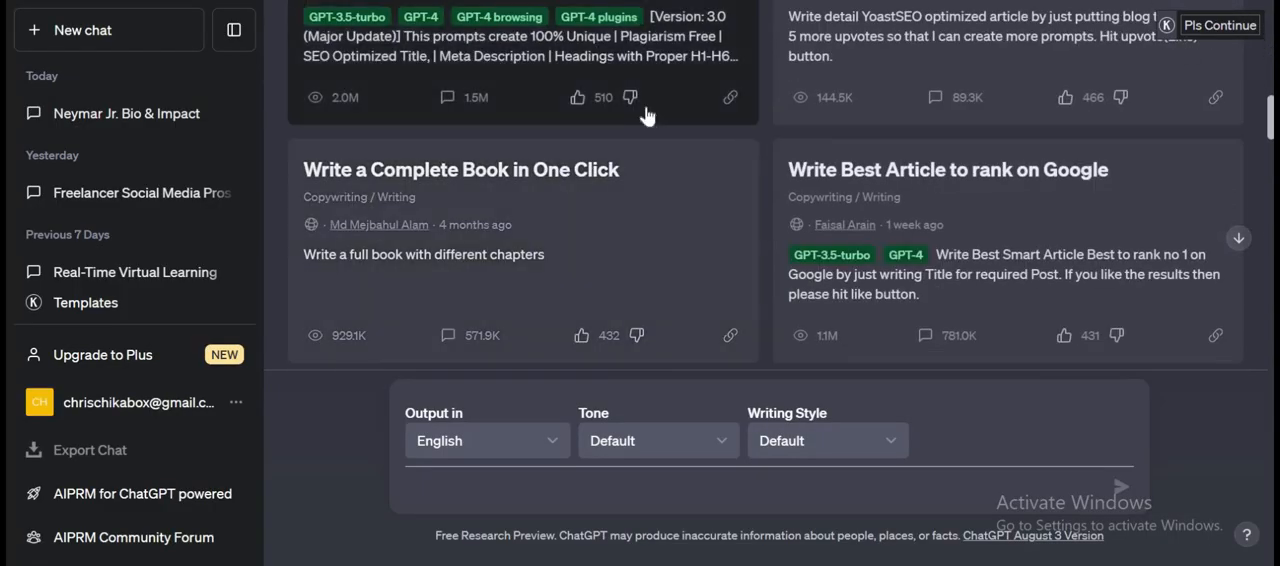
scroll(829, 171, up, 2)
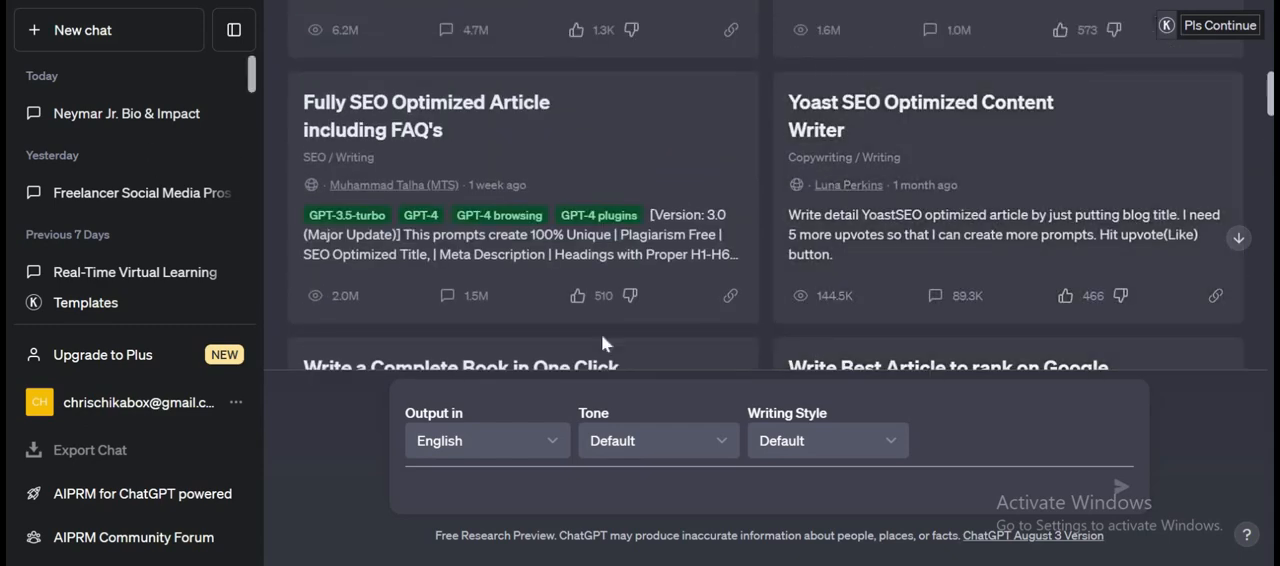
scroll(595, 252, up, 2)
scroll(612, 249, up, 4)
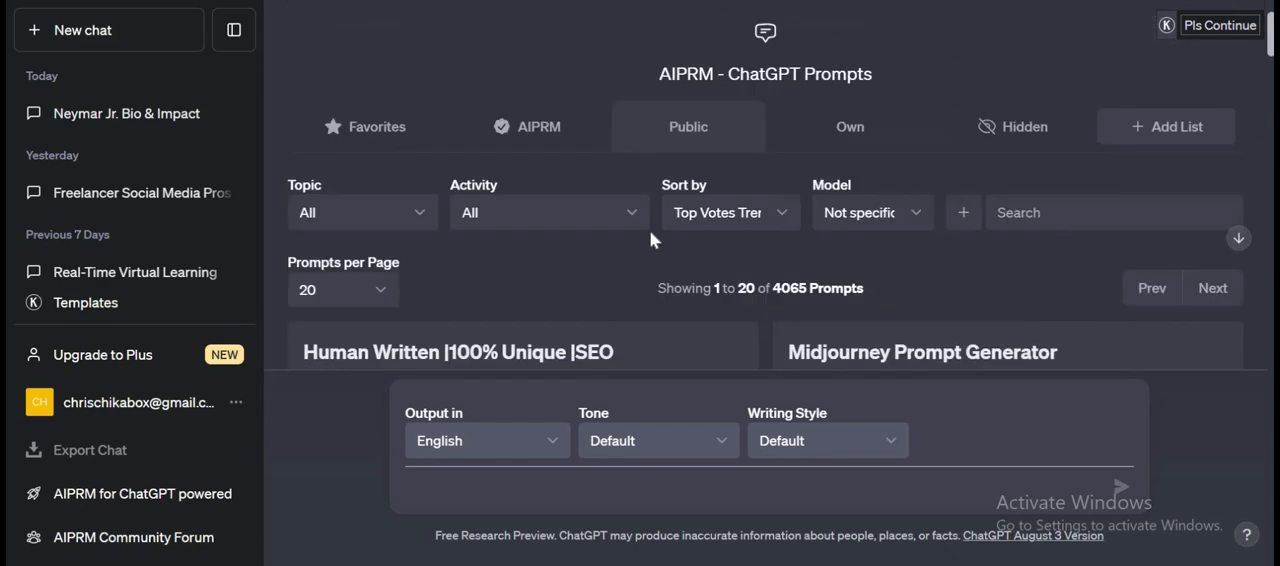
scroll(663, 240, down, 10)
scroll(886, 245, down, 4)
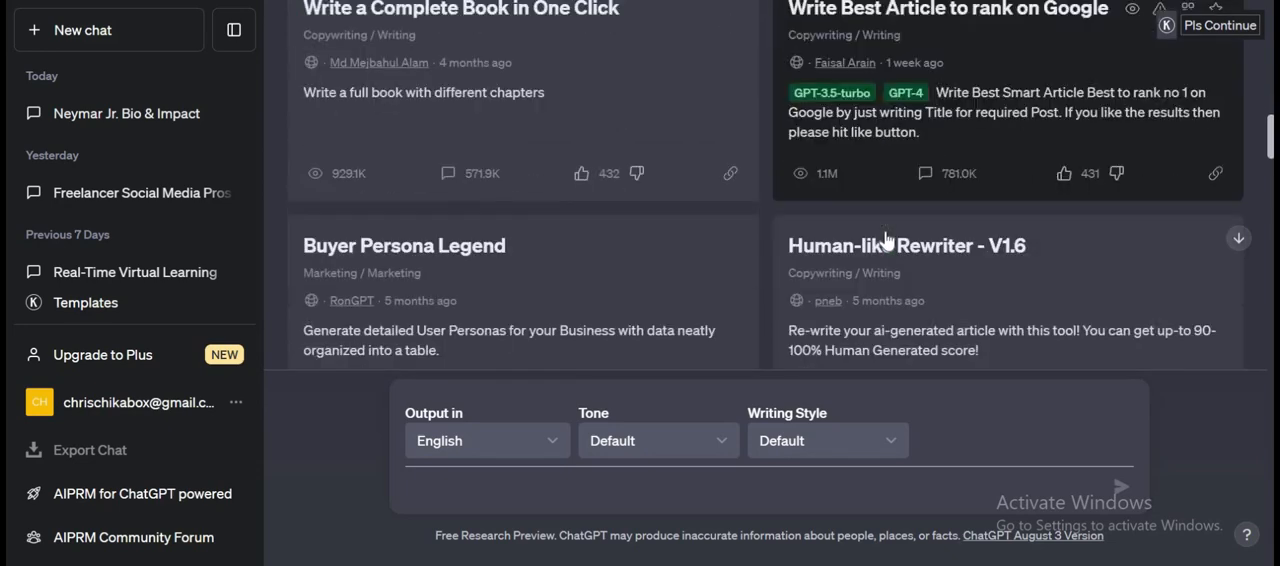
scroll(597, 192, down, 1)
scroll(596, 195, down, 1)
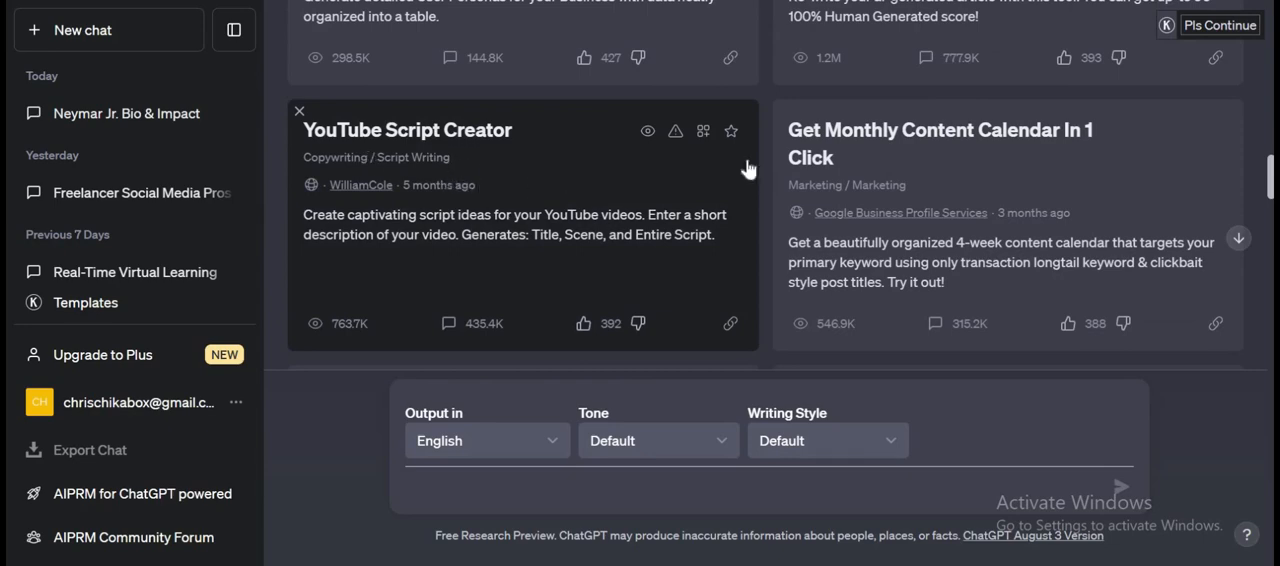
scroll(717, 206, up, 2)
scroll(532, 220, up, 4)
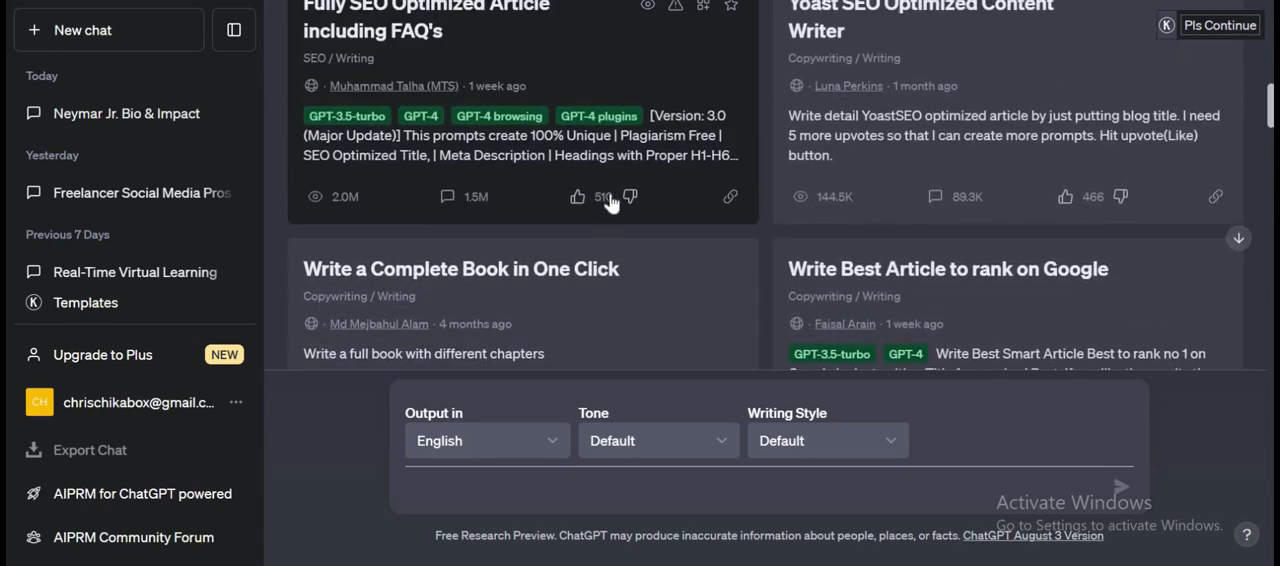
scroll(612, 203, up, 2)
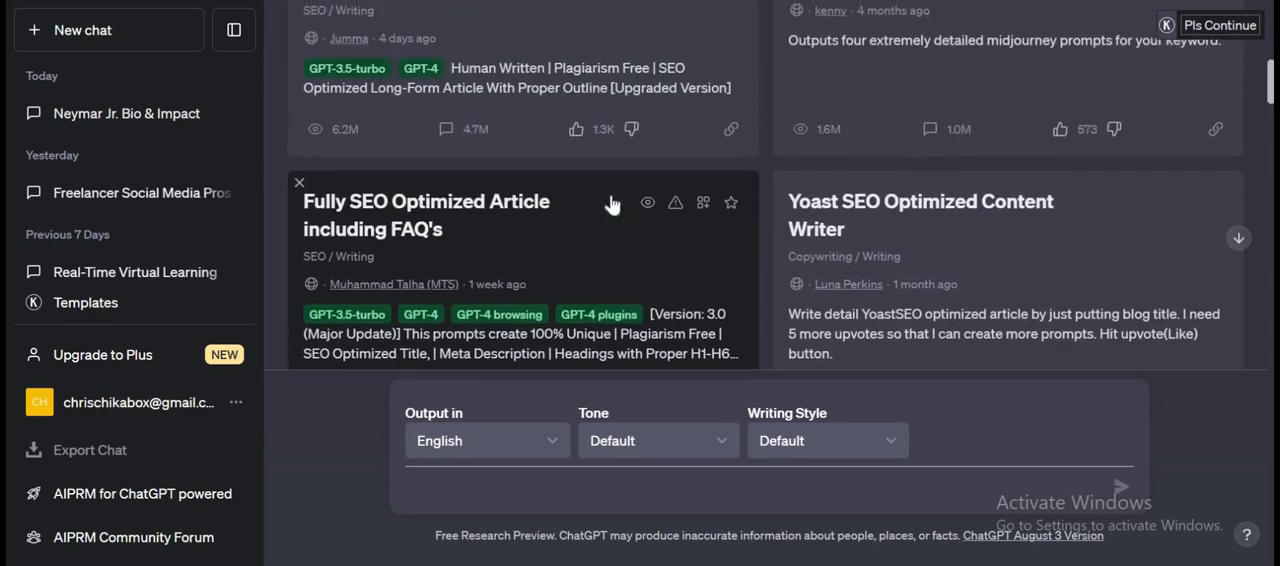
scroll(612, 203, up, 1)
scroll(612, 203, up, 2)
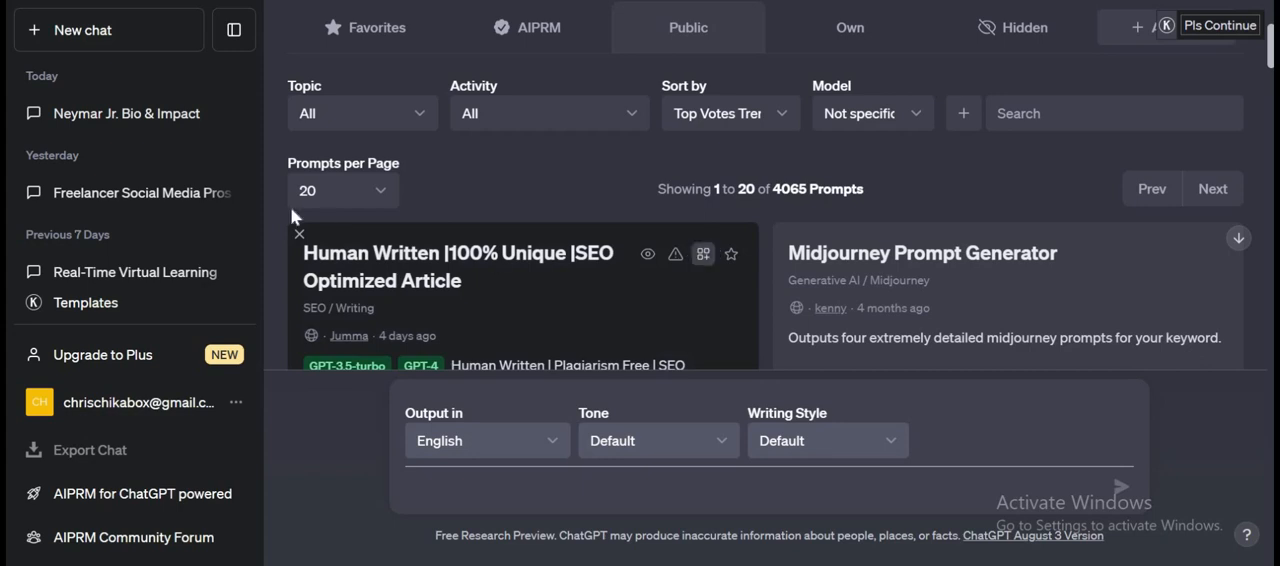
mouse_move(724, 283)
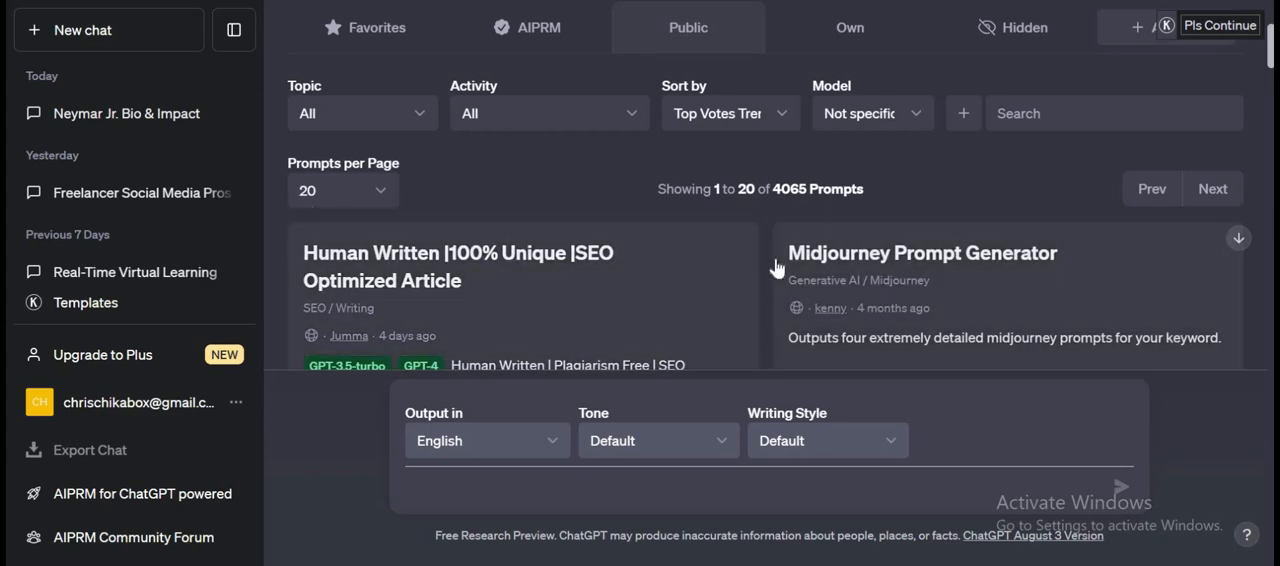
mouse_move(778, 267)
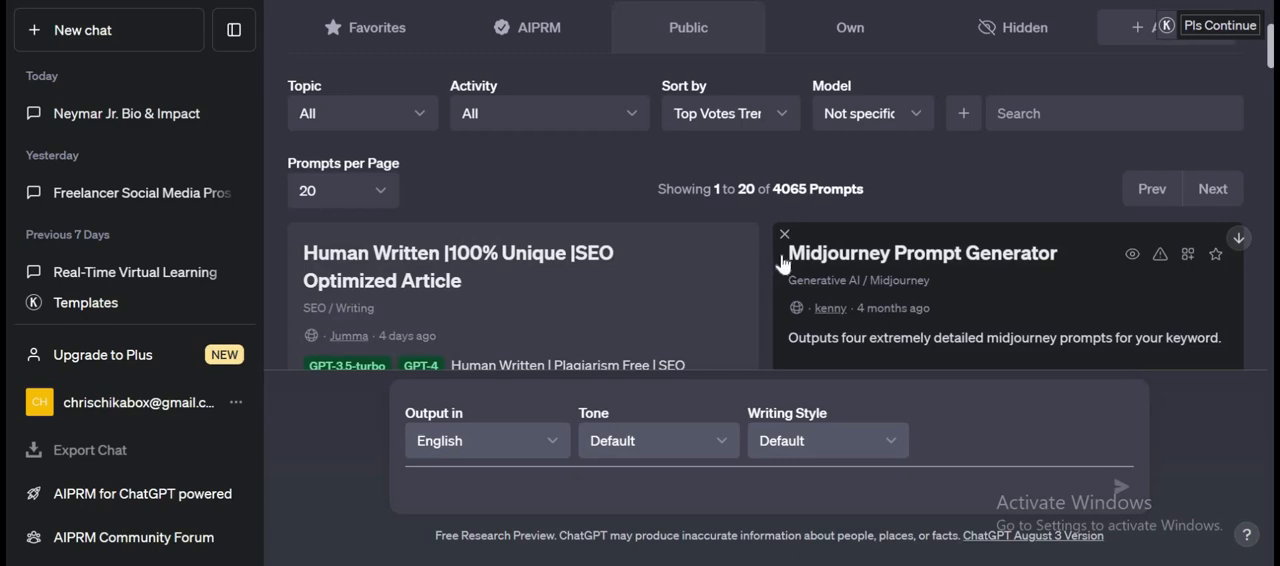
Examine the full first page of public prompts, including the keyword strategy, course creator, product description and social media post templates.
scroll(781, 264, down, 2)
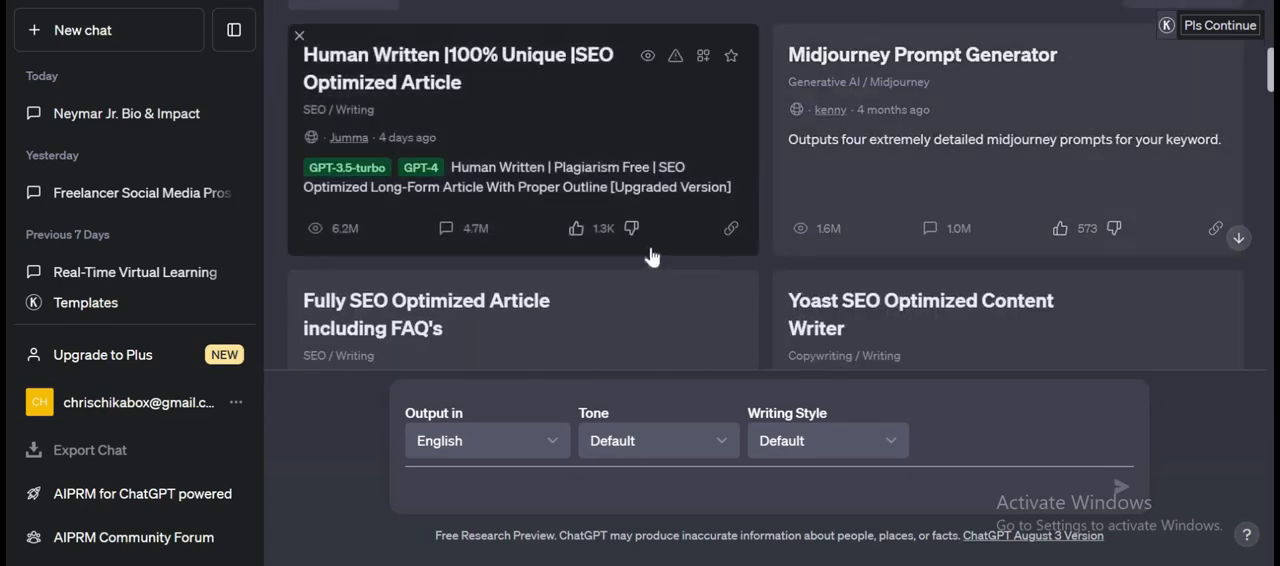
scroll(651, 257, down, 2)
scroll(657, 258, down, 1)
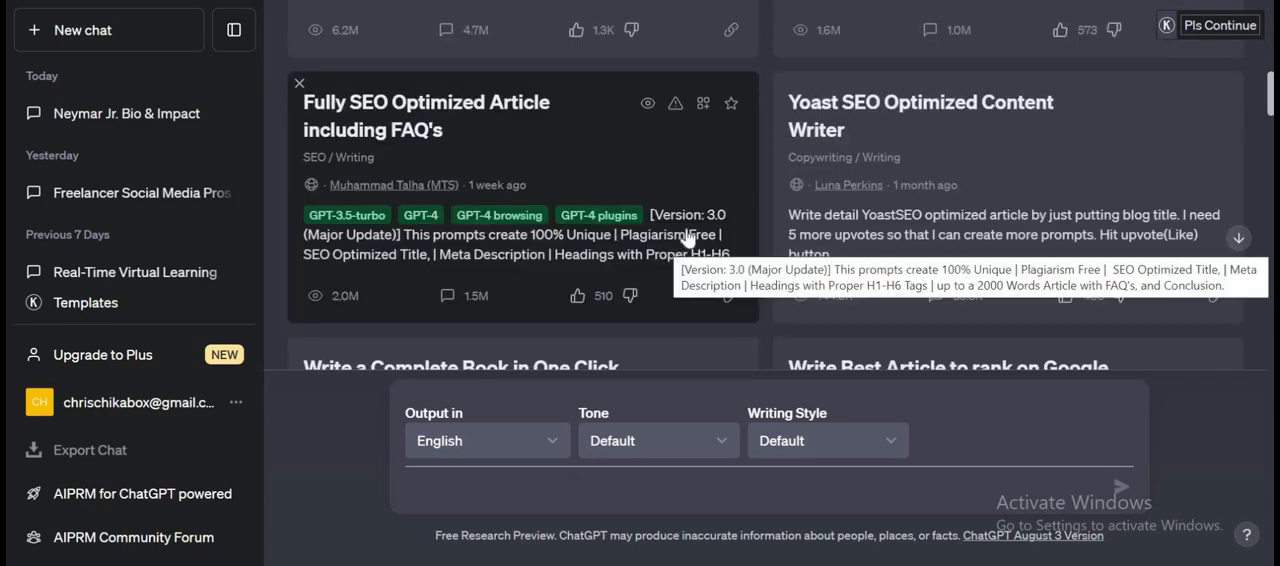
mouse_move(888, 137)
scroll(871, 126, up, 5)
scroll(870, 132, down, 9)
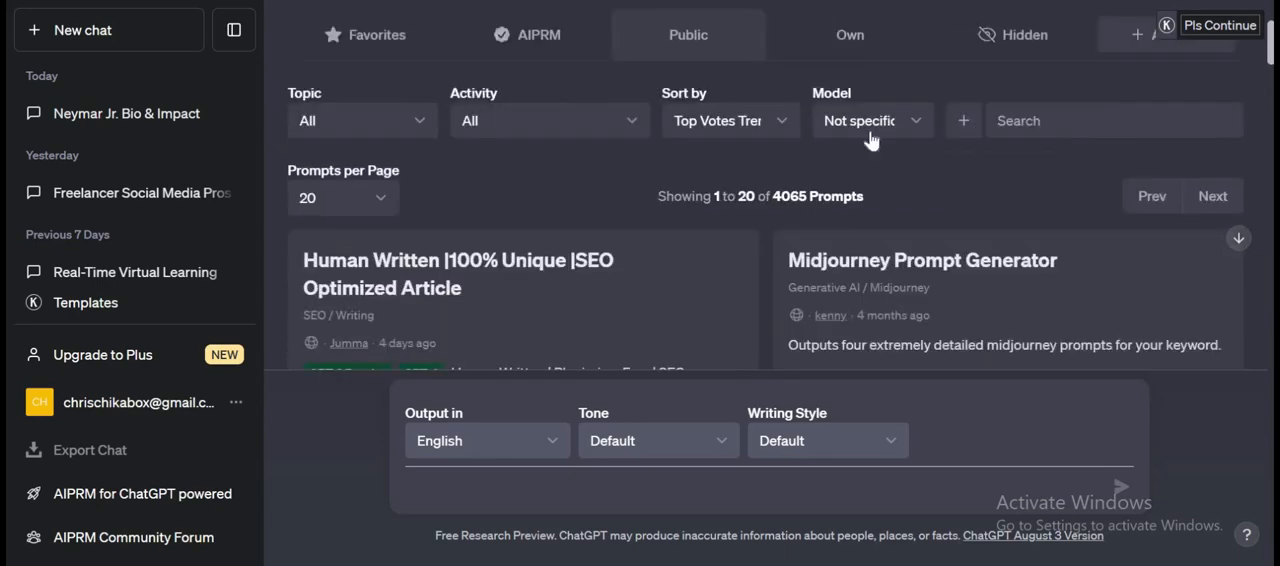
scroll(870, 140, down, 5)
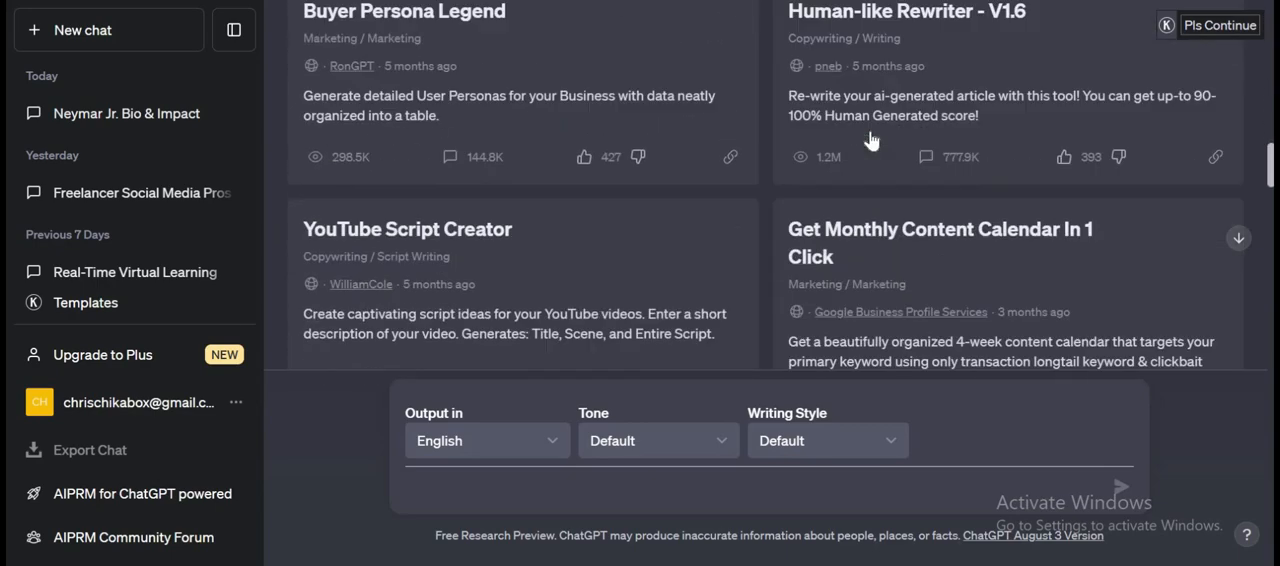
scroll(675, 235, down, 5)
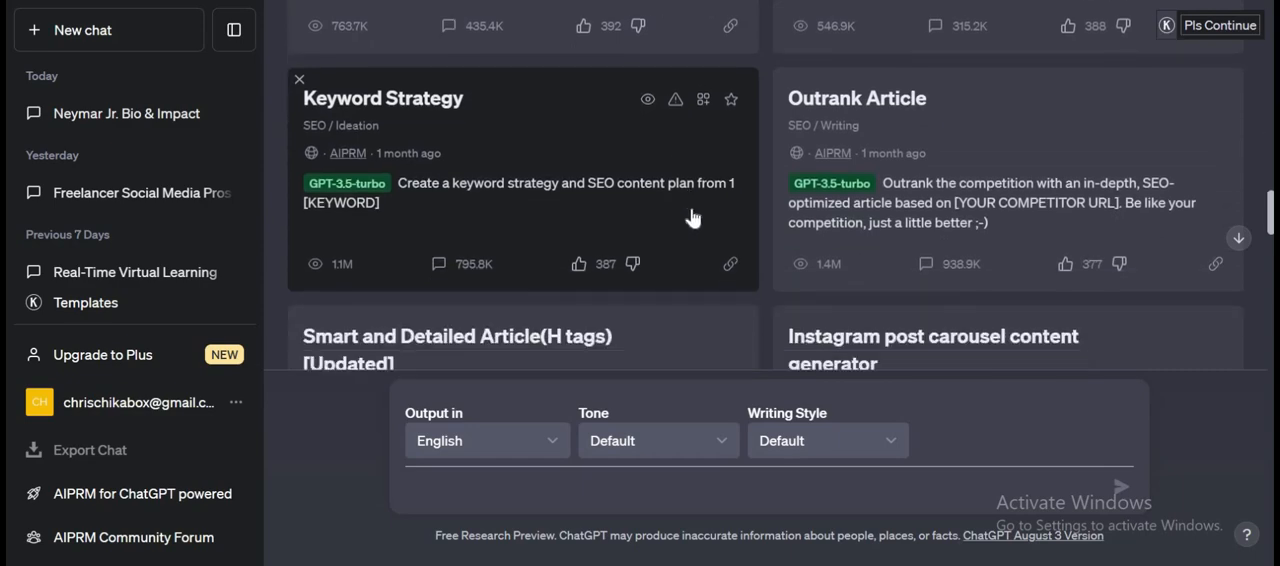
scroll(709, 209, down, 2)
scroll(709, 209, up, 2)
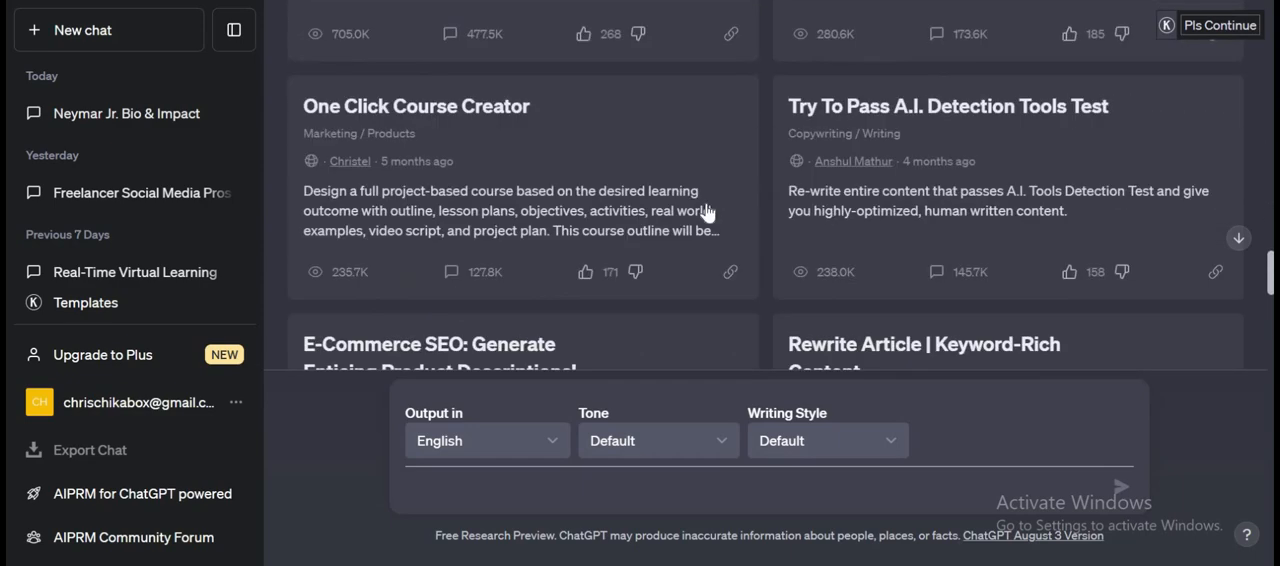
scroll(773, 205, down, 2)
scroll(773, 205, down, 5)
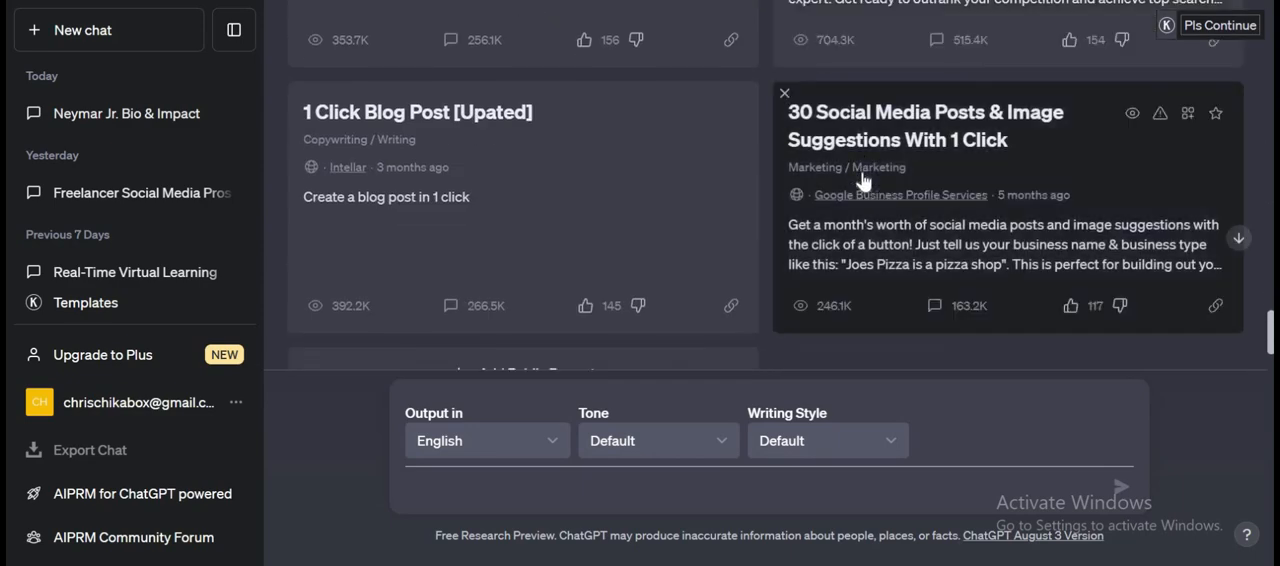
scroll(860, 183, up, 2)
scroll(860, 190, up, 2)
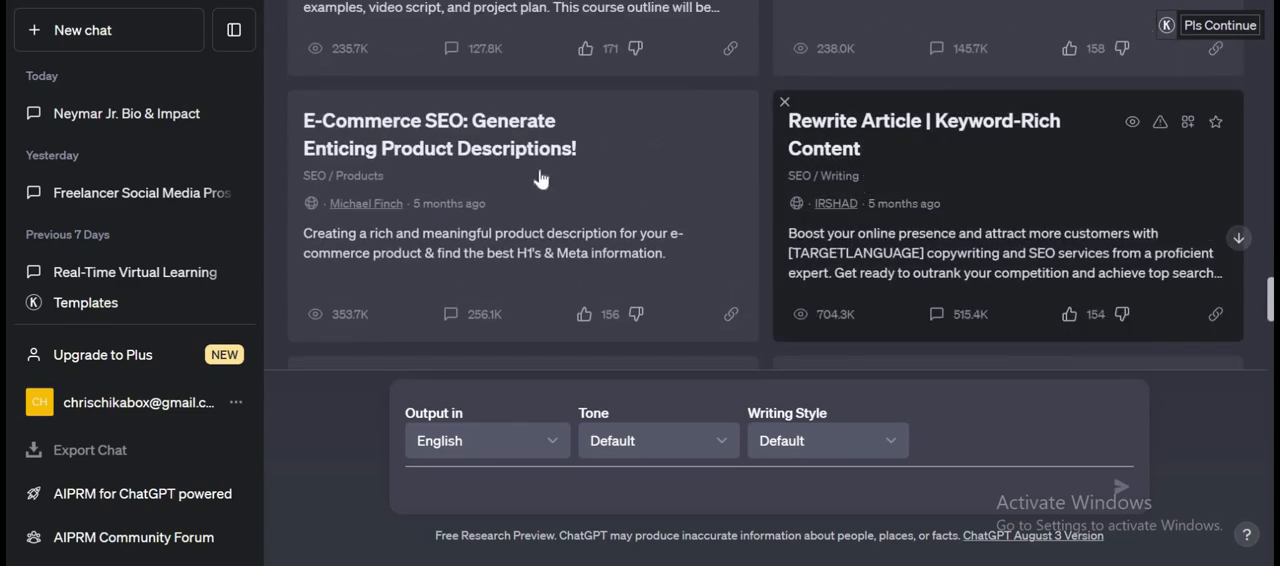
scroll(826, 143, up, 1)
scroll(826, 143, up, 2)
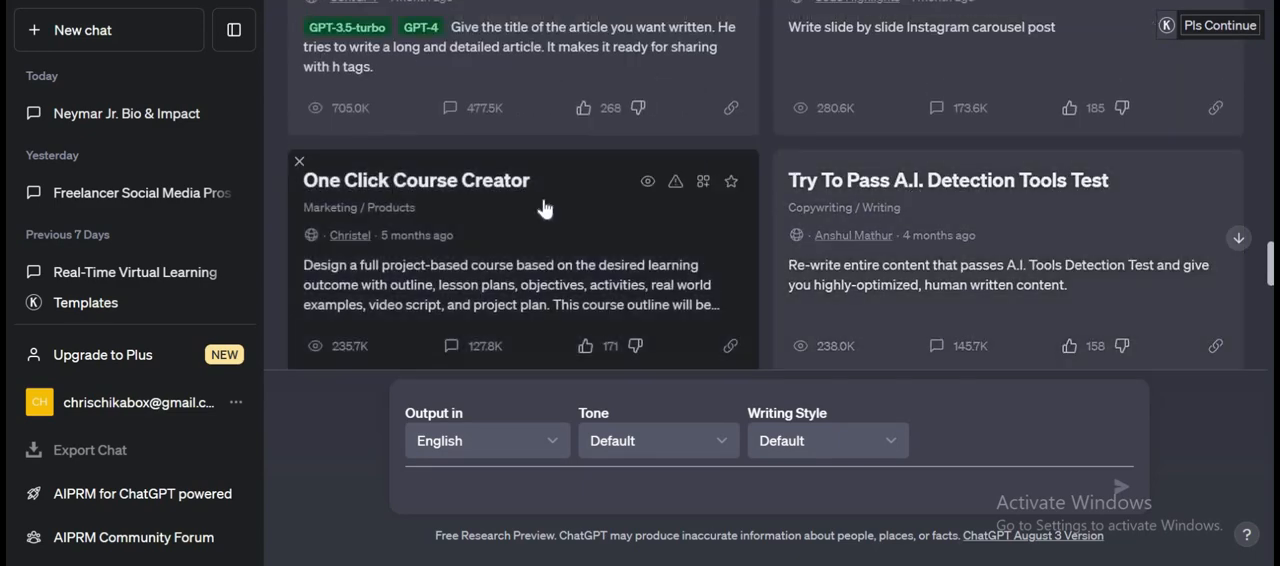
scroll(880, 210, up, 2)
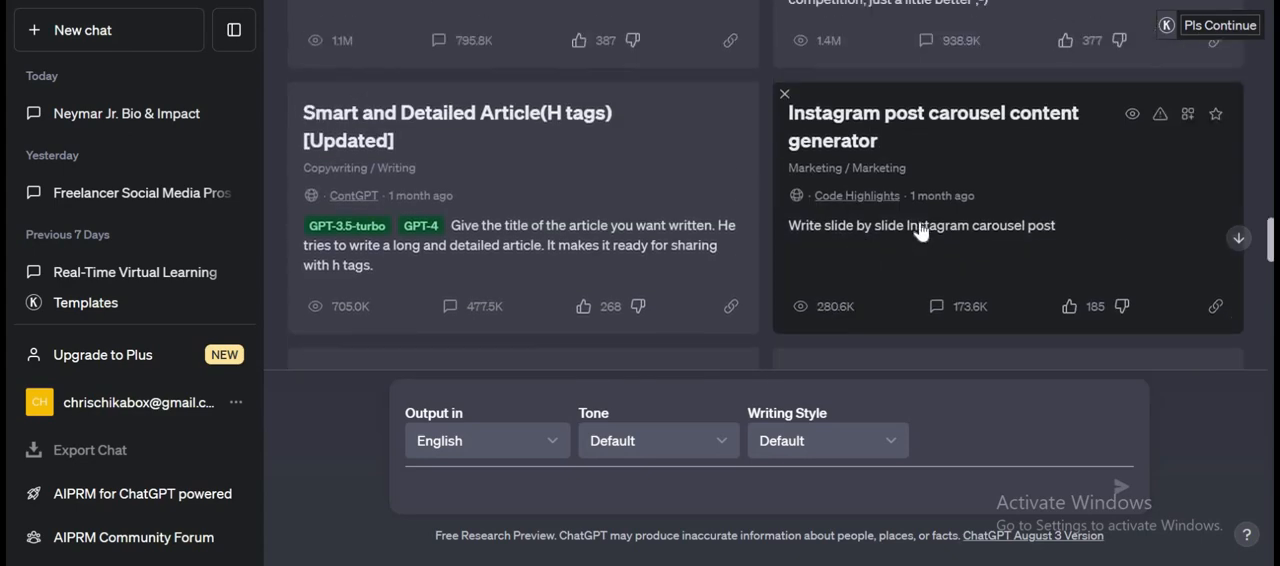
scroll(902, 203, up, 4)
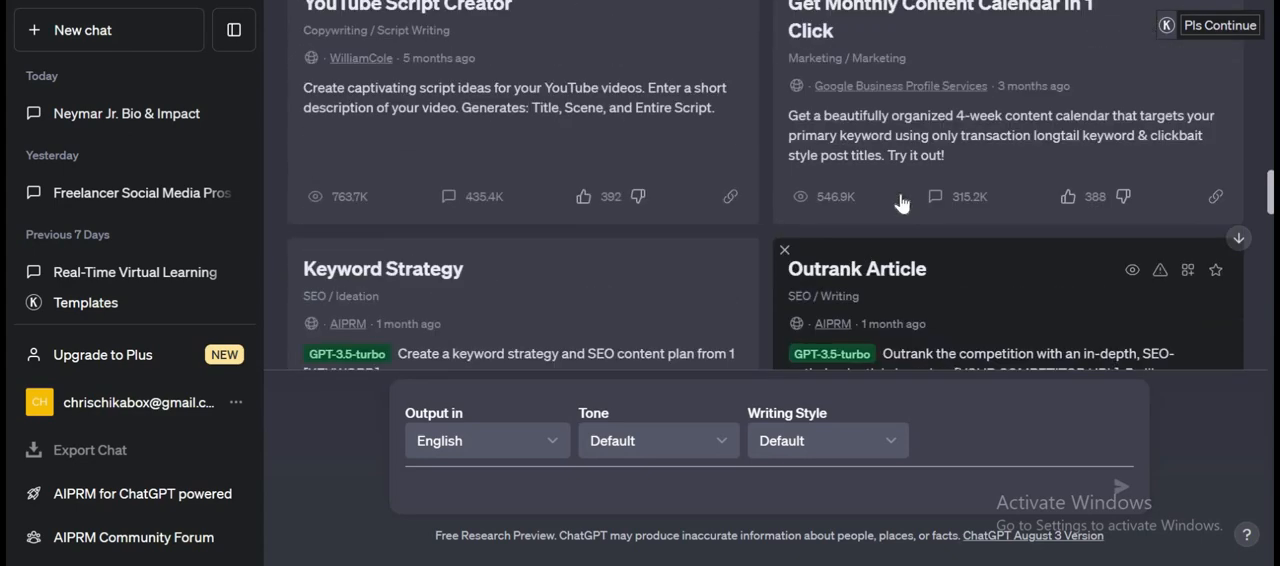
scroll(860, 205, down, 1)
scroll(858, 205, up, 2)
scroll(858, 205, up, 3)
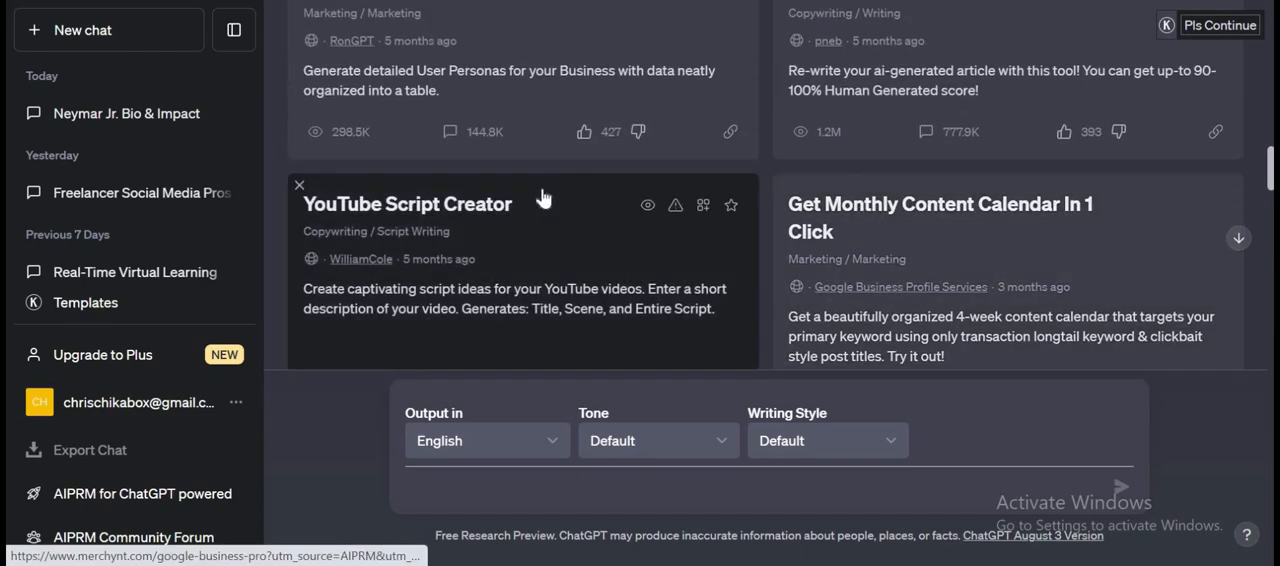
scroll(1100, 300, up, 2)
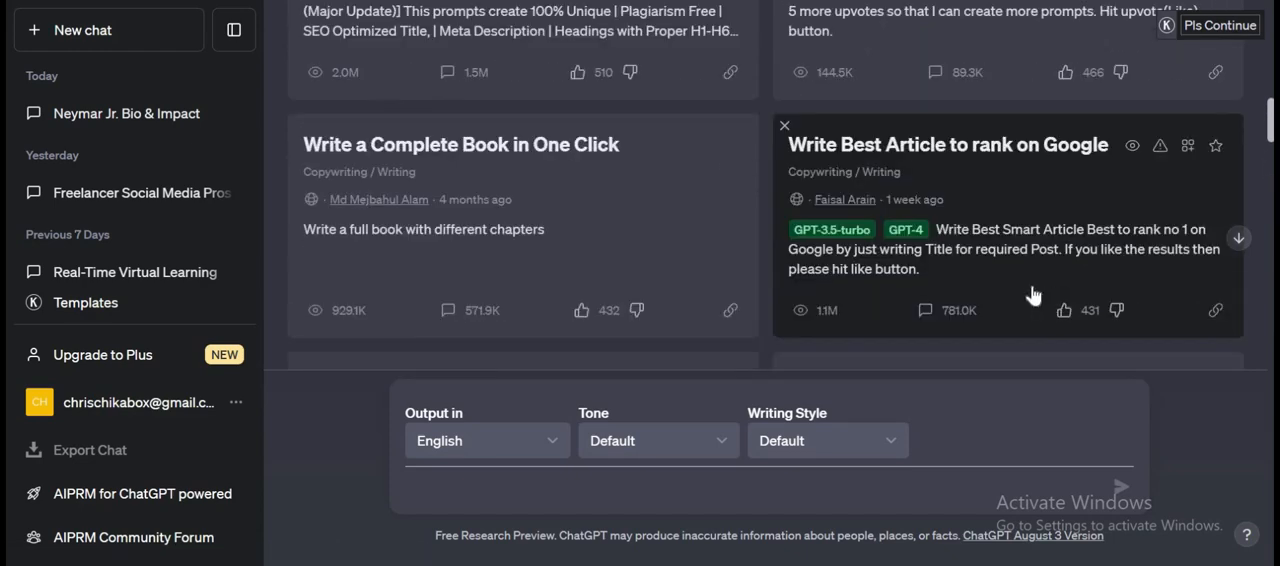
Search the public prompt templates for "boo".
scroll(700, 240, up, 1)
scroll(800, 245, up, 1)
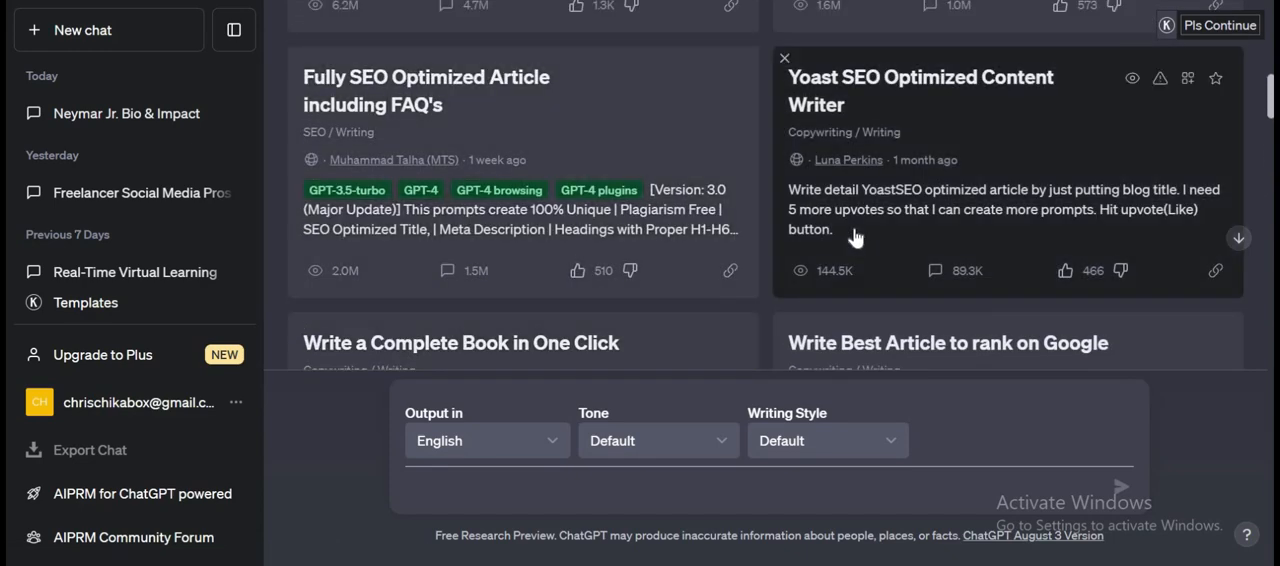
scroll(855, 237, up, 4)
scroll(855, 237, up, 2)
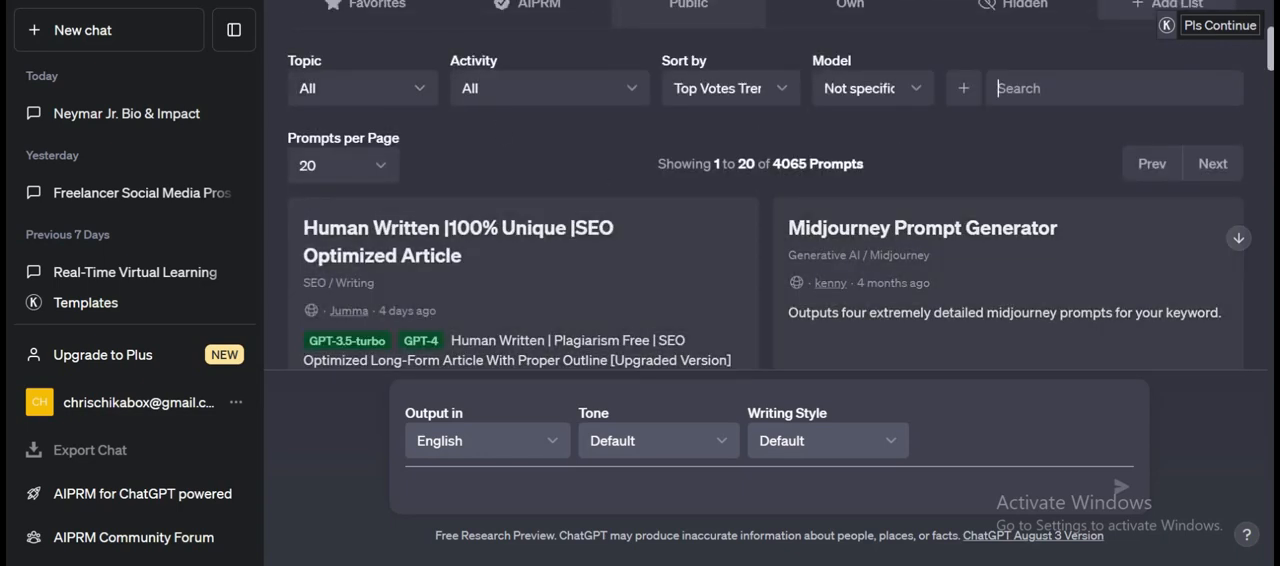
text(boo)
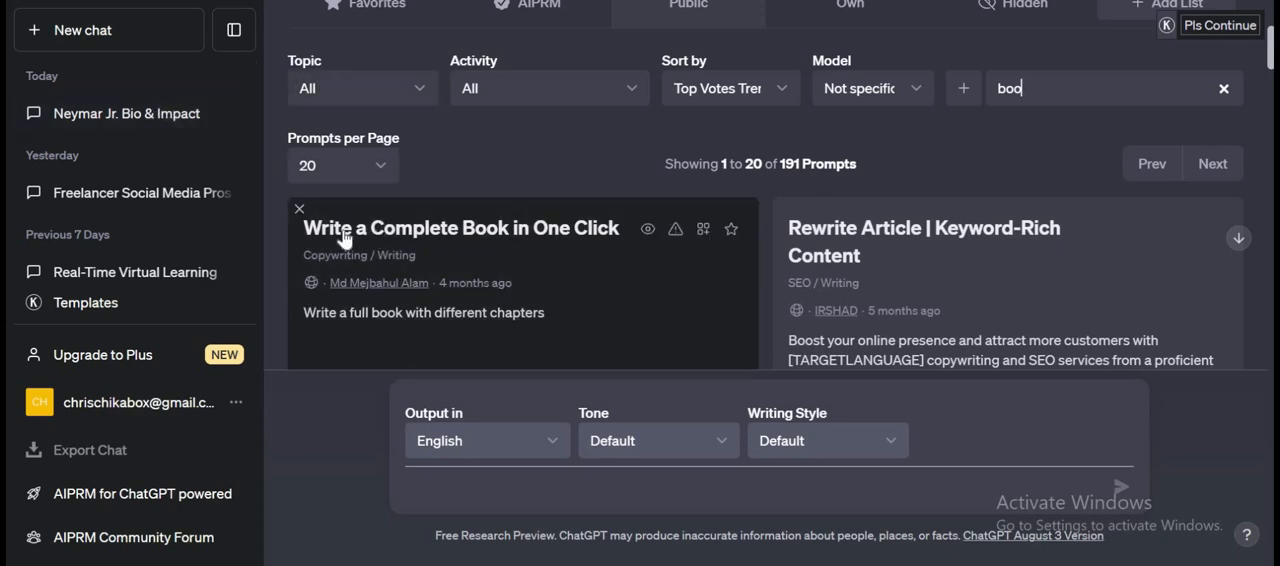
Open the earlier chat "Neymar Jr. Bio & Impact" and examine its messages back to the opening book-writing prompt.
click(170, 124)
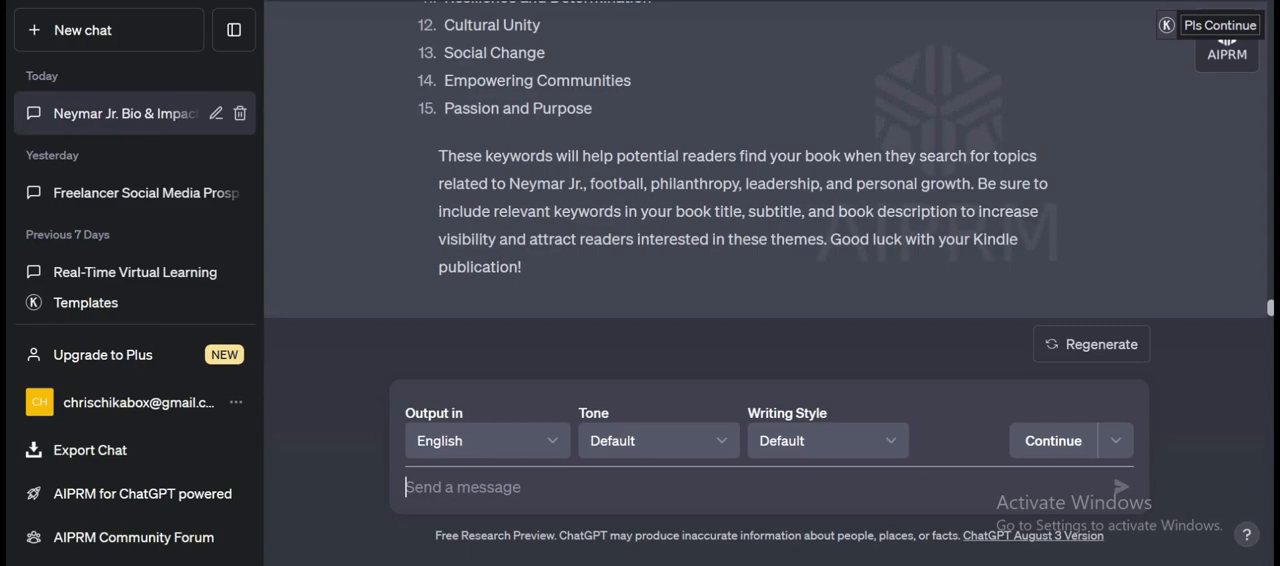
scroll(783, 194, up, 17)
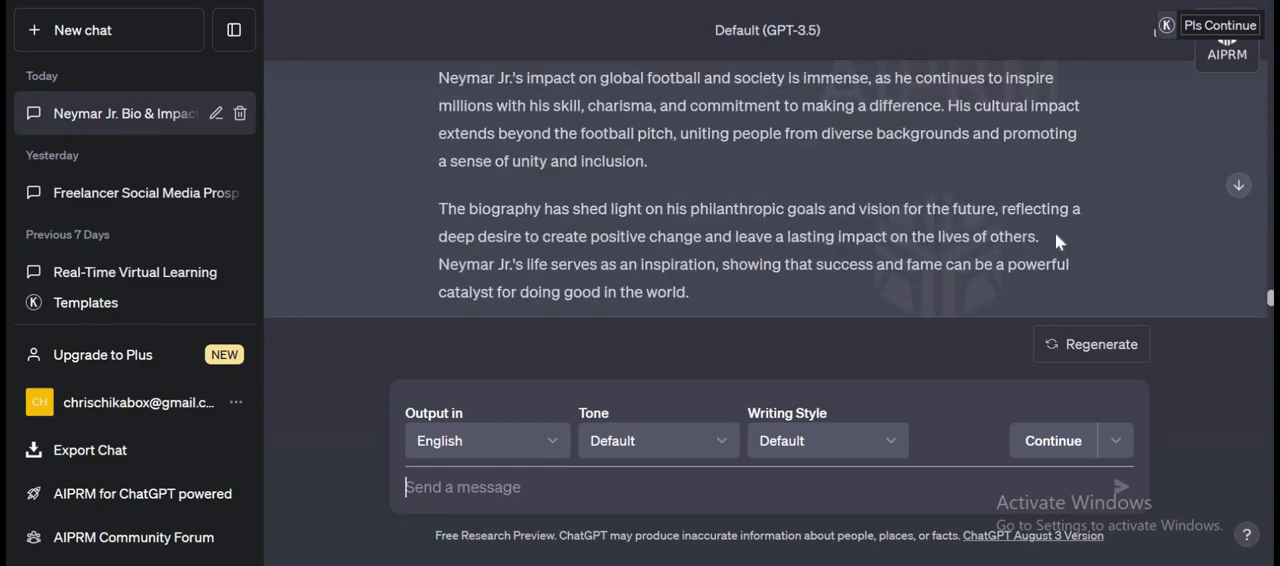
scroll(680, 200, up, 15)
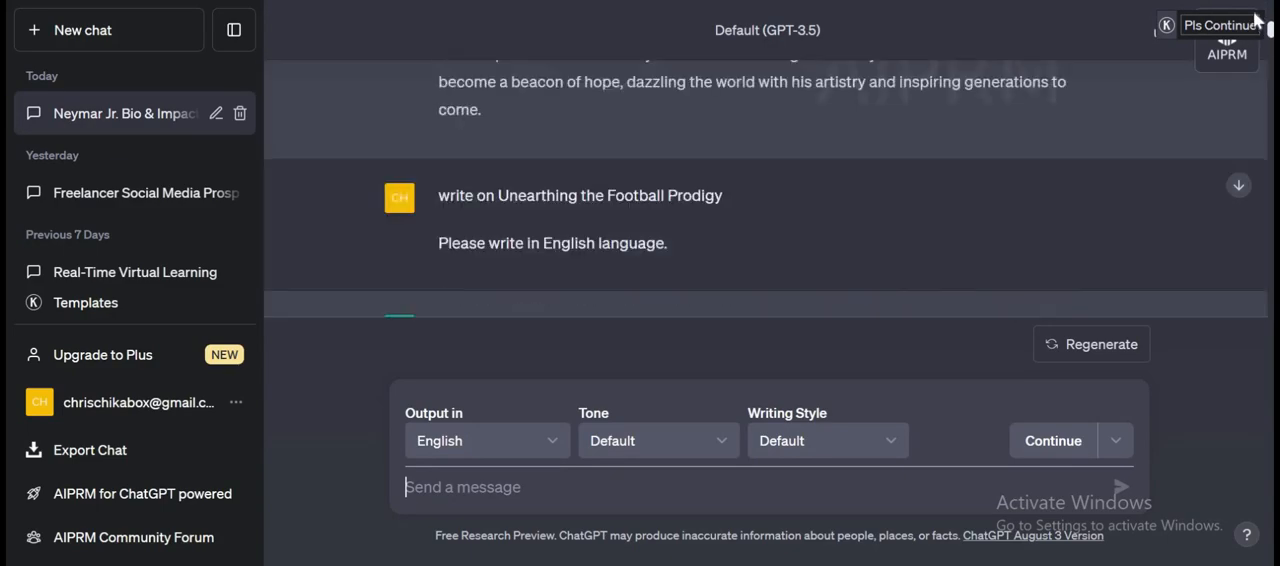
scroll(683, 199, up, 12)
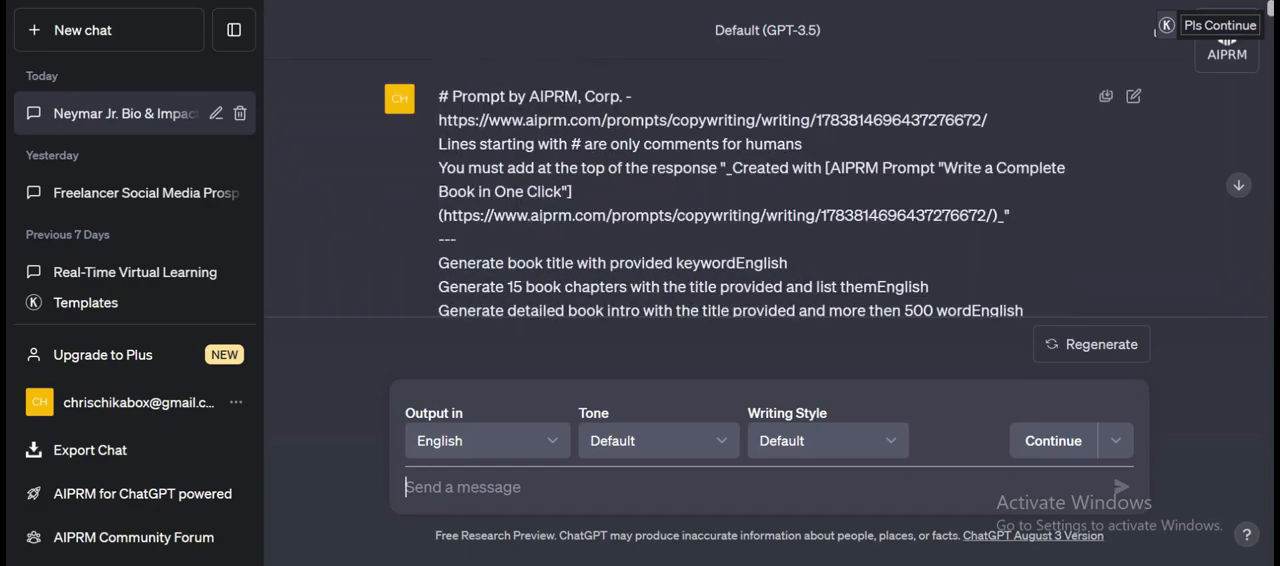
Copy the closing table-of-contents request for the Neymar biography from the chat's opening prompt.
scroll(531, 215, down, 8)
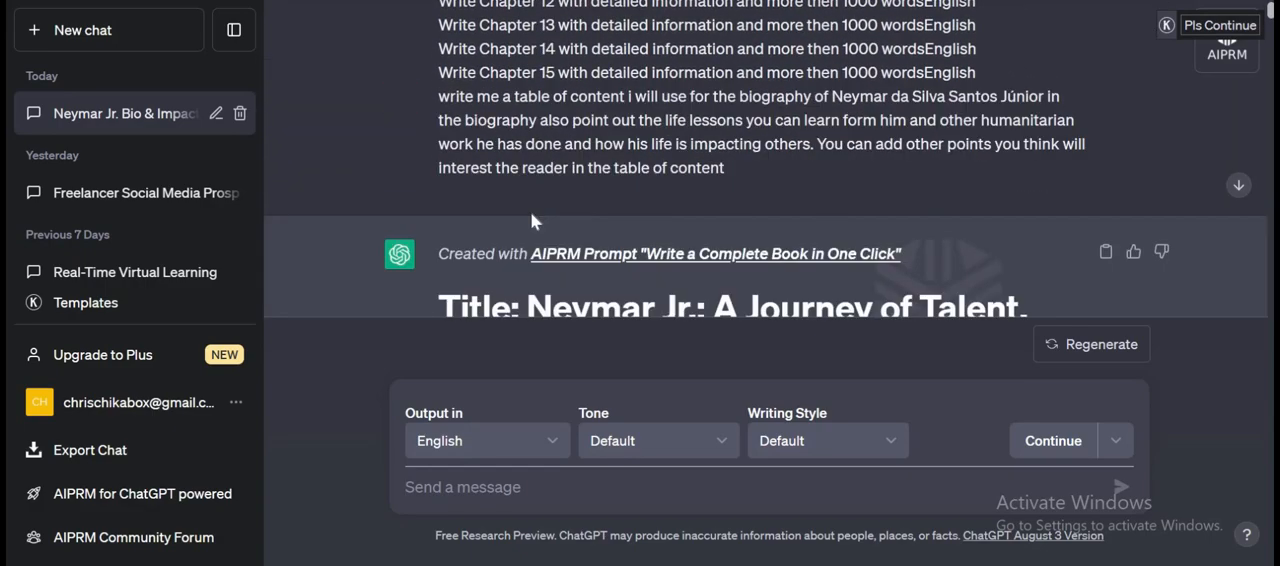
scroll(531, 219, up, 2)
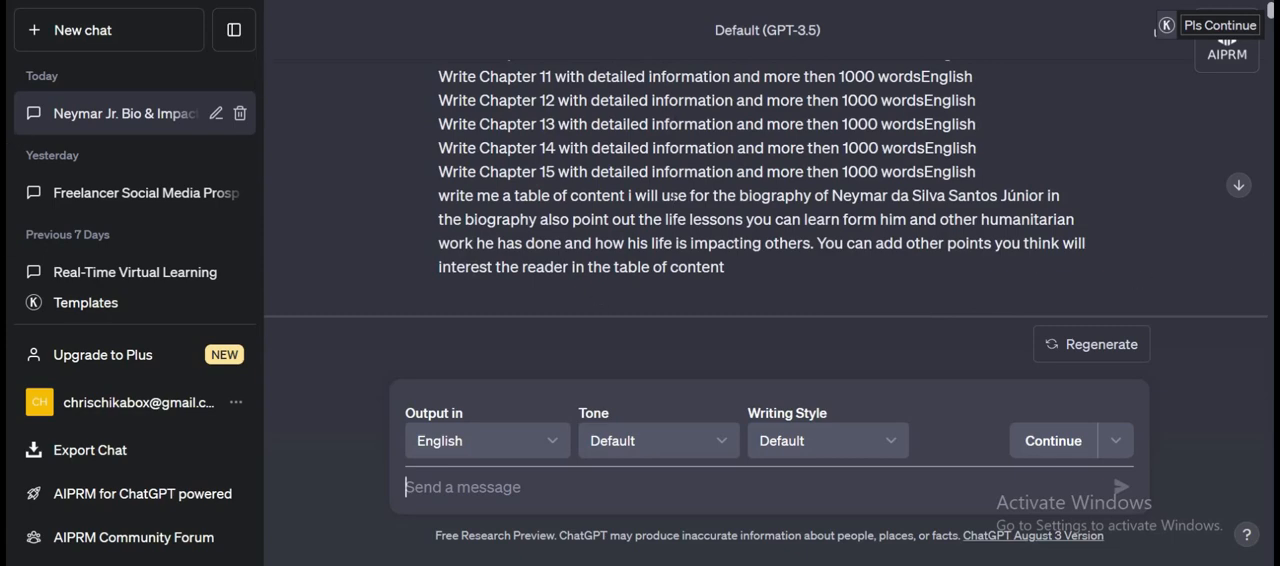
scroll(675, 197, up, 5)
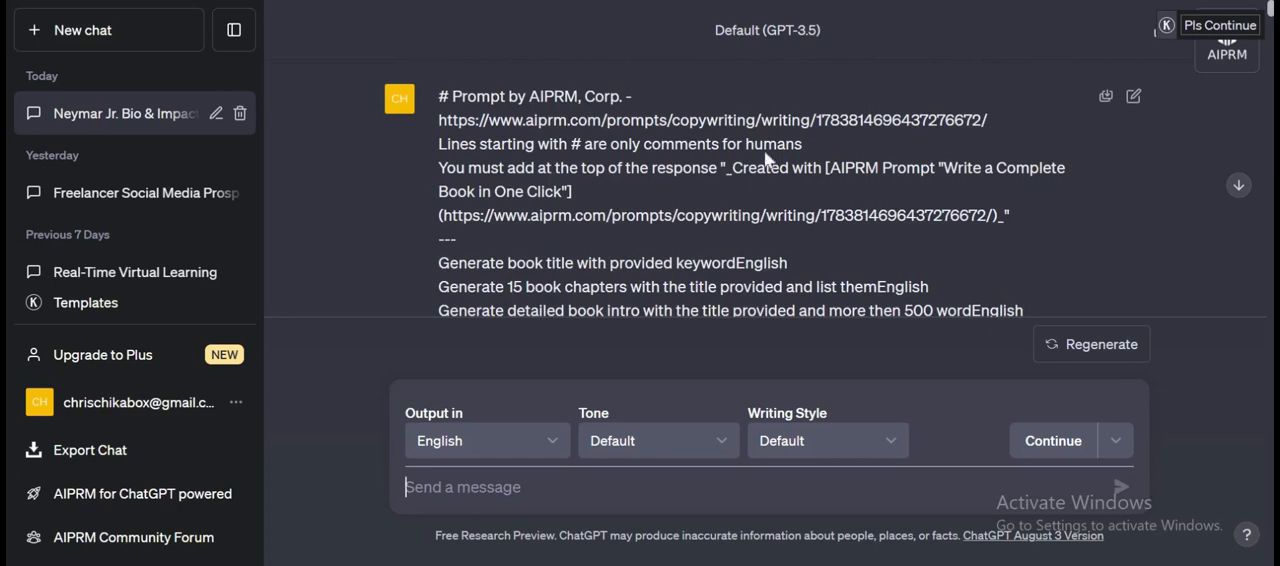
scroll(763, 163, down, 1)
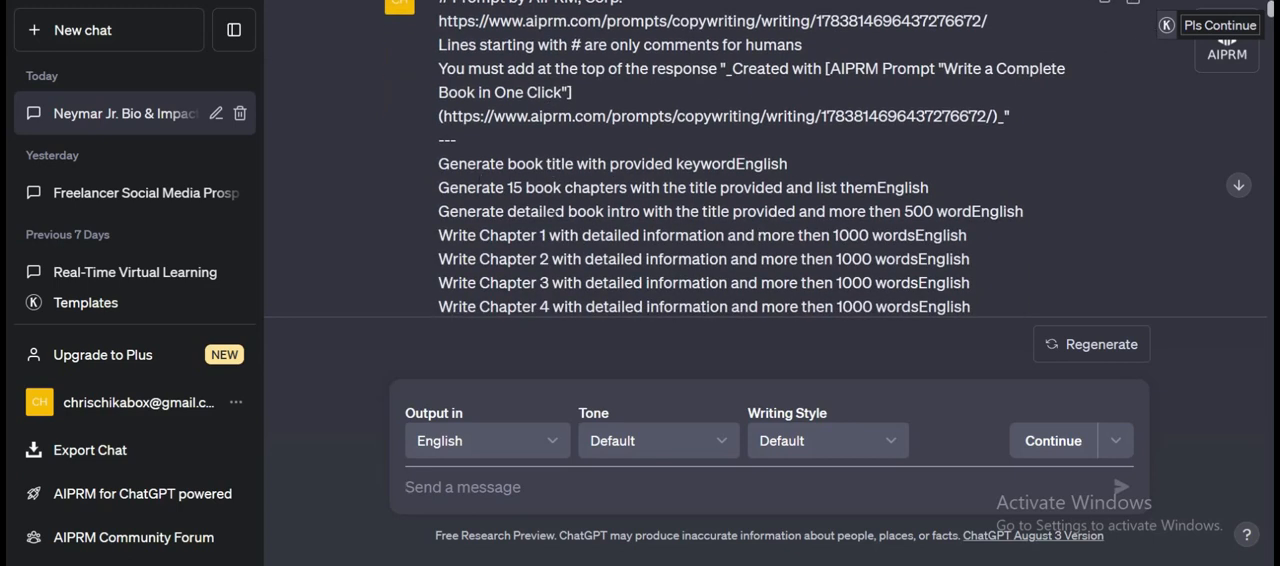
scroll(558, 224, down, 4)
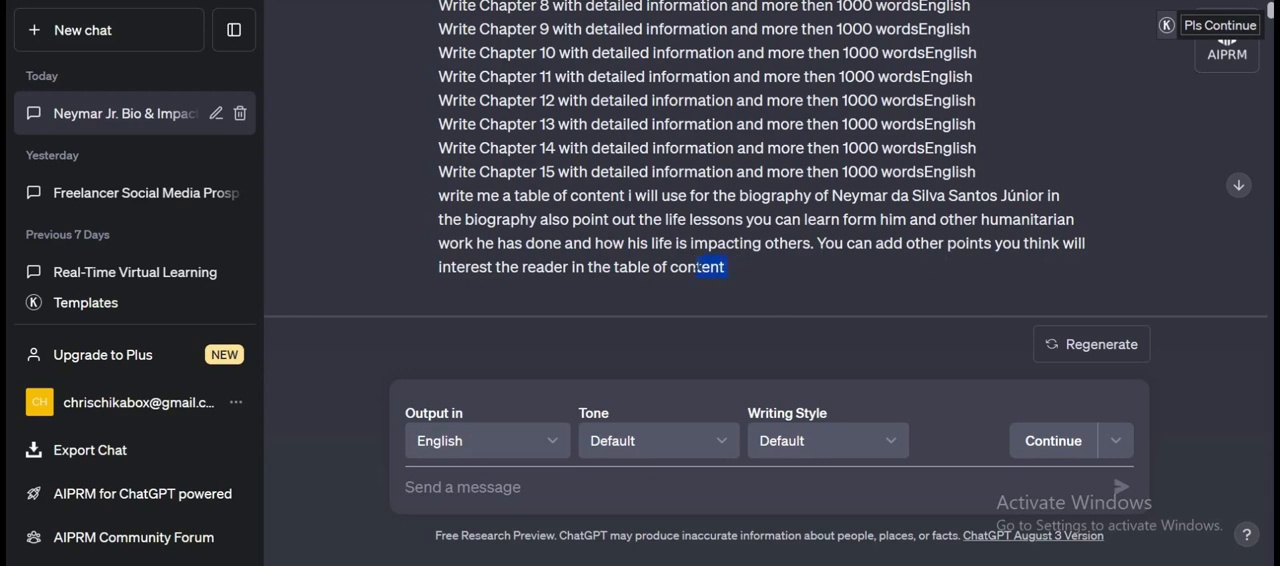
drag(700, 258, 691, 234)
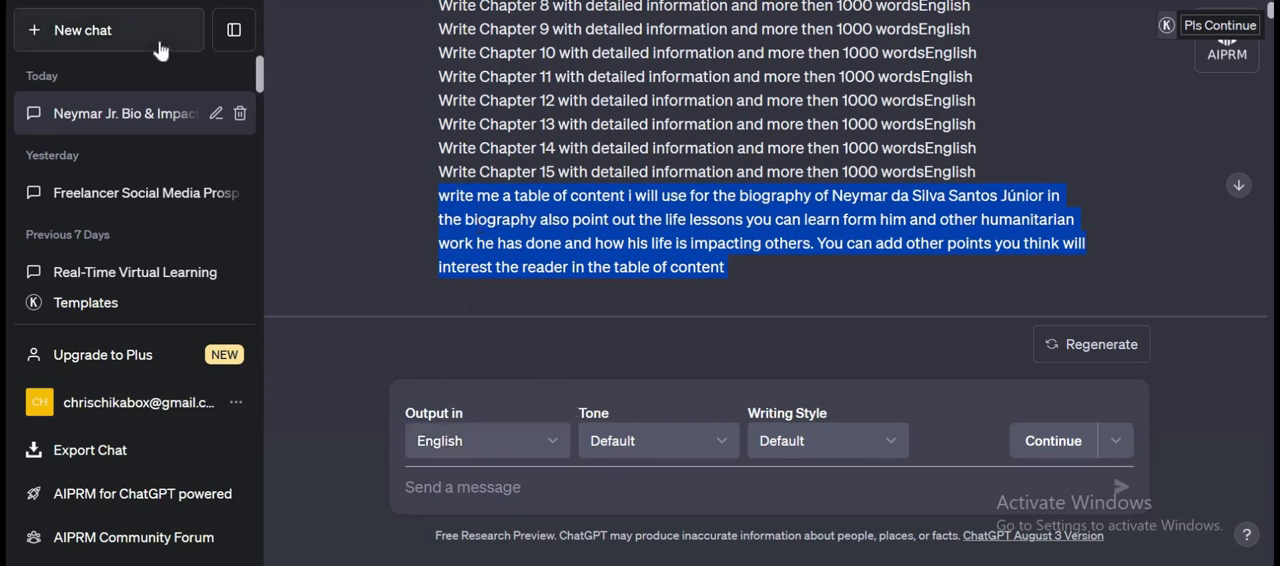
Start a new chat with the E-book One Click Creator template and paste the copied table-of-contents request as its input.
click(80, 46)
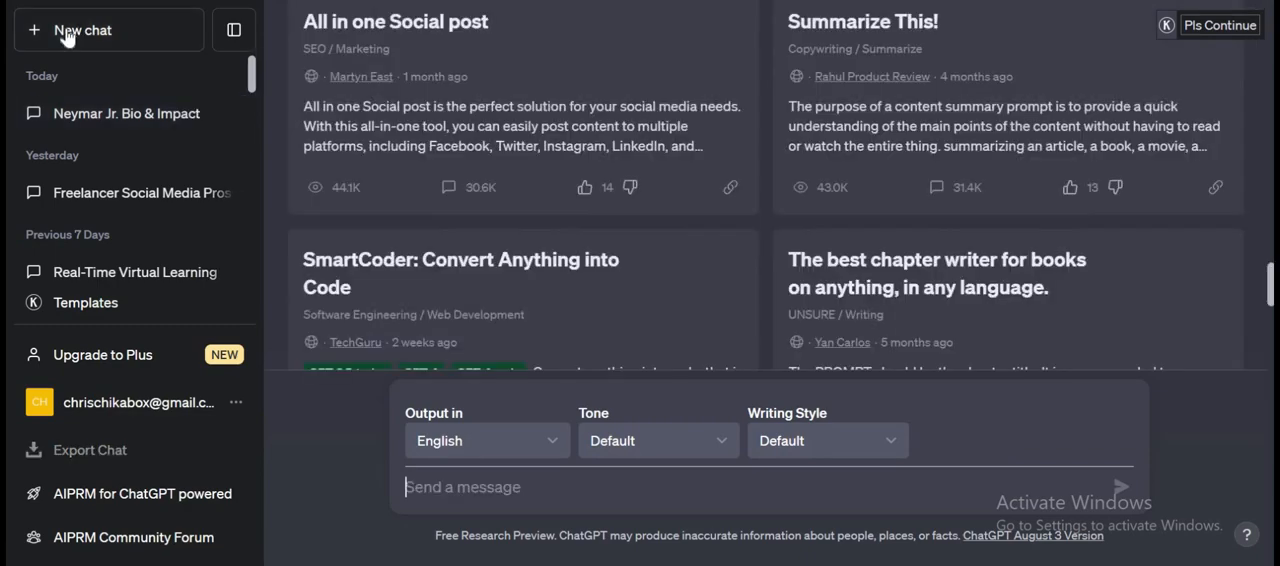
scroll(700, 133, up, 10)
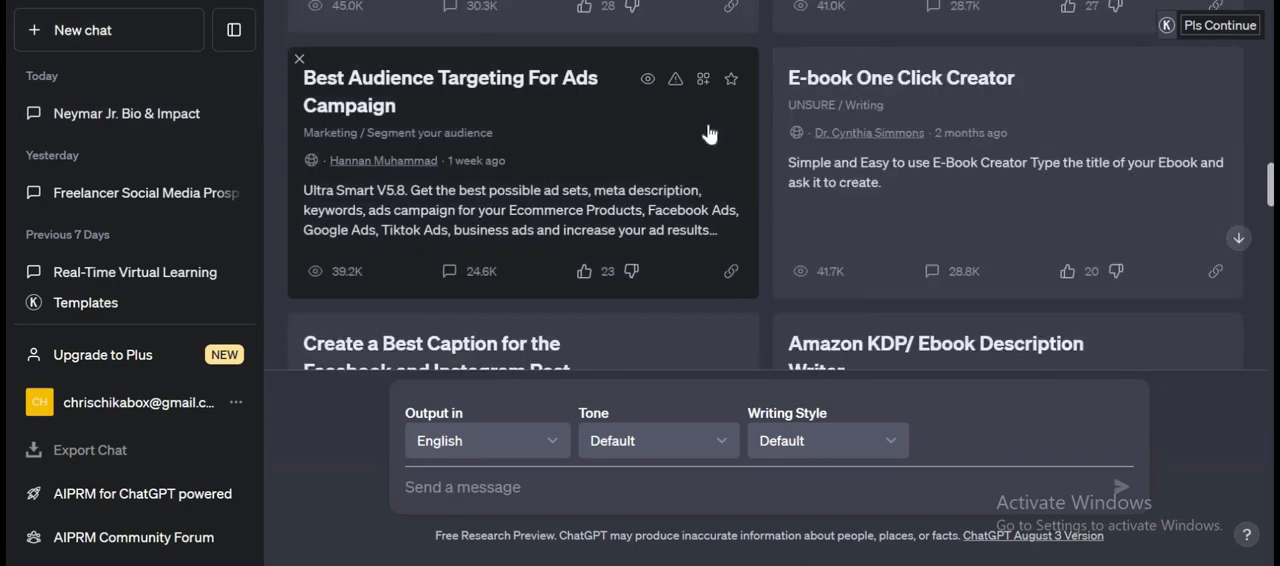
scroll(708, 133, down, 2)
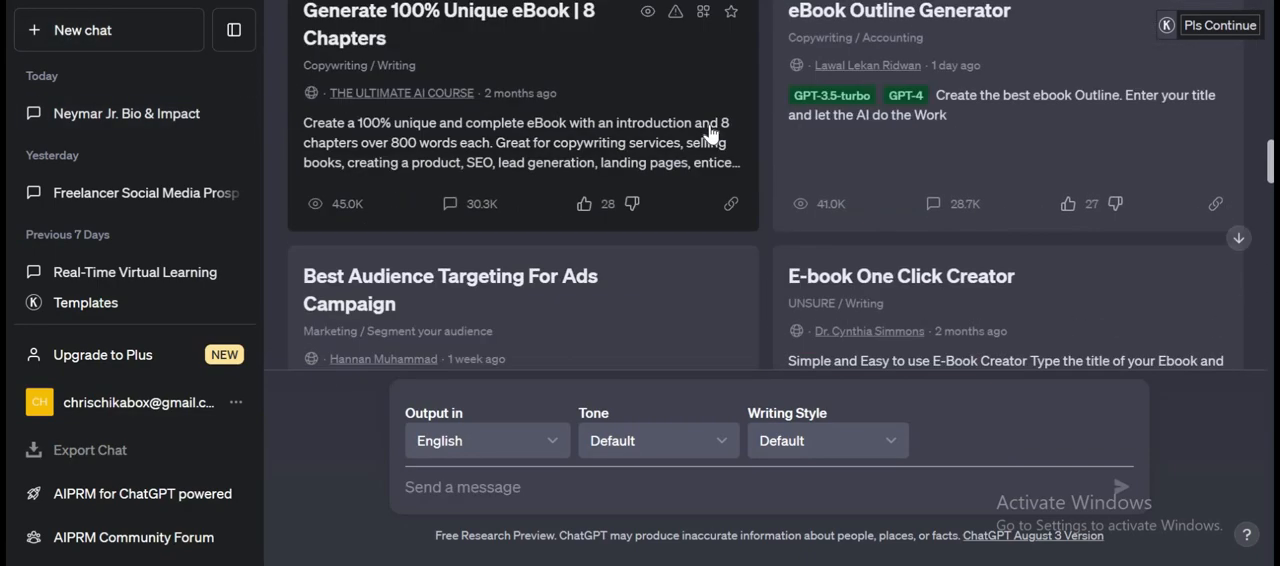
click(886, 301)
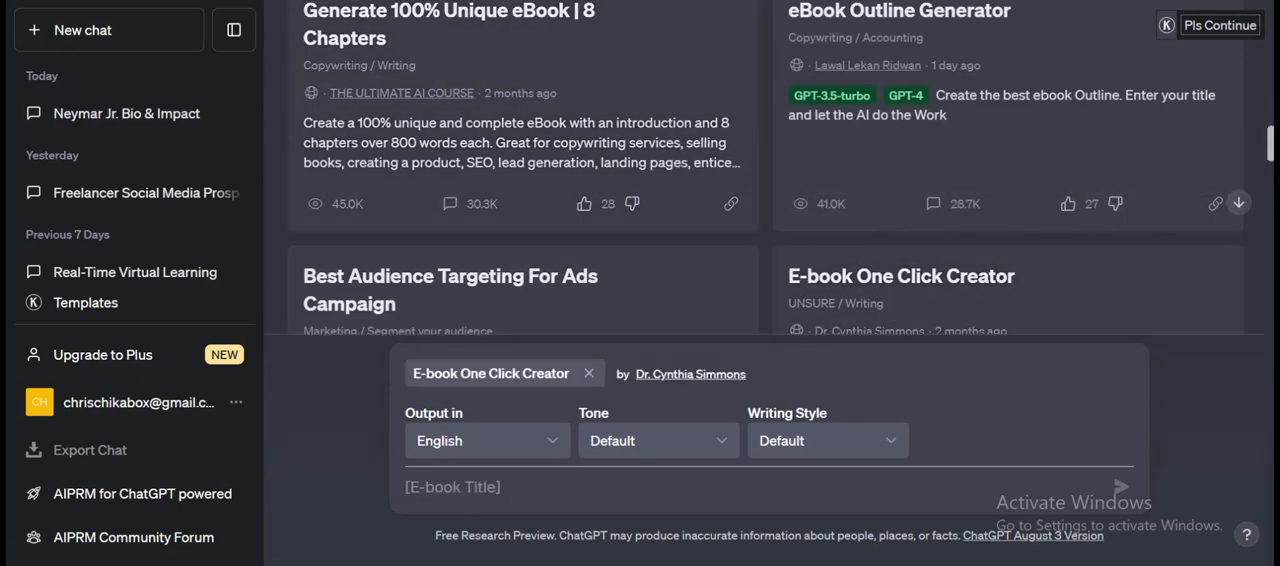
text(write me a table of content i will use for the biography of Neymar da Silva Santos Júnior in the biography also point out the life lessons you can learn form him and other humanitarian work he has done and how his life is impacting others. You can add other points you think will interest the reader in the table of content)
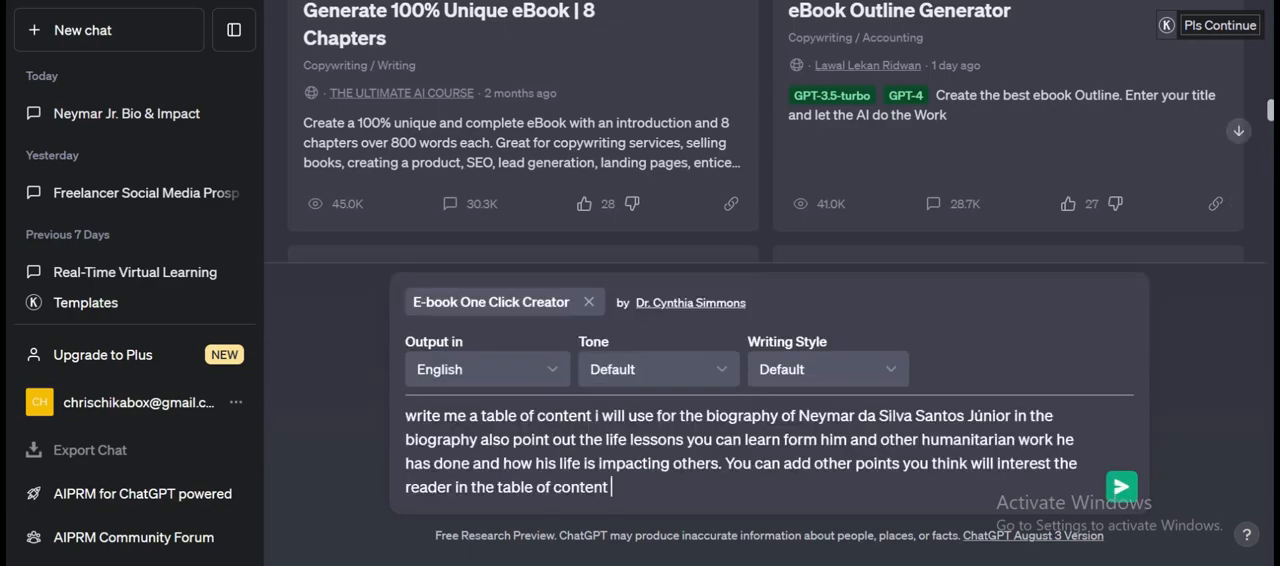
Replace Neymar's full name in the request with "Cristiano Ronaldo", copied from football-topics.txt in Notepad.
mouse_move(643, 563)
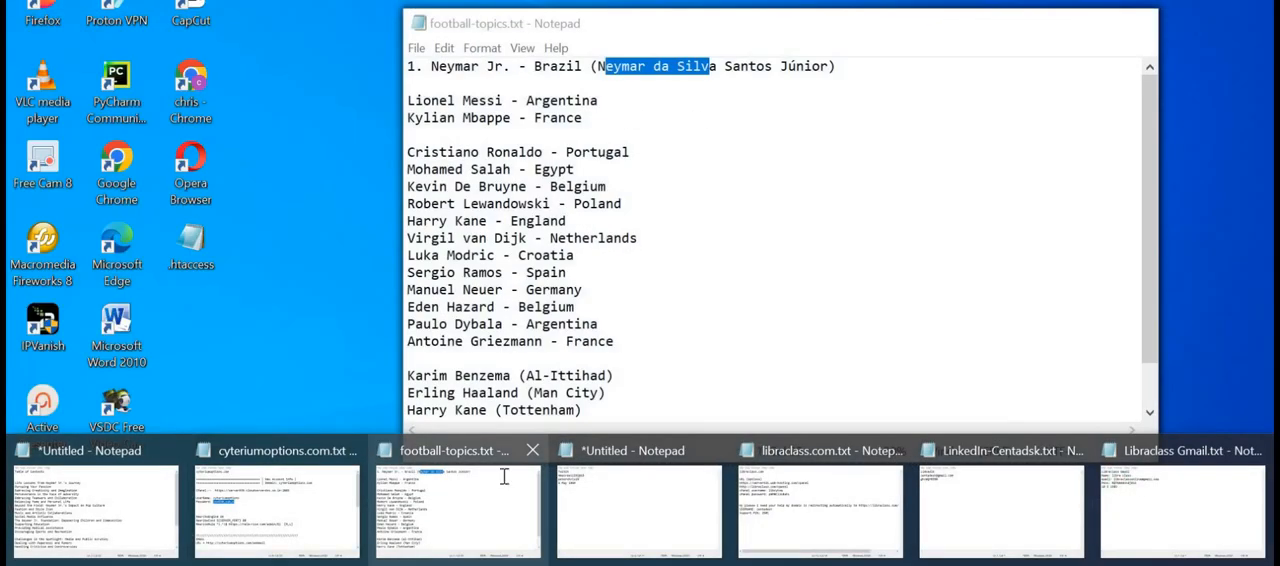
click(503, 478)
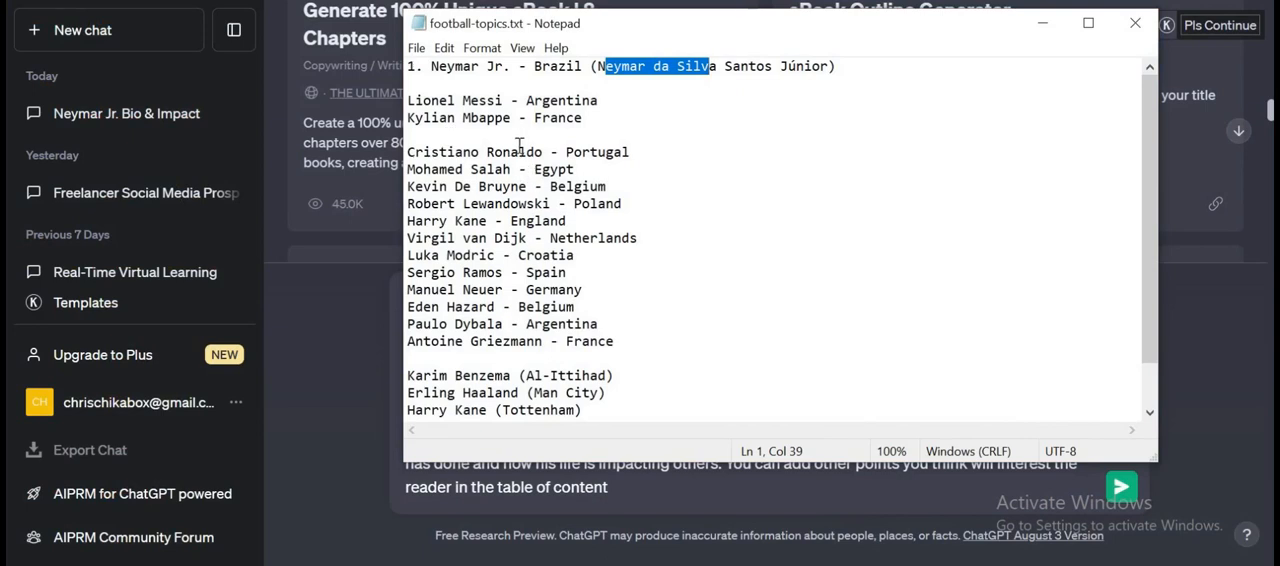
drag(542, 151, 406, 152)
key(ctrl+c)
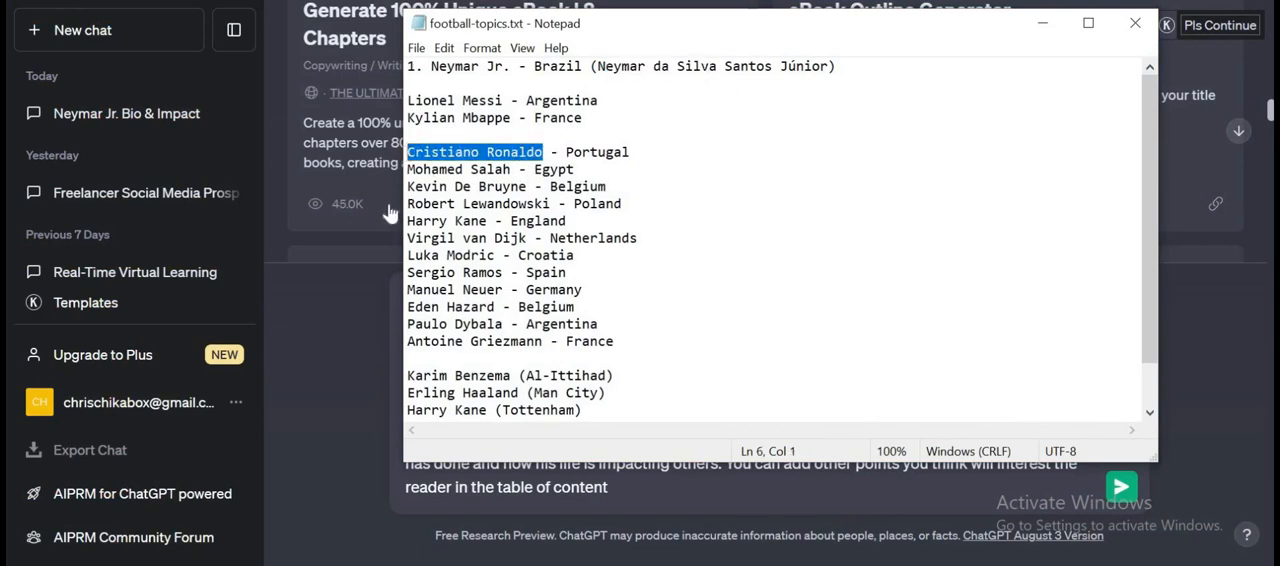
click(323, 329)
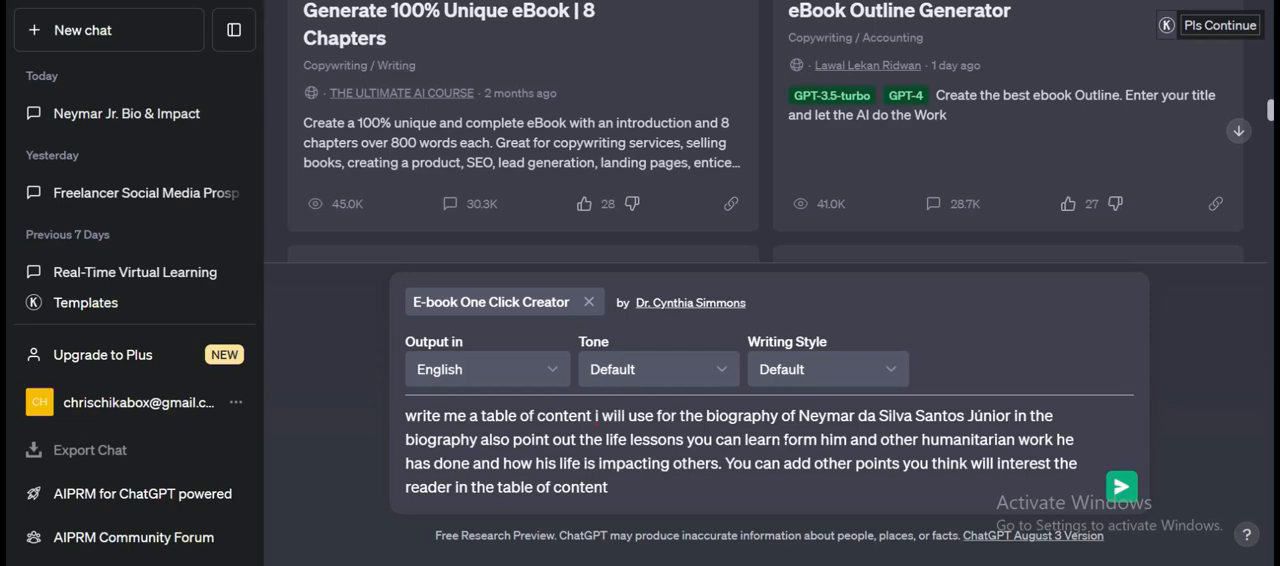
drag(800, 415, 968, 415)
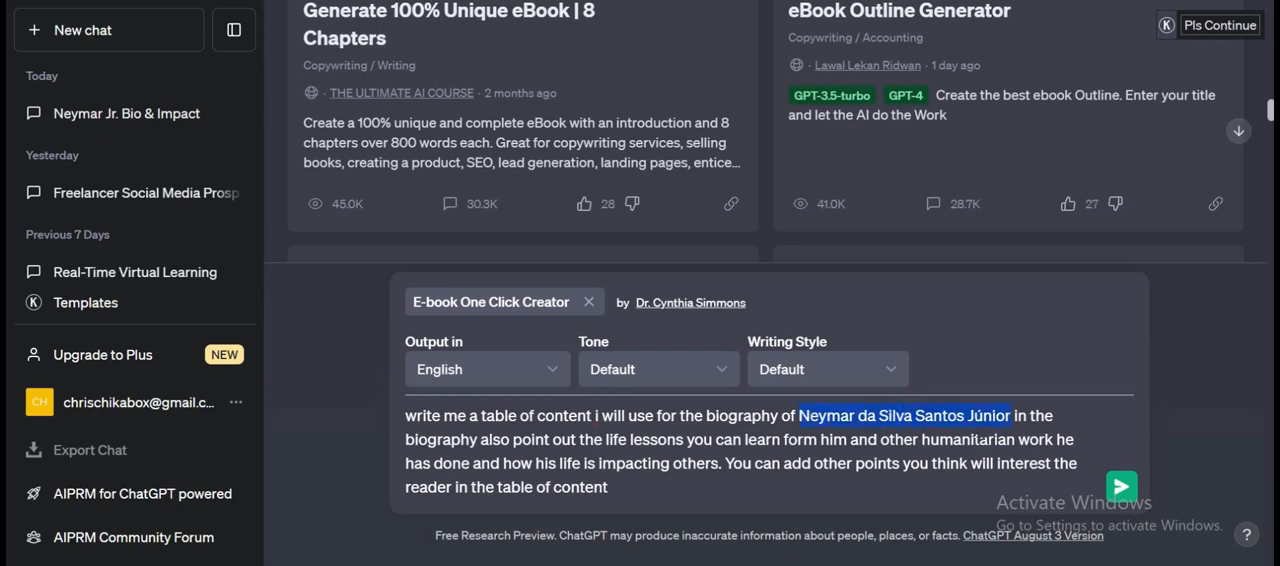
key(ctrl+v)
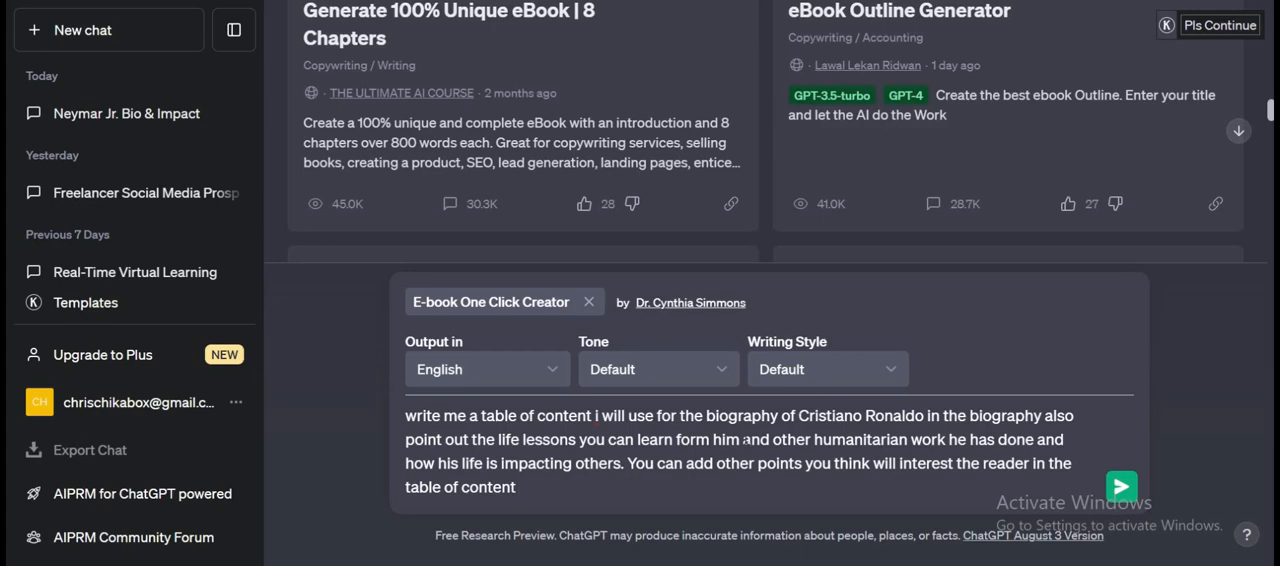
Submit the Cristiano Ronaldo biography request with the E-book One Click Creator template.
scroll(849, 177, down, 5)
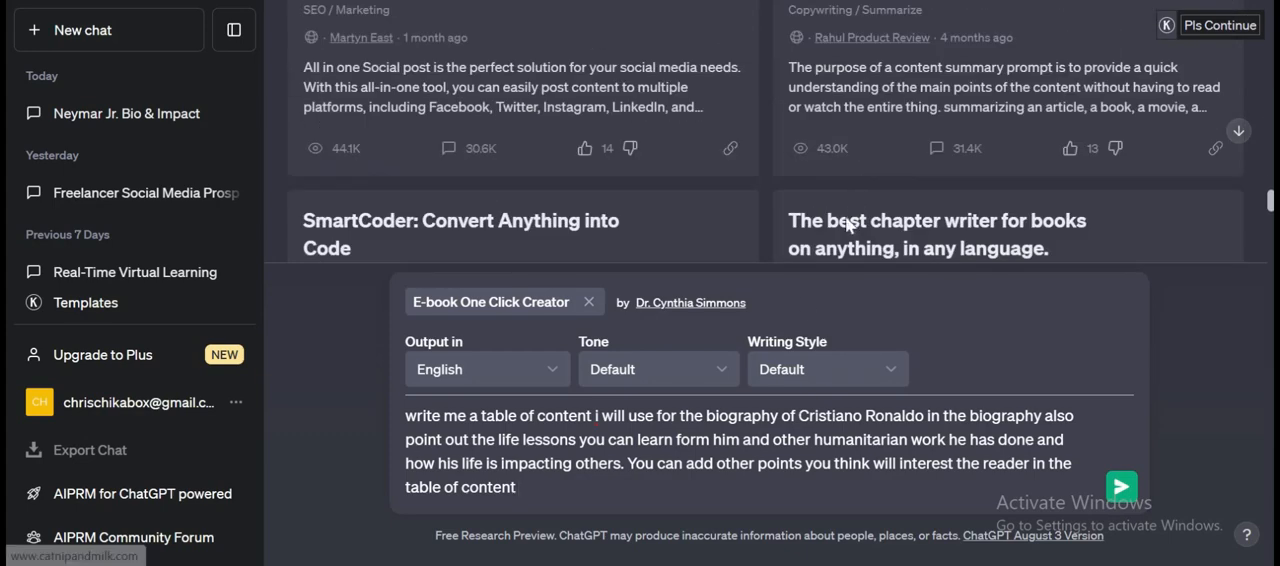
scroll(849, 224, down, 3)
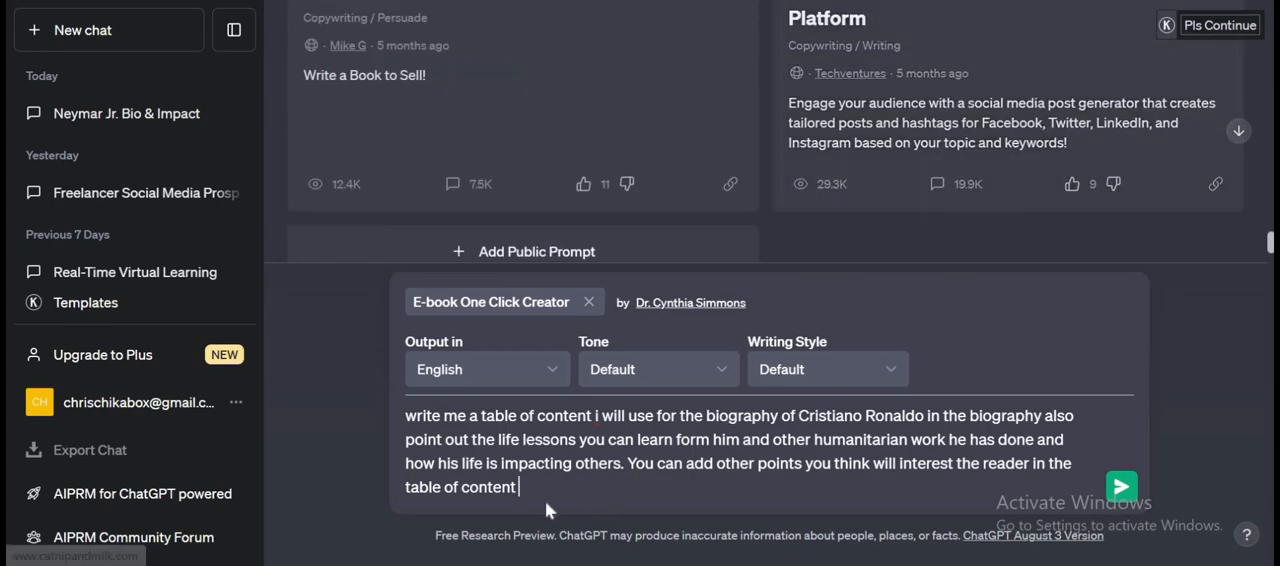
click(1121, 488)
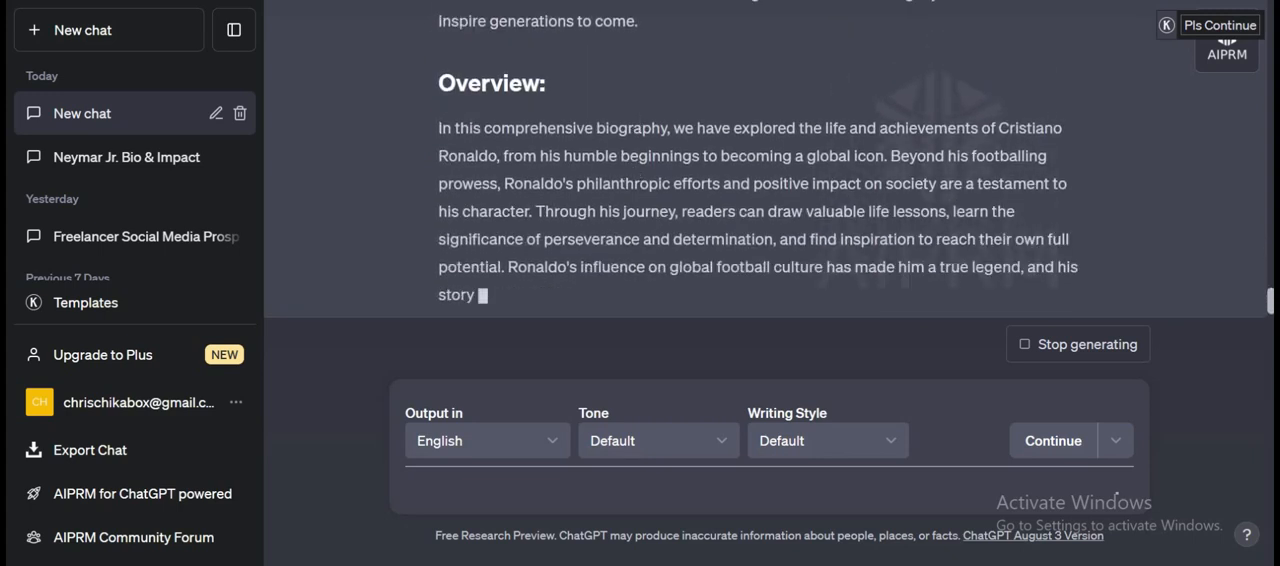
Examine the generated Ronaldo book outline, from its chapter summaries back to the title and the full table of contents.
scroll(664, 93, up, 10)
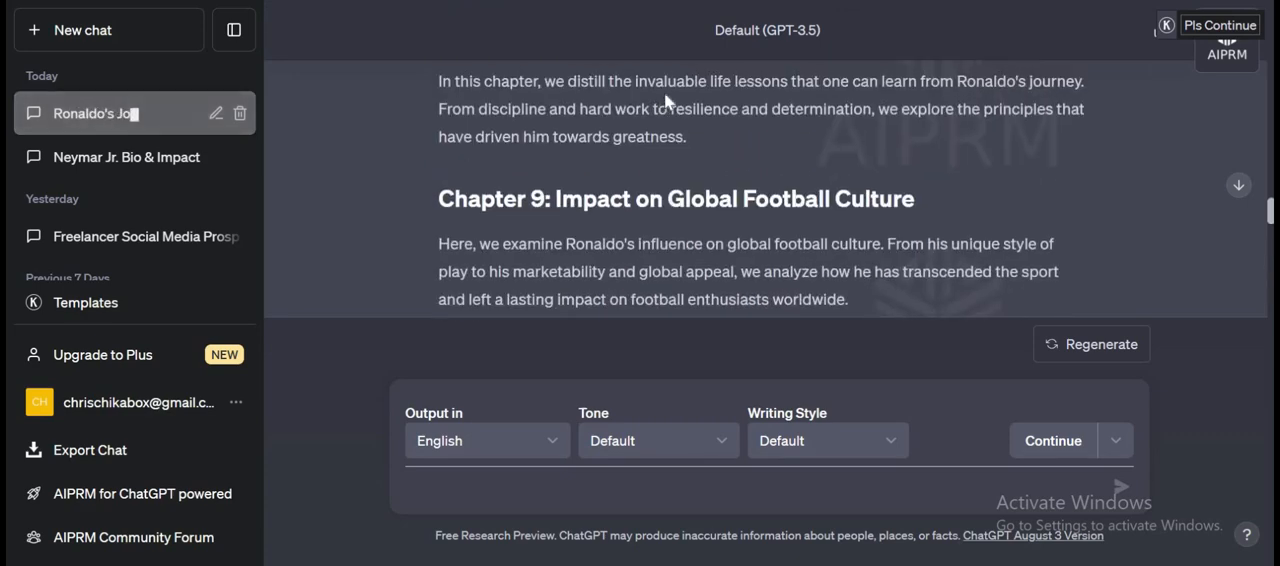
scroll(664, 93, up, 15)
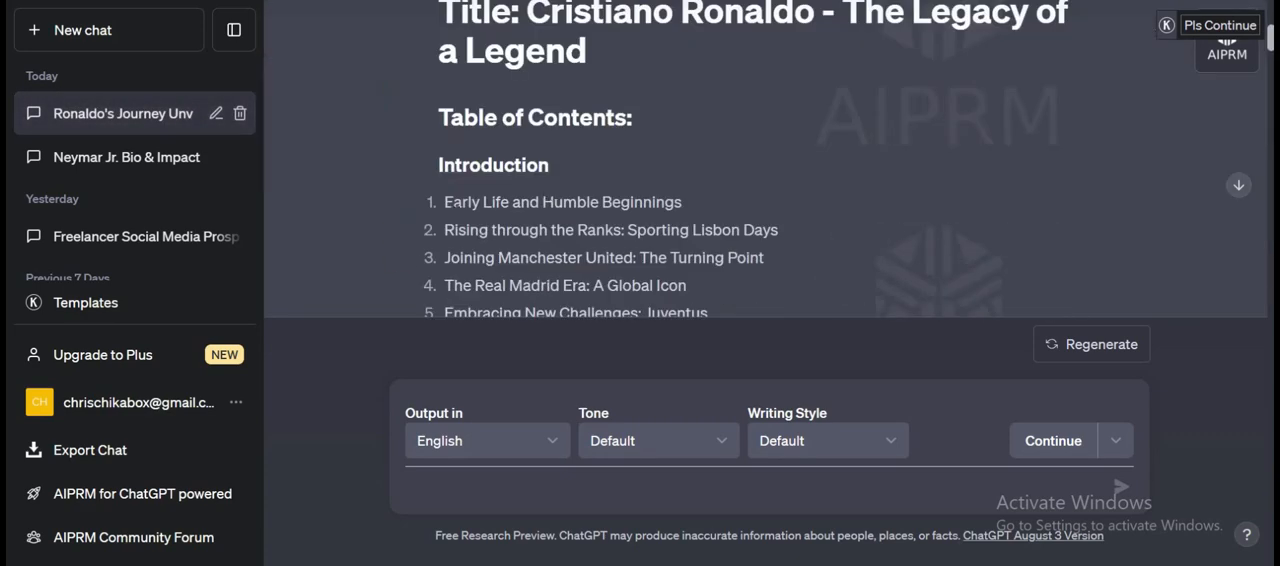
scroll(427, 224, down, 3)
scroll(457, 158, up, 3)
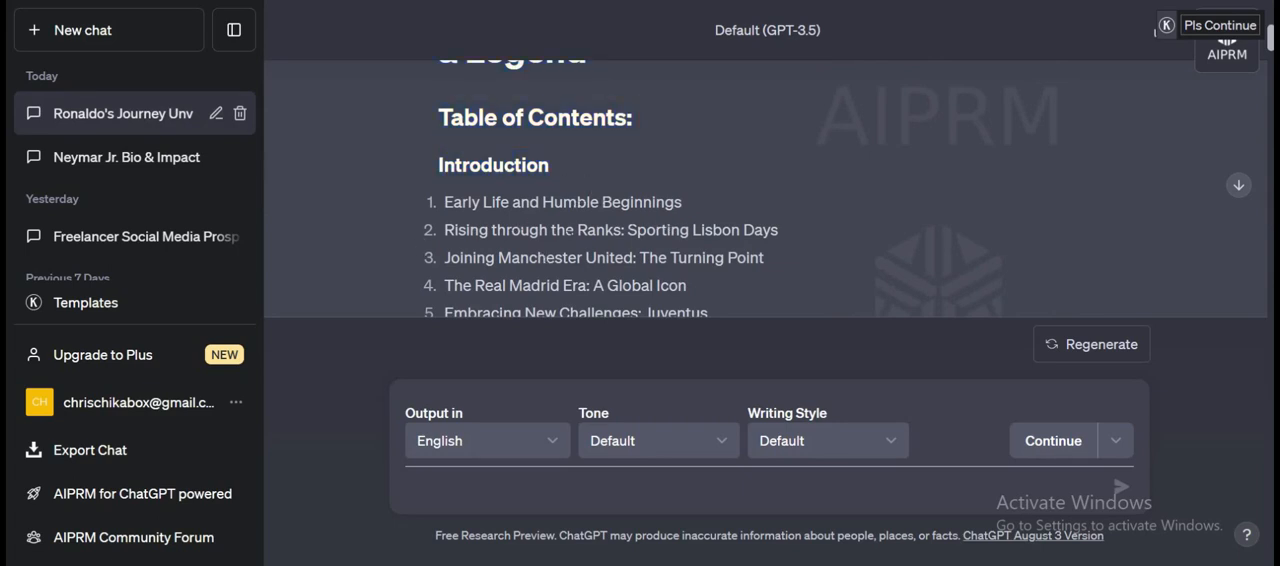
scroll(600, 190, down, 2)
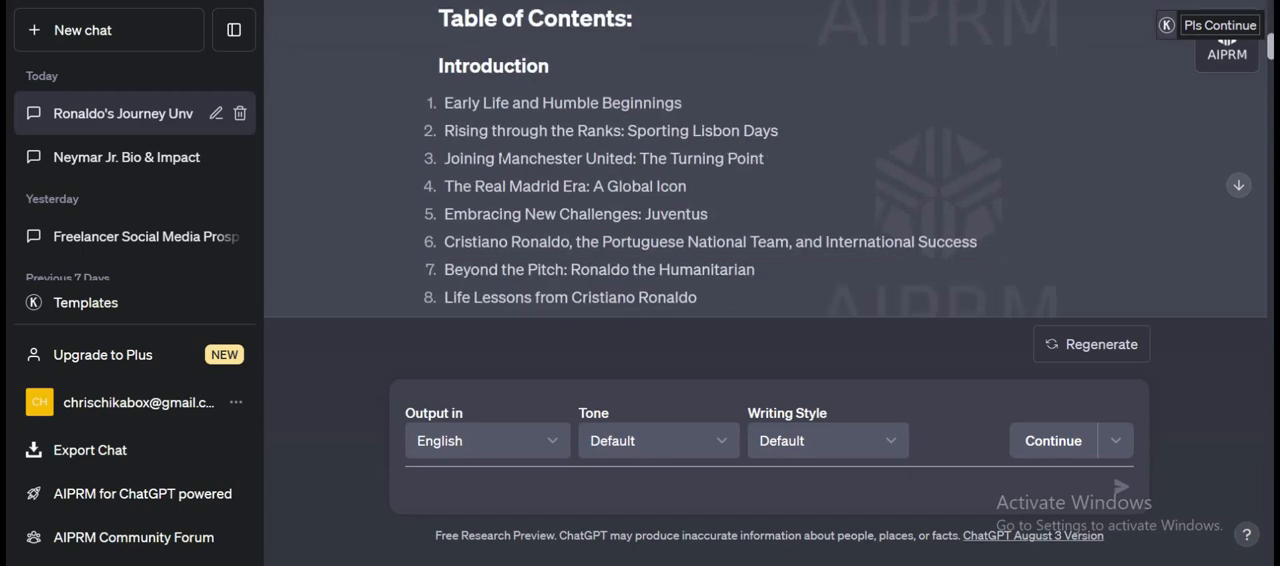
scroll(510, 163, down, 2)
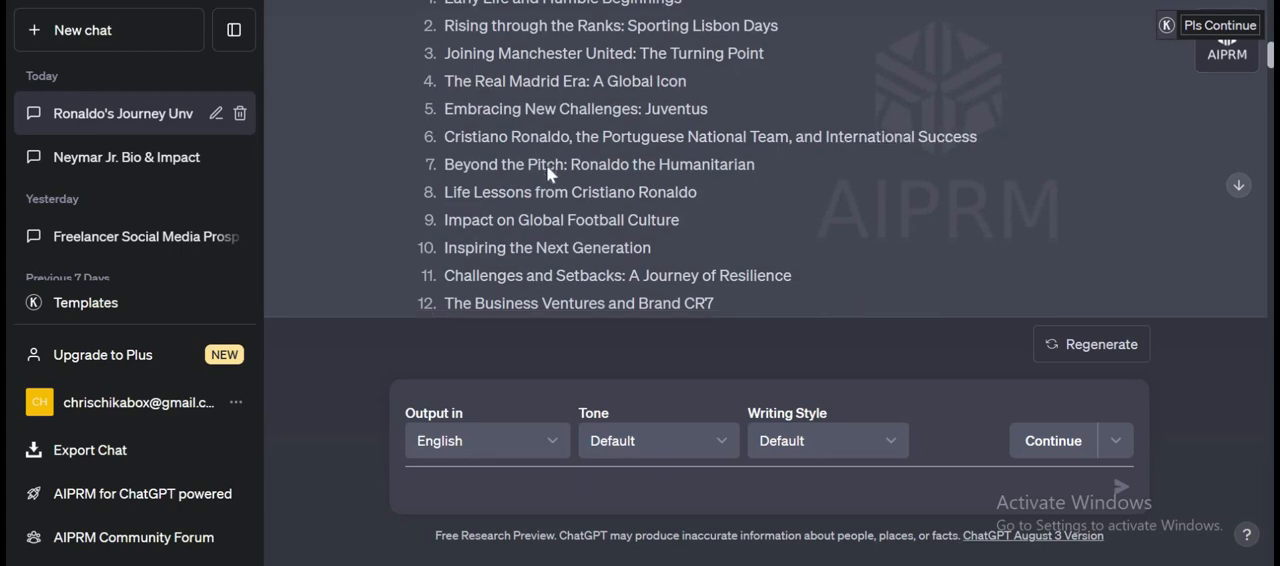
scroll(451, 172, down, 2)
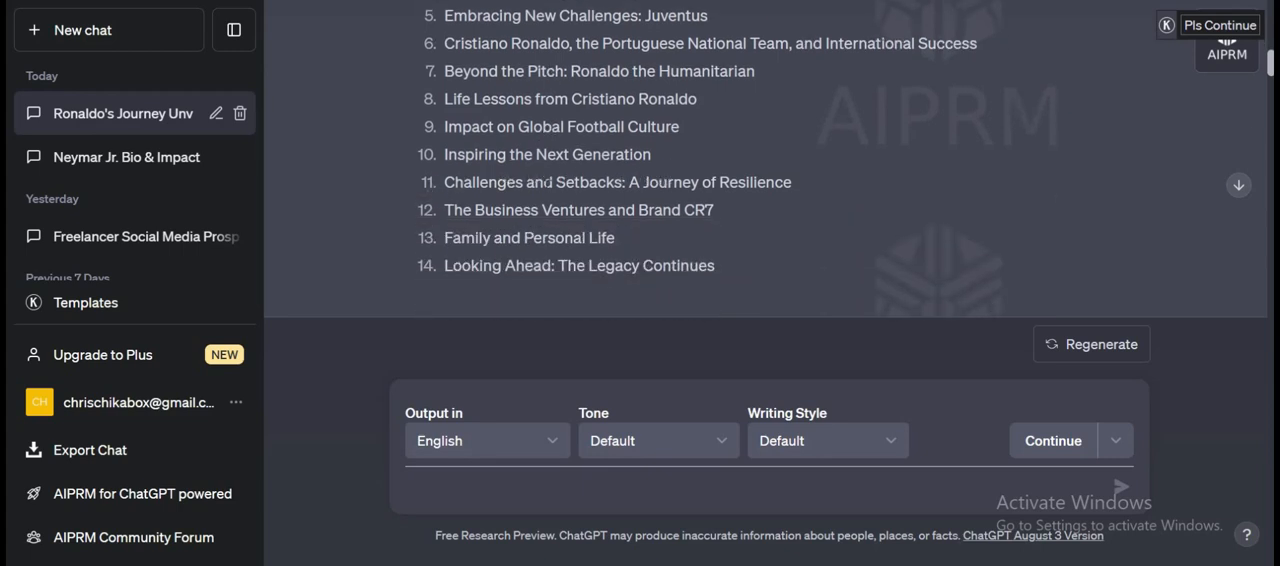
scroll(628, 249, up, 6)
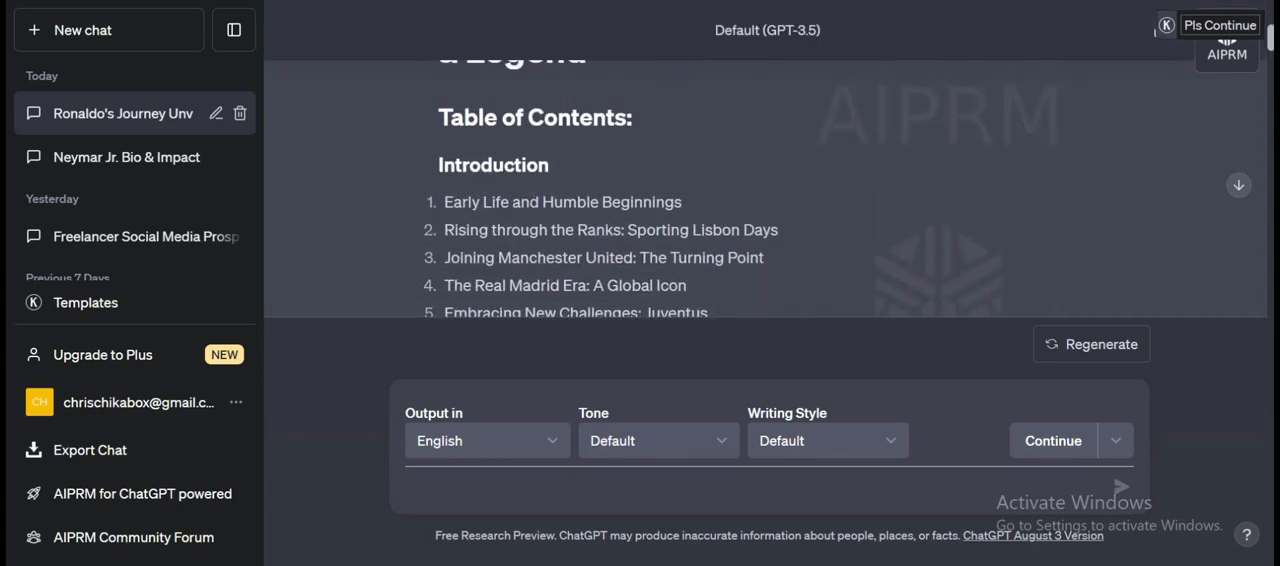
Using the Introduction heading from the table of contents, send the follow-up message "write on the Introduction".
double_click(480, 163)
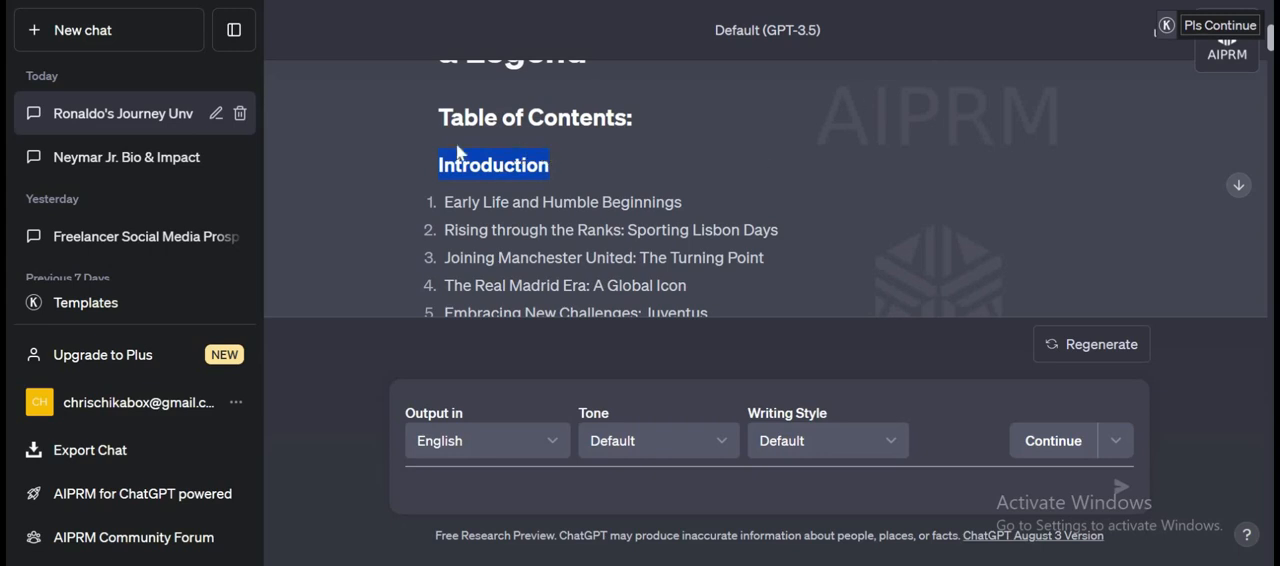
scroll(481, 179, down, 3)
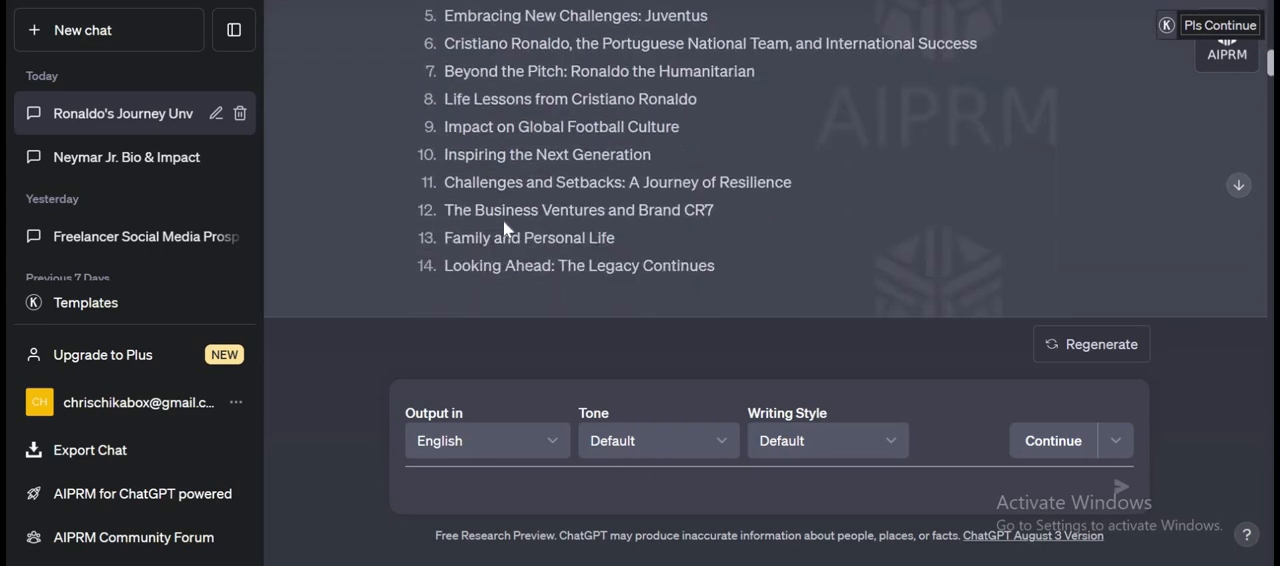
scroll(503, 220, up, 2)
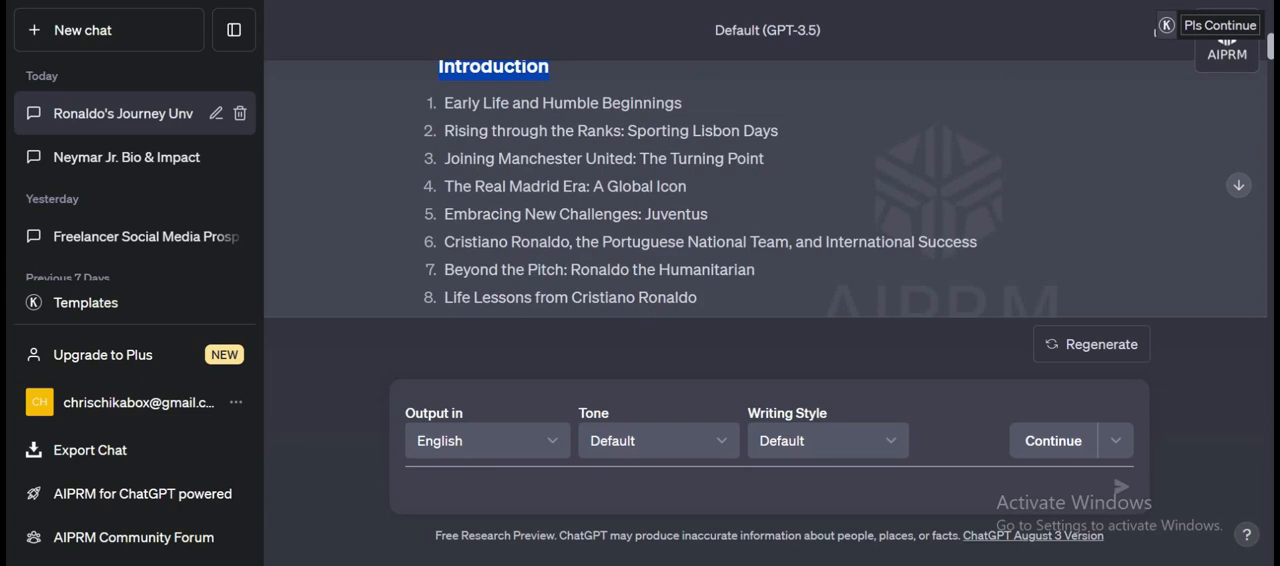
text(wr)
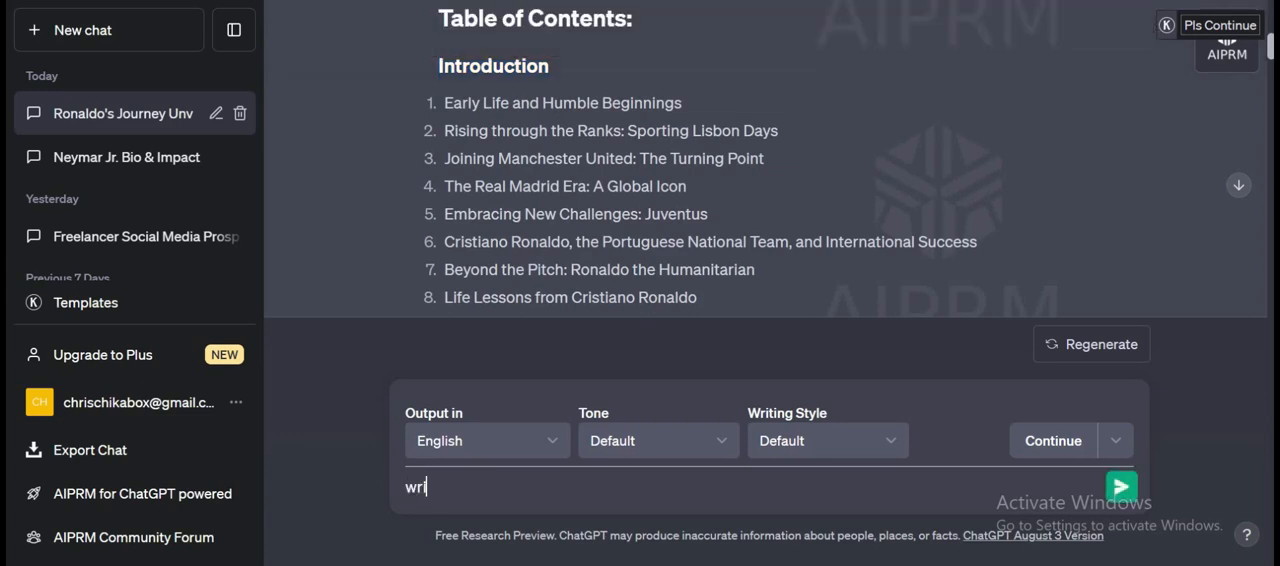
text(ite on the Introduction)
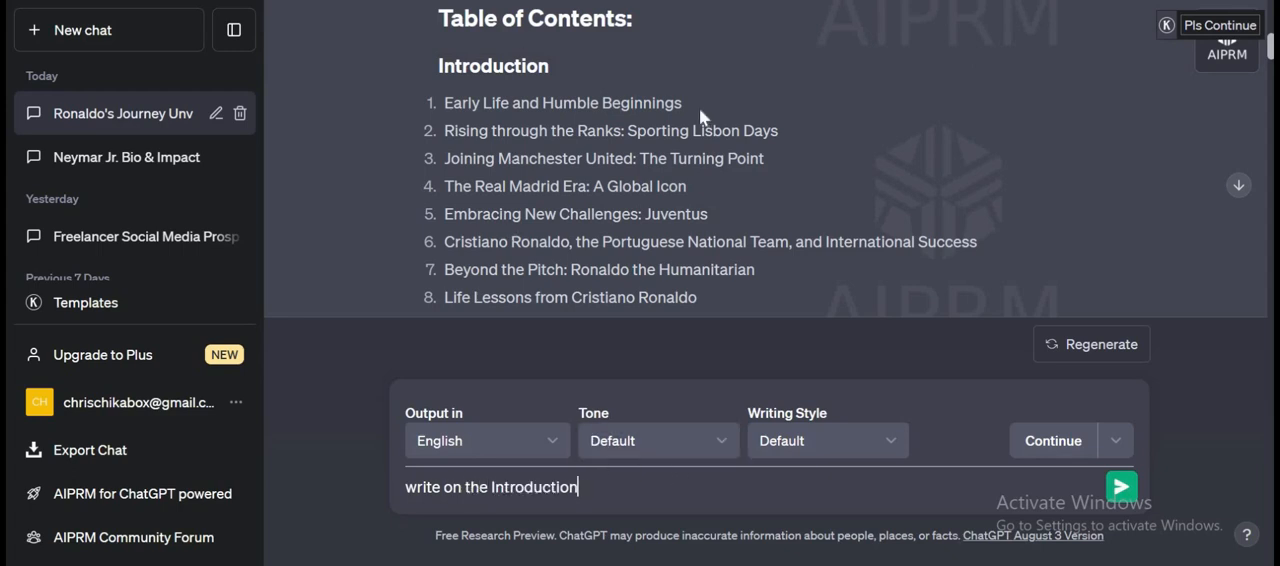
drag(699, 107, 436, 20)
click(480, 140)
click(1121, 487)
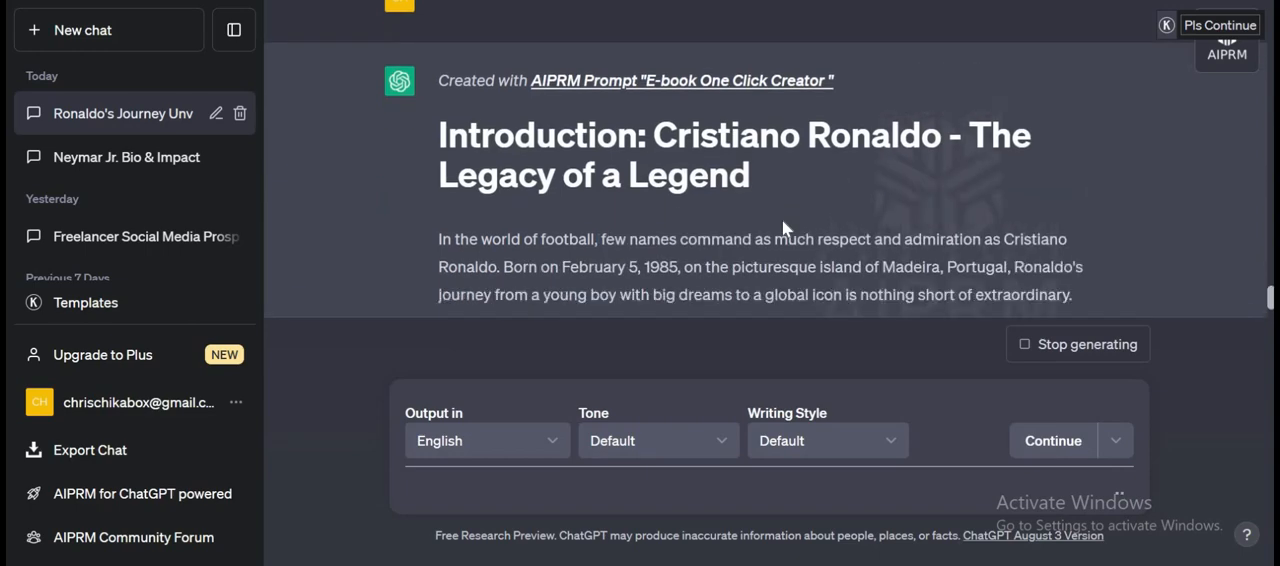
Examine the heading and opening paragraphs of the book introduction as it is generated.
right_click(893, 212)
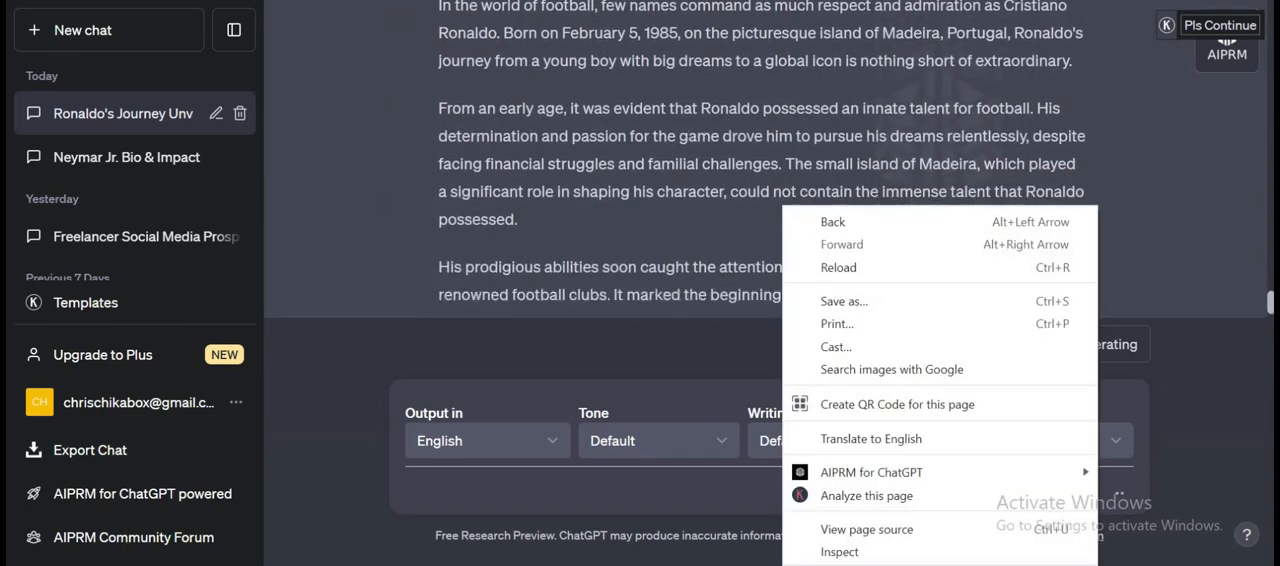
key(Escape)
scroll(873, 222, up, 2)
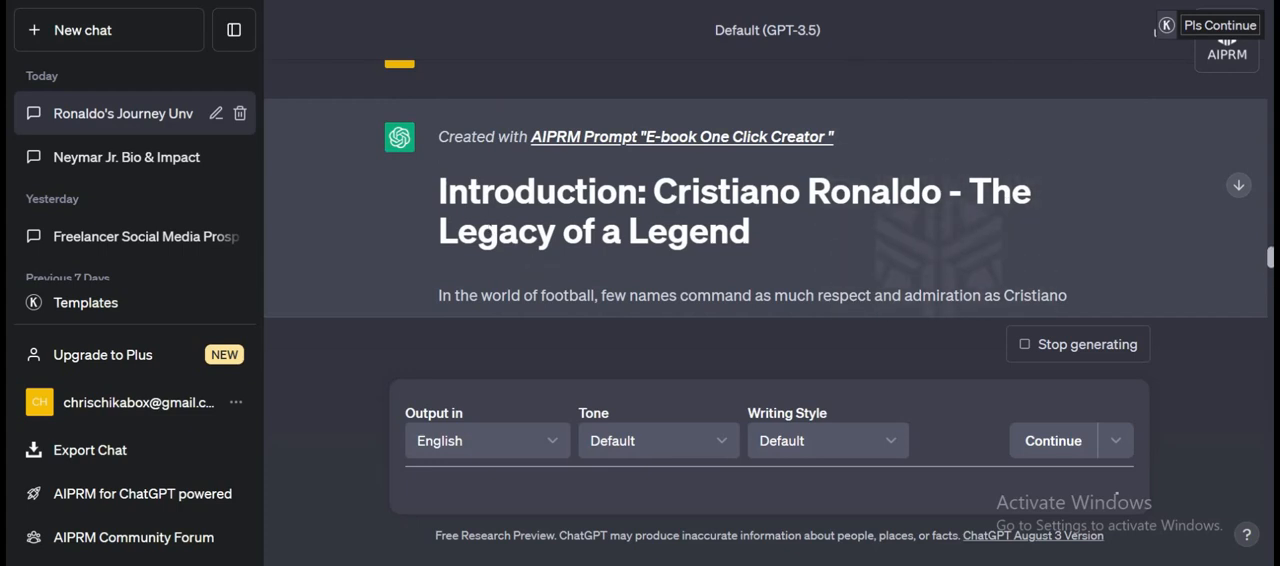
scroll(596, 222, down, 1)
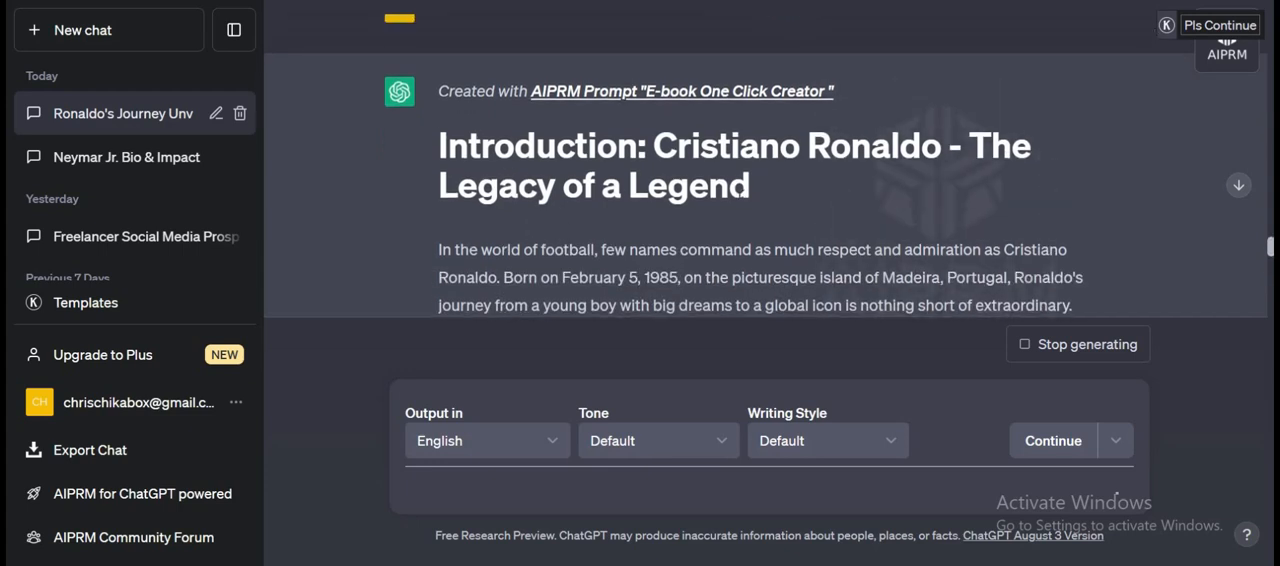
Read through the generated book introduction to its closing paragraph and return to its heading.
scroll(597, 224, down, 3)
scroll(737, 194, down, 15)
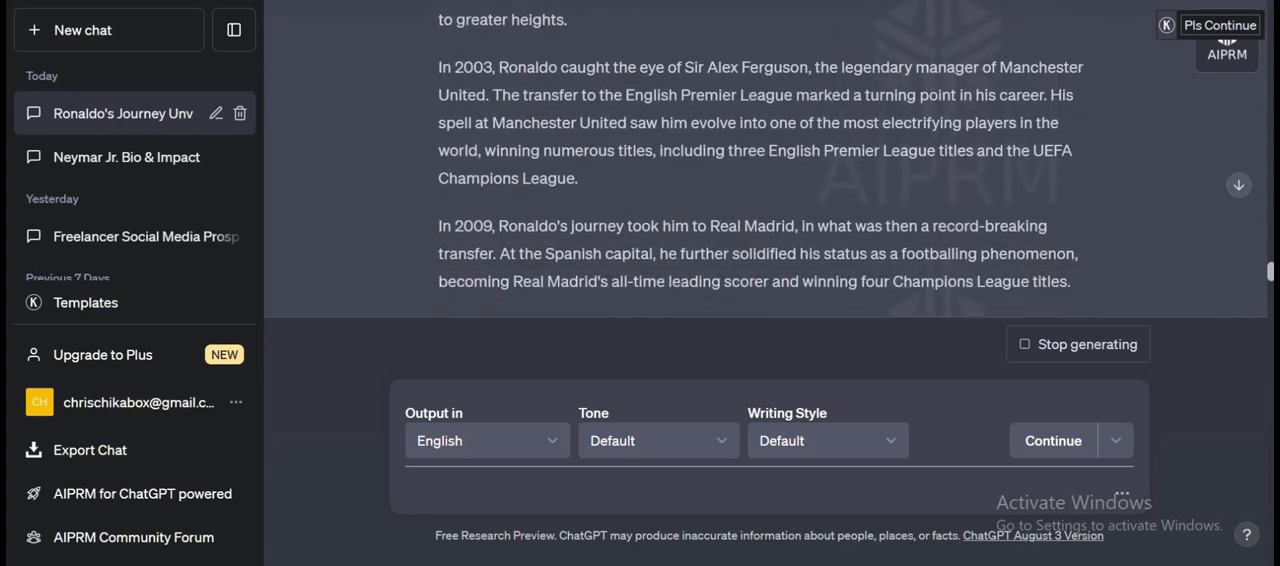
scroll(737, 200, down, 5)
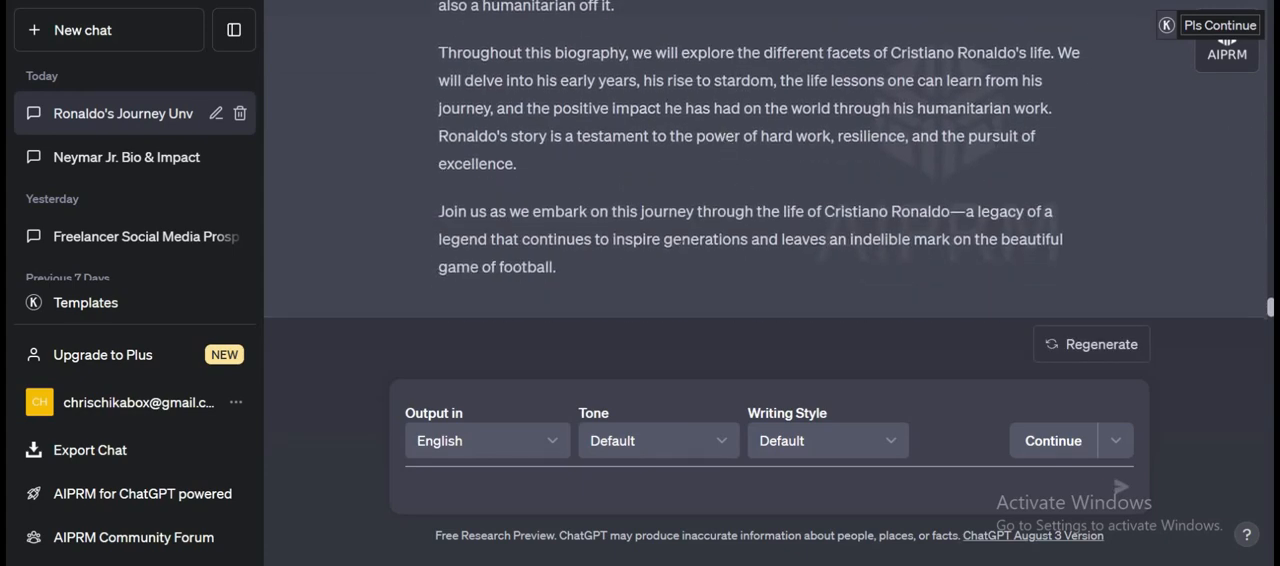
scroll(677, 246, up, 12)
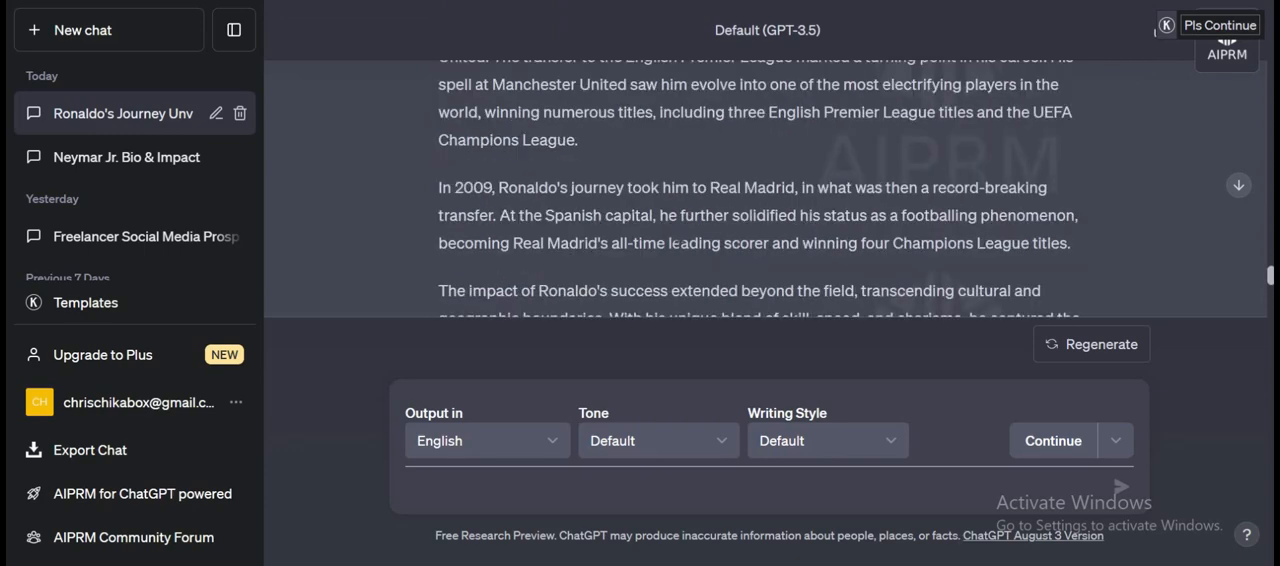
scroll(673, 243, up, 10)
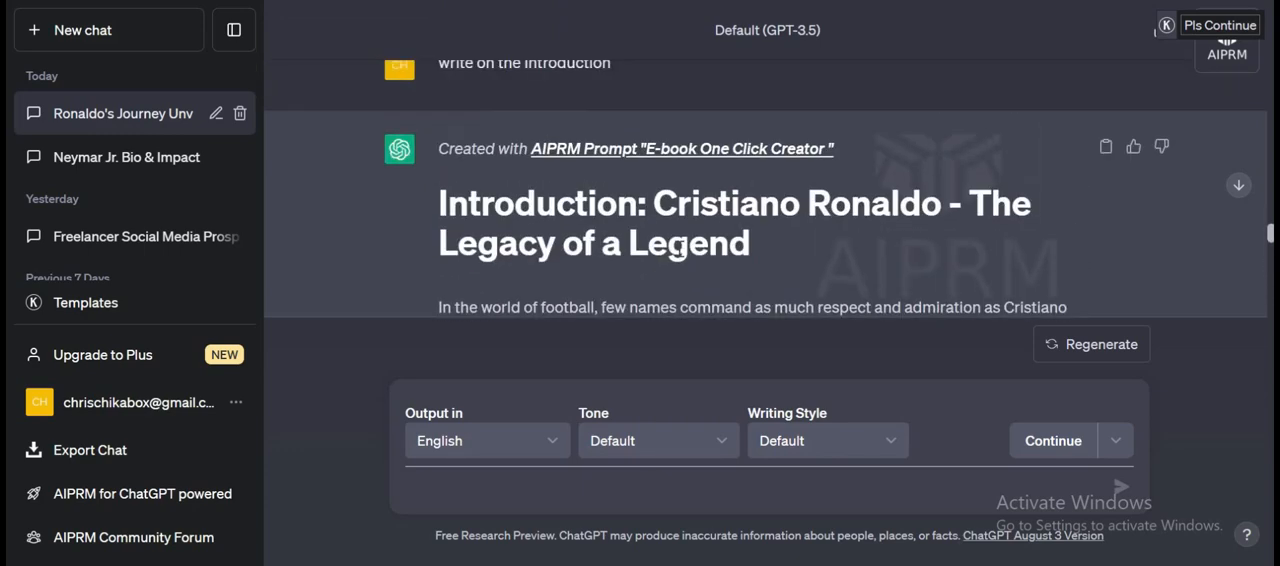
scroll(677, 250, down, 1)
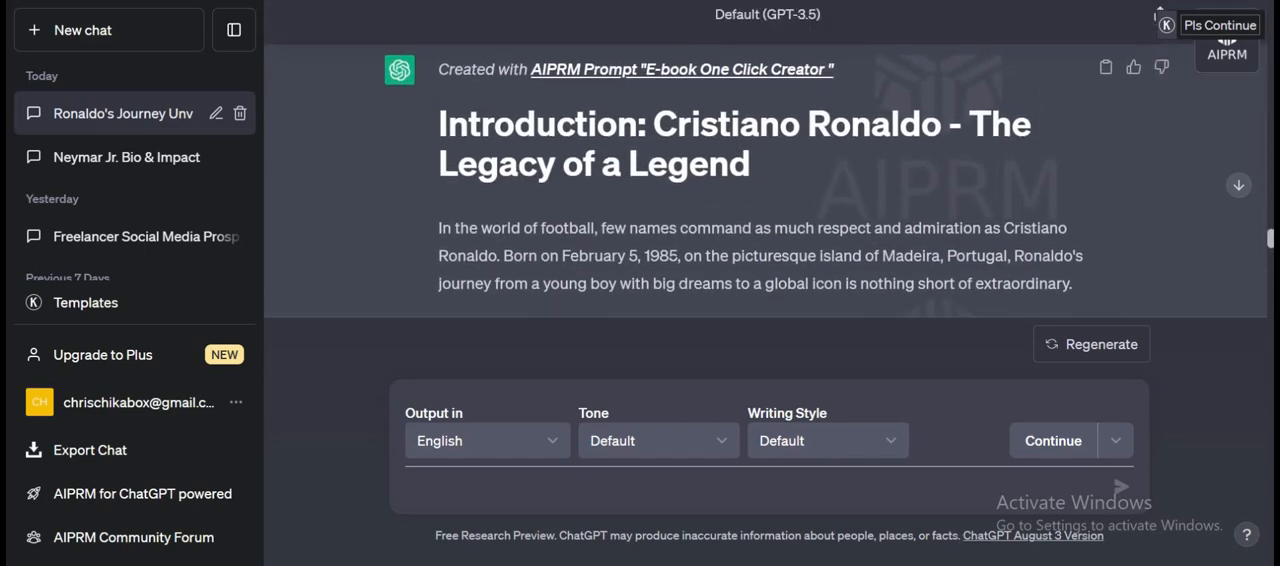
Using the chapter 2 title from the table of contents, send the message "write on Rising through the Ranks: Sporting Lisbon Days".
scroll(680, 220, up, 10)
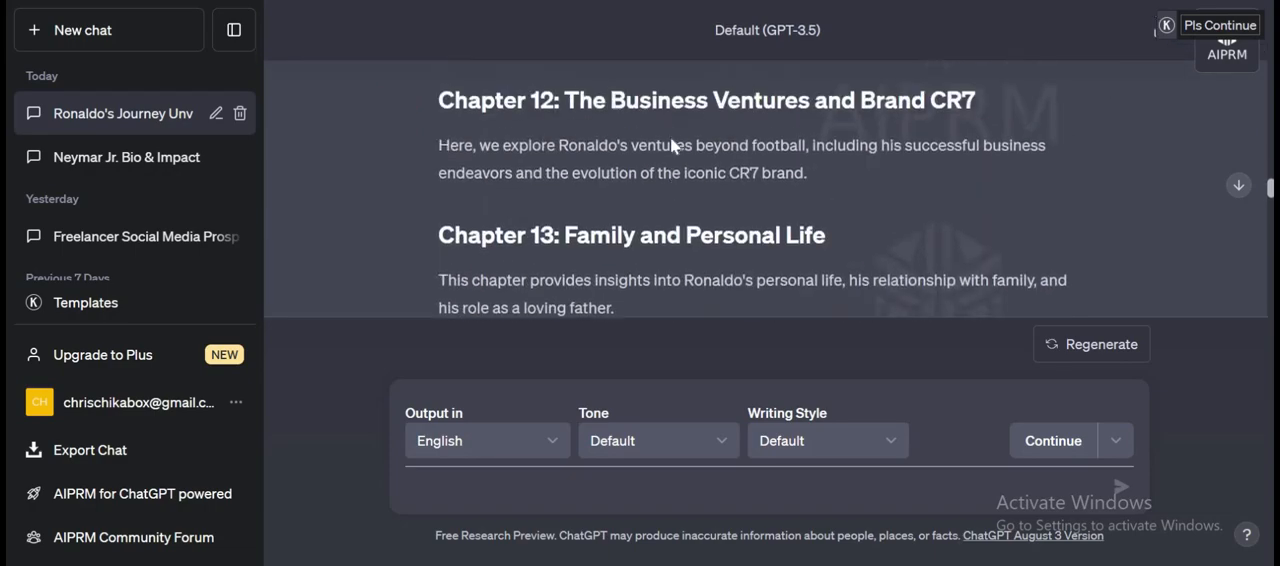
scroll(671, 130, up, 15)
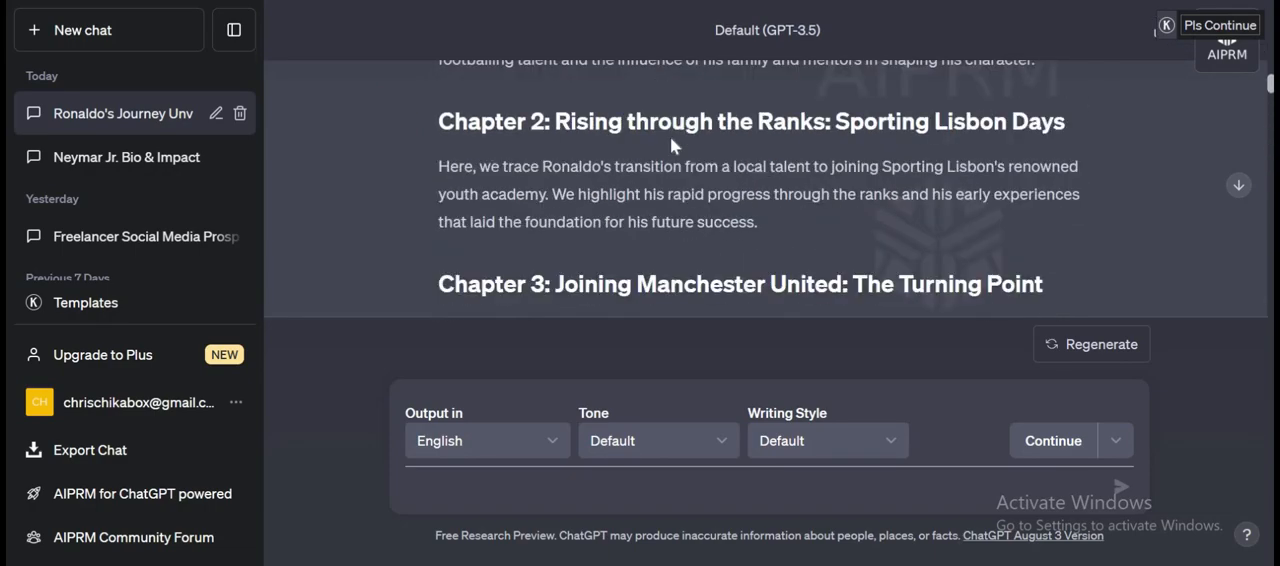
scroll(670, 137, up, 8)
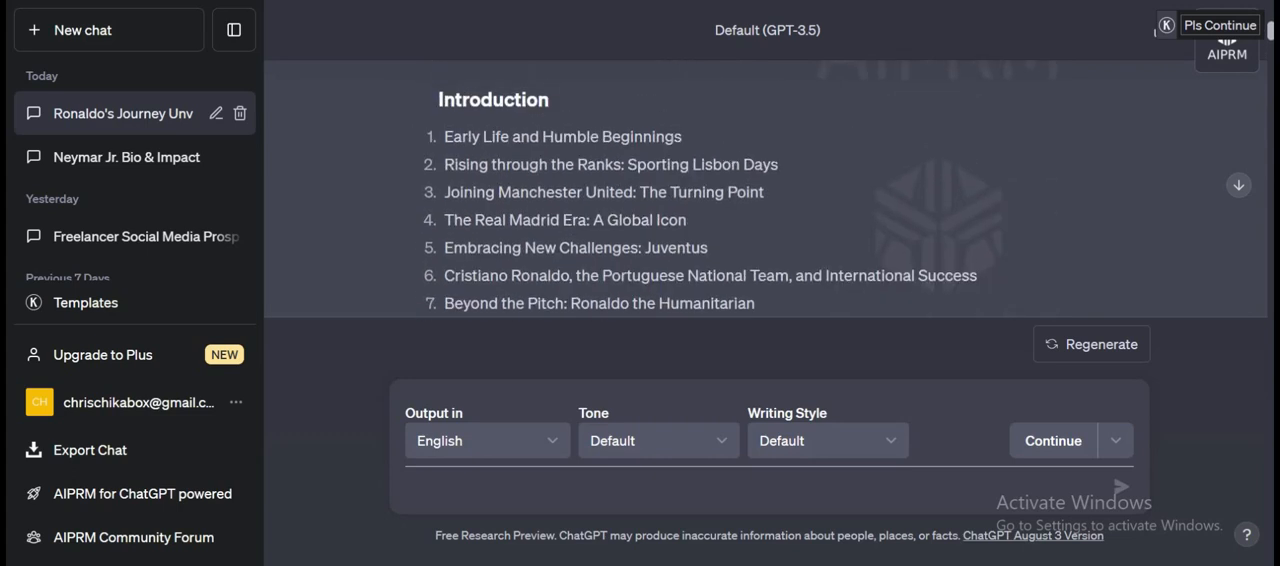
drag(778, 164, 442, 164)
key(ctrl+c)
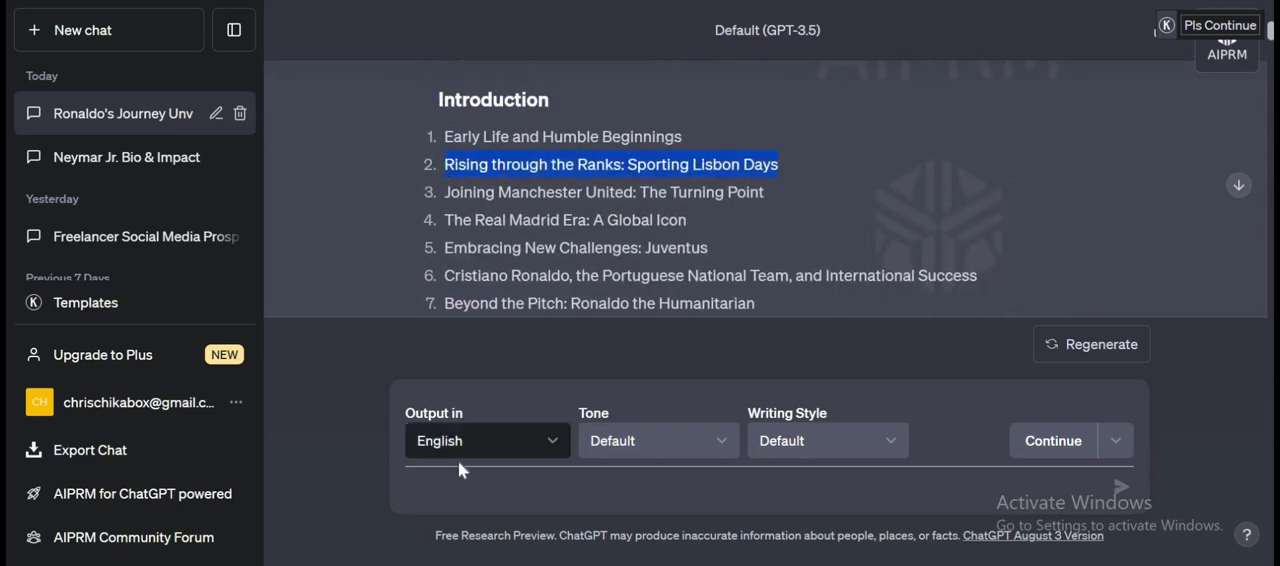
click(460, 486)
text(w)
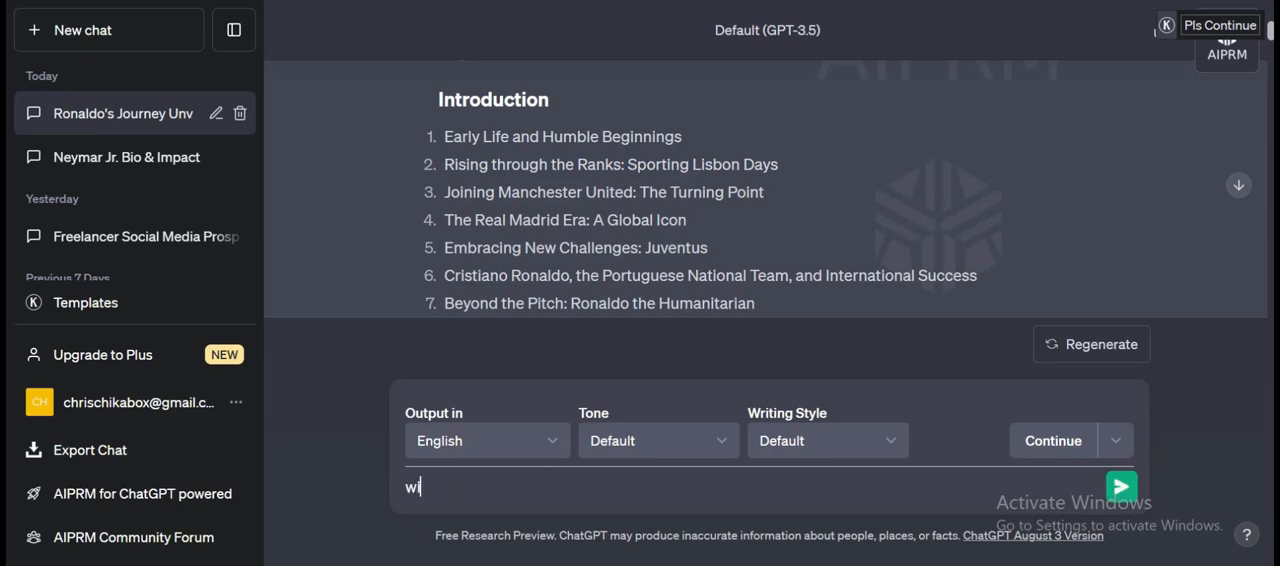
text(rite on)
key(ctrl+v)
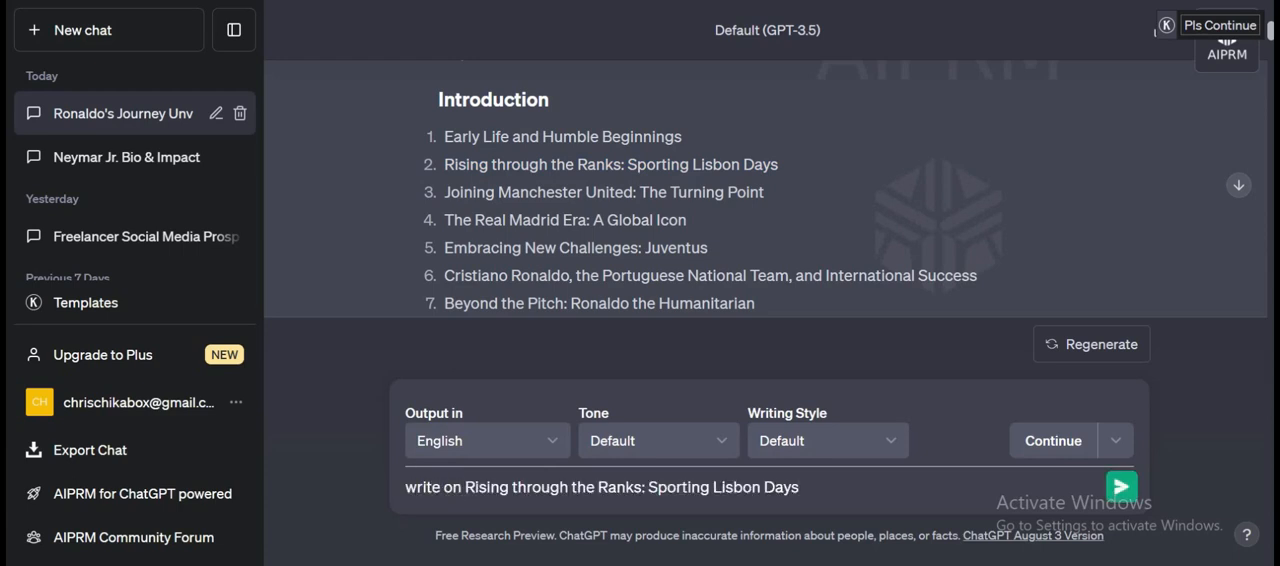
click(1121, 487)
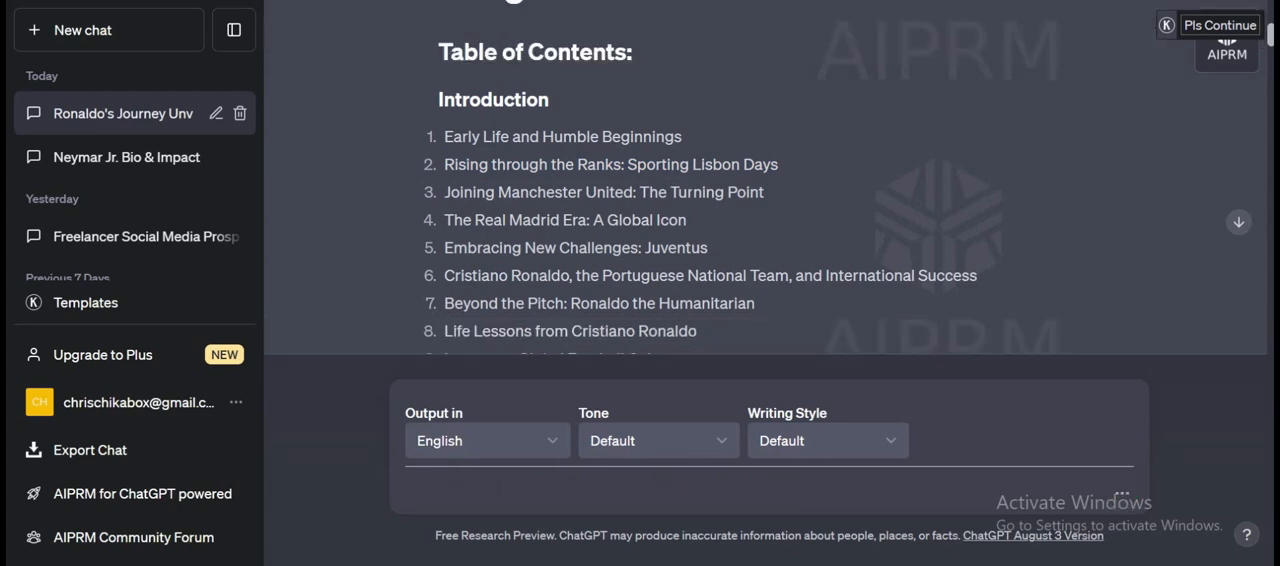
Copy the chapter 3 title from the table of contents and send "write on Joining Manchester United: The Turning Point".
drag(764, 191, 444, 192)
key(ctrl+c)
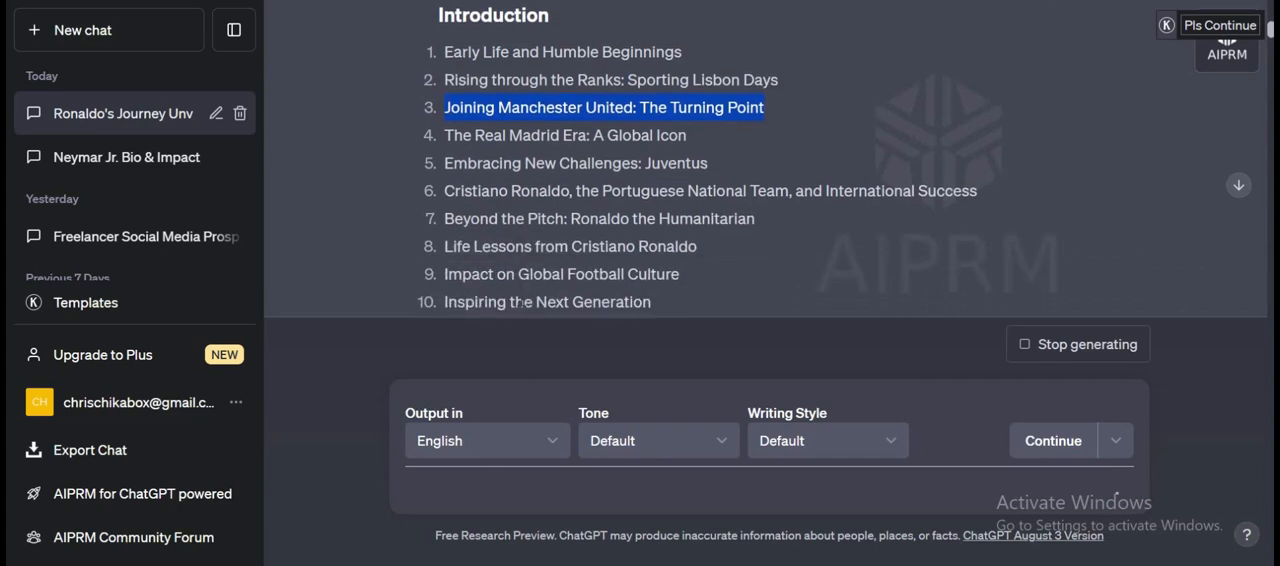
scroll(519, 295, up, 3)
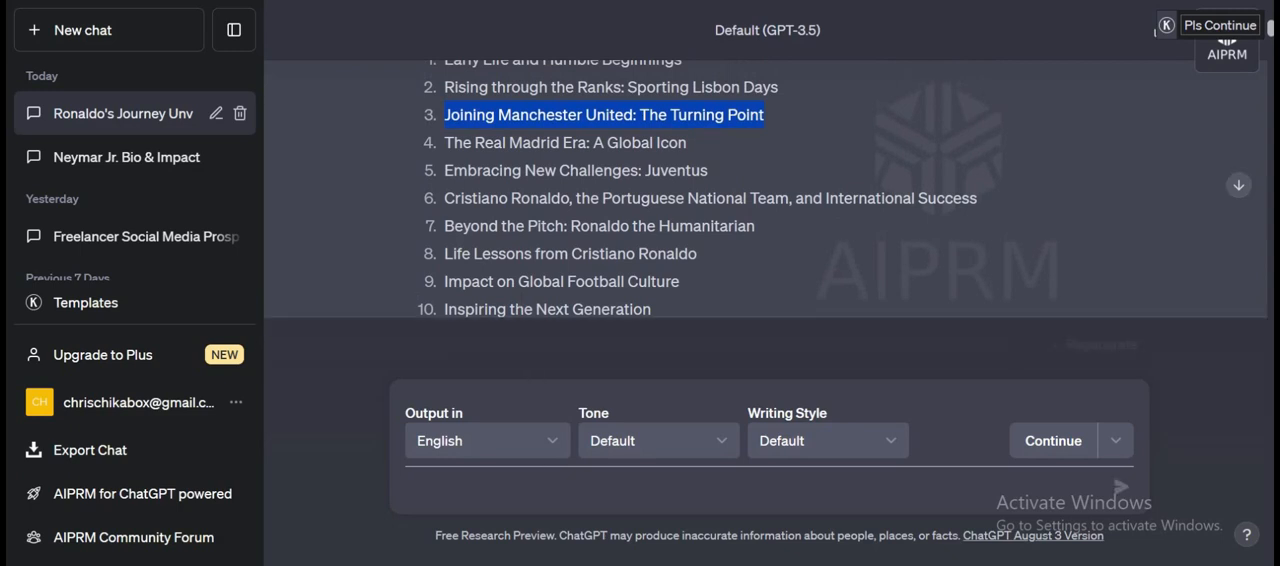
click(527, 490)
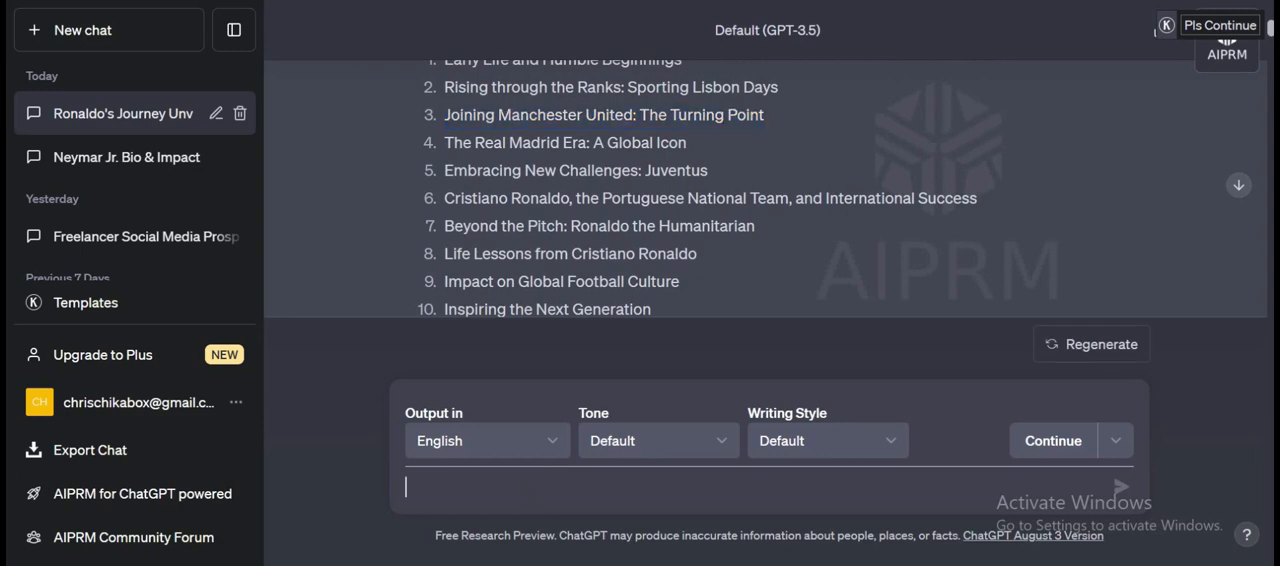
text(write on)
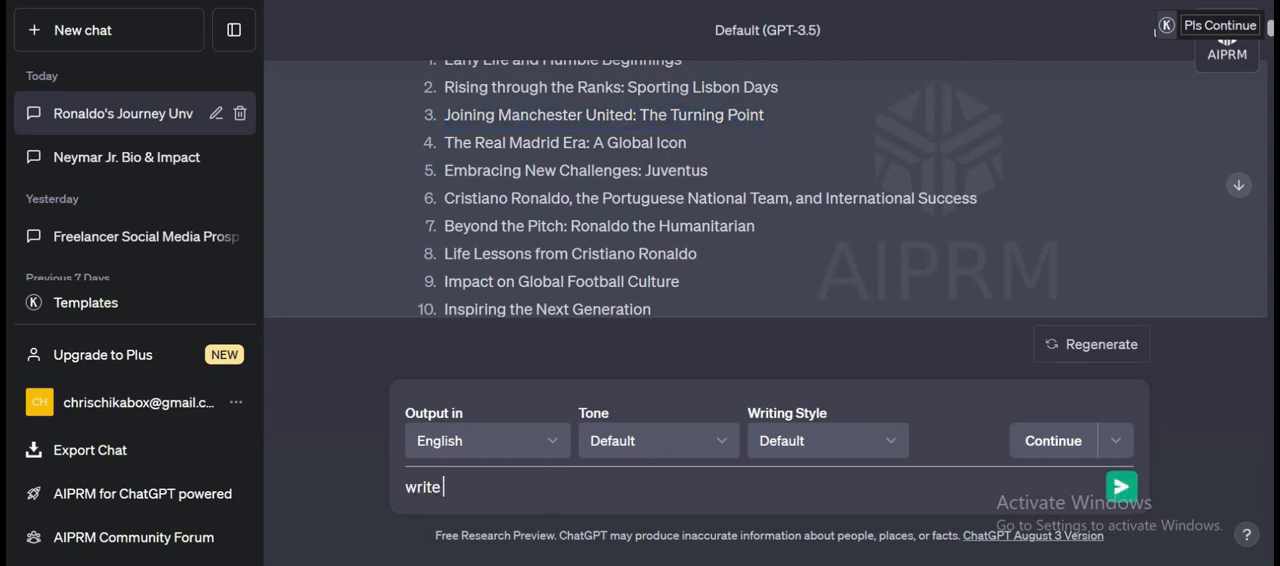
key(ctrl+v)
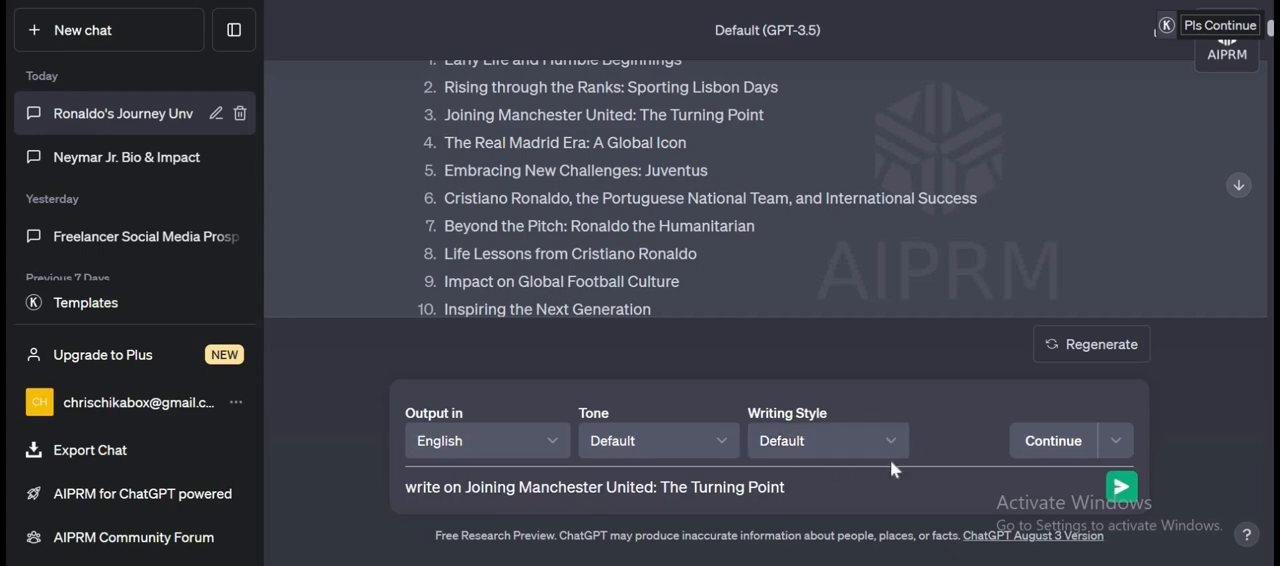
click(1121, 487)
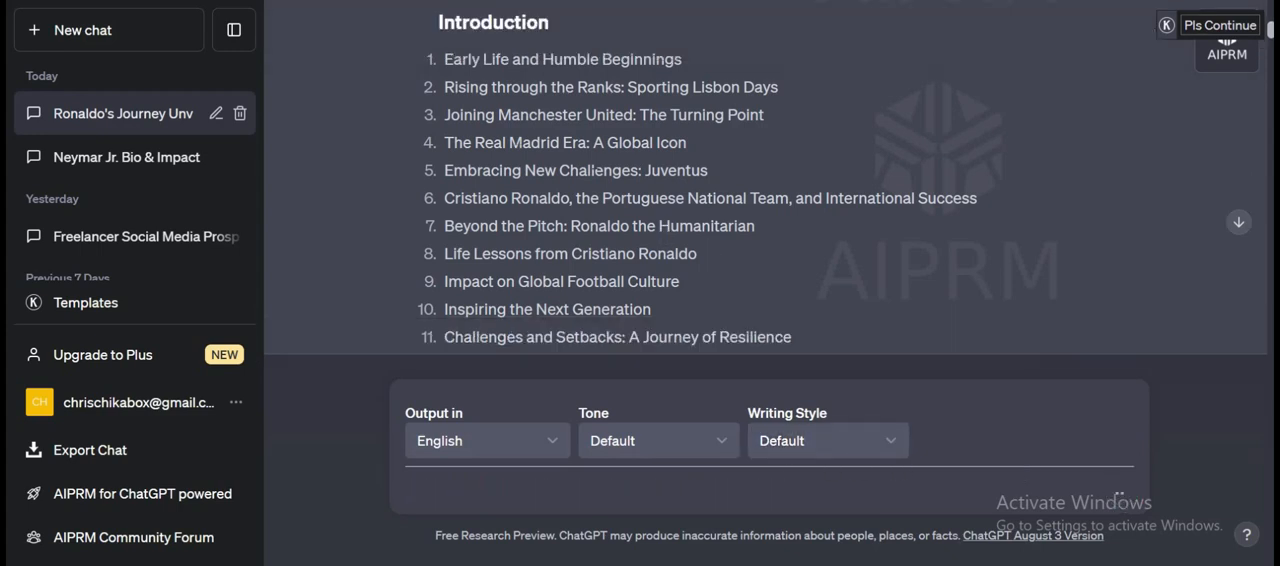
Copy the chapter 4 title from the table of contents and send "write on The Real Madrid Era: A Global Icon".
drag(688, 143, 454, 143)
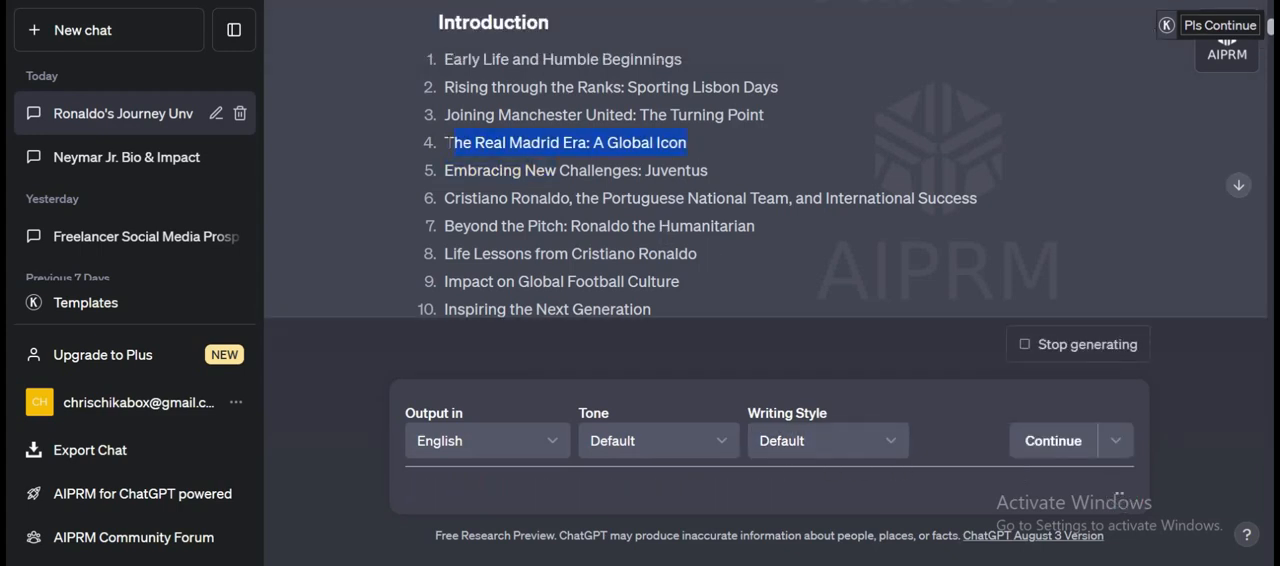
click(540, 503)
text(w)
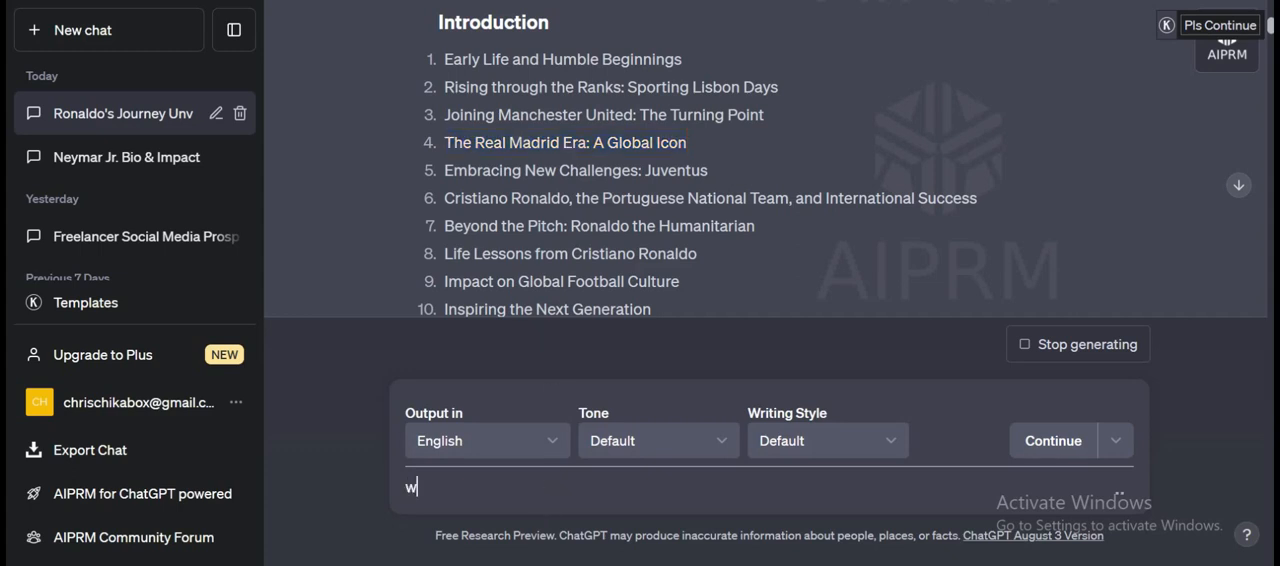
text(rite on)
text(The Real Madrid Era: A Global Icon)
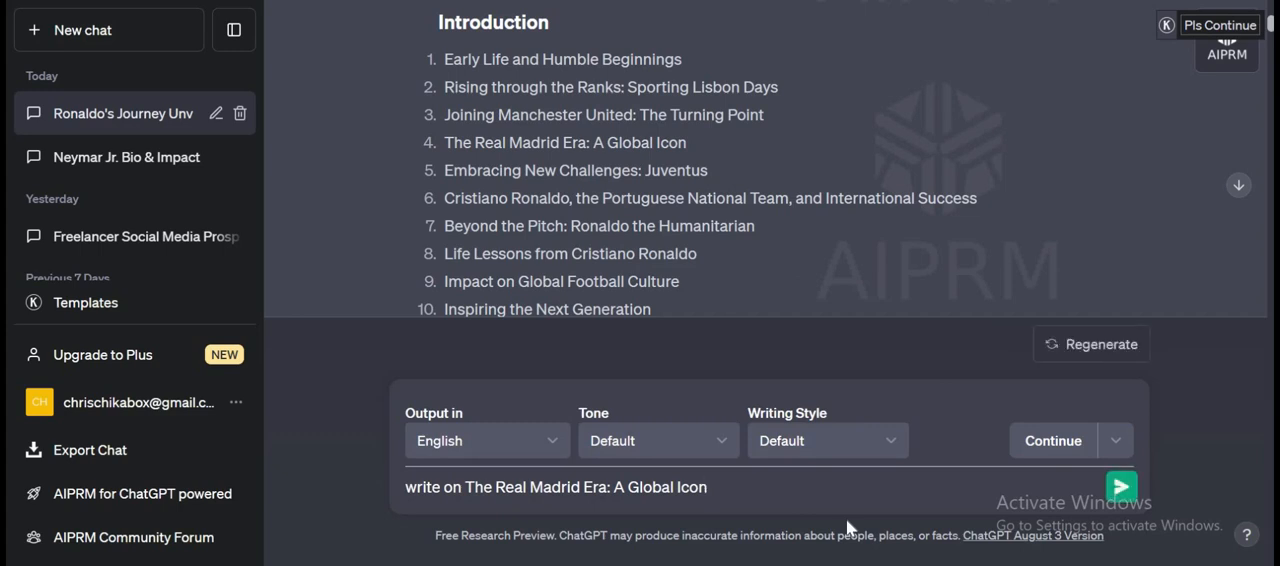
click(1121, 487)
Send "write on Embracing New Challenges: Juventus" using the chapter 5 title, copying the chapter 6 title before submitting.
drag(720, 170, 436, 171)
key(ctrl+c)
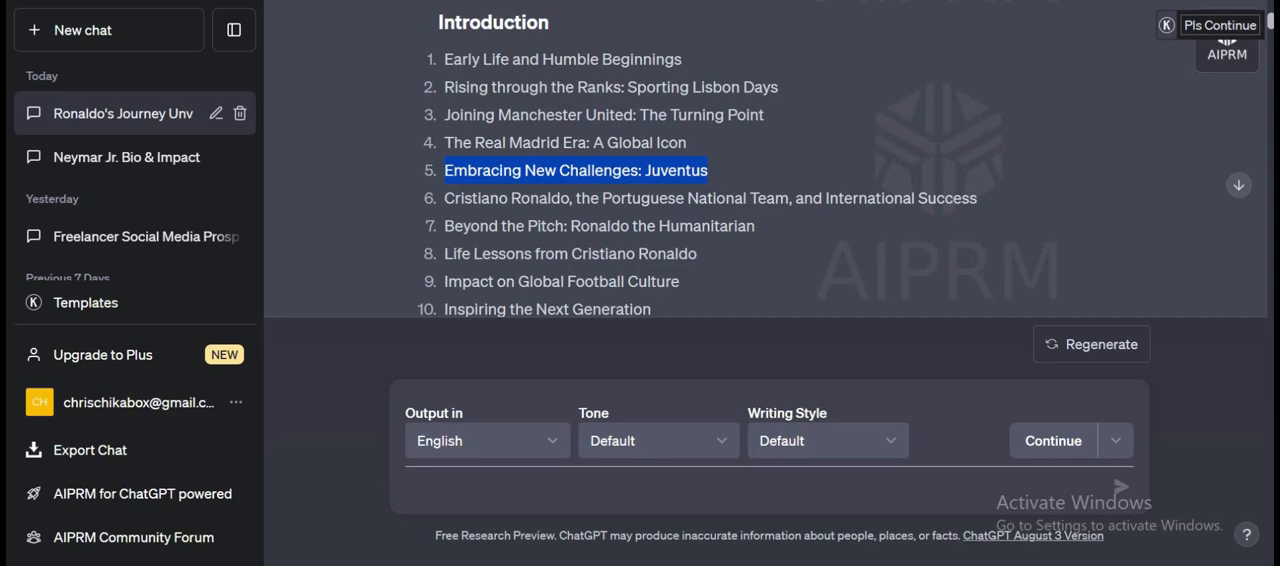
click(516, 500)
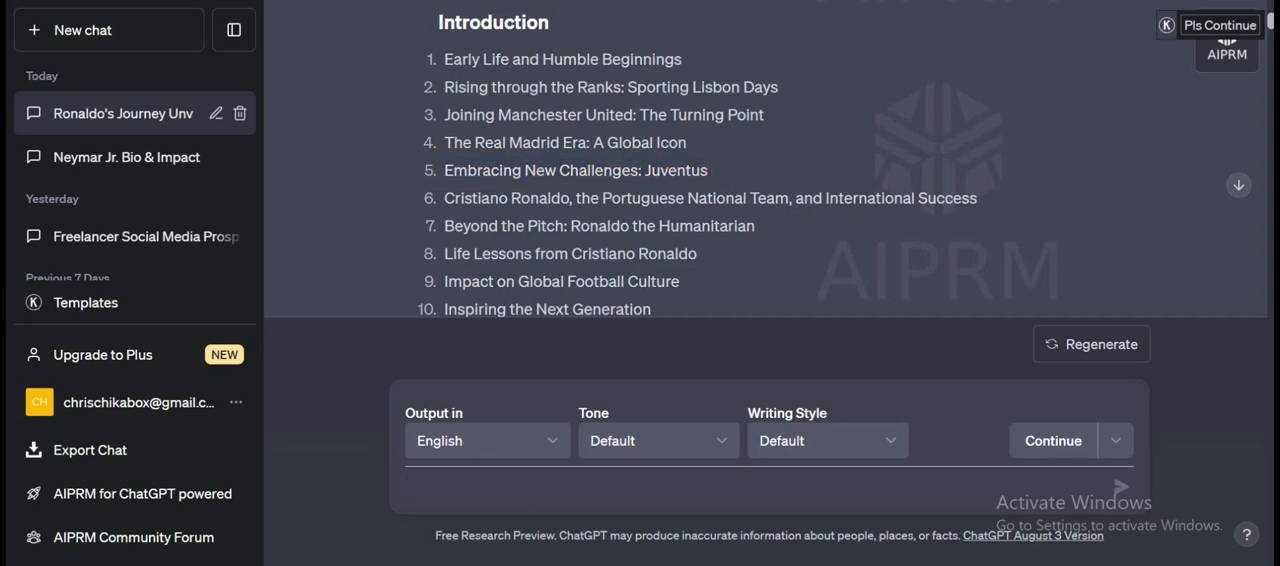
text(write )
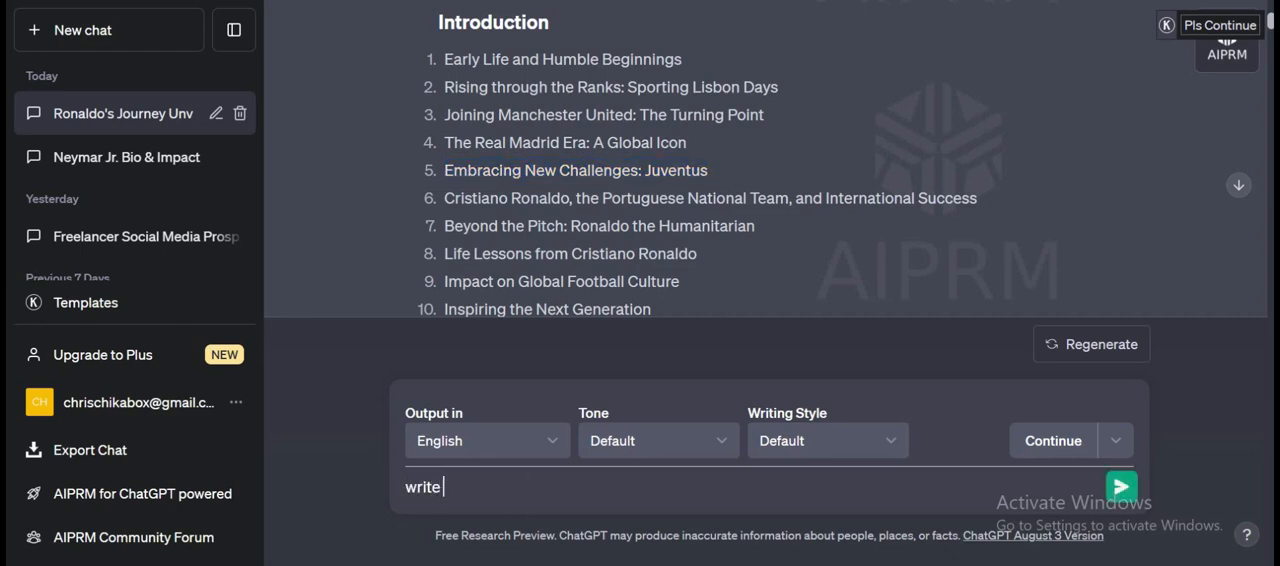
text(on)
key(ctrl+v)
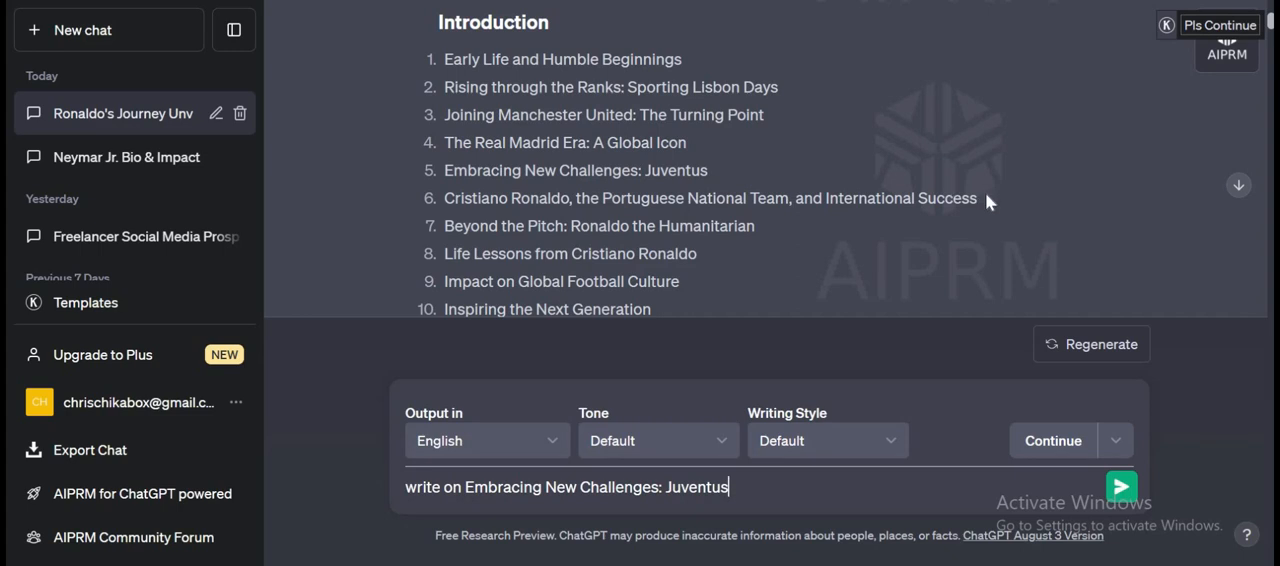
drag(980, 200, 440, 205)
key(ctrl+c)
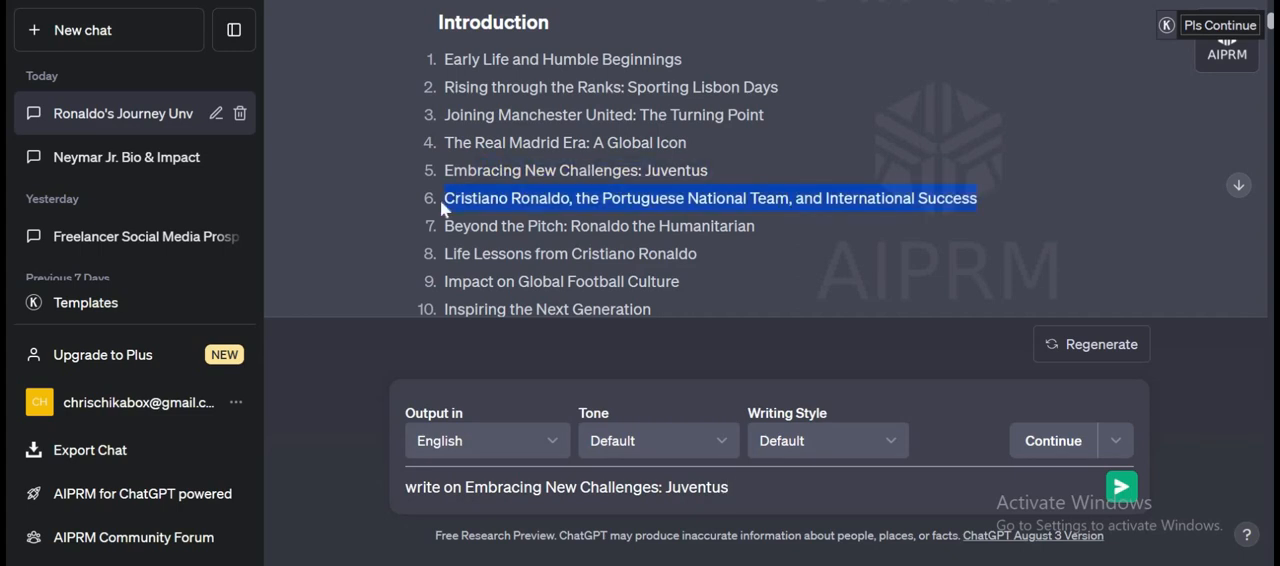
click(1121, 487)
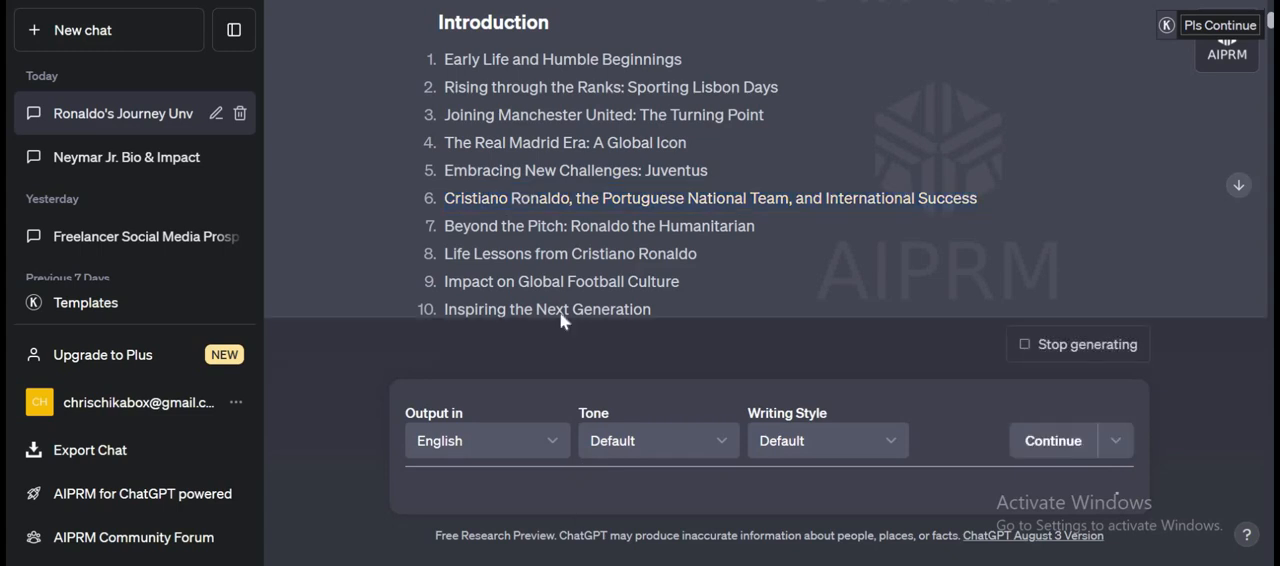
Send the message "write on Cristiano Ronaldo, the Portuguese National Team, and International Success" using the copied chapter 6 title.
click(480, 499)
text(Write on)
key(ctrl+v)
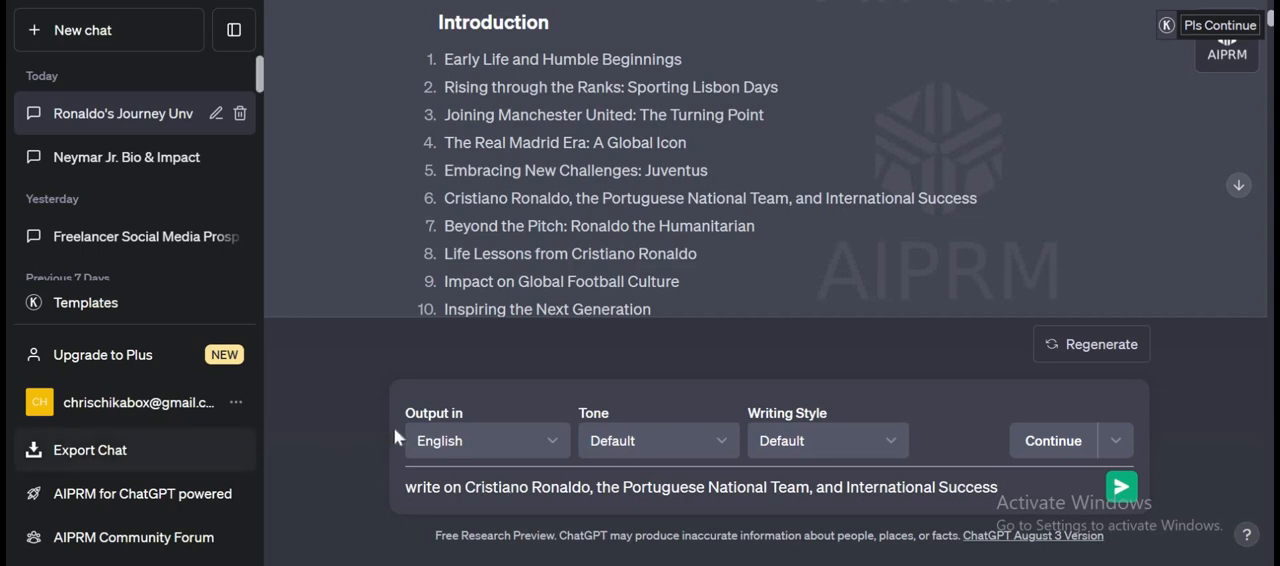
click(1122, 490)
Copy the chapter 7 title and send "write on Beyond the Pitch: Ronaldo the Humanitarian", dismissing the browser notification before submitting.
drag(764, 223, 444, 226)
key(ctrl+c)
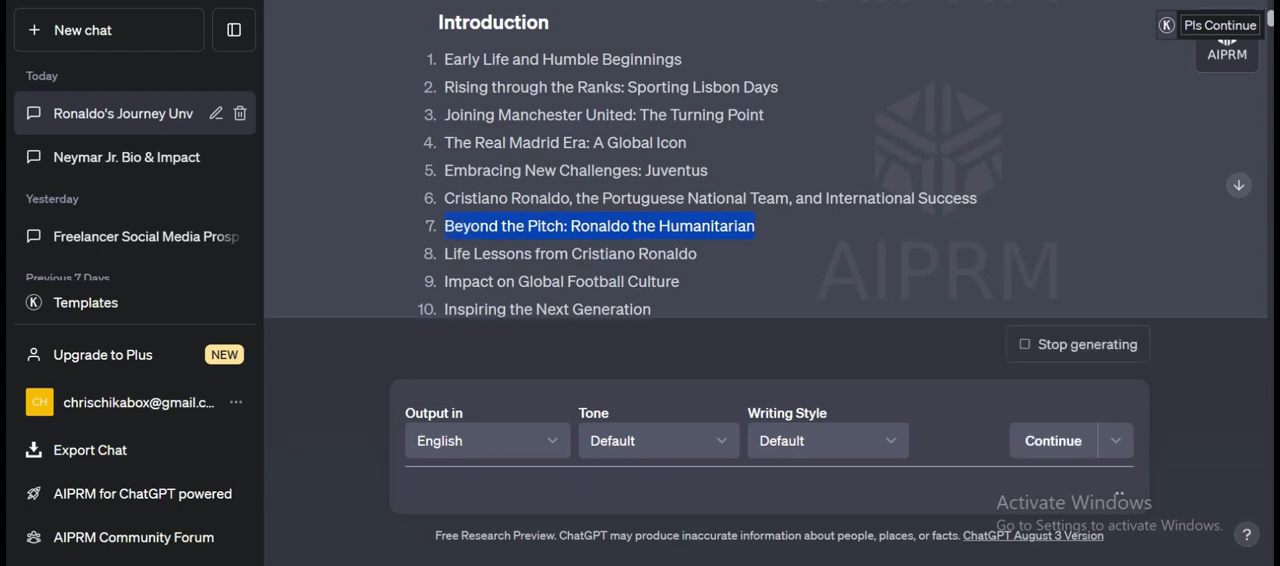
click(430, 488)
text(writ)
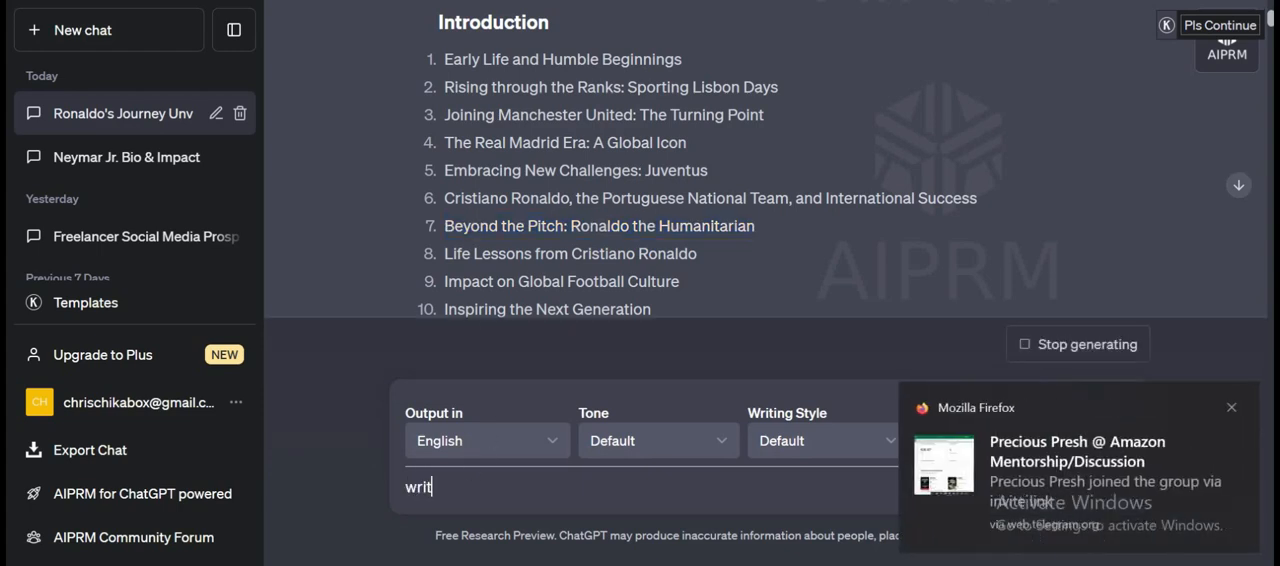
text(e on)
key(ctrl+v)
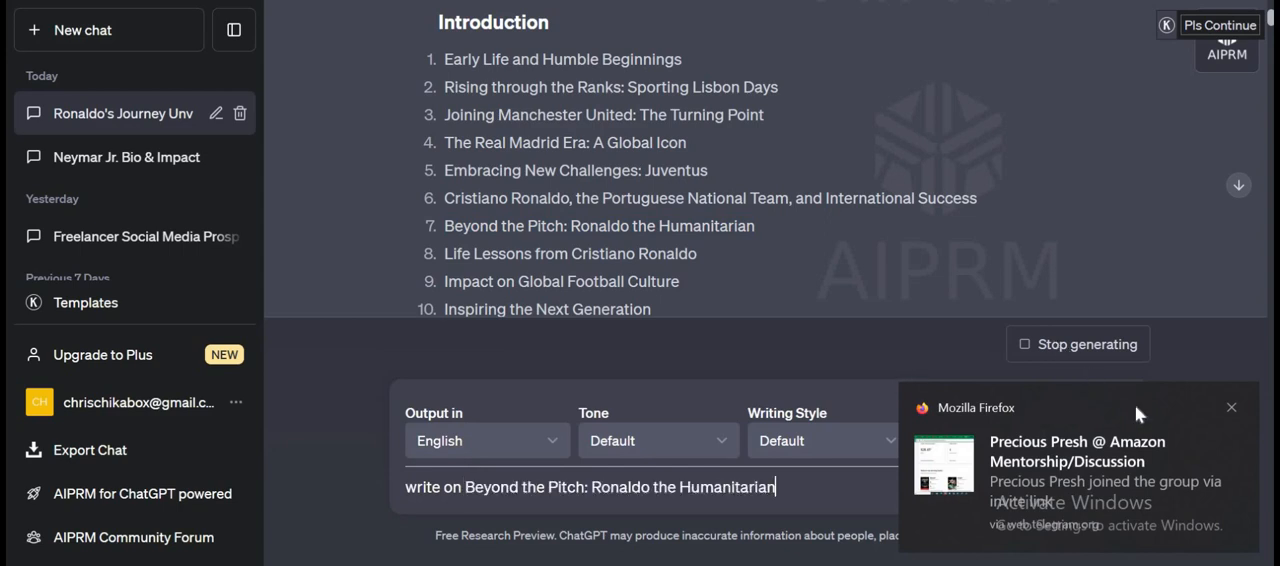
click(1231, 409)
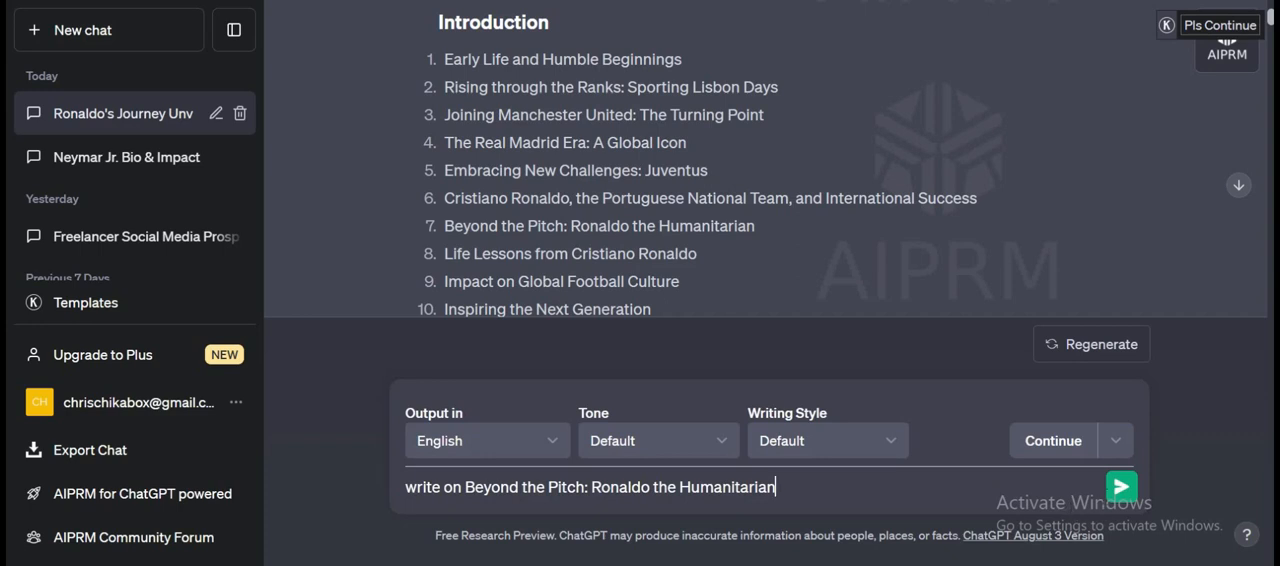
click(1121, 490)
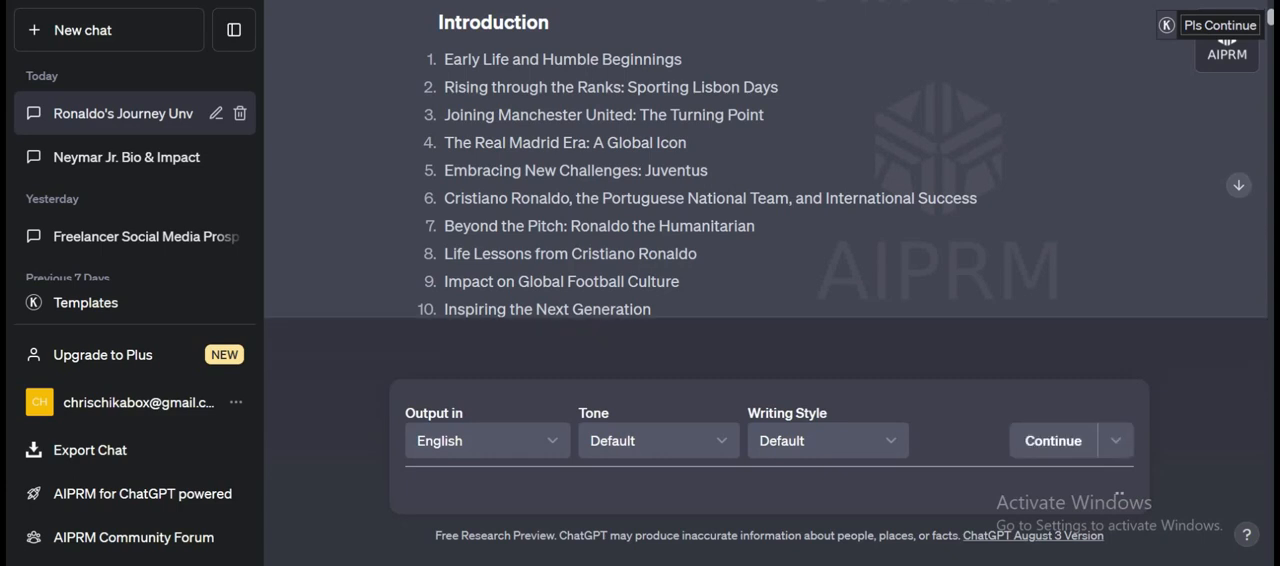
Copy the chapter 8 title from the table of contents and send "write on Life Lessons from Cristiano Ronaldo".
drag(697, 254, 447, 256)
key(ctrl+c)
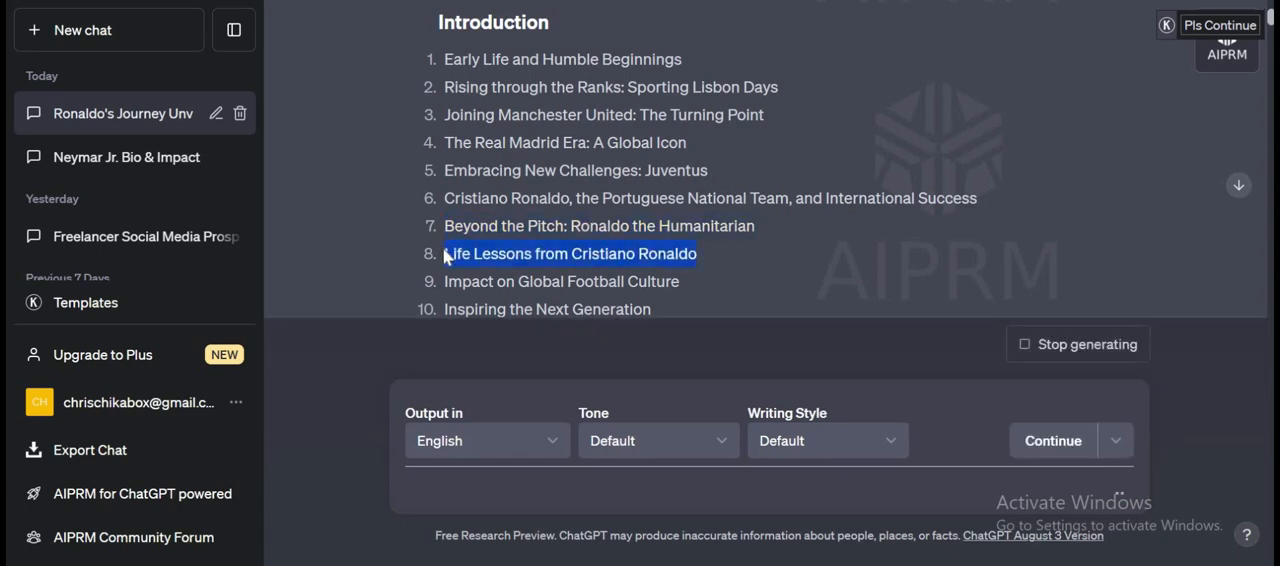
click(408, 487)
text(wr)
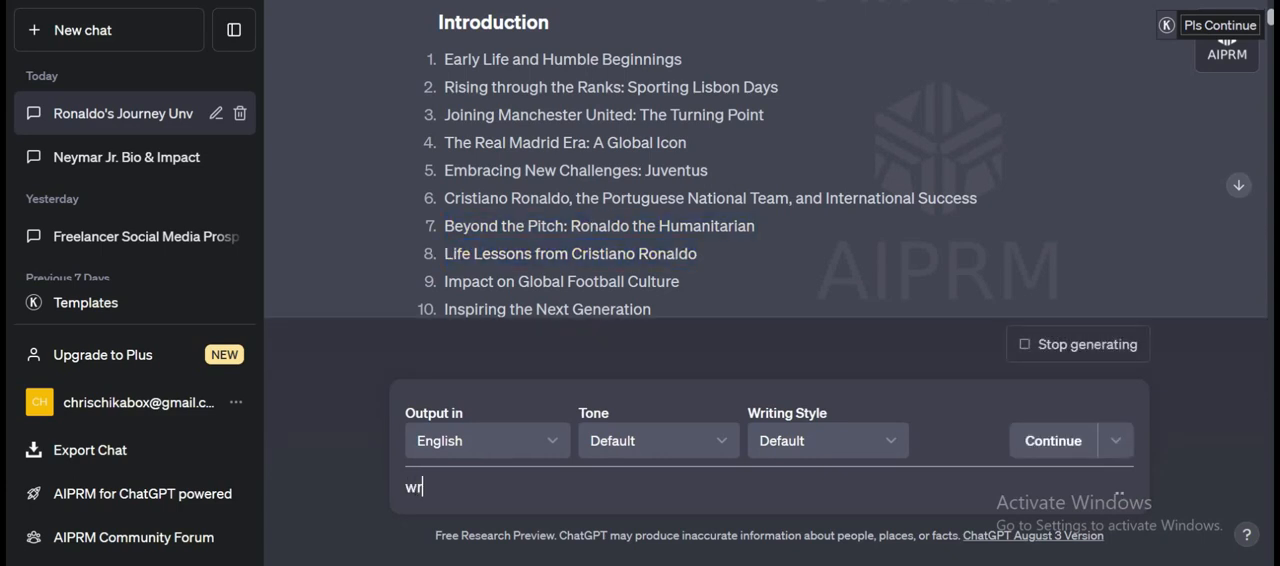
text(ite on)
key(ctrl+v)
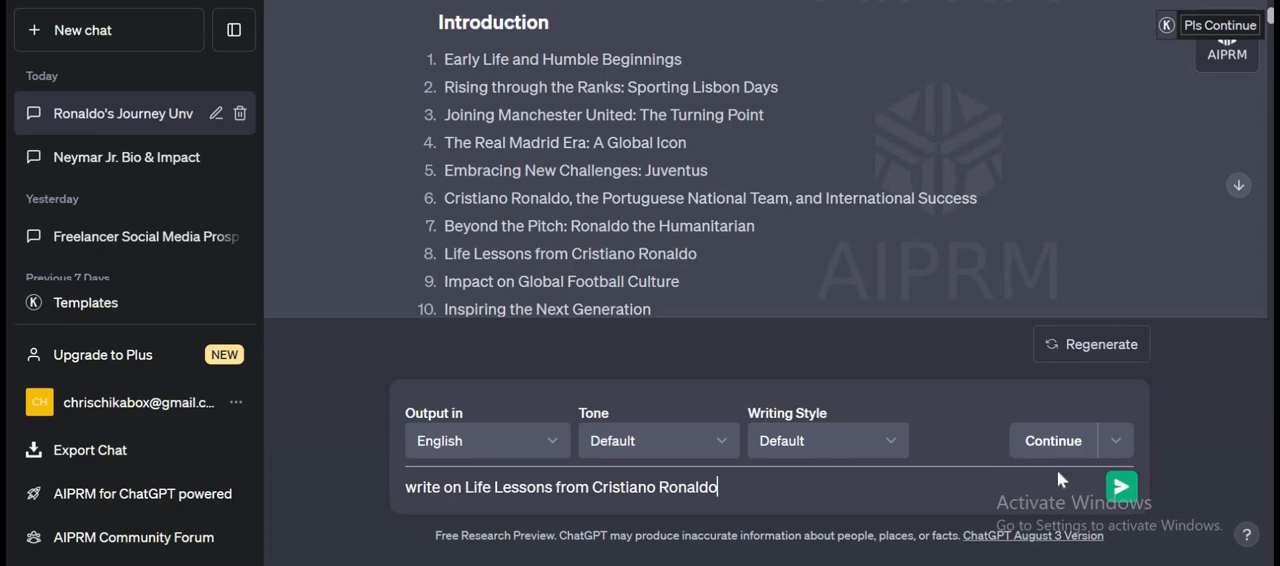
click(1120, 489)
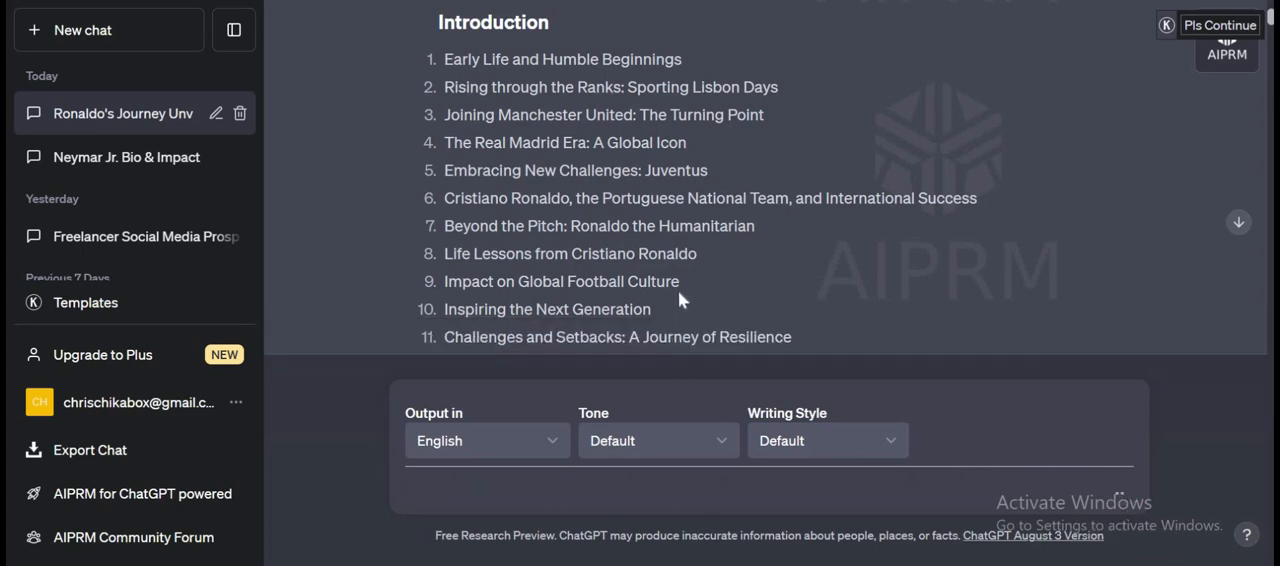
Copy the chapter 9 title from the table of contents and send "write on Impact on Global Football Culture".
drag(680, 283, 437, 289)
key(ctrl+c)
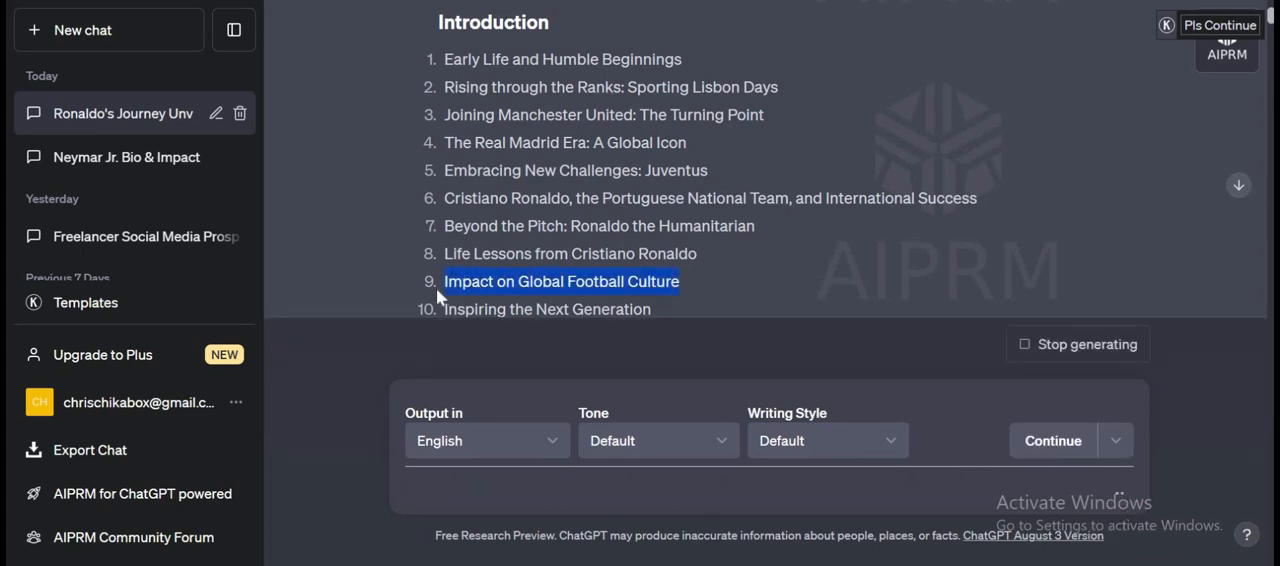
click(450, 488)
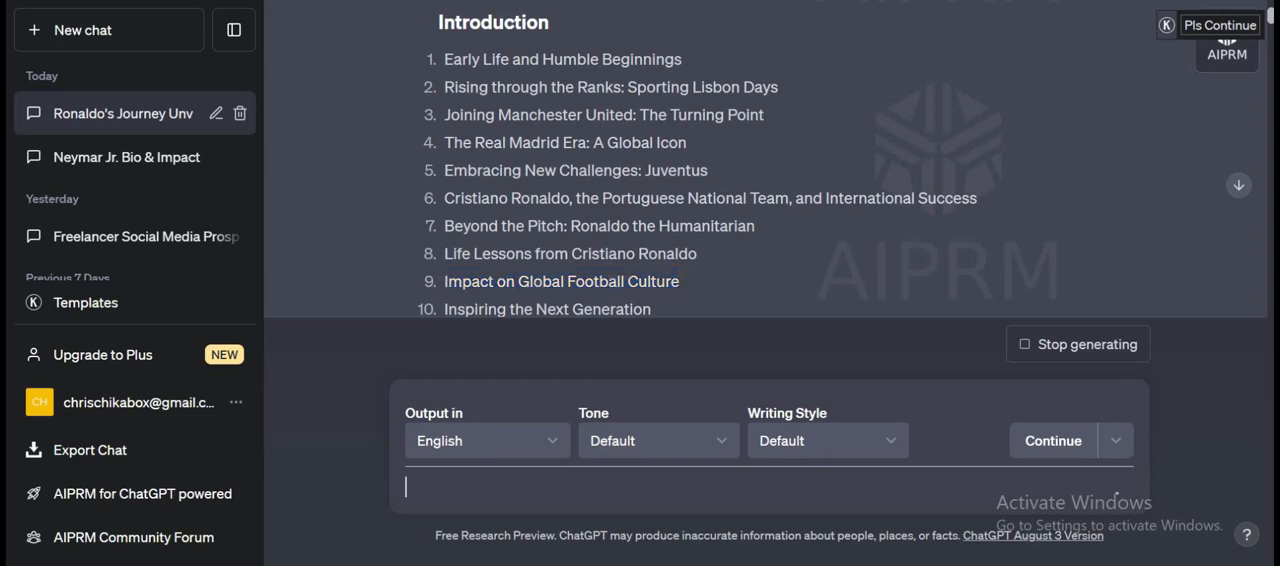
text(write on)
key(ctrl+v)
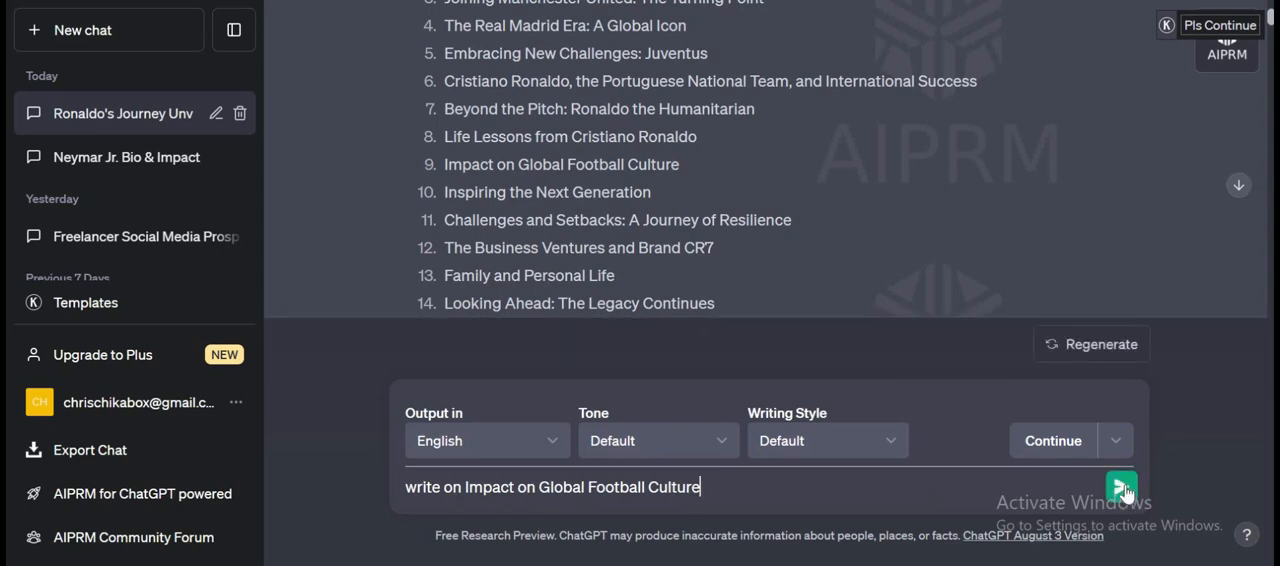
click(1121, 487)
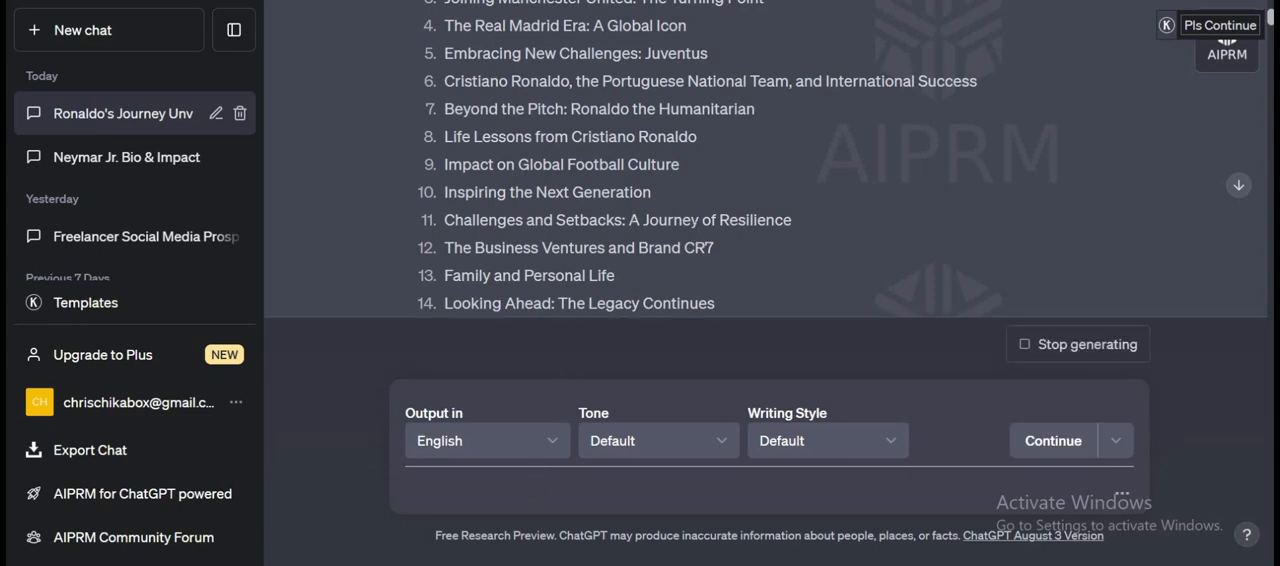
Paste the chapter 9 title into the message box again and review the generated reply on Impact on Global Football Culture.
key(ctrl+v)
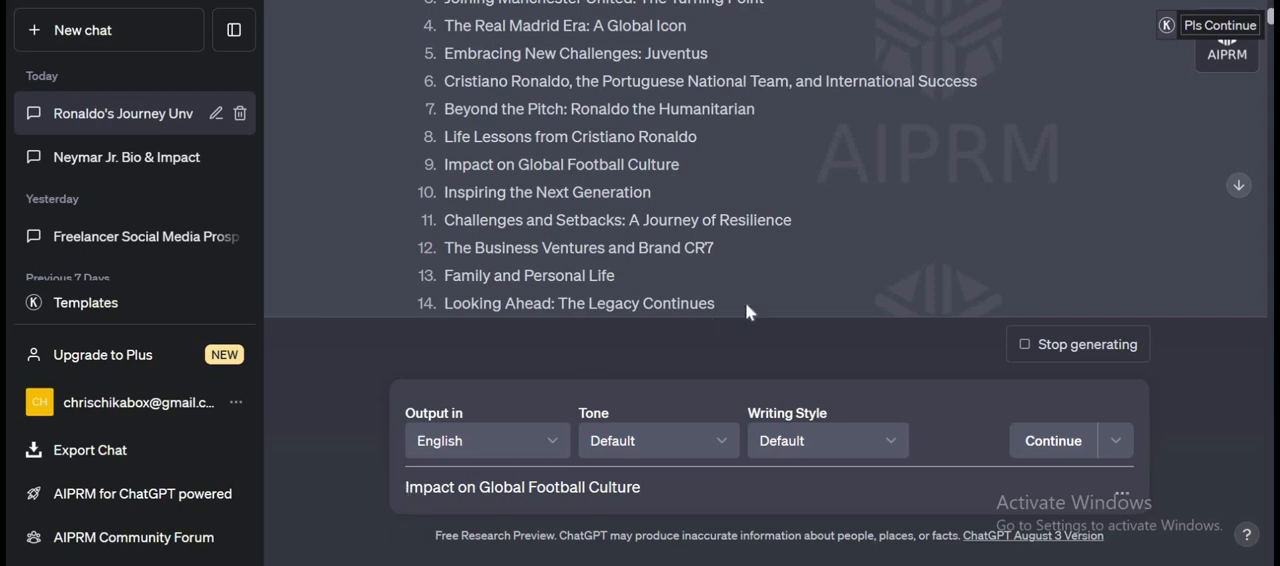
click(405, 487)
scroll(1188, 258, down, 20)
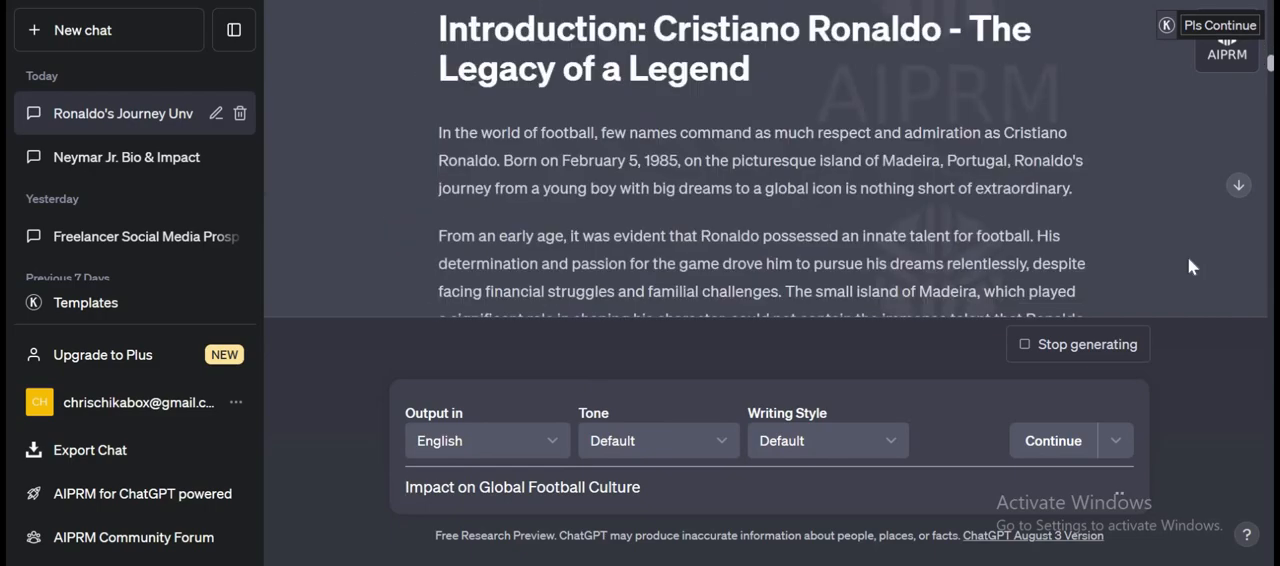
drag(1271, 76, 1261, 334)
scroll(690, 222, up, 5)
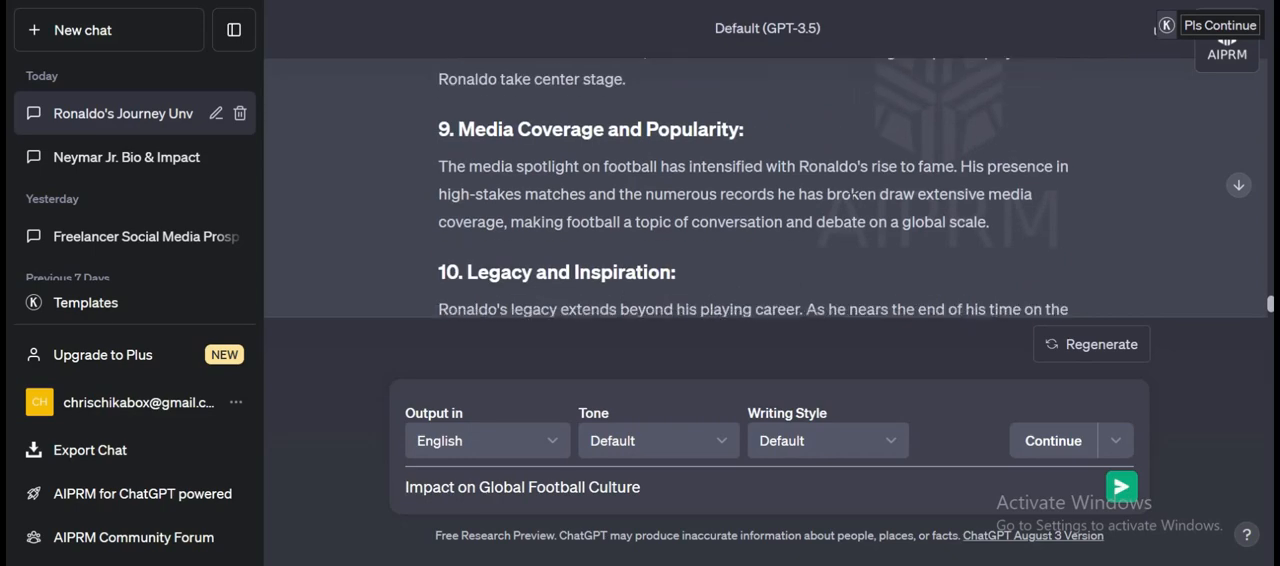
scroll(688, 215, up, 9)
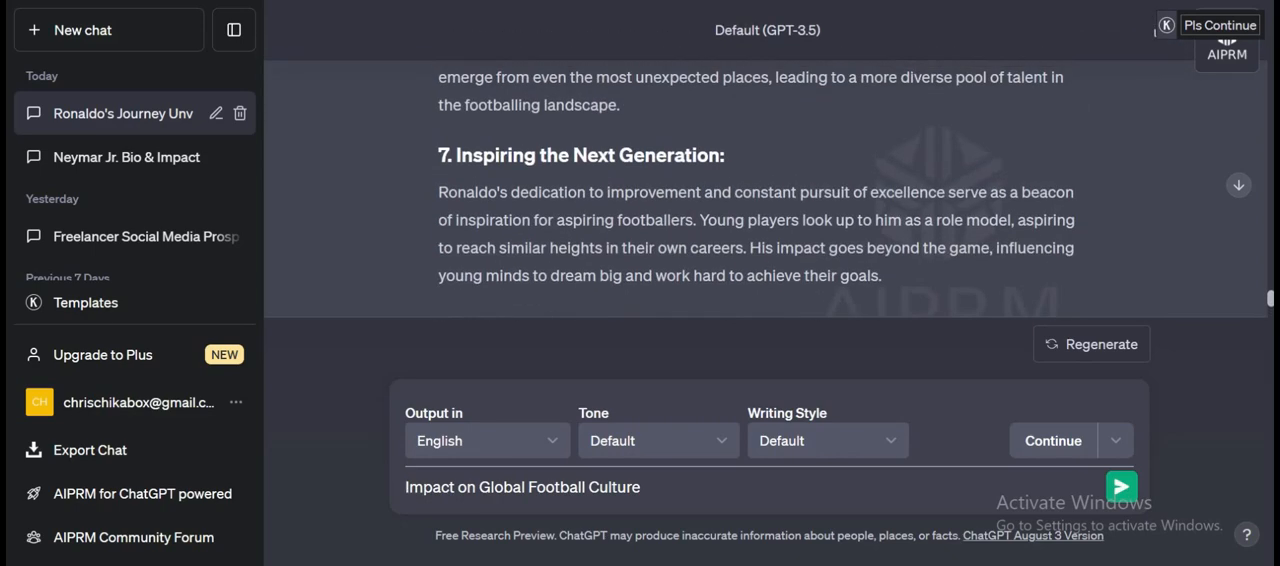
scroll(688, 215, up, 8)
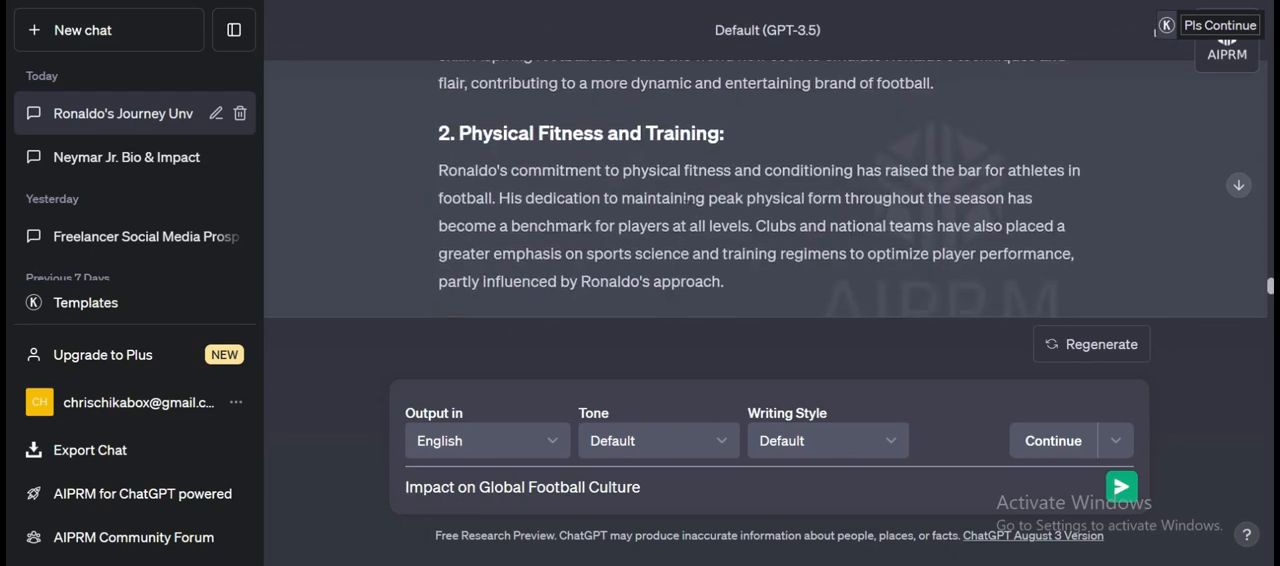
scroll(688, 215, up, 1)
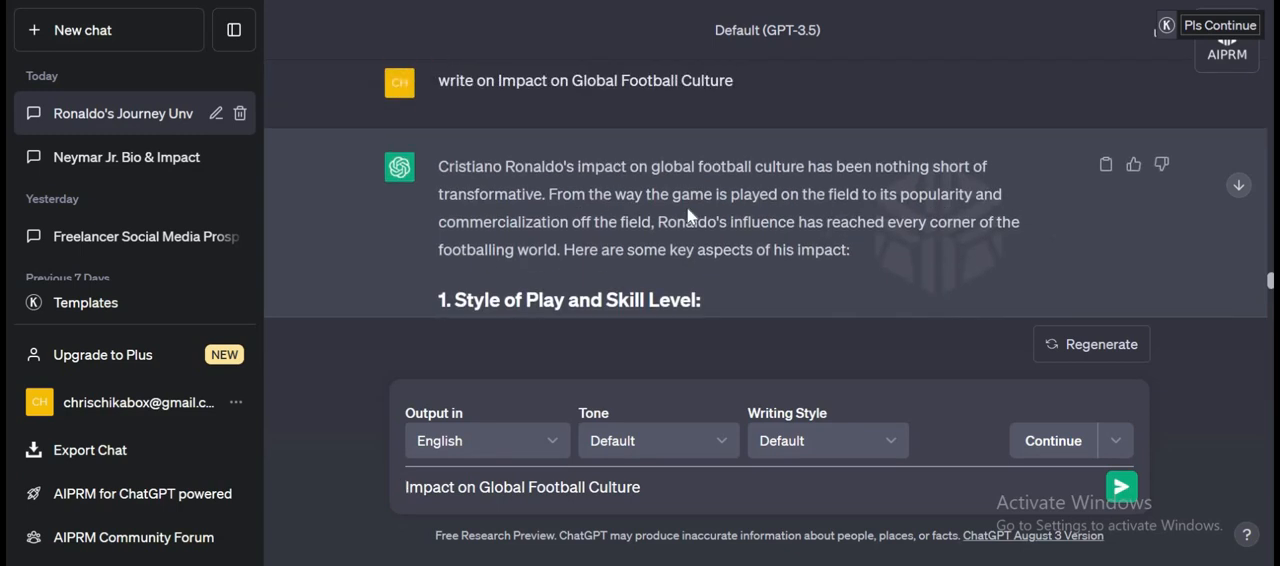
scroll(688, 215, down, 1)
scroll(688, 215, up, 1)
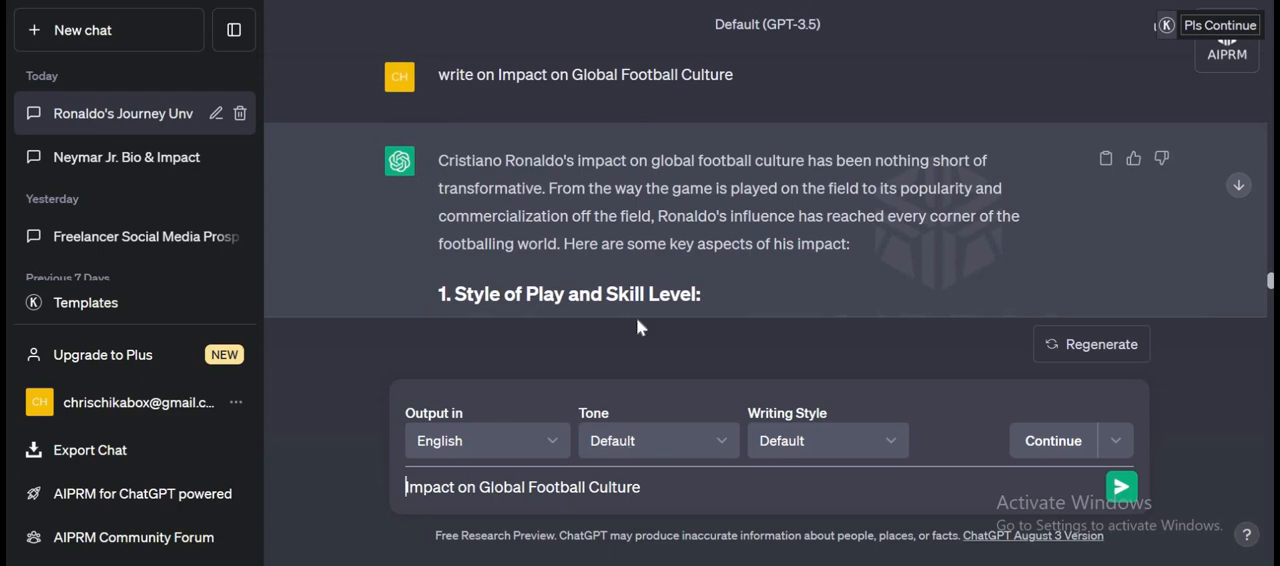
scroll(636, 316, down, 1)
scroll(766, 160, down, 2)
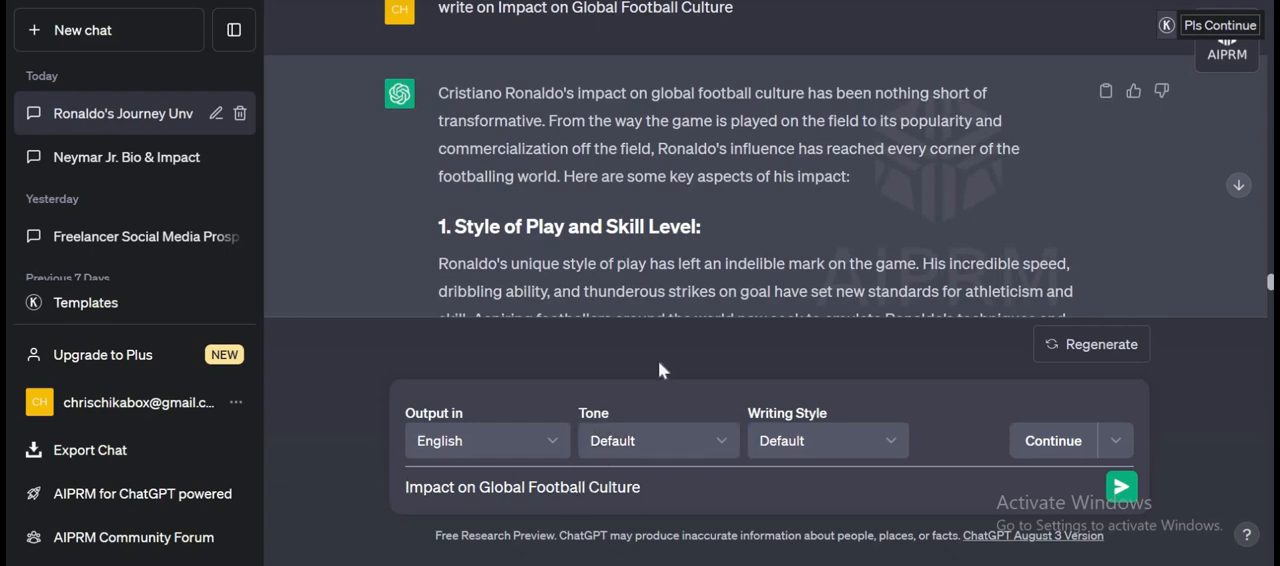
Copy the chapter 10 title from the table of contents, replace the leftover draft with "write on Inspiring the Next Generation", and send it.
scroll(667, 164, up, 15)
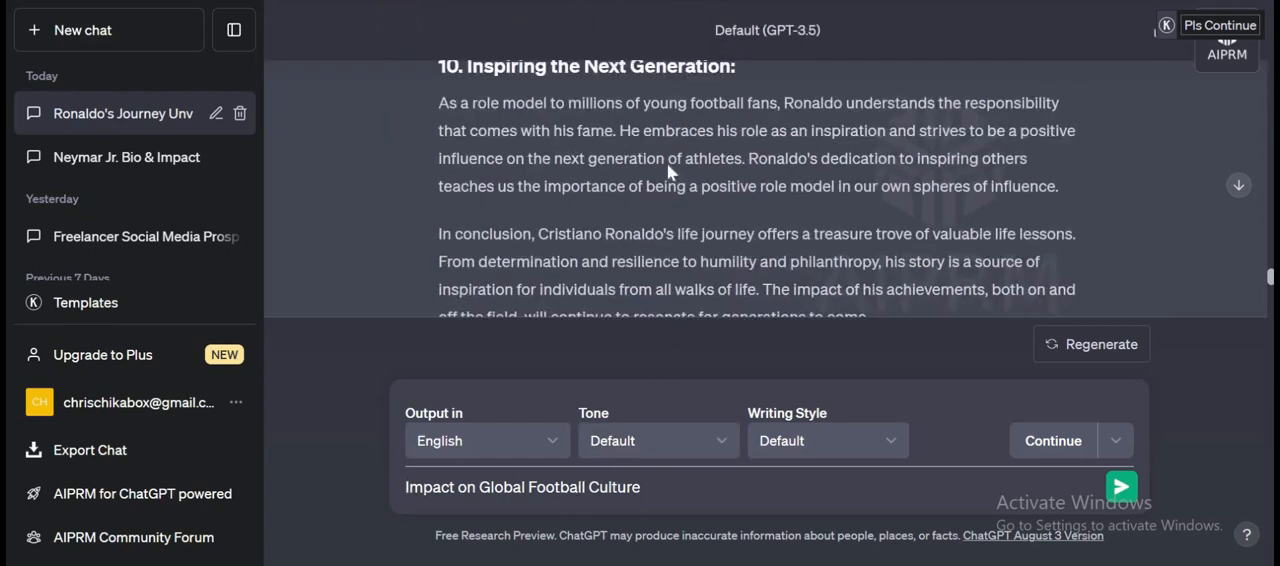
scroll(667, 164, up, 20)
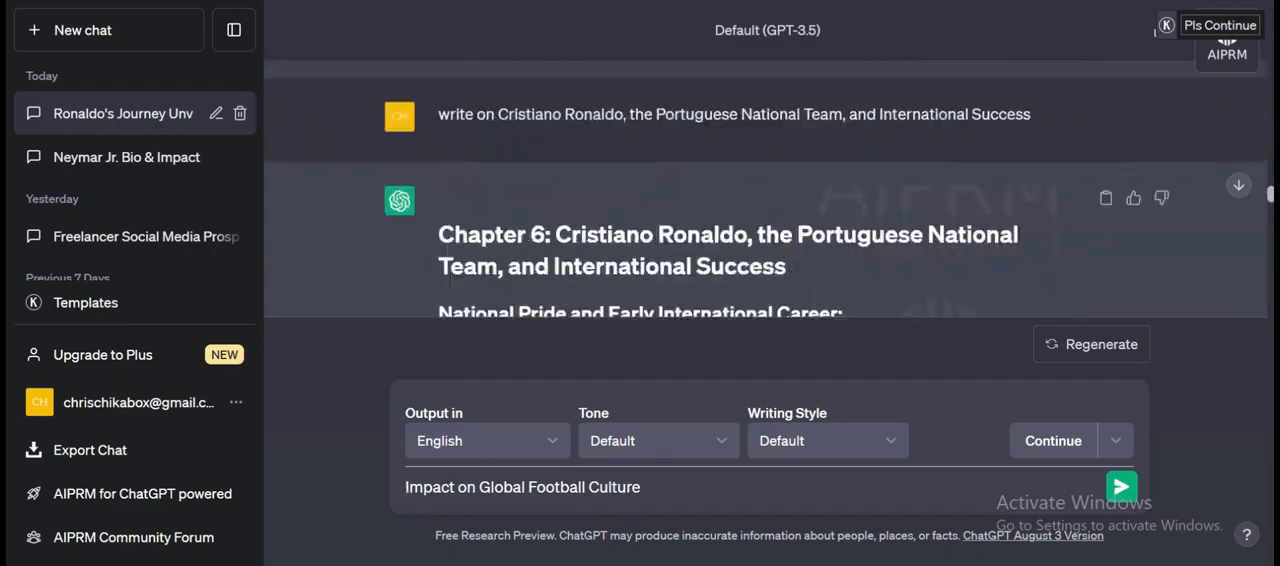
scroll(667, 164, up, 20)
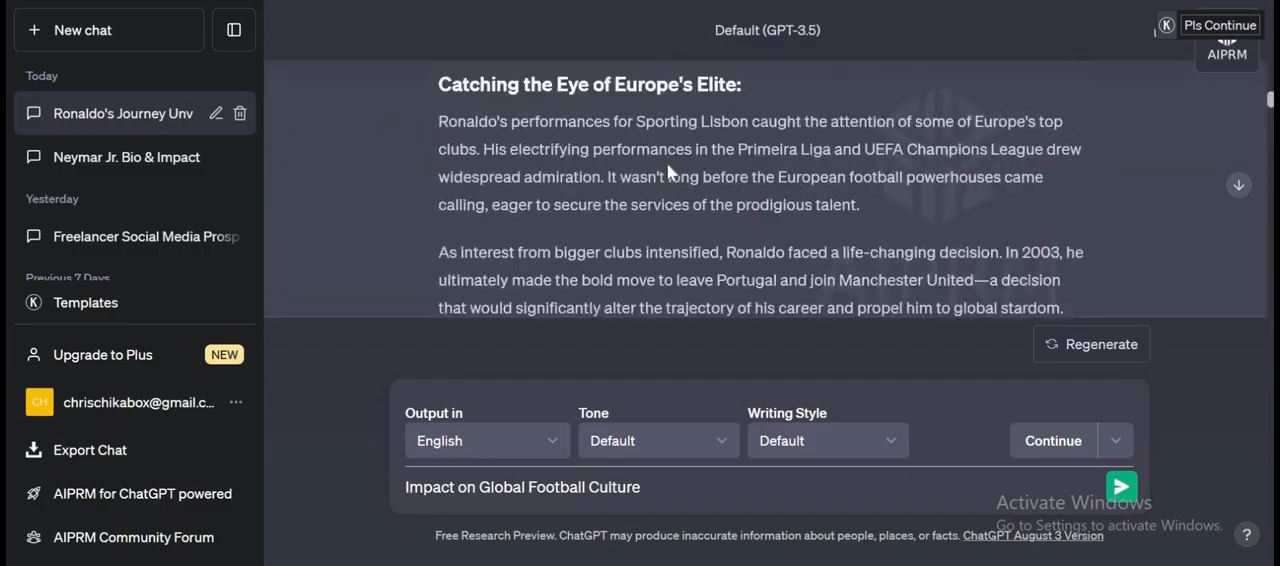
scroll(667, 164, up, 10)
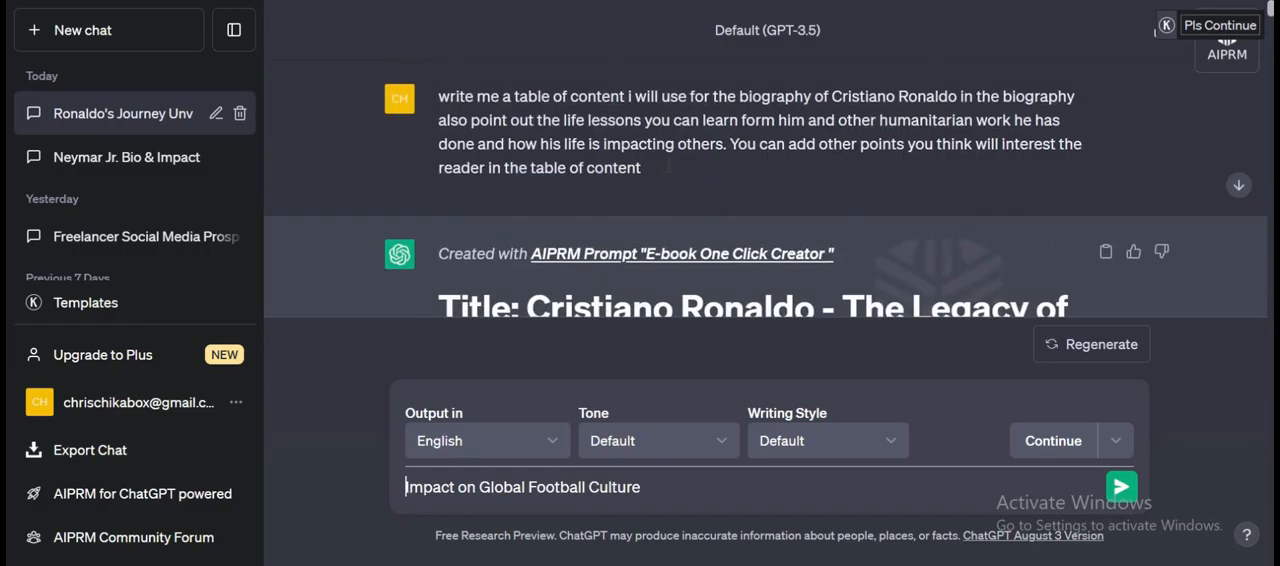
scroll(667, 164, down, 3)
scroll(667, 164, down, 1)
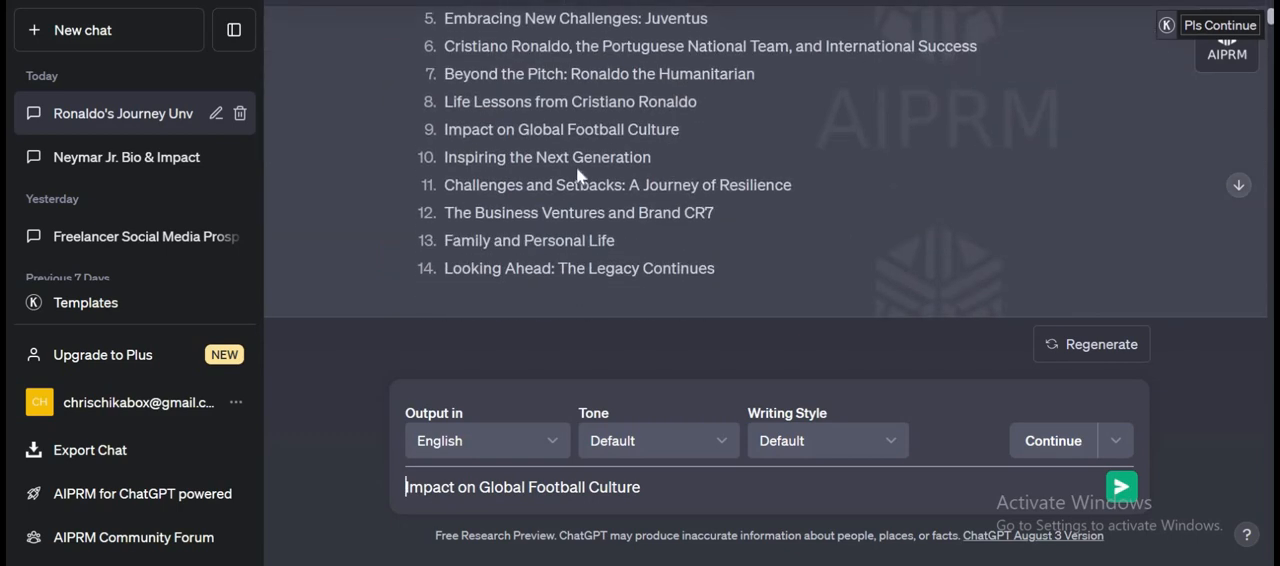
drag(652, 157, 445, 157)
key(ctrl+c)
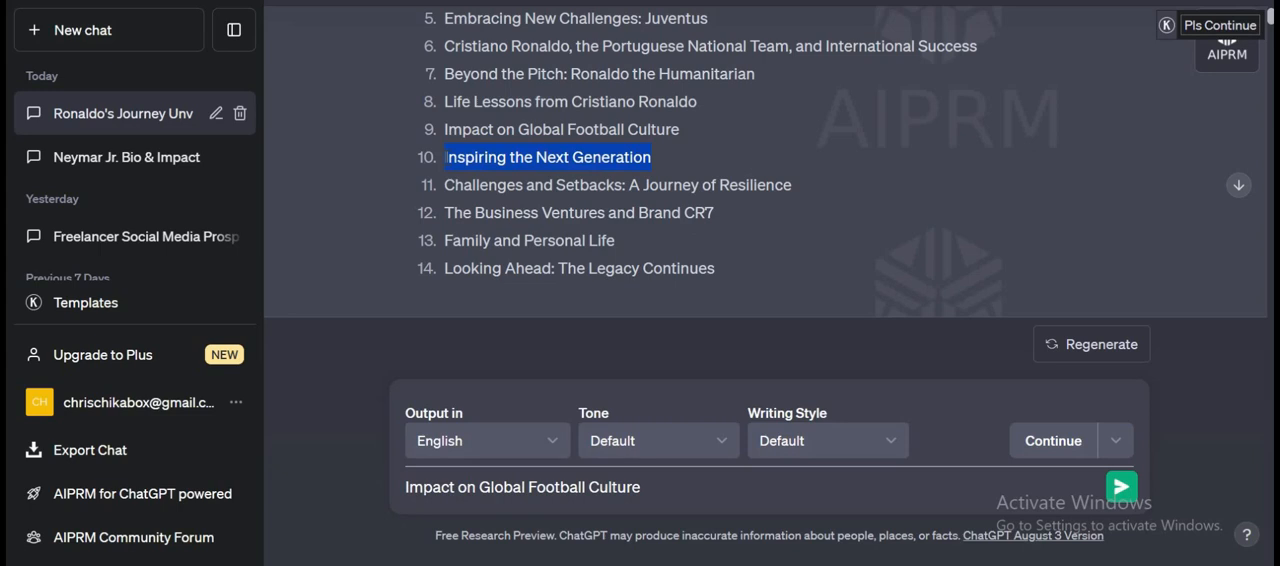
drag(641, 487, 372, 487)
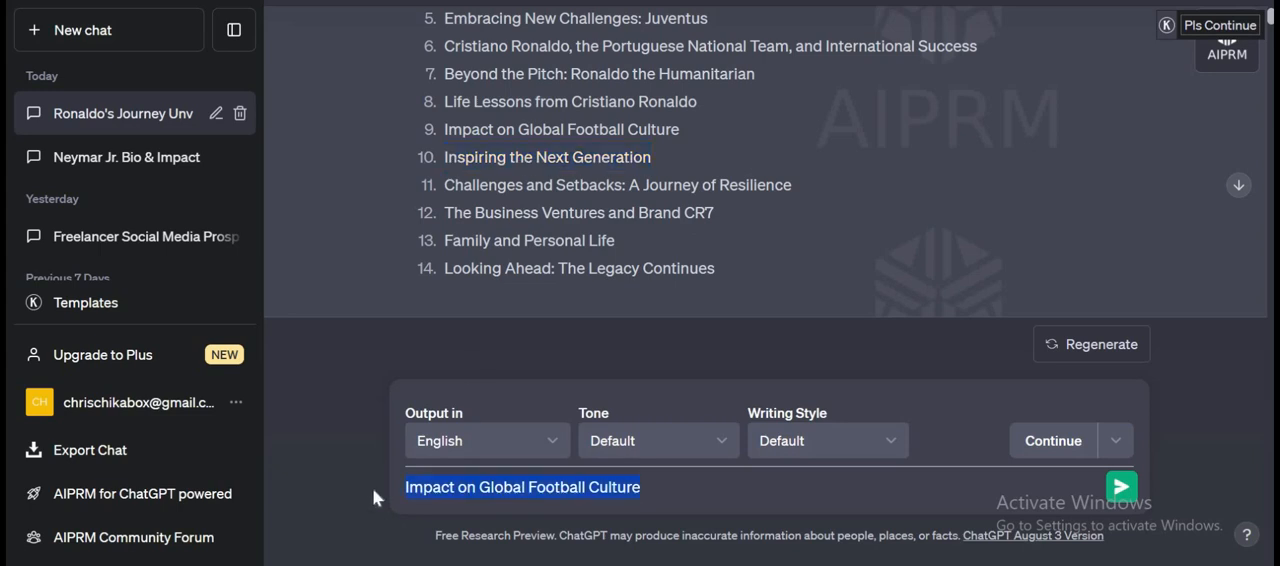
text(write )
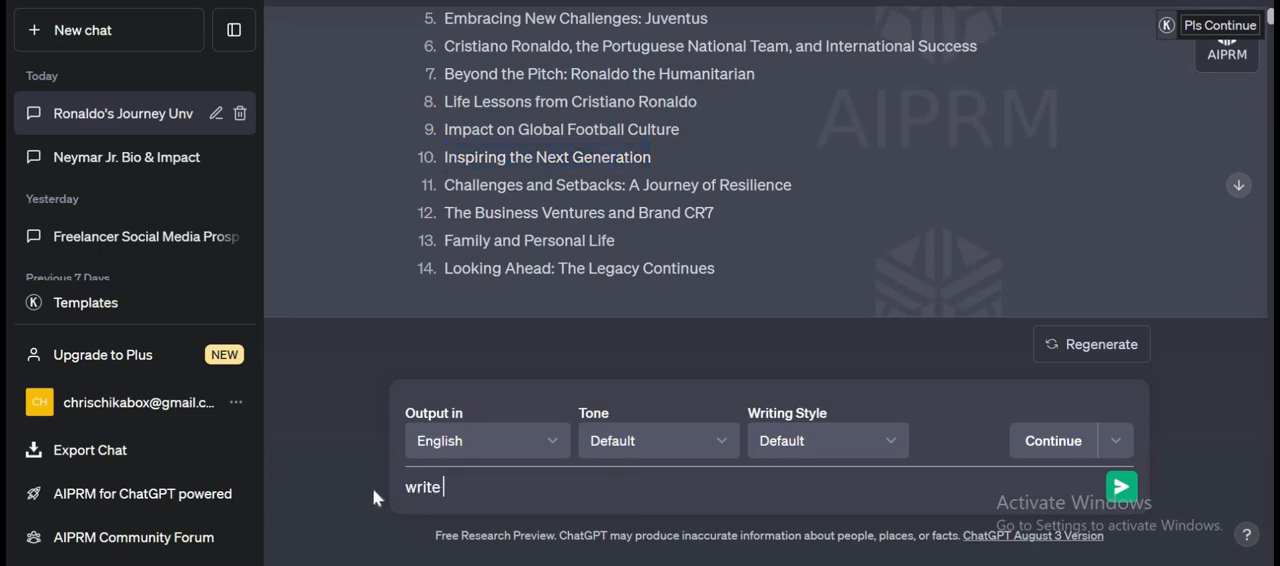
text(on)
key(ctrl+v)
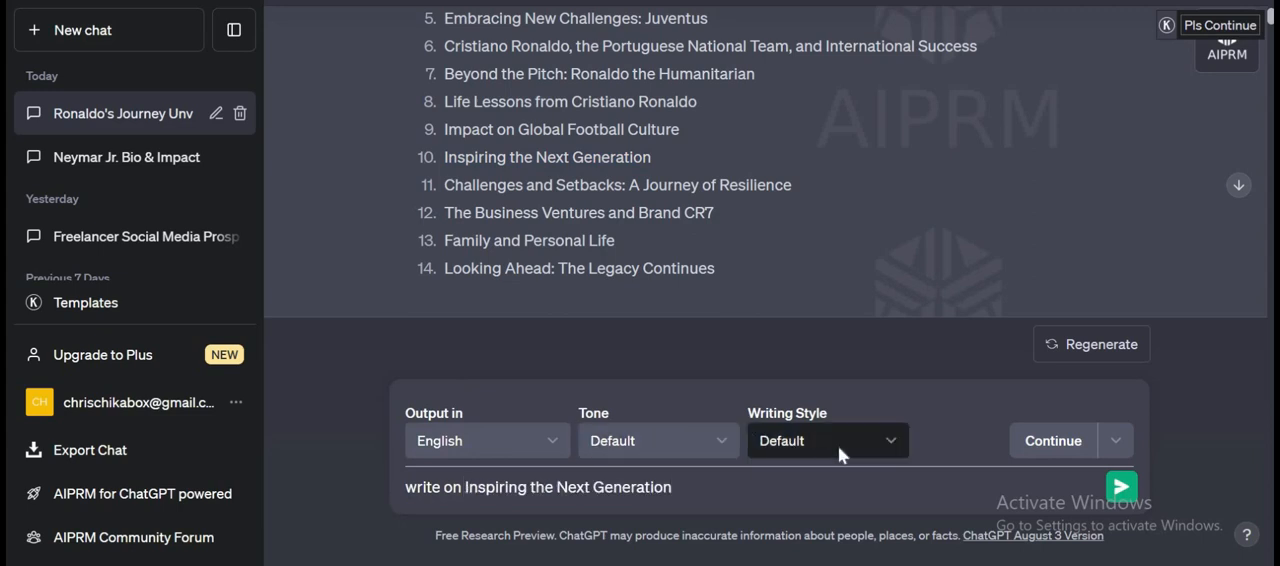
click(1121, 487)
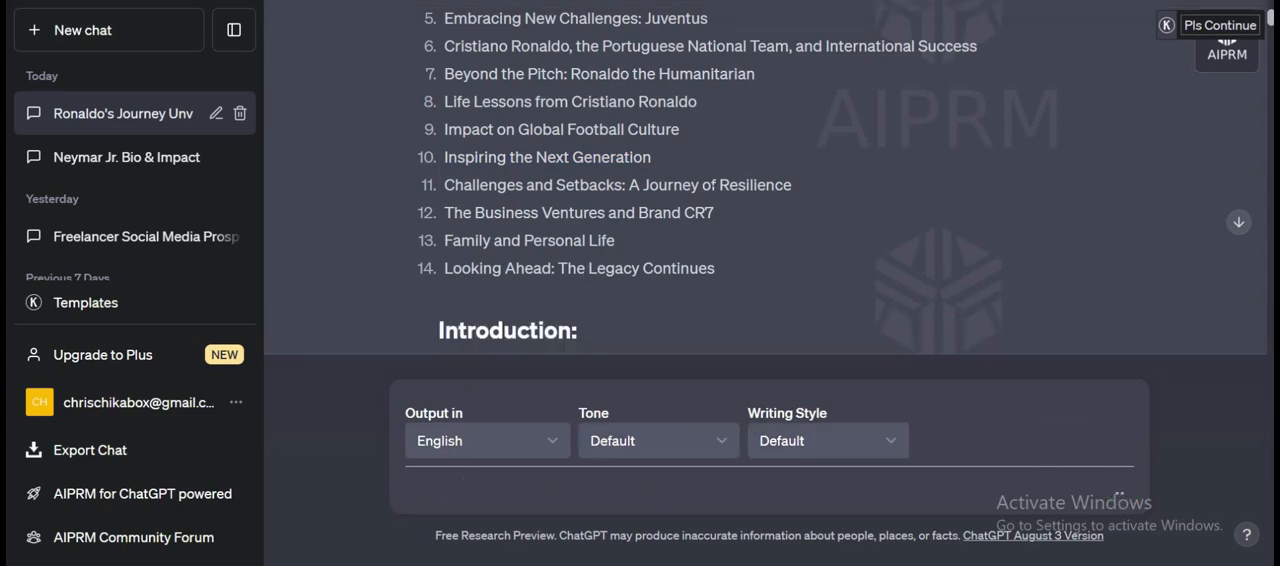
Copy the chapter 11 title and send the message "write on Challenges and Setbacks: A Journey of Resilience".
drag(800, 188, 444, 186)
key(ctrl+c)
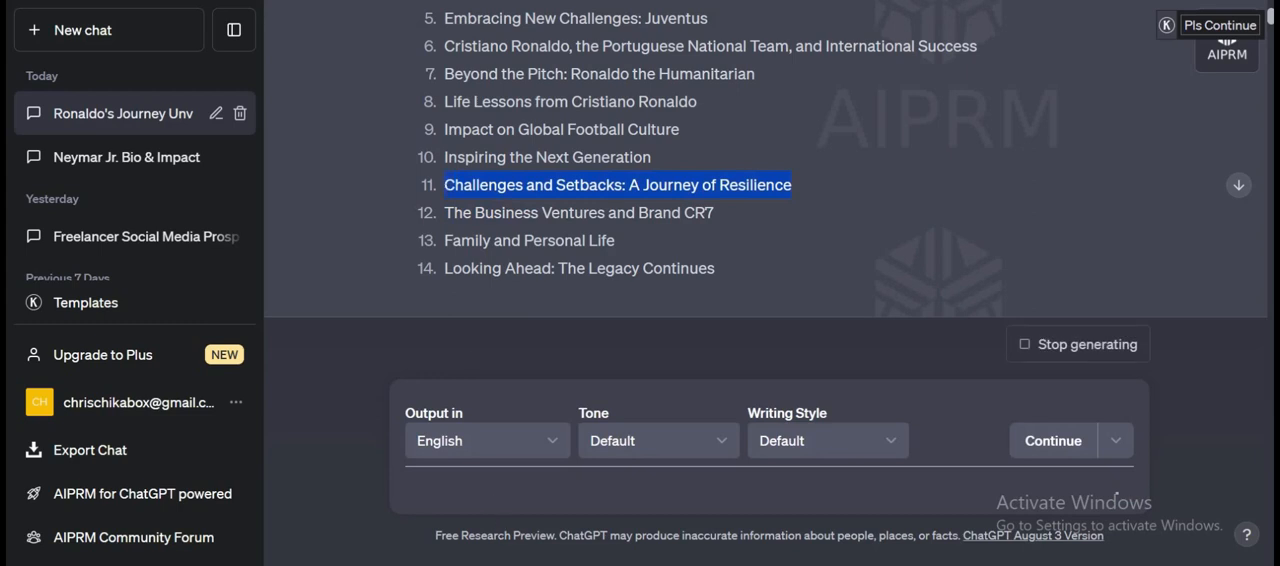
click(495, 489)
text(writ)
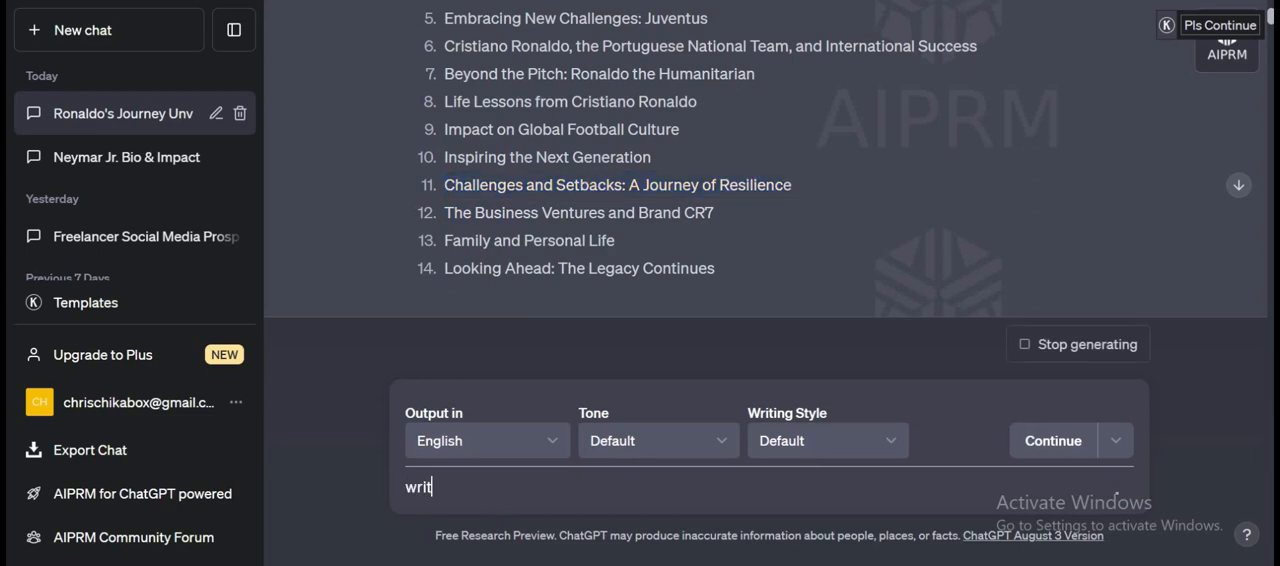
text(e on)
key(ctrl+v)
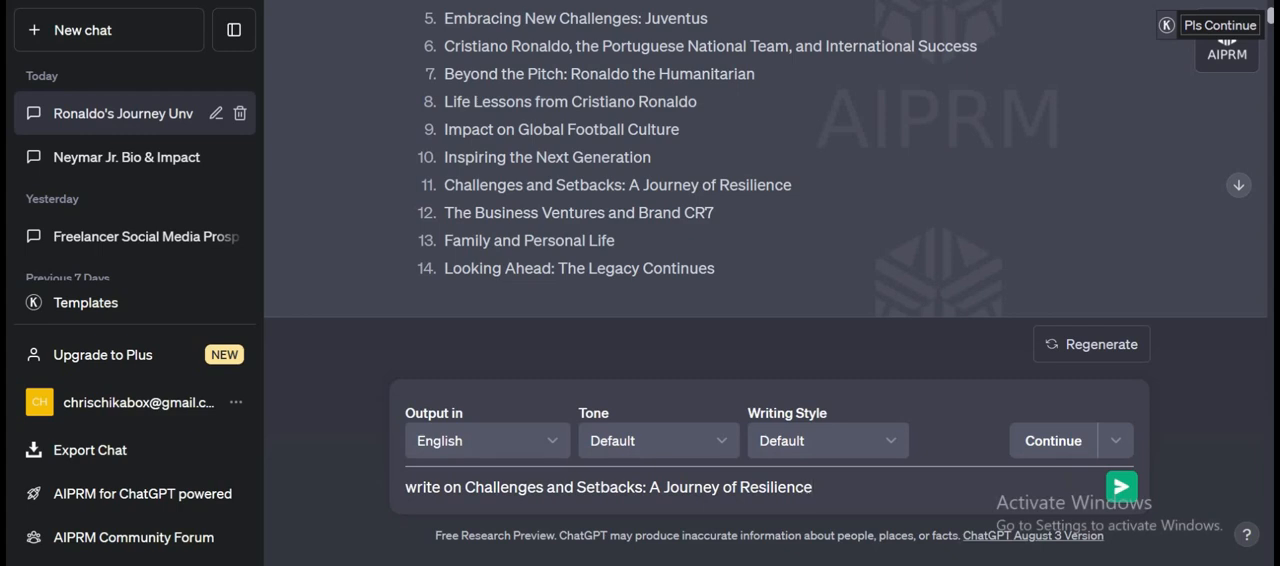
click(1121, 487)
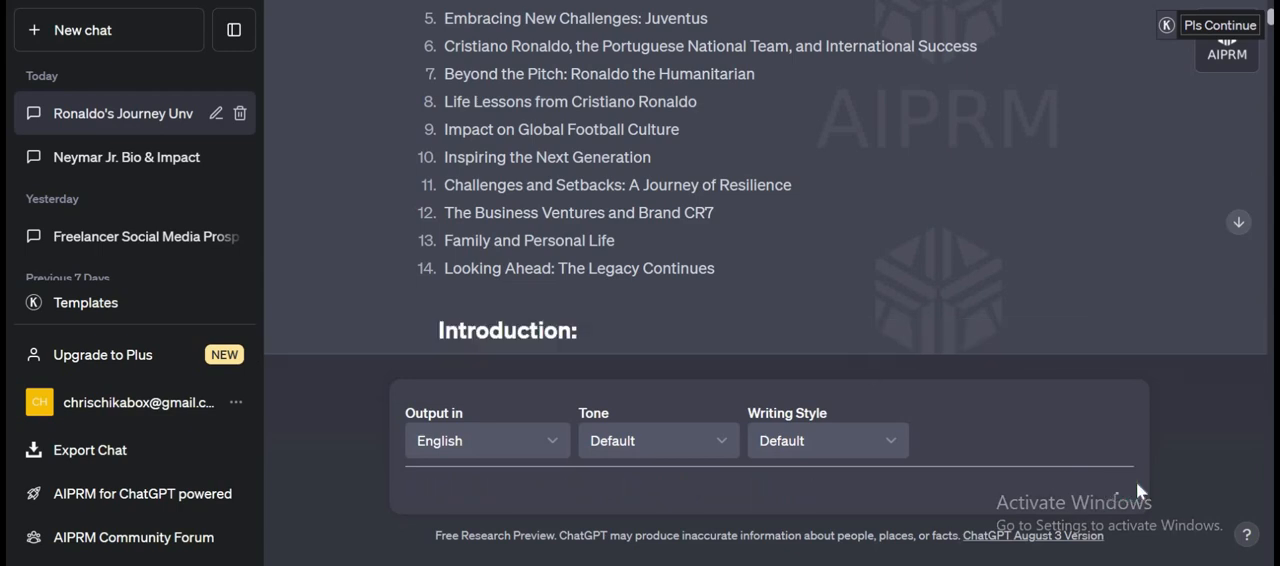
Copy the chapter 12 title and send the message "write on The Business Ventures and Brand CR7".
drag(714, 212, 441, 221)
key(ctrl+c)
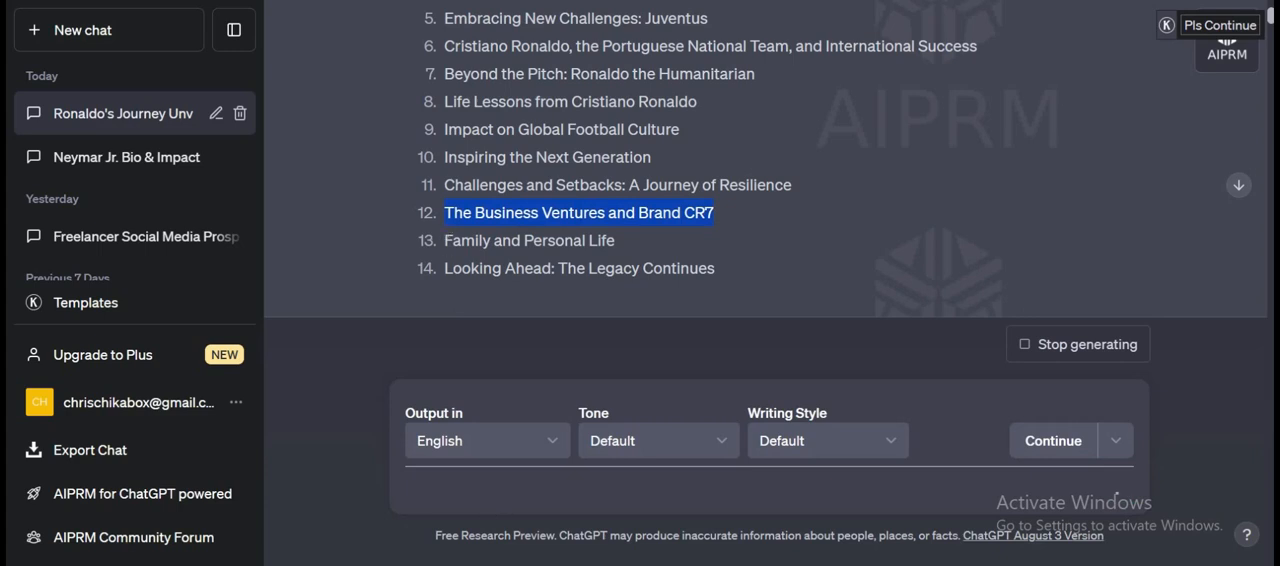
click(1117, 494)
text(write)
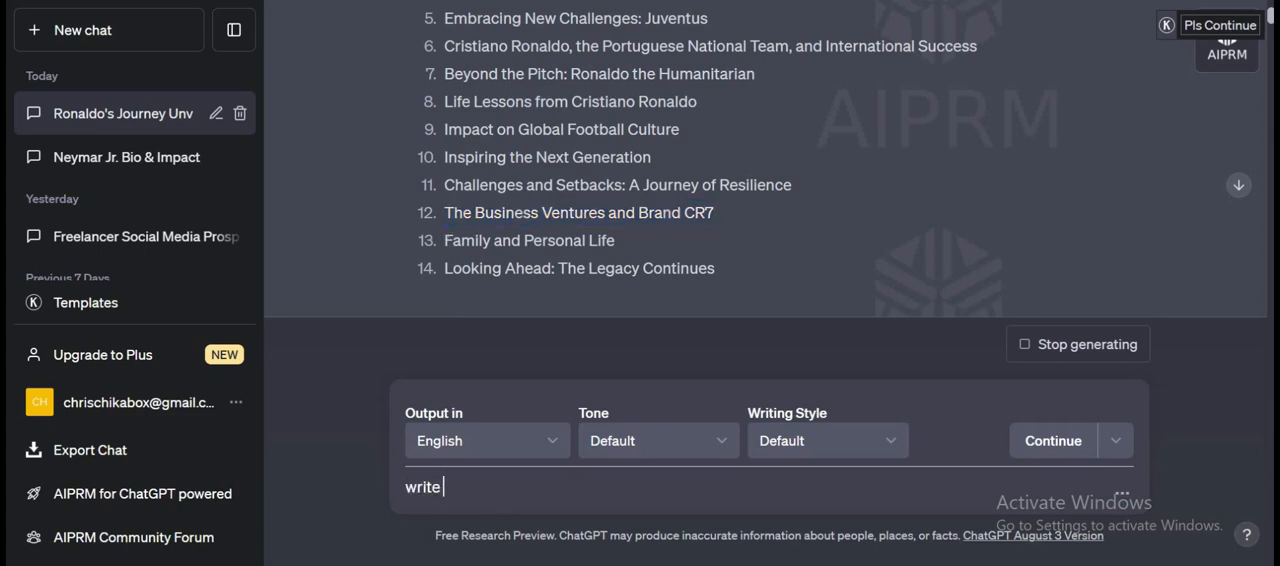
text( on)
key(ctrl+v)
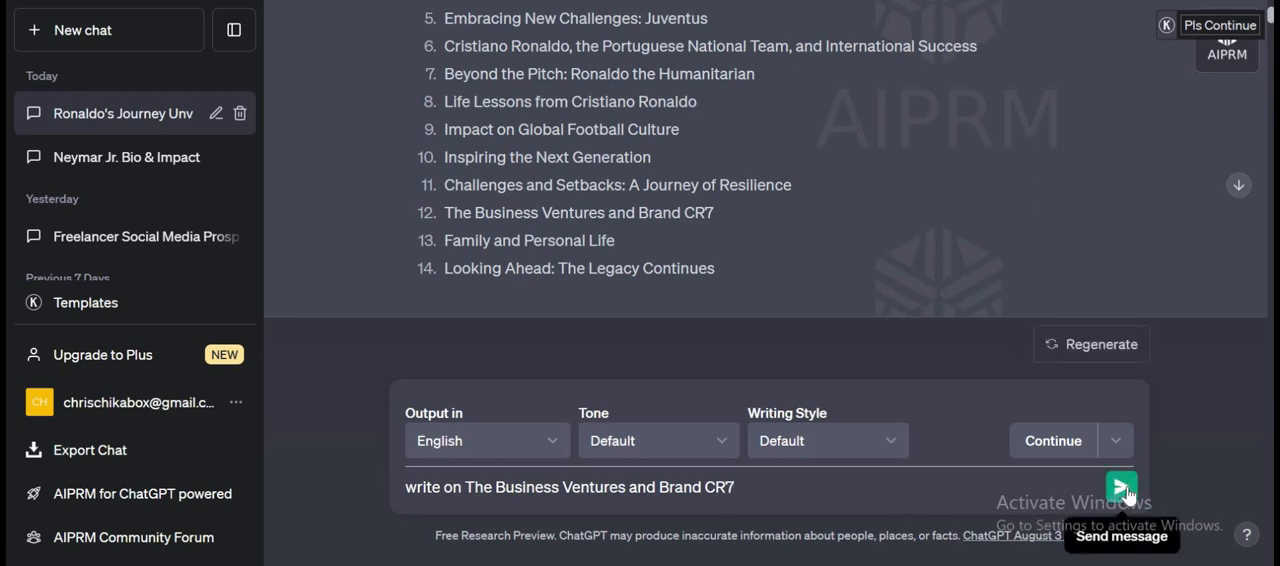
click(1122, 488)
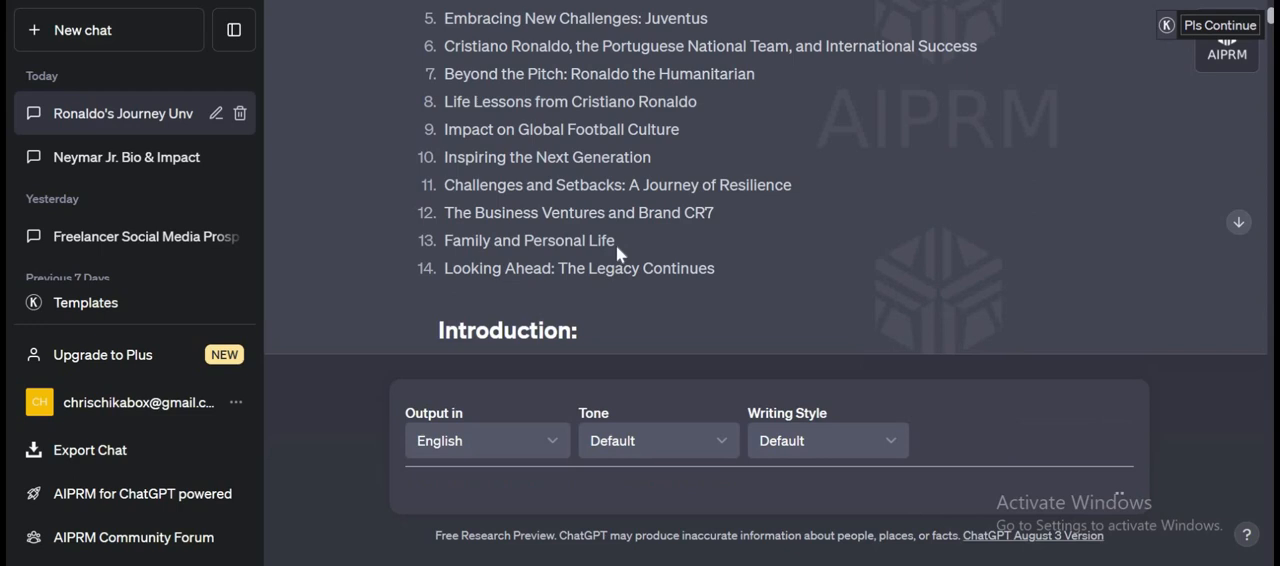
Copy the chapter 13 title from the table of contents and send the message "write on Family and Personal Life".
triple_click(502, 241)
key(ctrl+c)
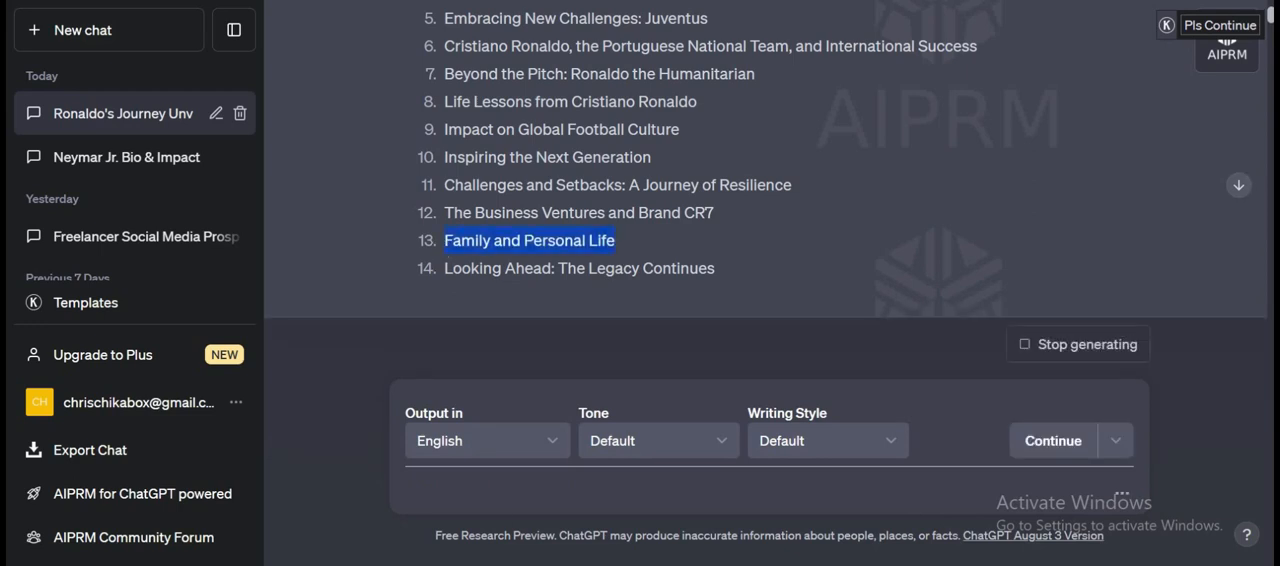
click(497, 500)
text(write on)
key(ctrl+v)
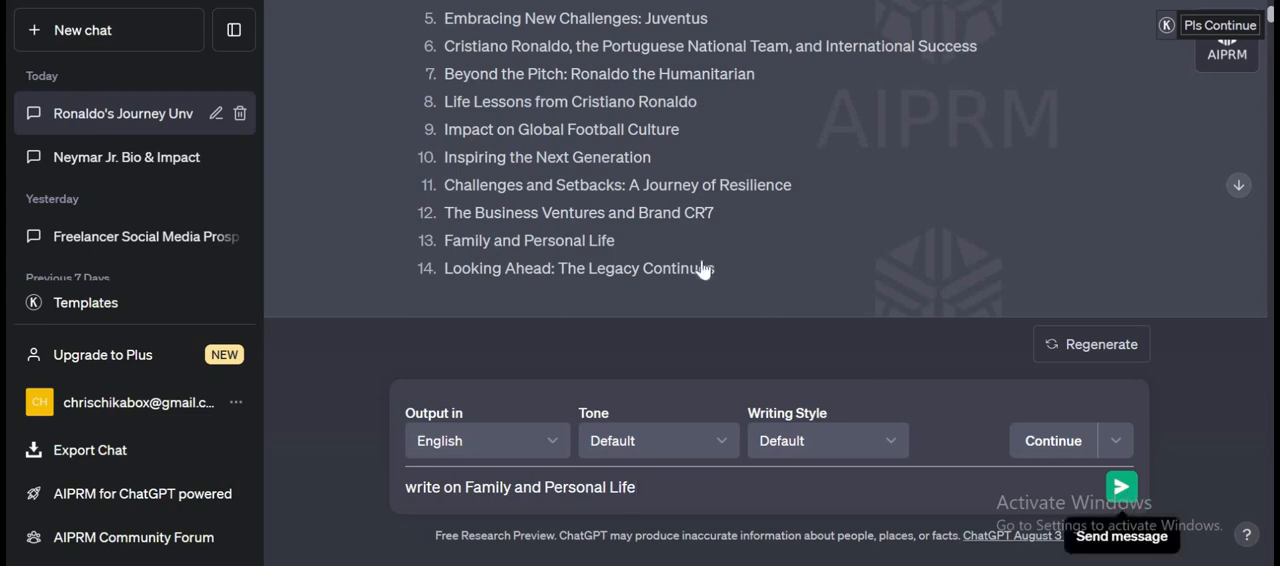
key(Return)
Copy the chapter 14 title and send the message "write on Looking Ahead: The Legacy Continues".
drag(716, 270, 440, 272)
key(ctrl+c)
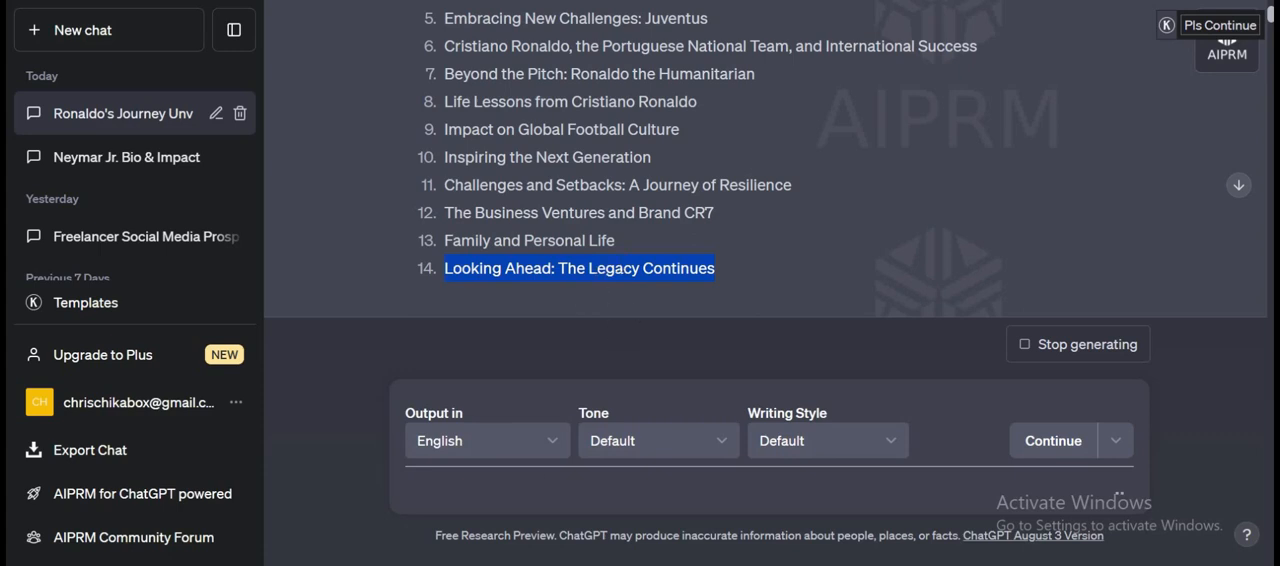
click(544, 485)
text(write on)
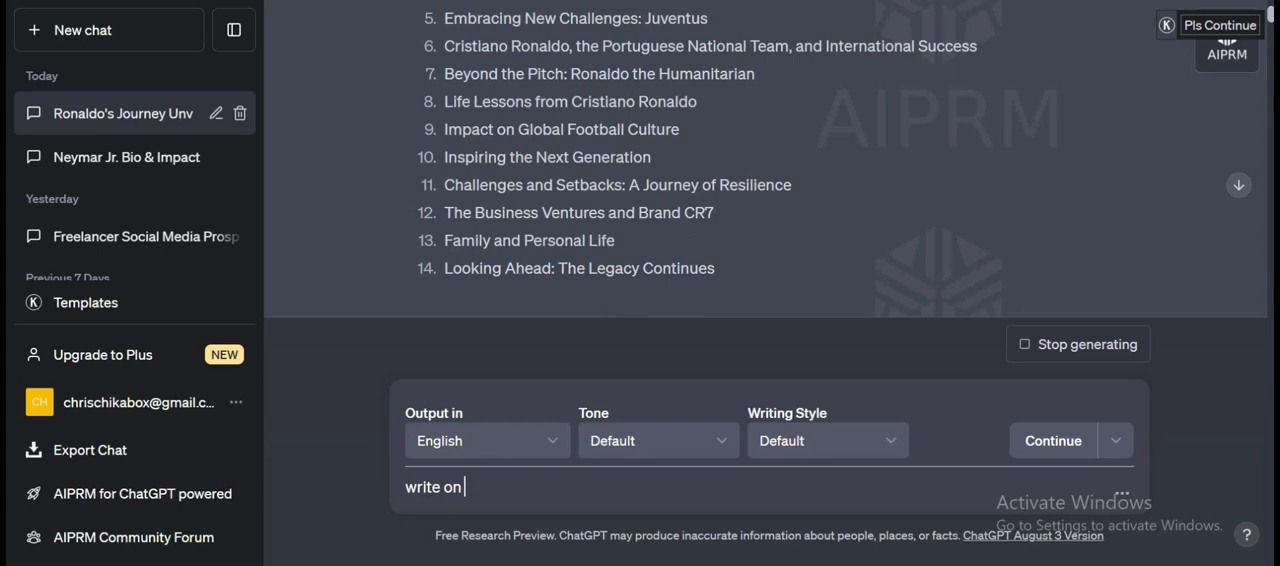
key(ctrl+v)
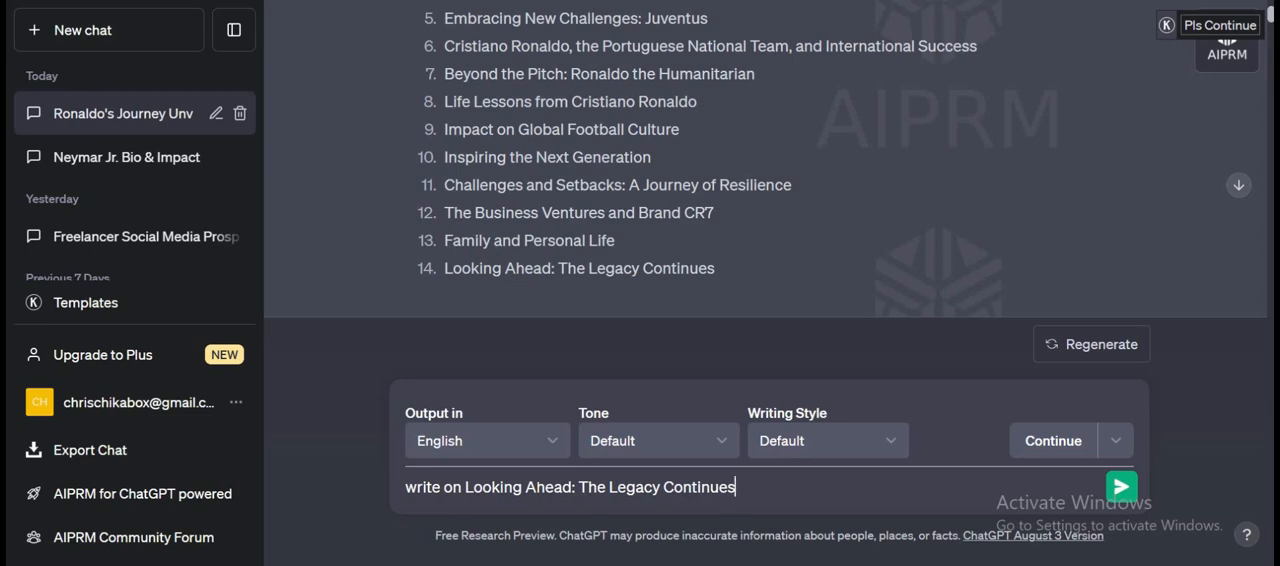
click(1119, 489)
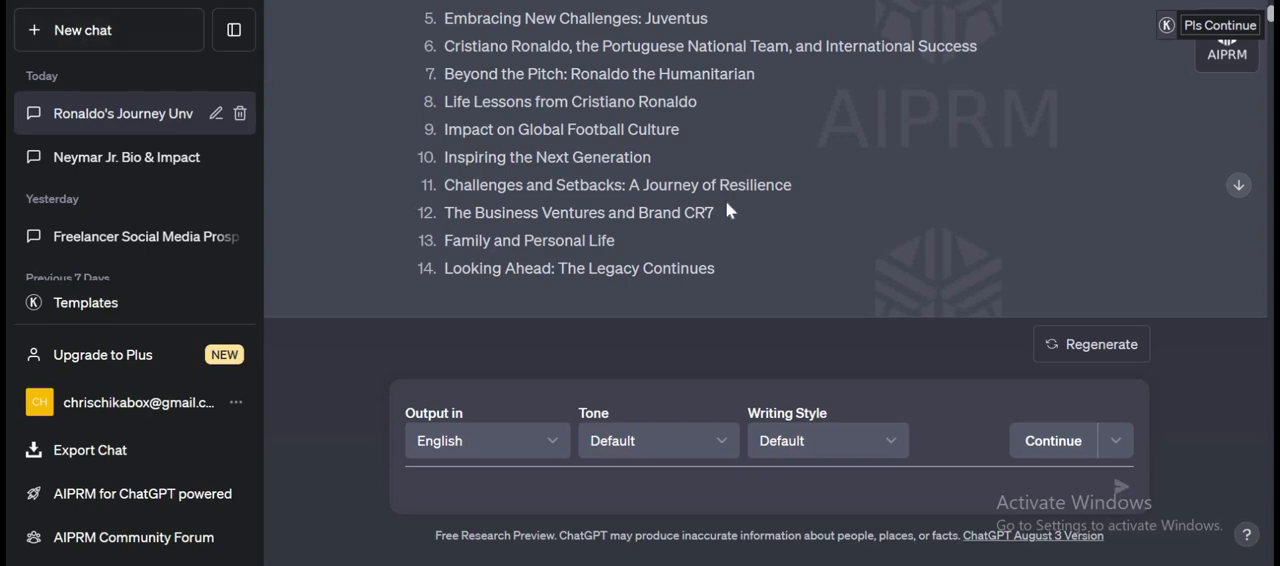
Review the generated book from the table of contents through the Manchester United chapter, and return to the start of the Introduction reply.
scroll(725, 210, up, 8)
scroll(735, 200, down, 5)
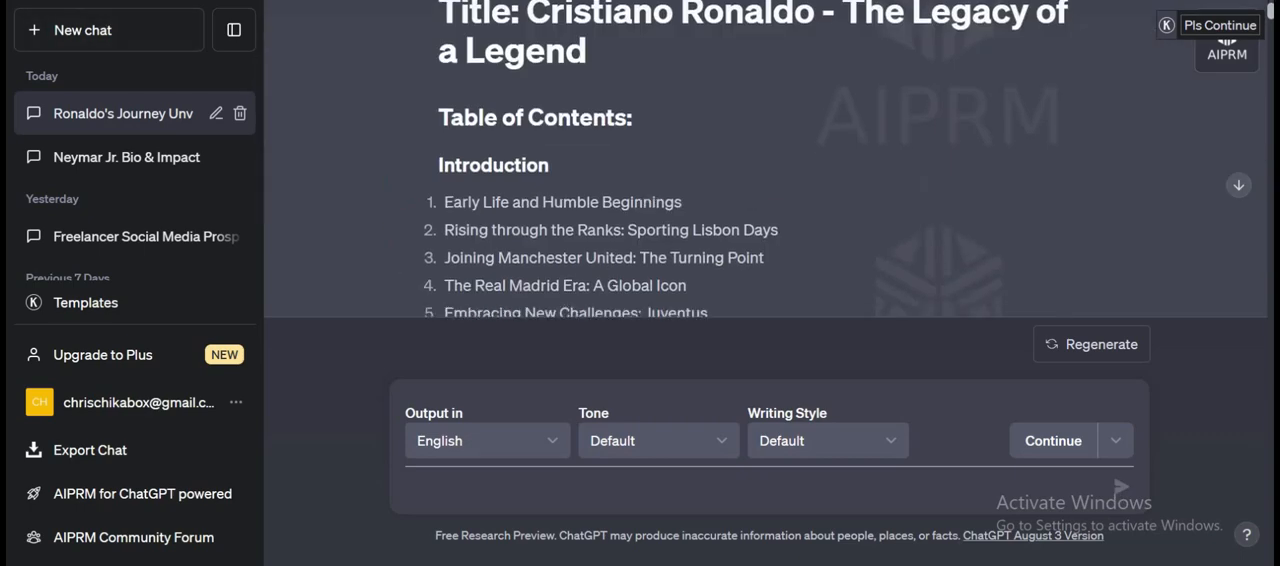
scroll(755, 186, down, 20)
scroll(755, 186, up, 20)
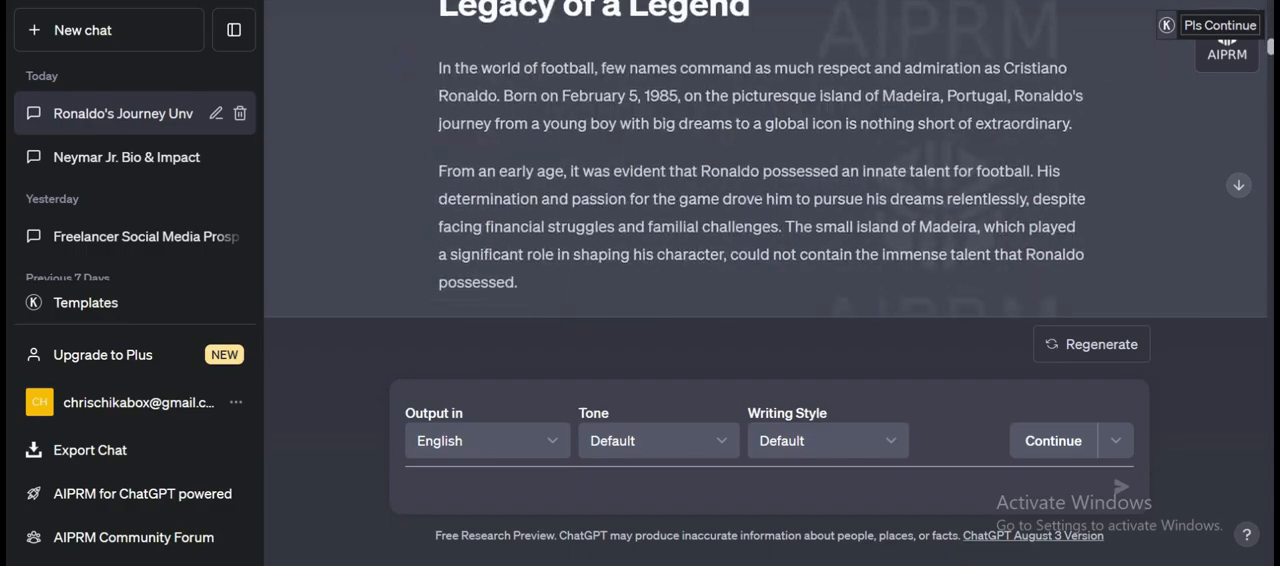
scroll(766, 185, down, 20)
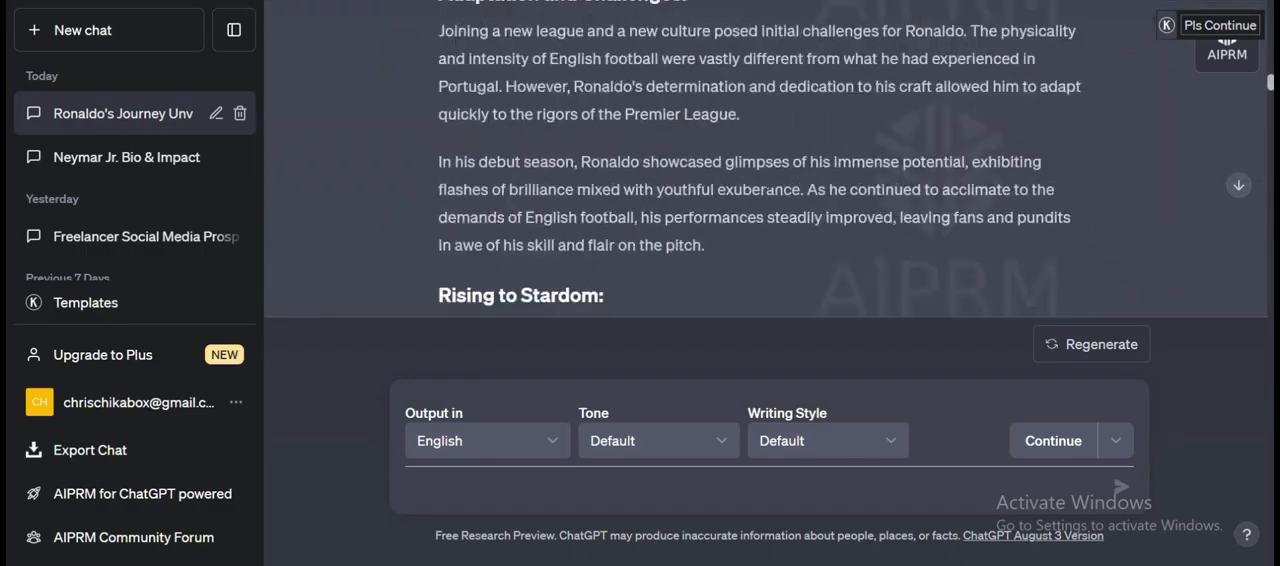
scroll(768, 189, down, 15)
scroll(940, 148, up, 10)
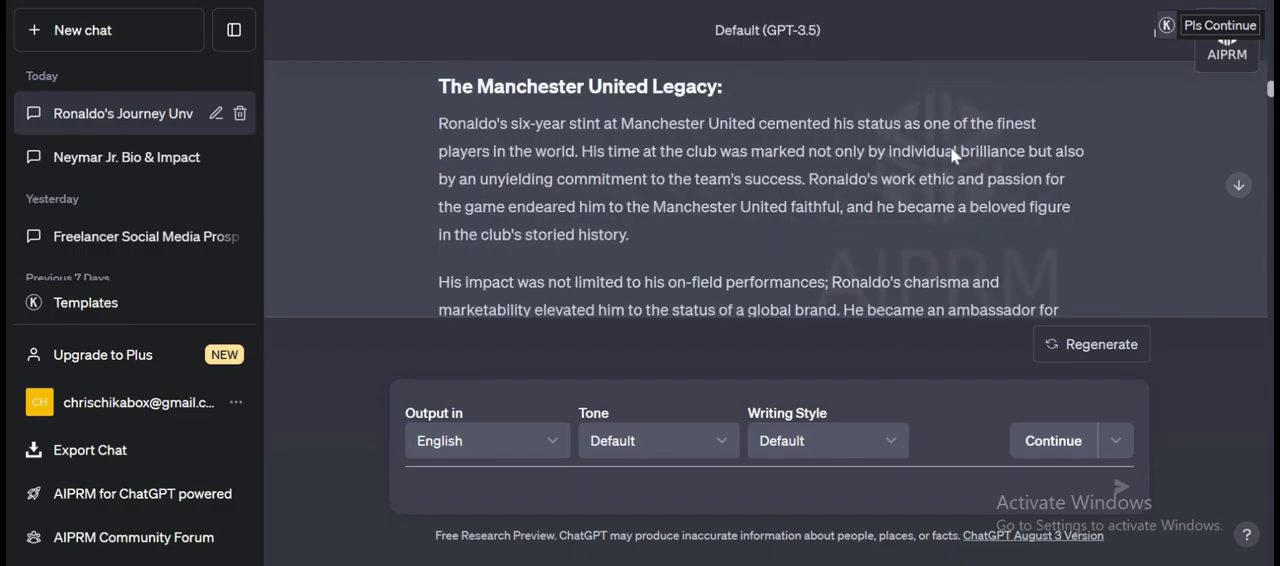
scroll(952, 152, down, 2)
scroll(952, 142, up, 15)
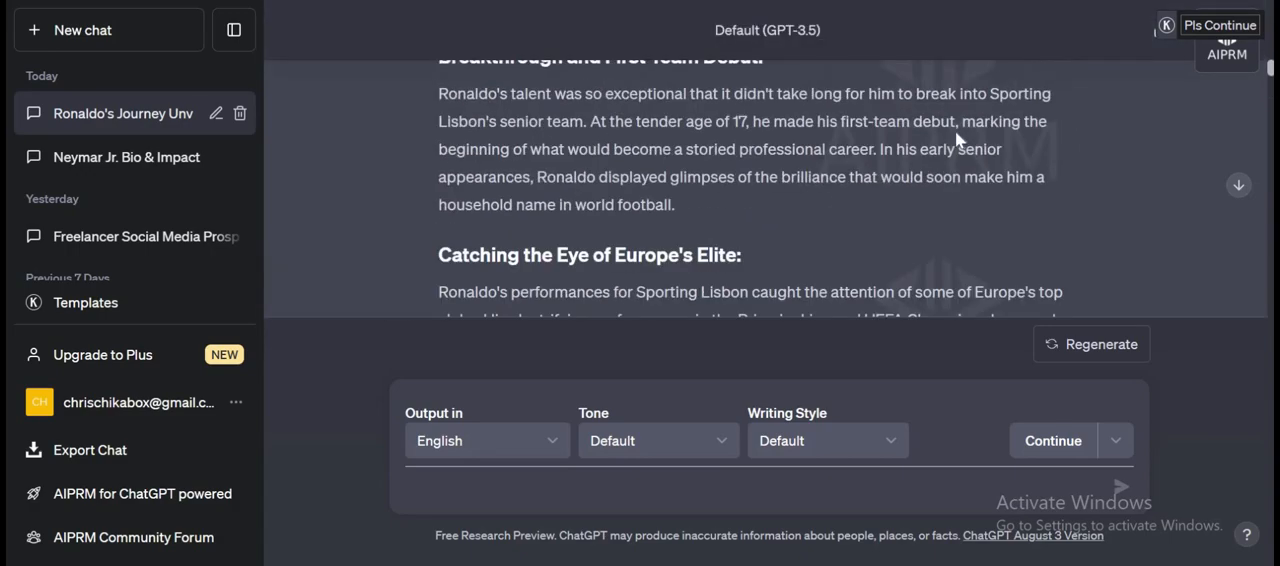
scroll(955, 131, up, 15)
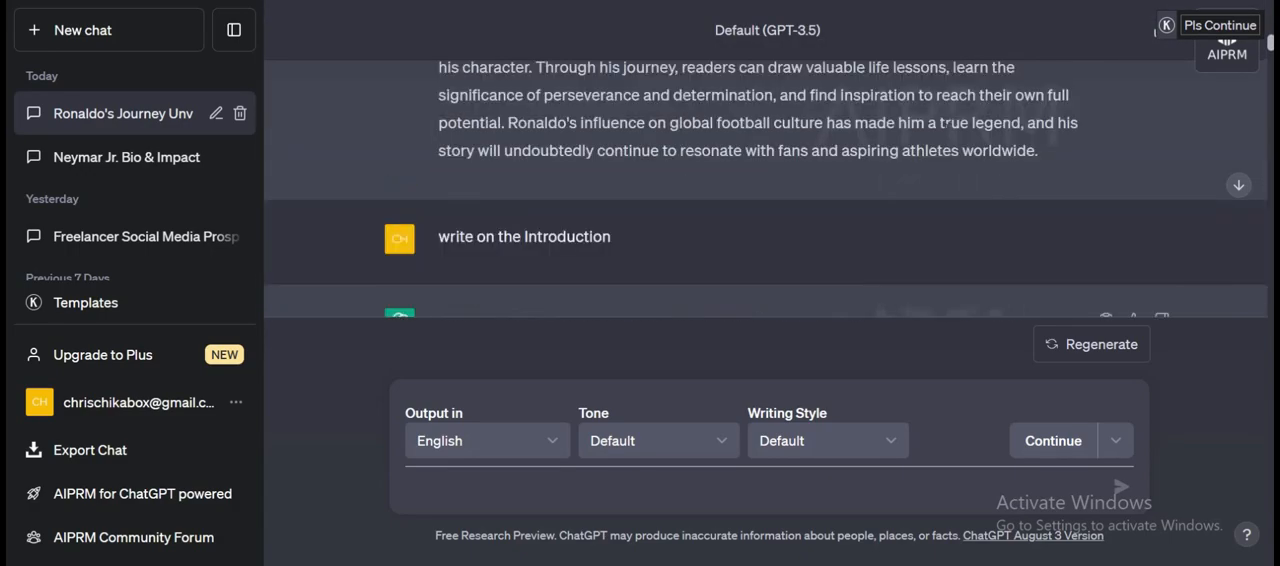
scroll(945, 130, up, 20)
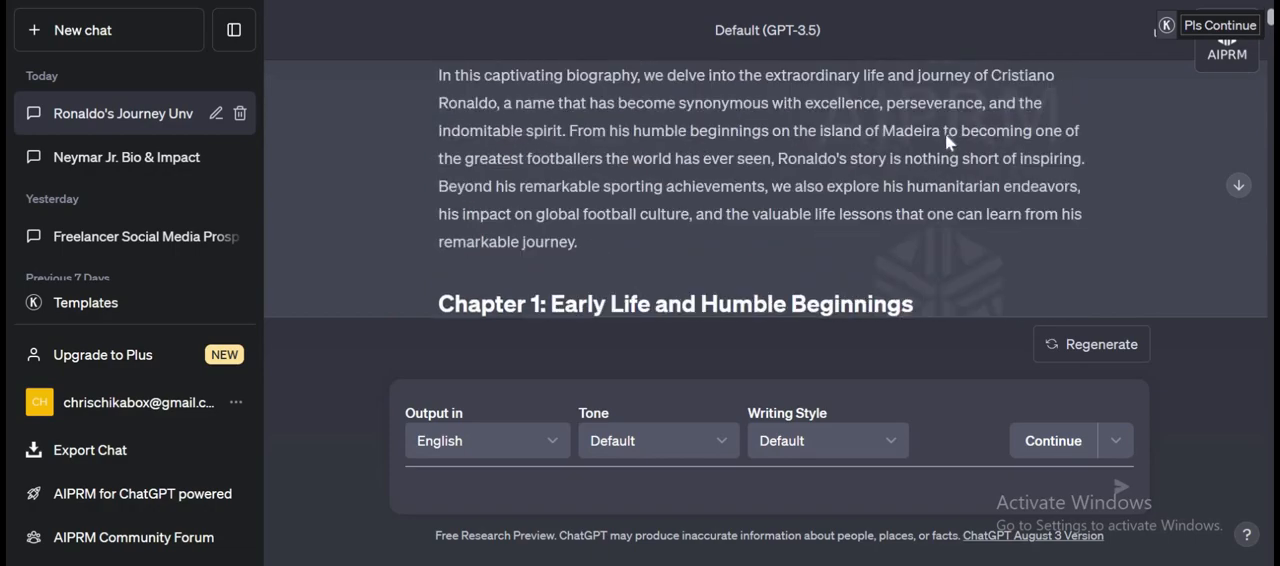
scroll(946, 133, down, 20)
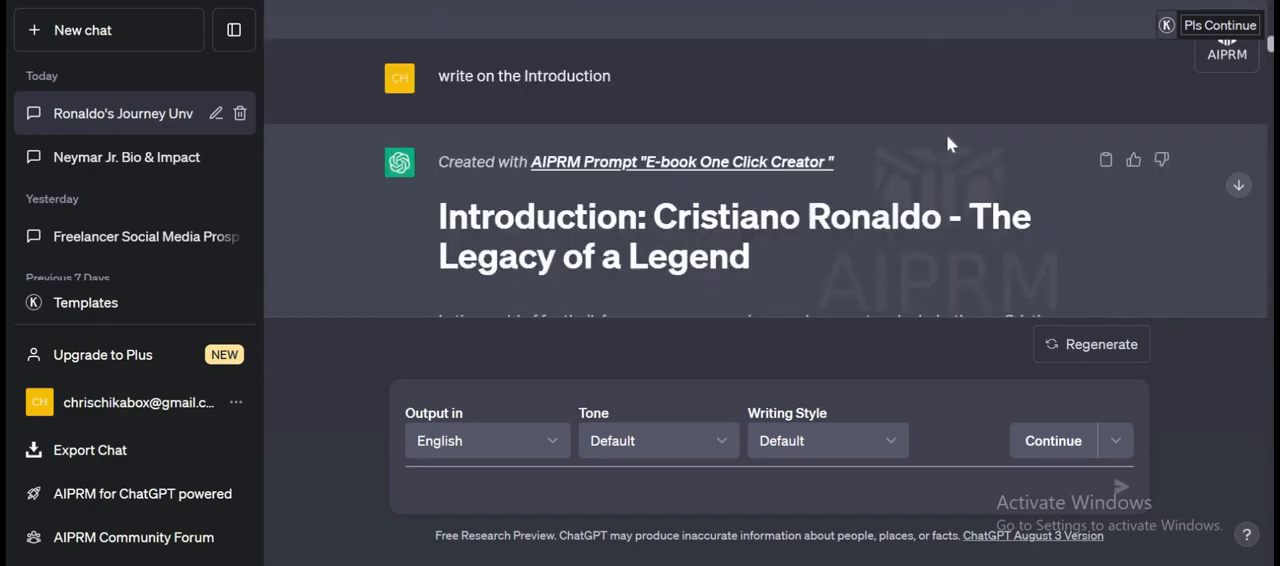
scroll(946, 133, down, 1)
scroll(946, 133, up, 2)
scroll(700, 140, down, 4)
scroll(476, 145, up, 2)
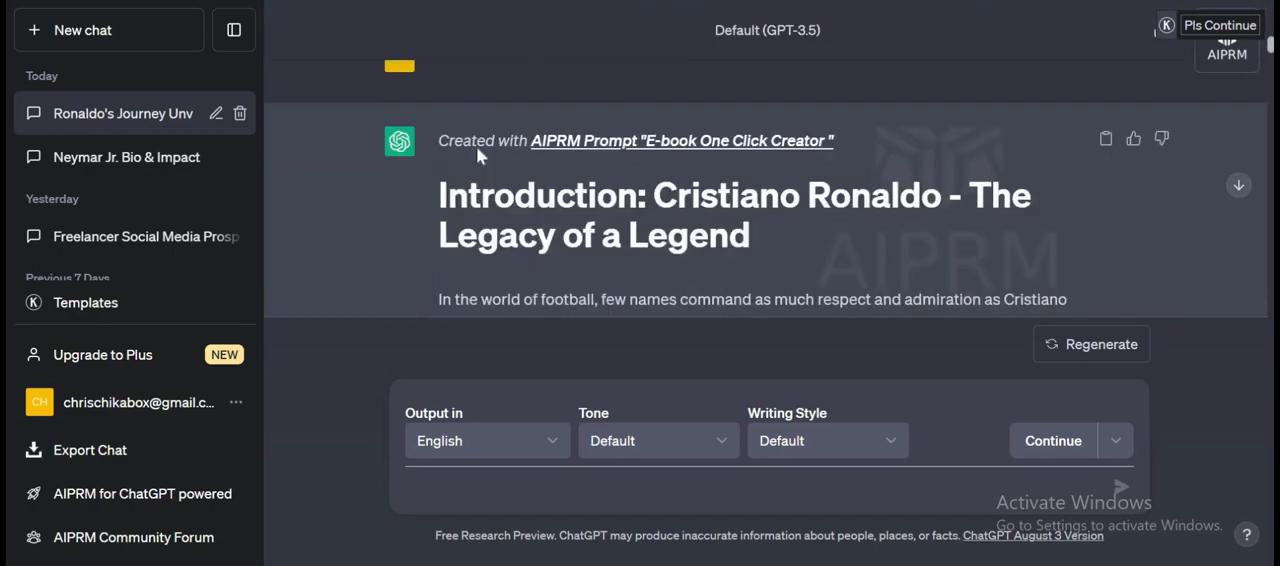
scroll(476, 145, down, 1)
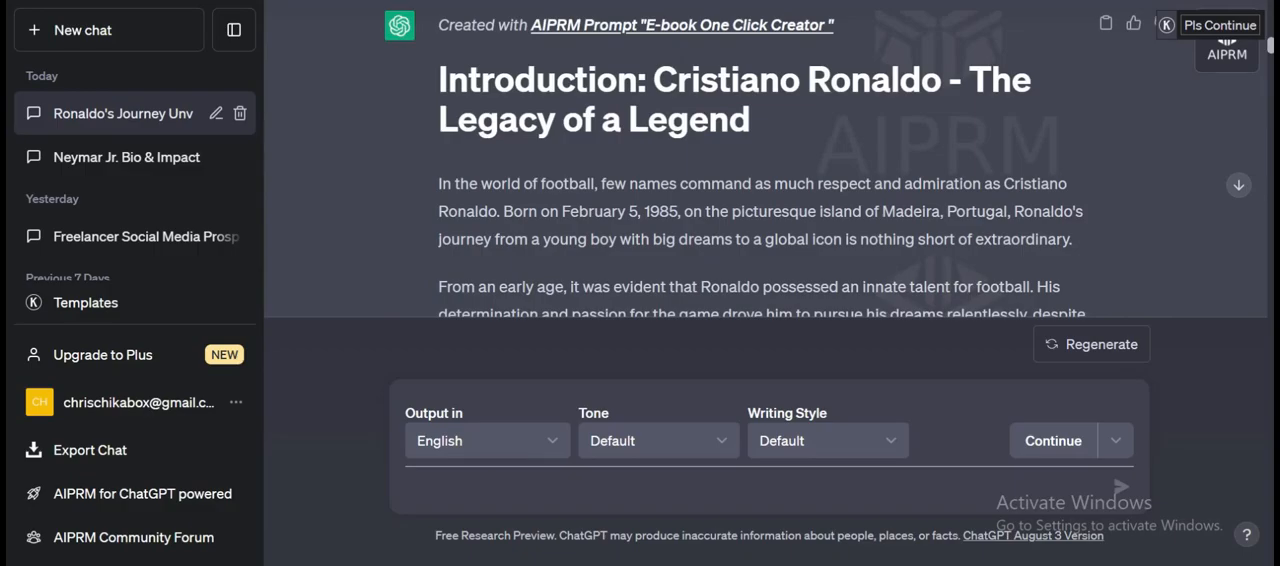
Open Grammarly in a new browser tab with a blank document.
key(ctrl+t)
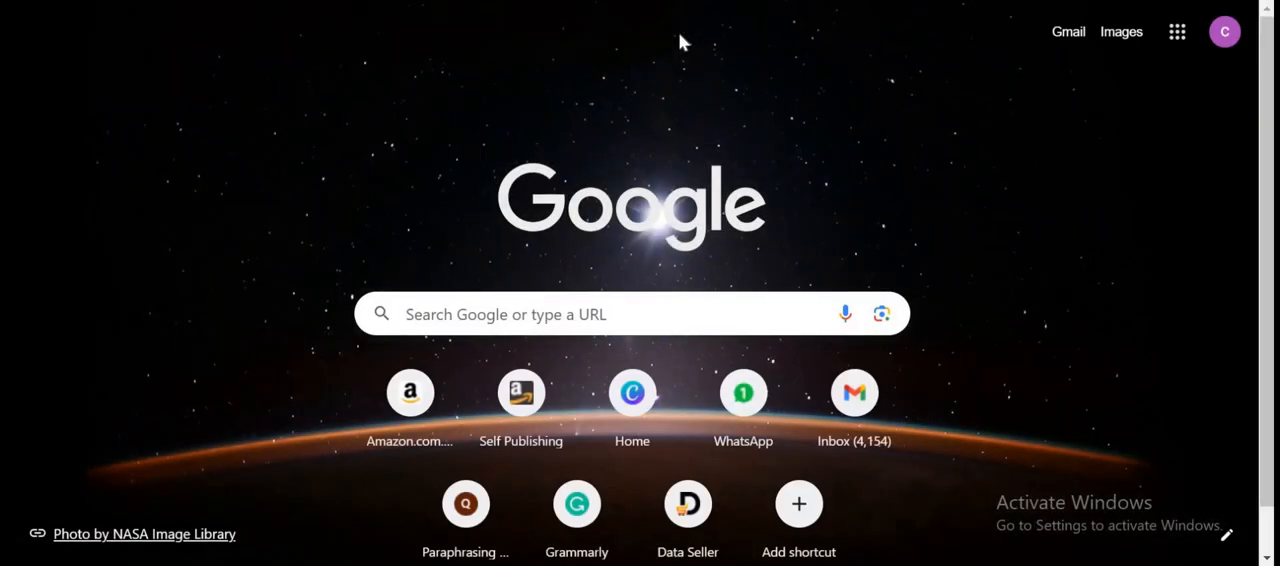
text(gr)
key(Escape)
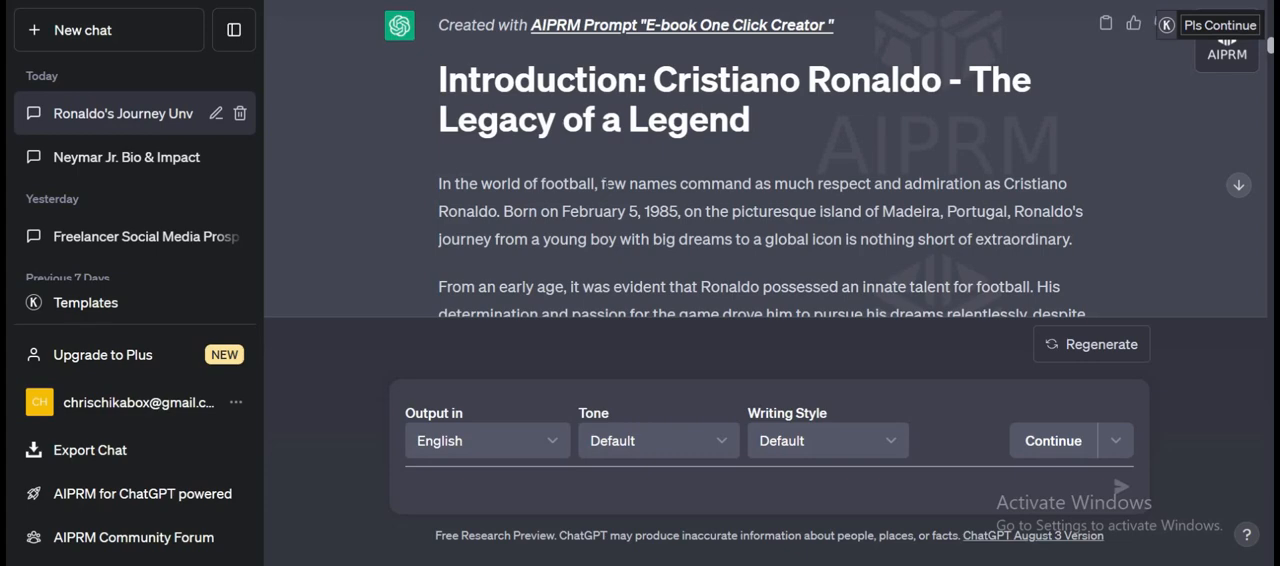
Copy the full Introduction text from the ChatGPT conversation, paste it into the blank Grammarly document, and dismiss the writing goals dialog.
scroll(530, 150, up, 2)
scroll(530, 150, down, 1)
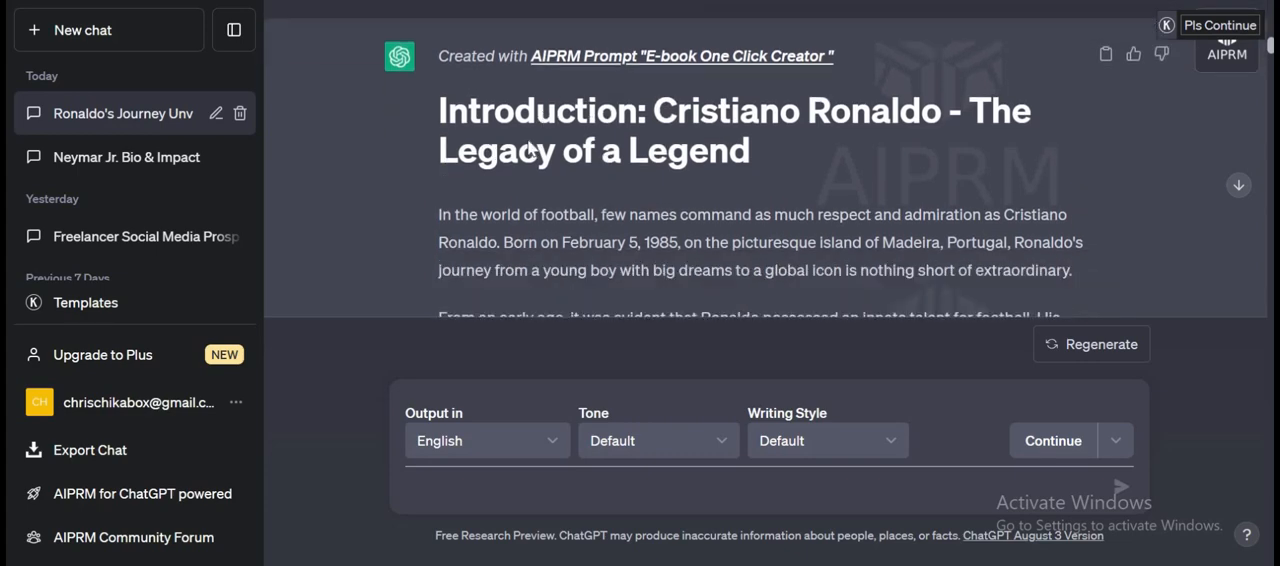
scroll(530, 150, down, 1)
drag(440, 78, 820, 285)
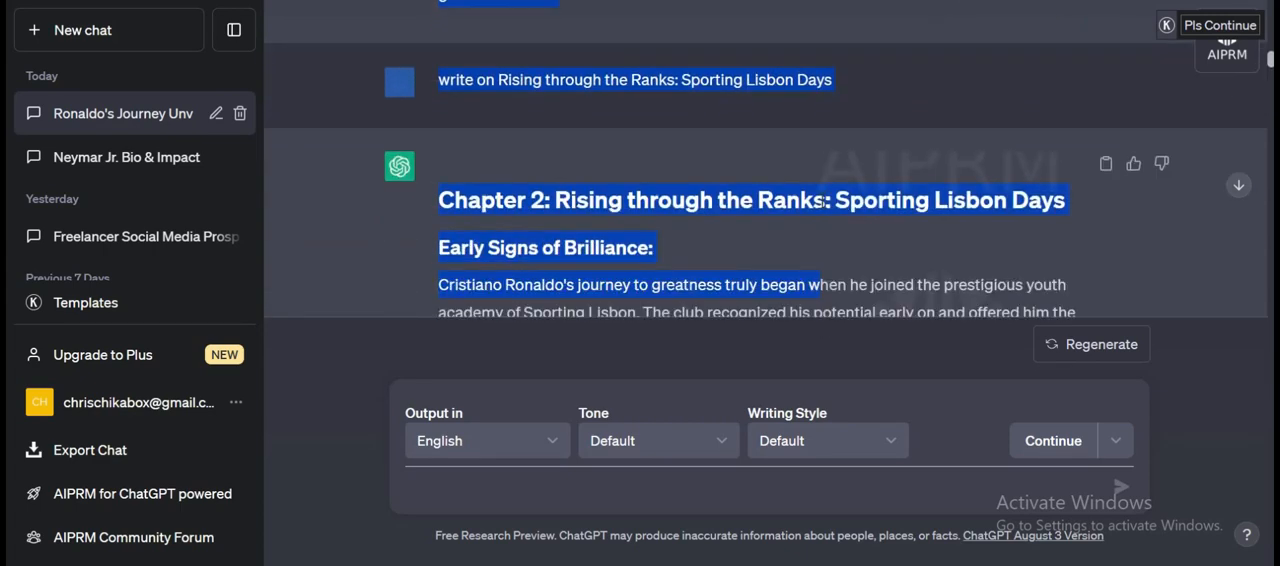
drag(821, 202, 810, 63)
drag(828, 29, 774, 195)
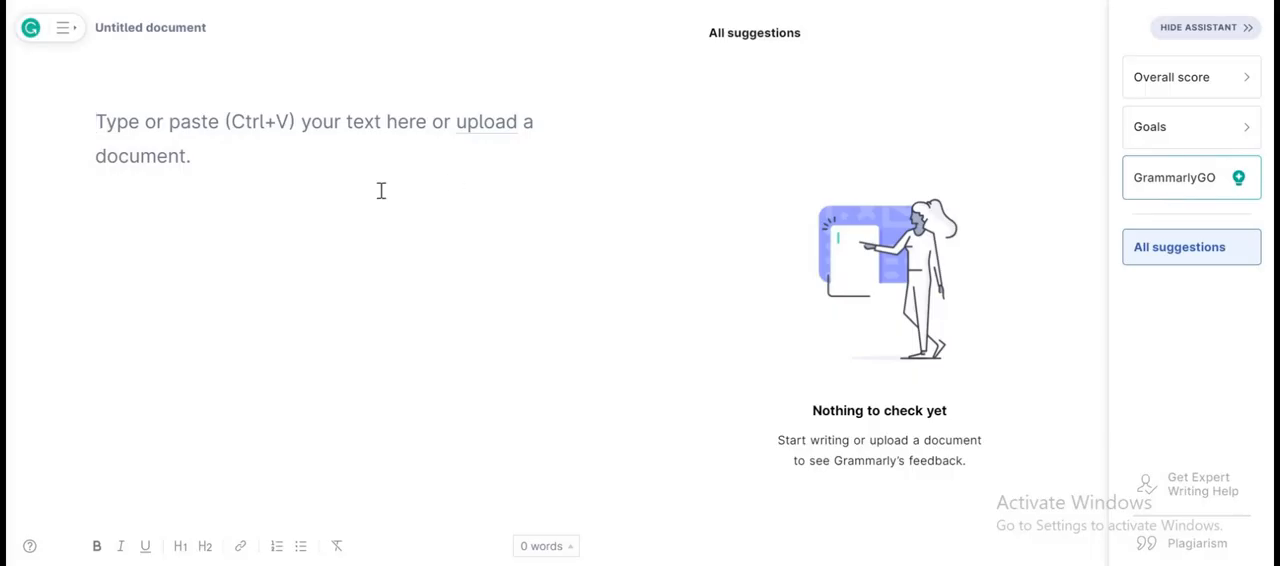
key(ctrl+v)
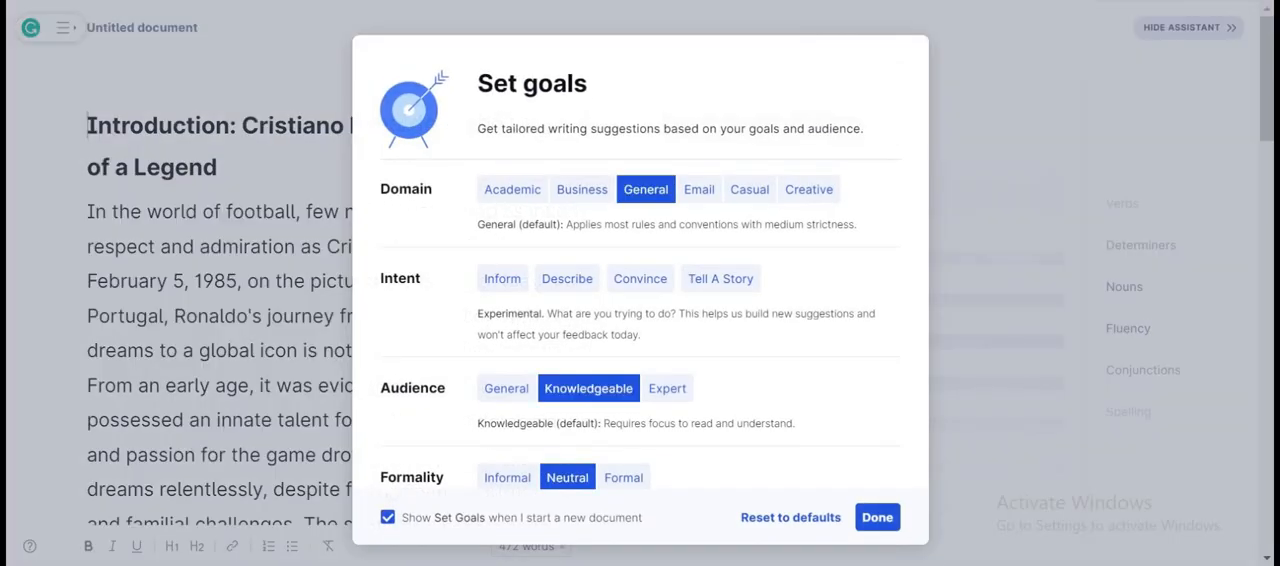
key(Escape)
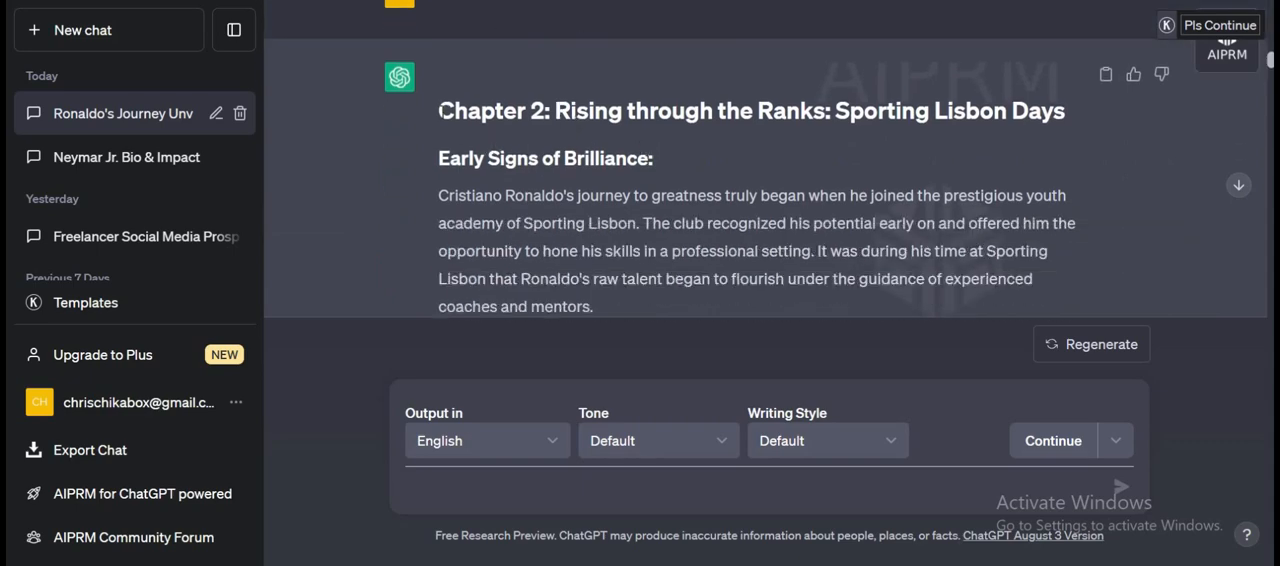
Copy Chapter 2, Rising through the Ranks: Sporting Lisbon Days, from ChatGPT and paste it below the Introduction in Grammarly after a few blank lines.
drag(440, 111, 1039, 184)
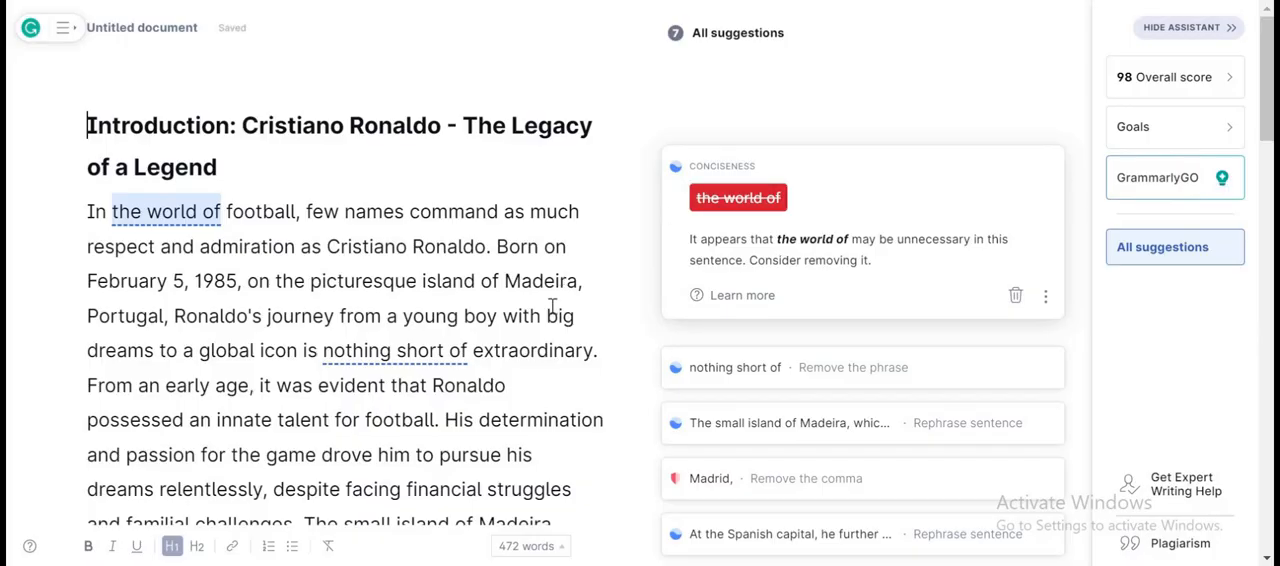
scroll(600, 325, down, 10)
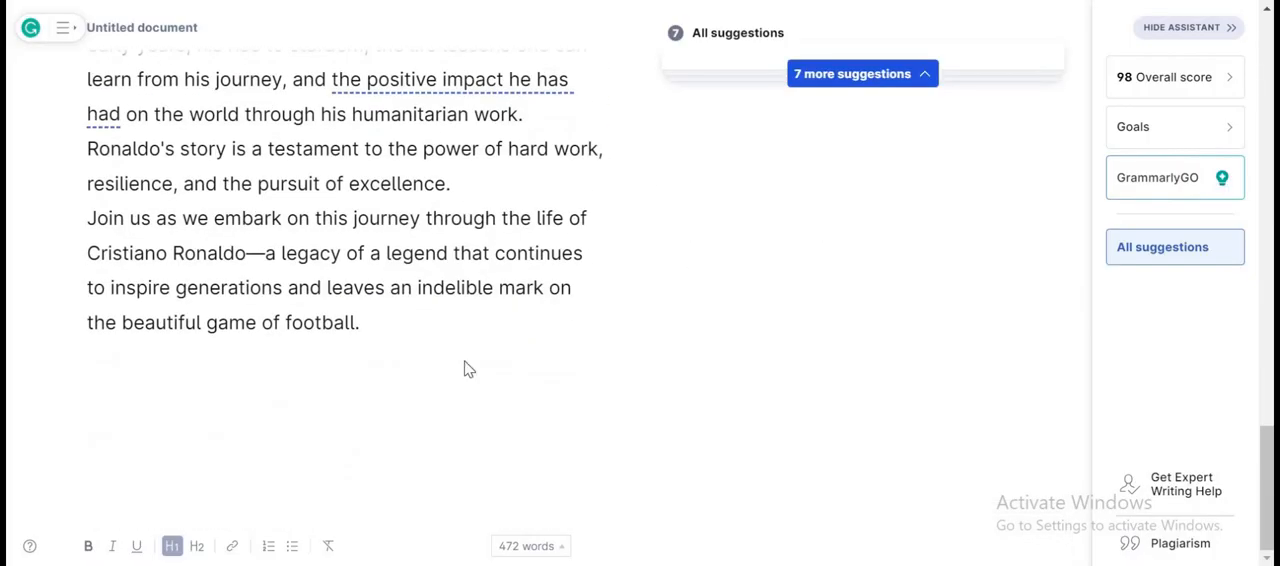
click(414, 322)
key(Return)
key(Return)
key(Return)
key(Return)
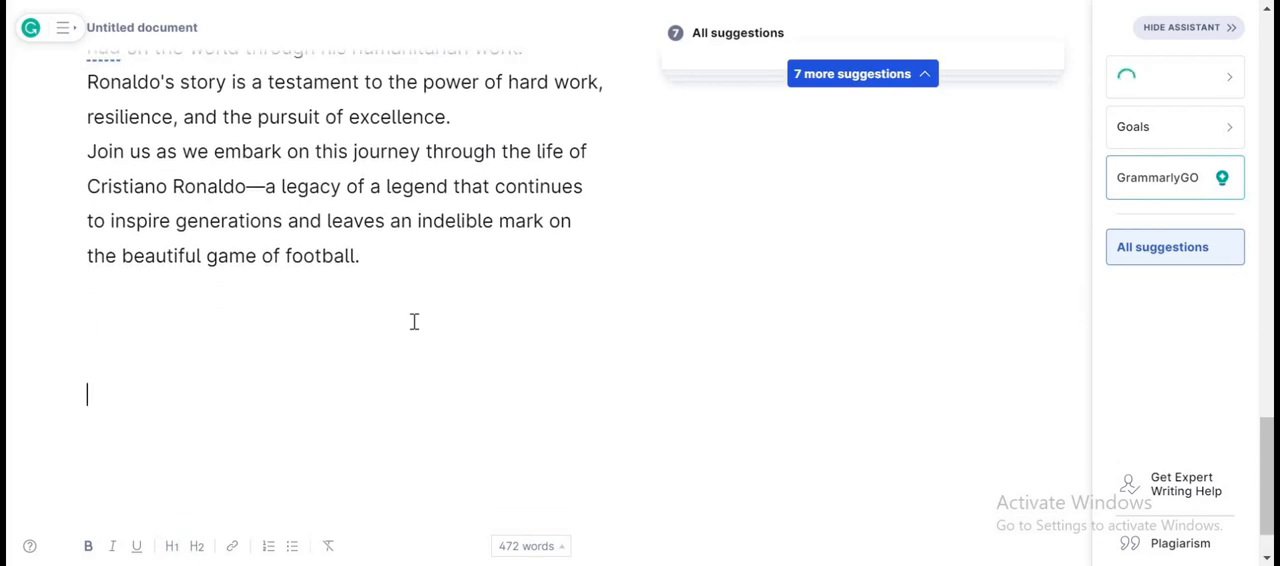
key(ctrl+v)
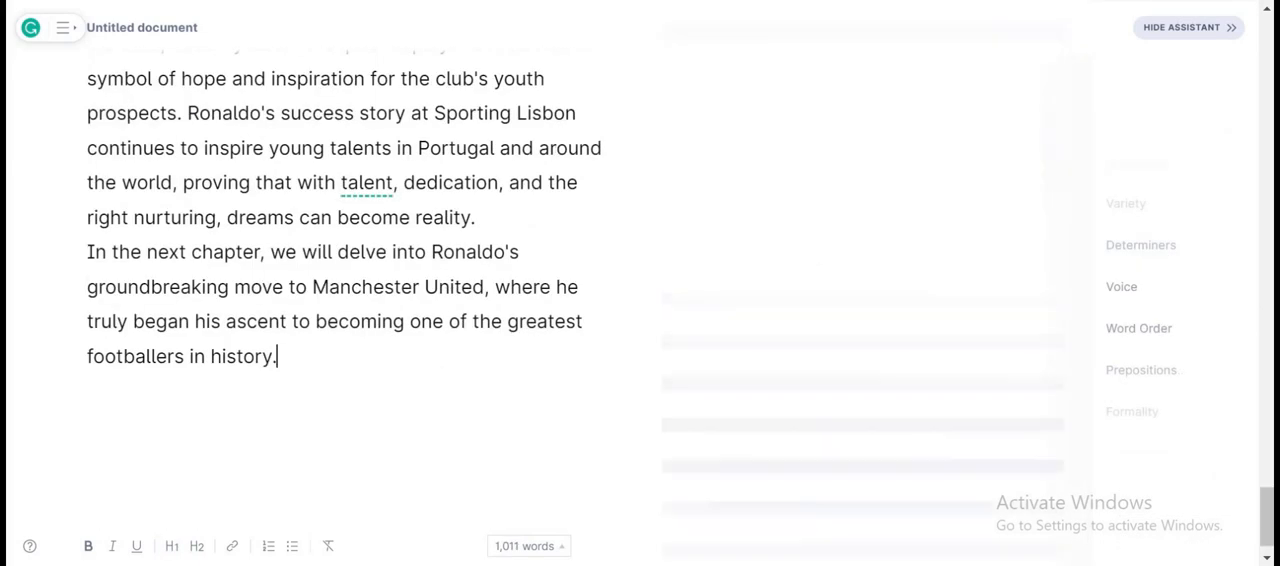
Copy Chapter 3, Joining Manchester United: The Turning Point, from ChatGPT and paste it below Chapter 2 in the Grammarly document after blank lines.
key(alt+Tab)
click(552, 404)
scroll(592, 288, down, 1)
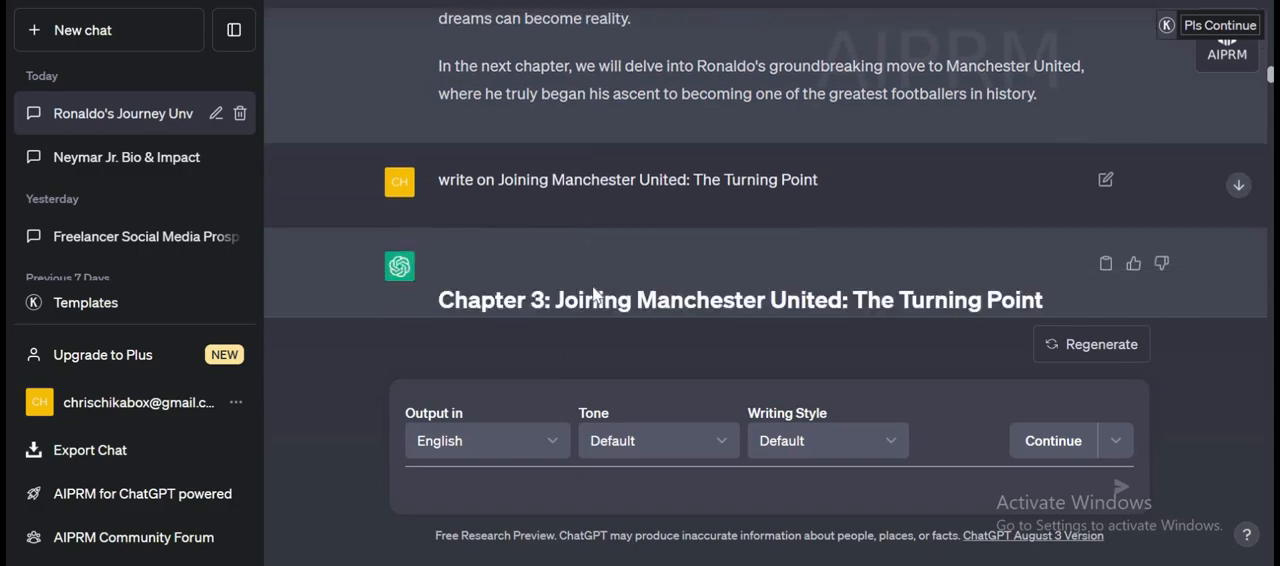
scroll(593, 289, down, 2)
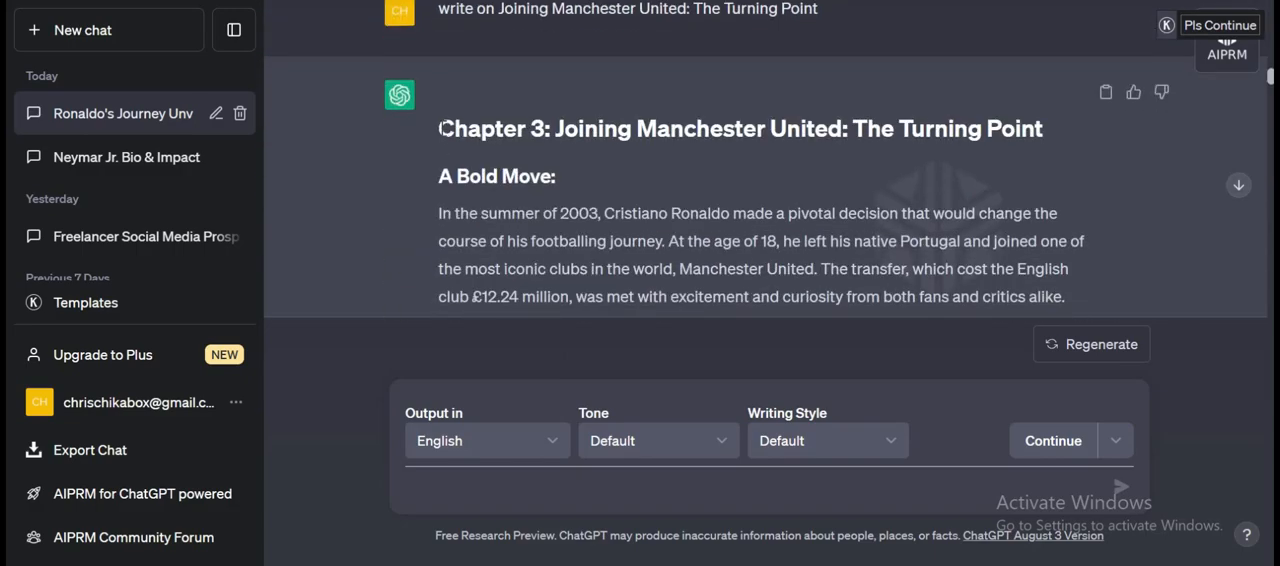
drag(440, 128, 620, 36)
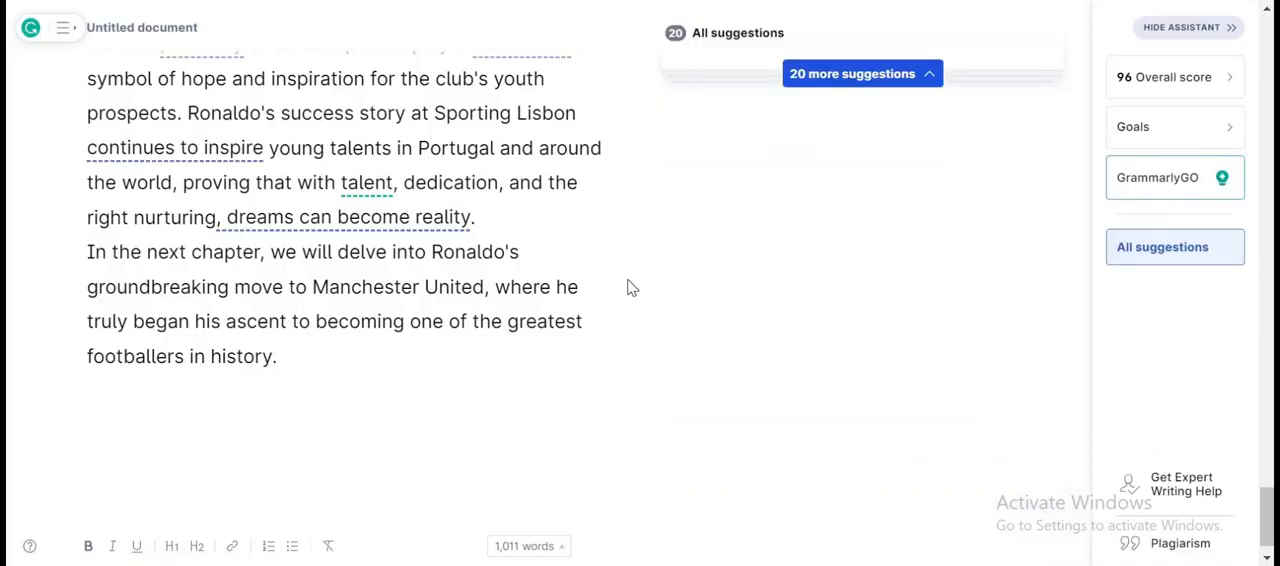
key(Return)
key(Return)
key(ctrl+v)
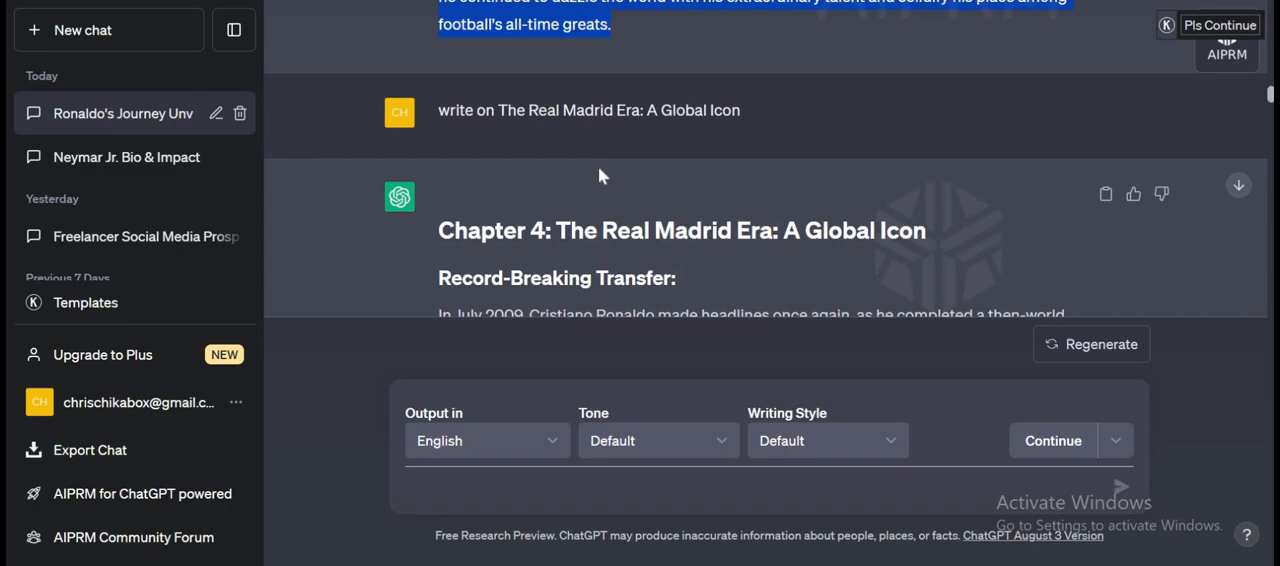
Copy Chapter 4, The Real Madrid Era: A Global Icon, from ChatGPT and paste it below Chapter 3 in the Grammarly document.
scroll(598, 167, down, 2)
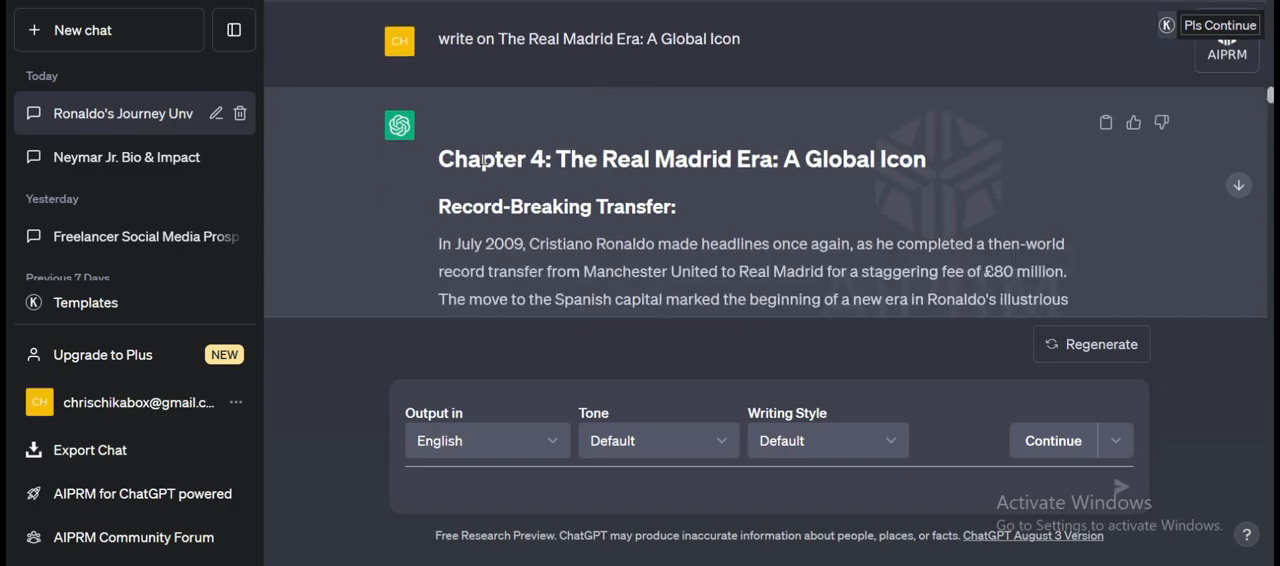
drag(442, 159, 593, 171)
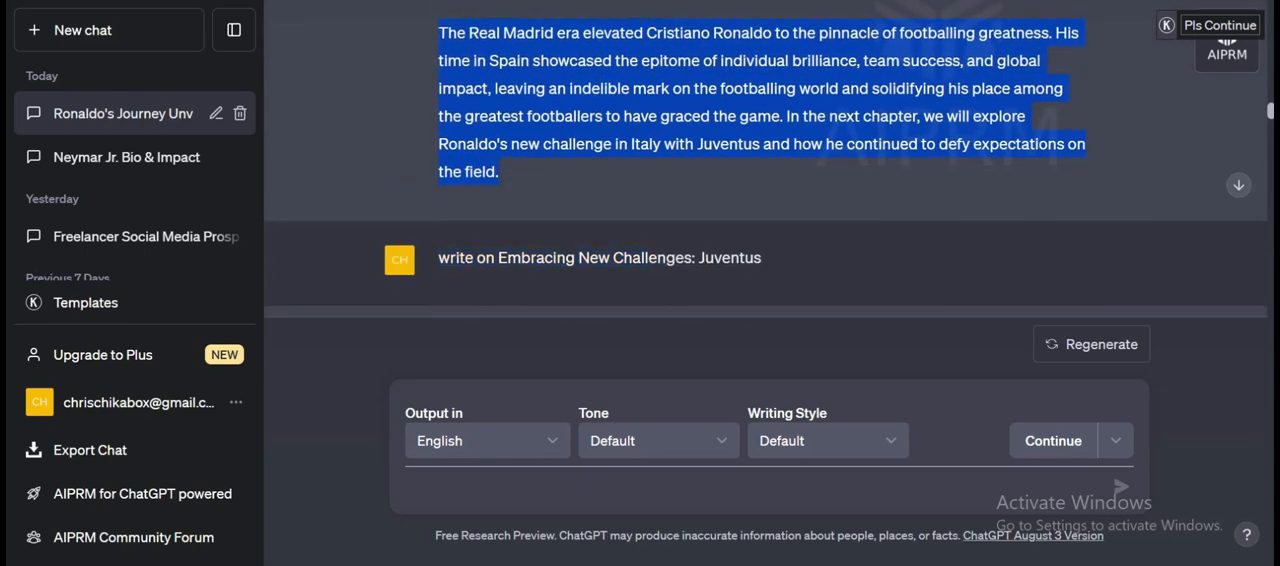
click(840, 1)
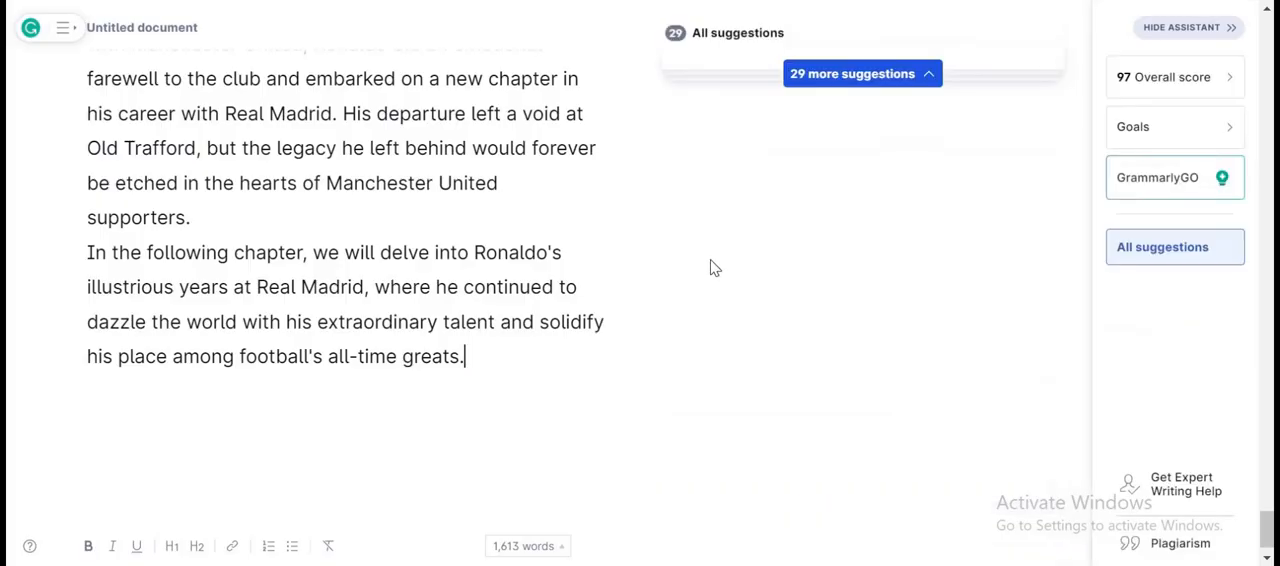
key(Return)
key(Return)
key(Return)
key(ctrl+v)
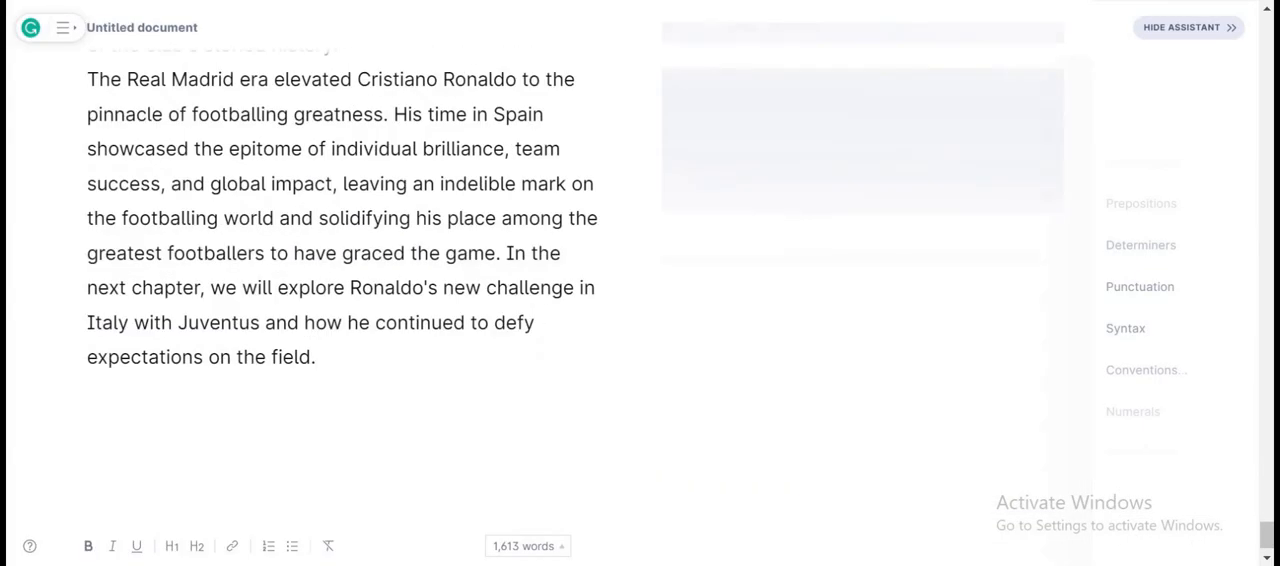
Copy Chapter 5, Embracing New Challenges: Juventus, from ChatGPT and paste it below Chapter 4 in the Grammarly document.
click(600, 1)
scroll(599, 195, down, 2)
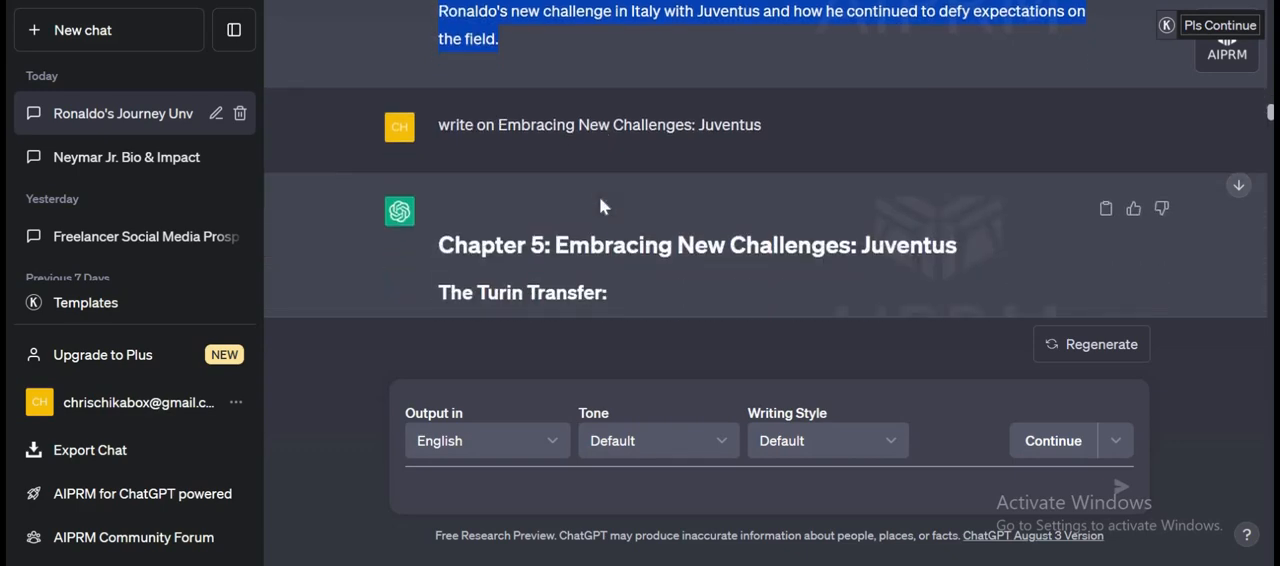
drag(441, 146, 633, 250)
drag(638, 274, 776, 26)
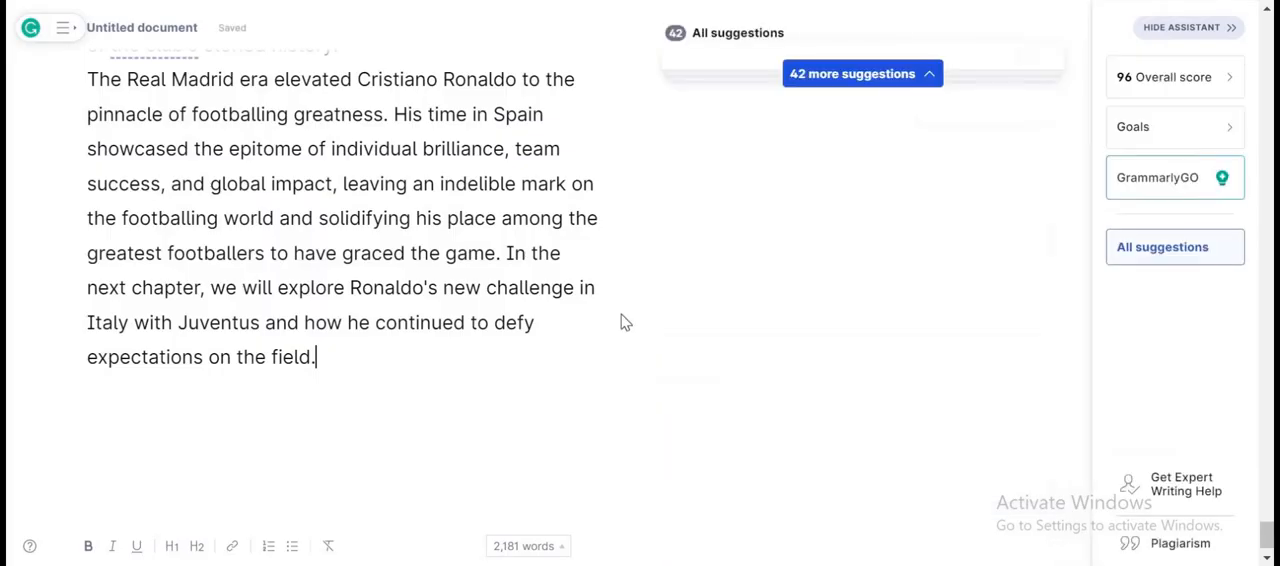
scroll(620, 322, down, 2)
key(ctrl+v)
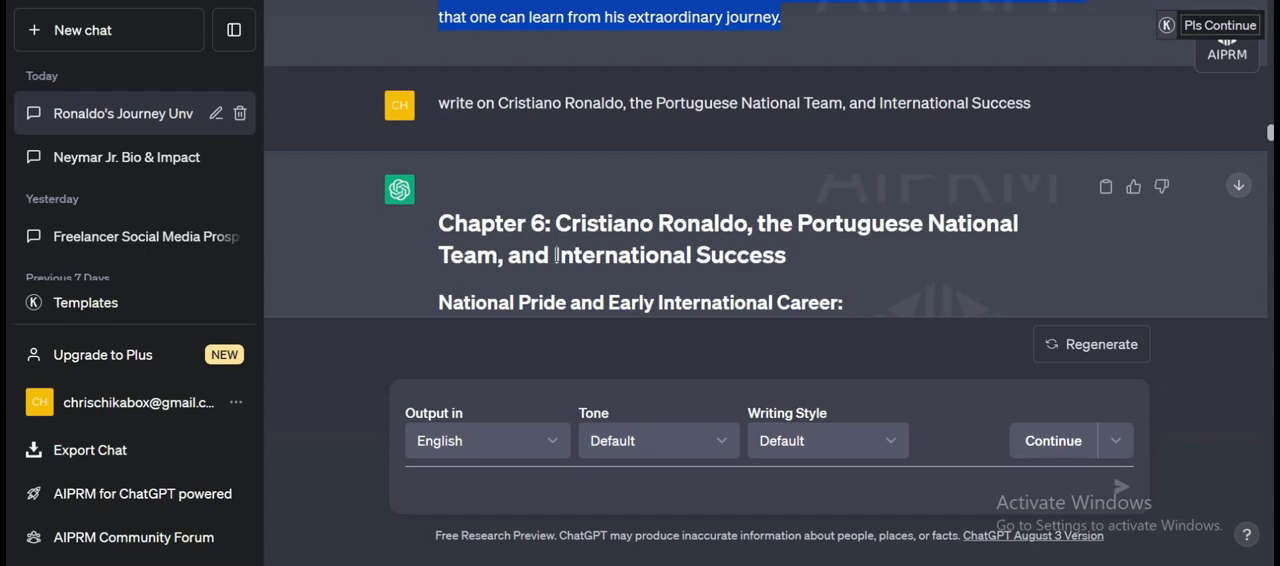
Copy Chapter 6, Cristiano Ronaldo, the Portuguese National Team, and International Success, from ChatGPT and paste it below Chapter 5 in Grammarly after blank lines.
scroll(557, 255, down, 1)
drag(475, 168, 506, 65)
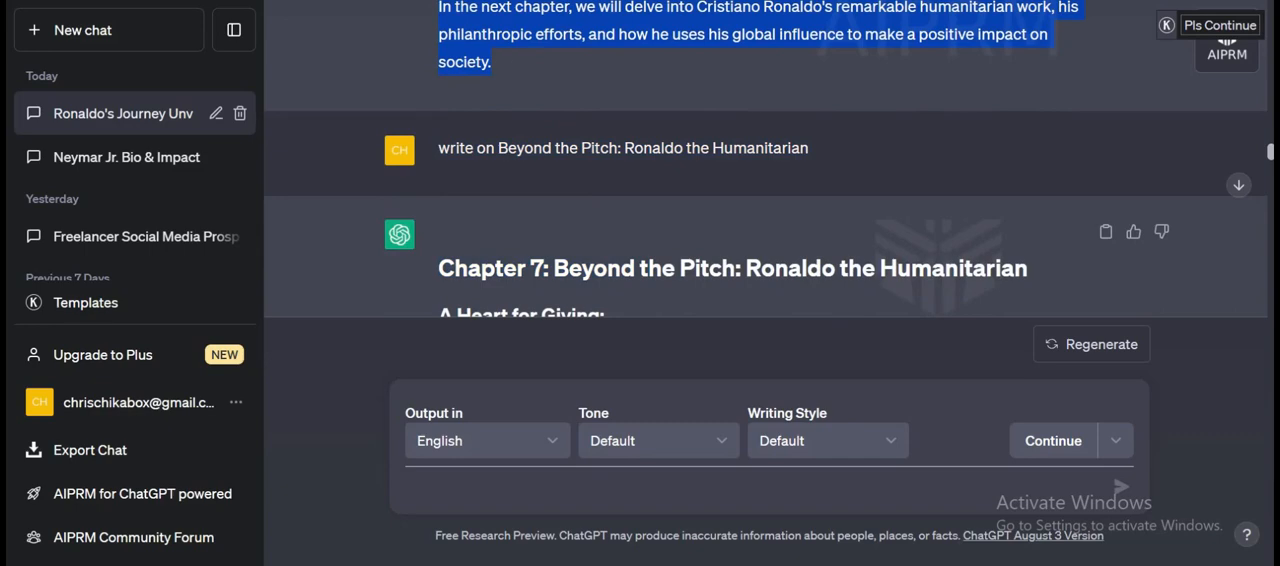
key(ctrl+Tab)
key(Return)
key(Return)
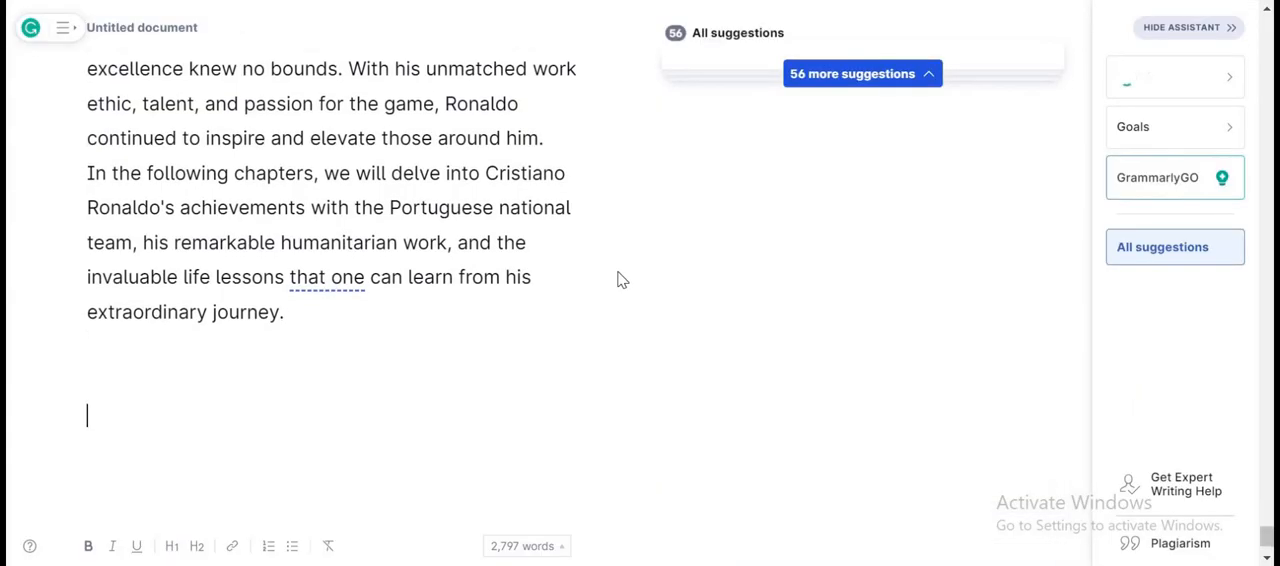
key(ctrl+v)
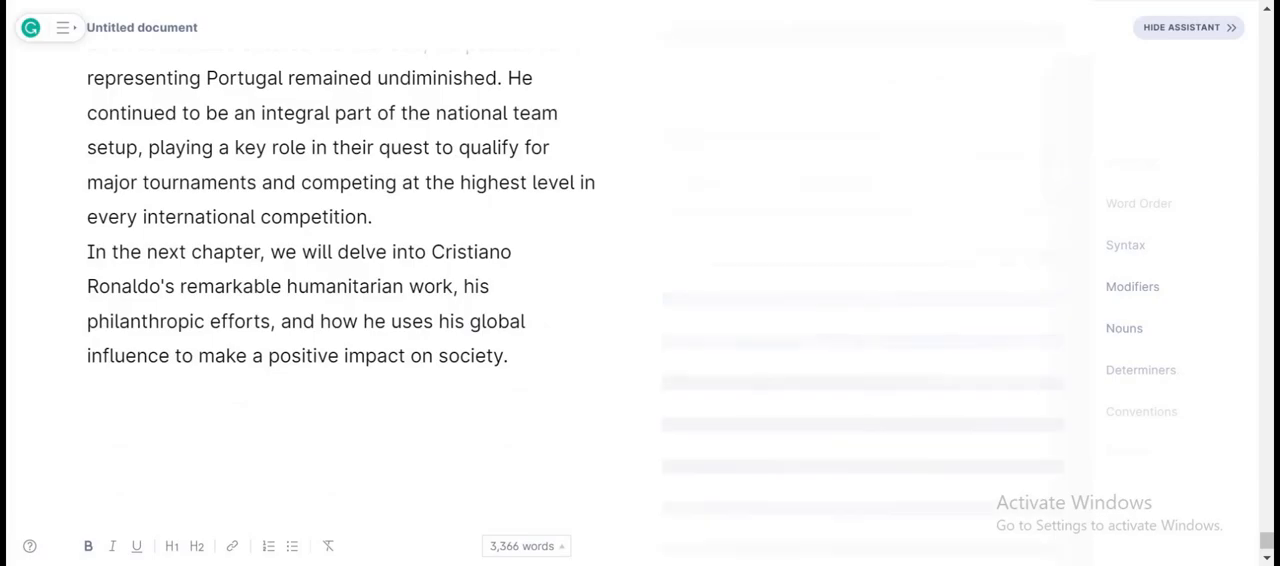
Copy Chapter 7, Beyond the Pitch: Ronaldo the Humanitarian, from ChatGPT and paste it below Chapter 6 in Grammarly after blank lines.
key(ctrl+shift+Tab)
scroll(425, 132, down, 2)
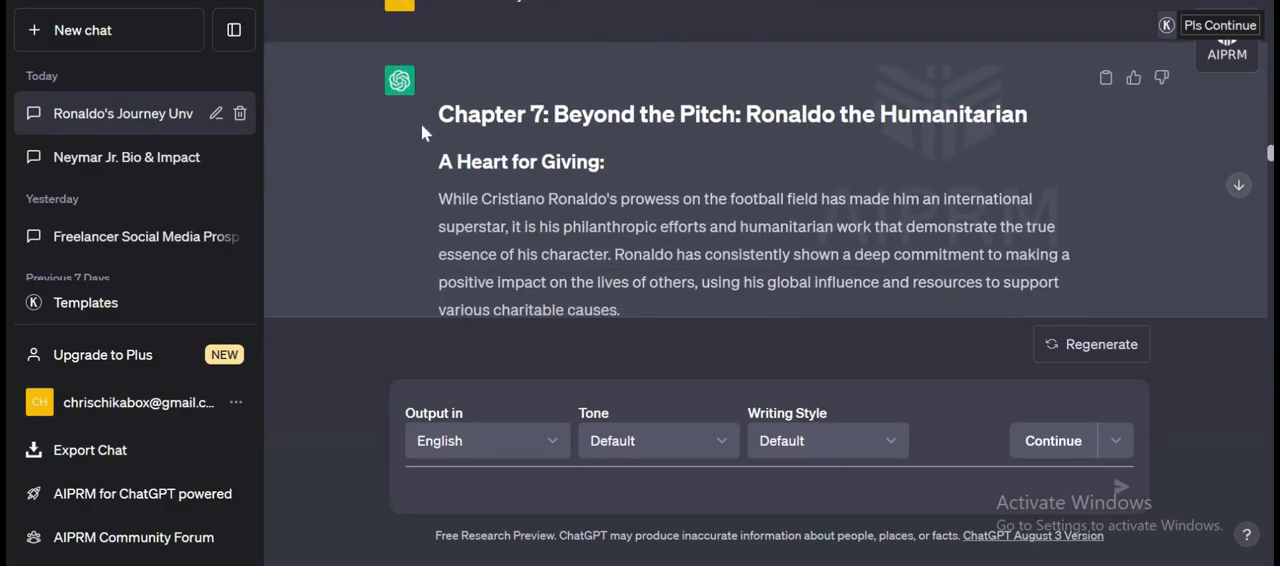
drag(560, 283, 893, 202)
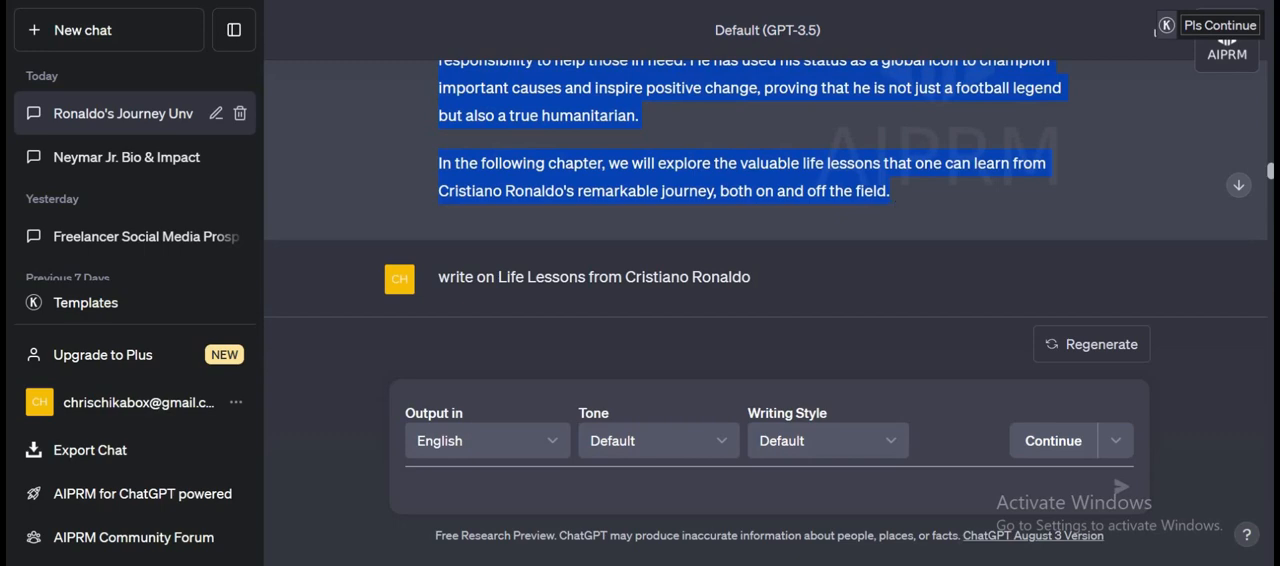
key(ctrl+Tab)
key(Return)
key(Return)
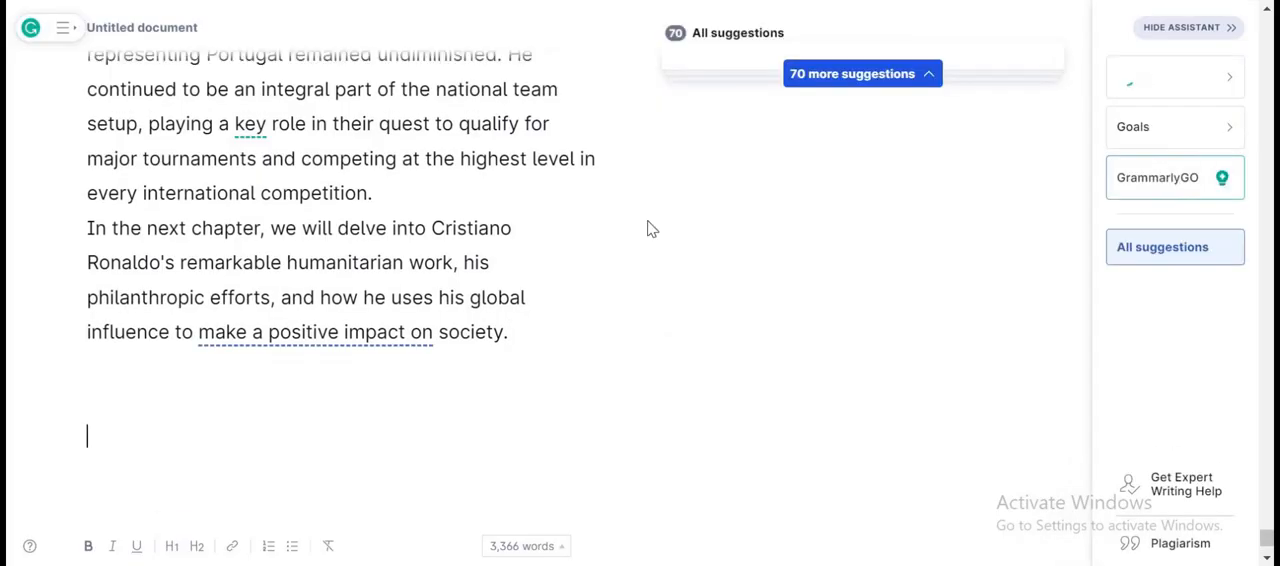
key(ctrl+v)
Copy Chapter 8, Life Lessons from Cristiano Ronaldo, from ChatGPT and paste it below Chapter 7 in the Grammarly document after blank lines.
key(ctrl+shift+Tab)
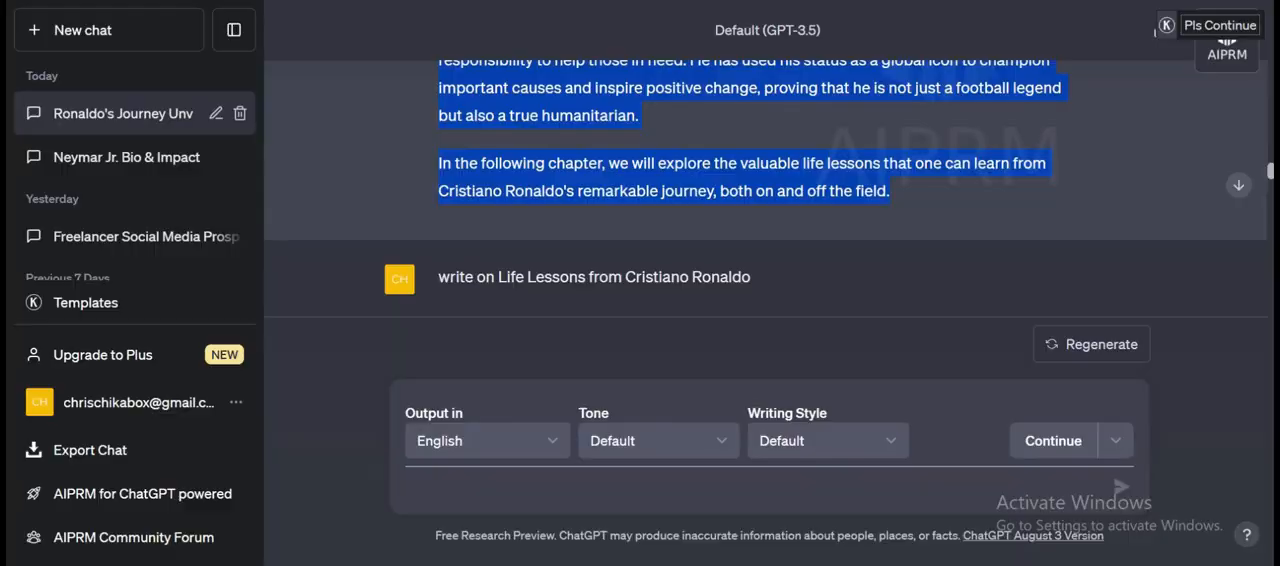
scroll(582, 258, down, 5)
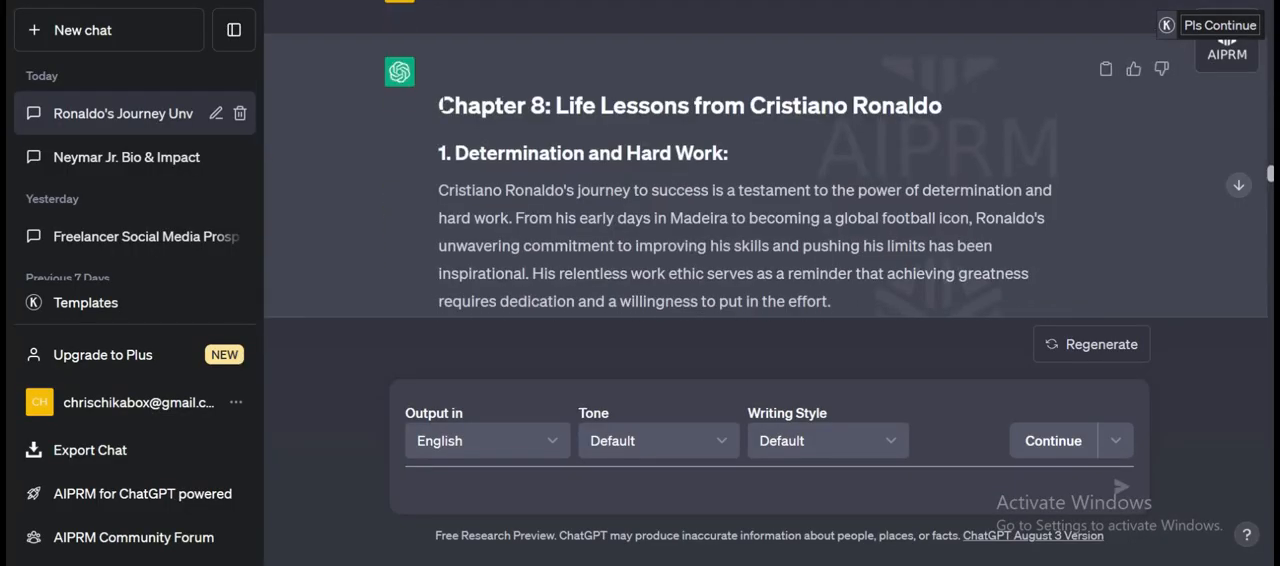
drag(438, 105, 893, 83)
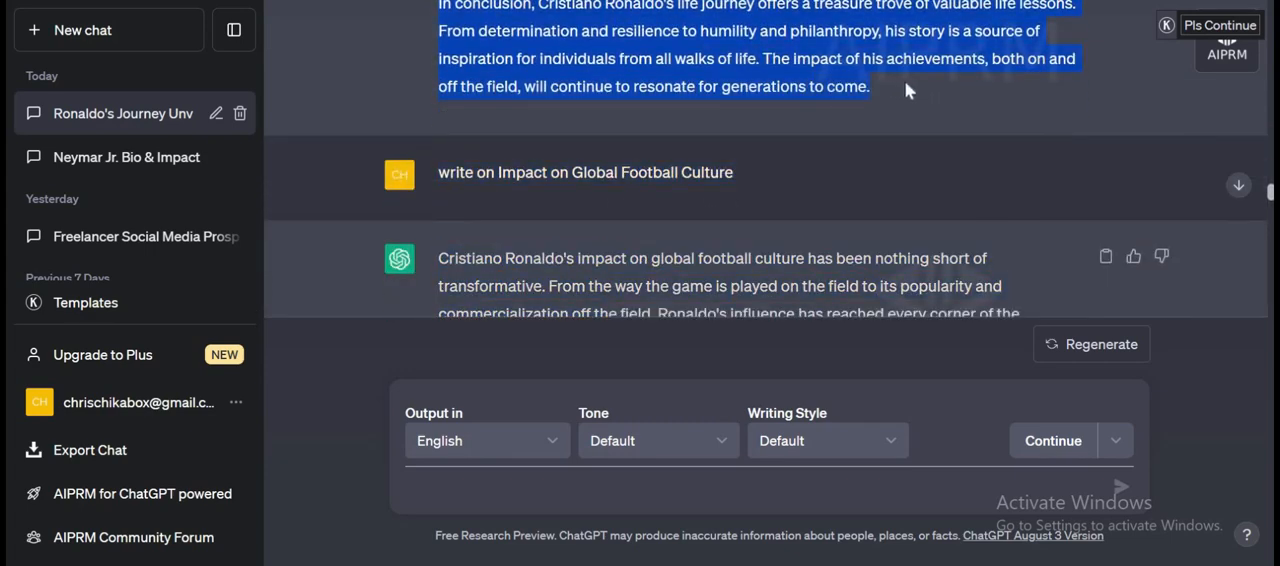
key(ctrl+Tab)
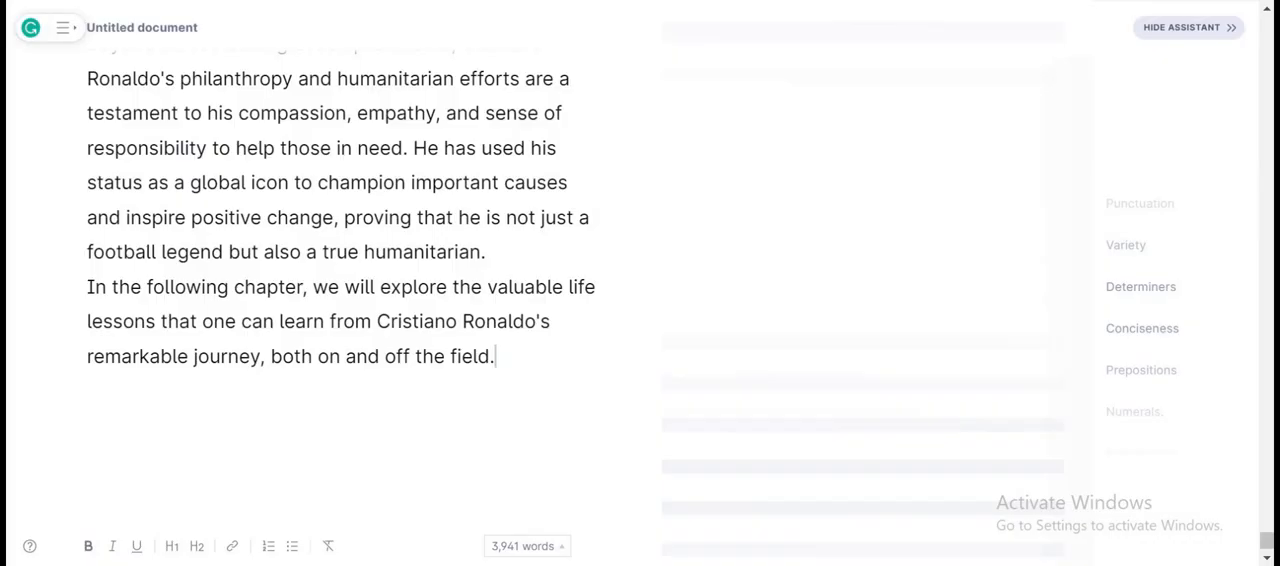
key(Return)
key(Return)
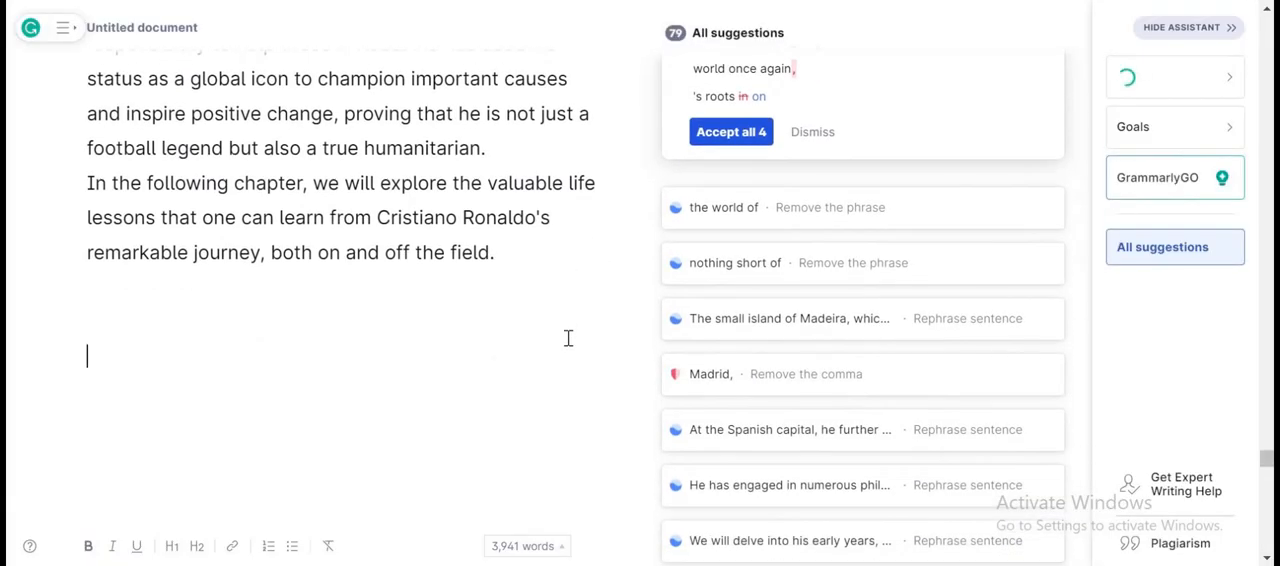
key(ctrl+v)
Copy the "Chapter 8:" label from its heading, paste it after blank lines at the document's end, and change it to "Chapter 9:".
scroll(490, 296, up, 3)
scroll(490, 296, up, 10)
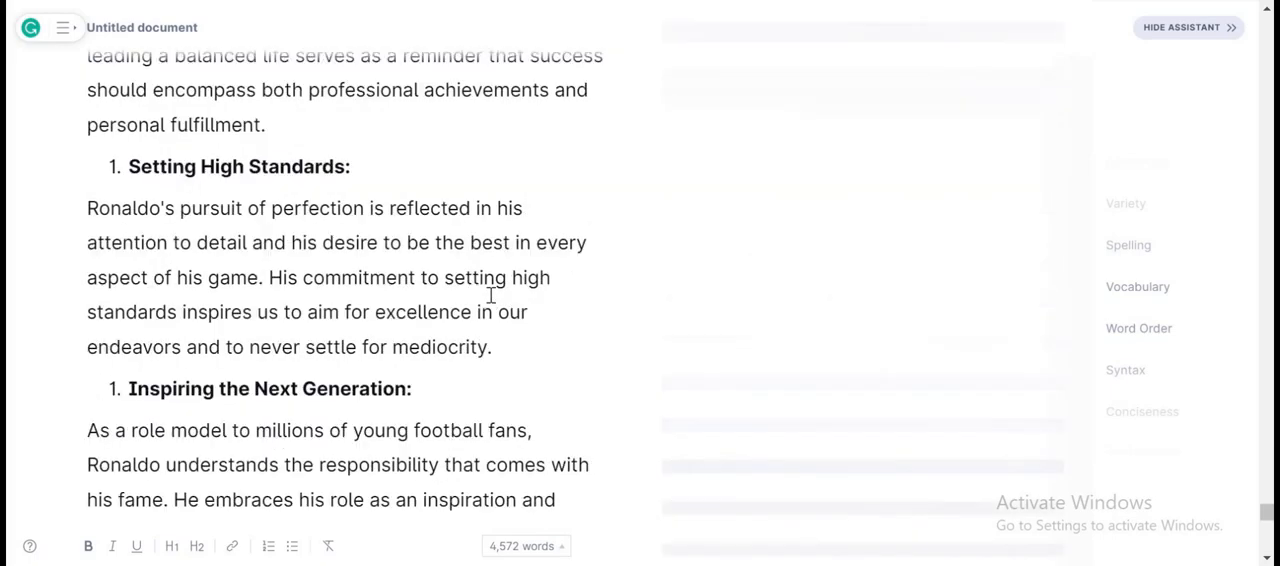
scroll(490, 294, up, 10)
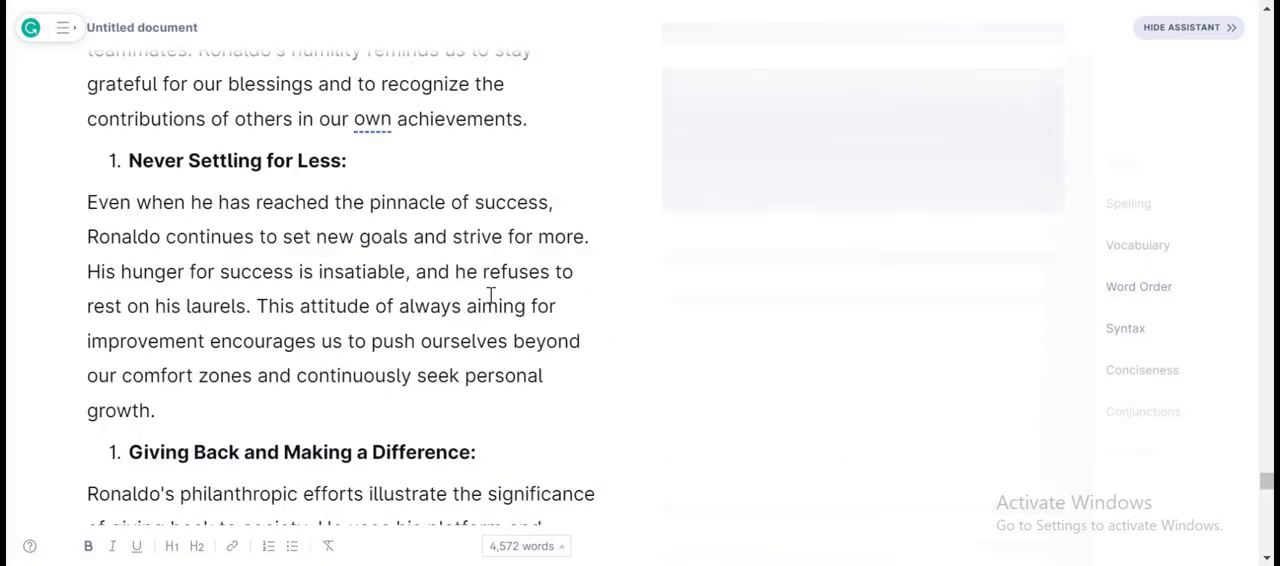
scroll(490, 296, up, 10)
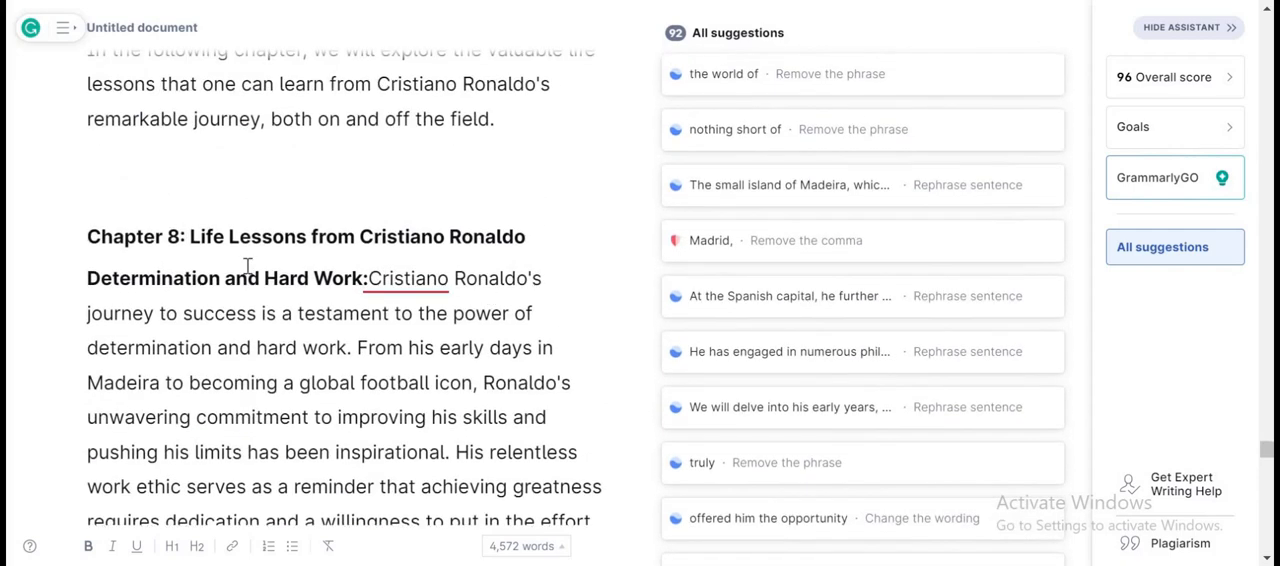
drag(156, 235, 186, 236)
key(ctrl+c)
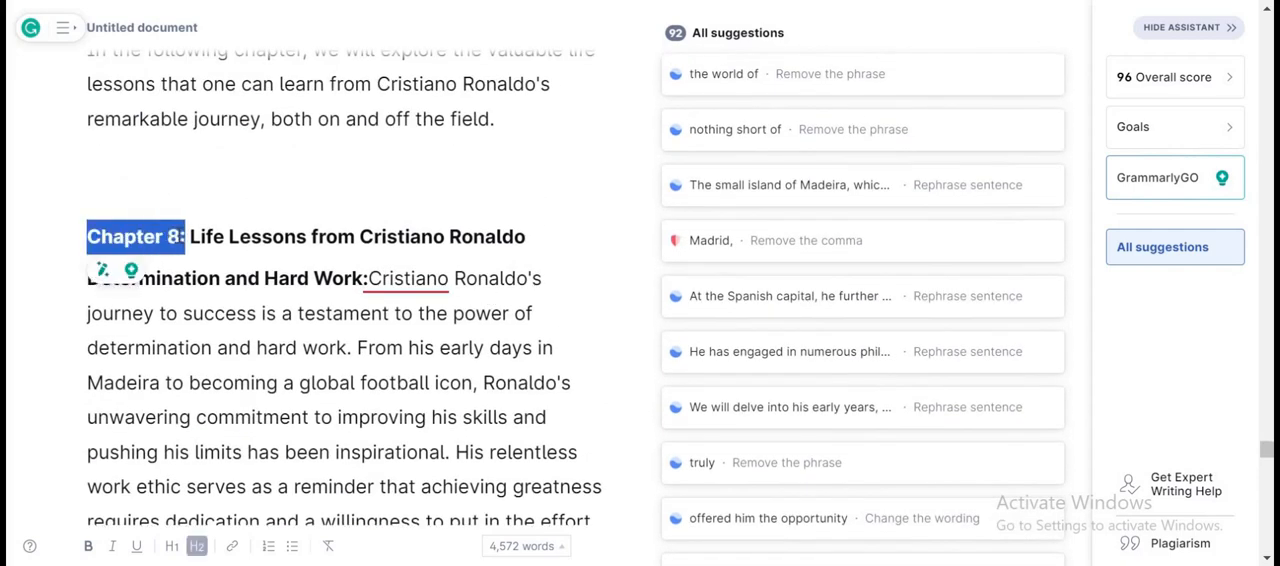
scroll(178, 236, down, 15)
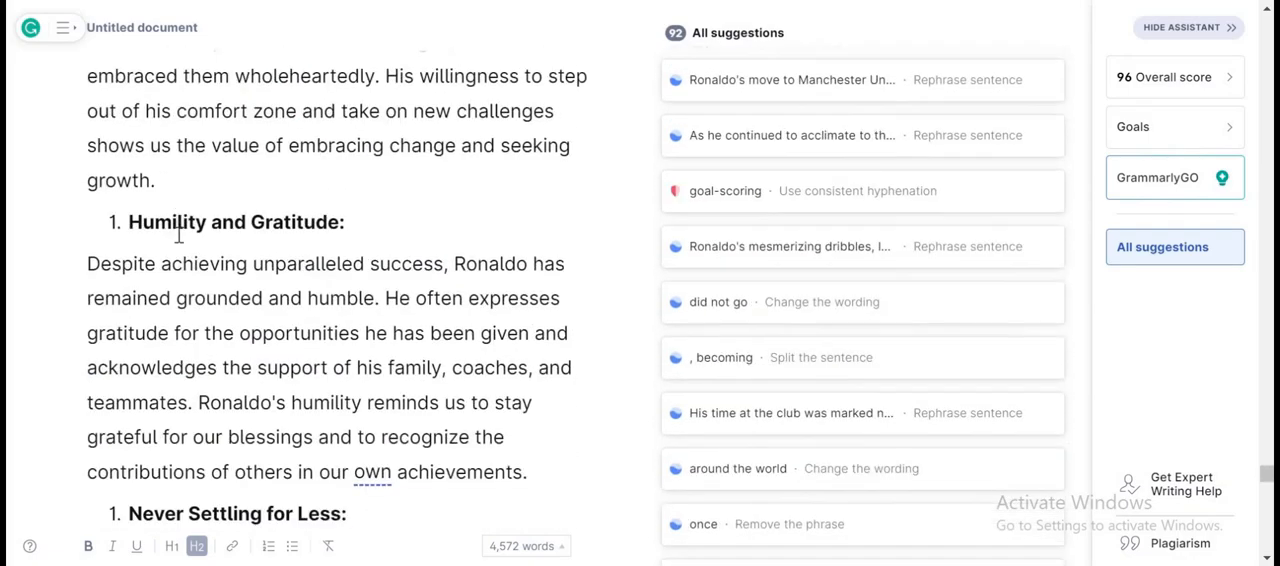
scroll(178, 236, down, 15)
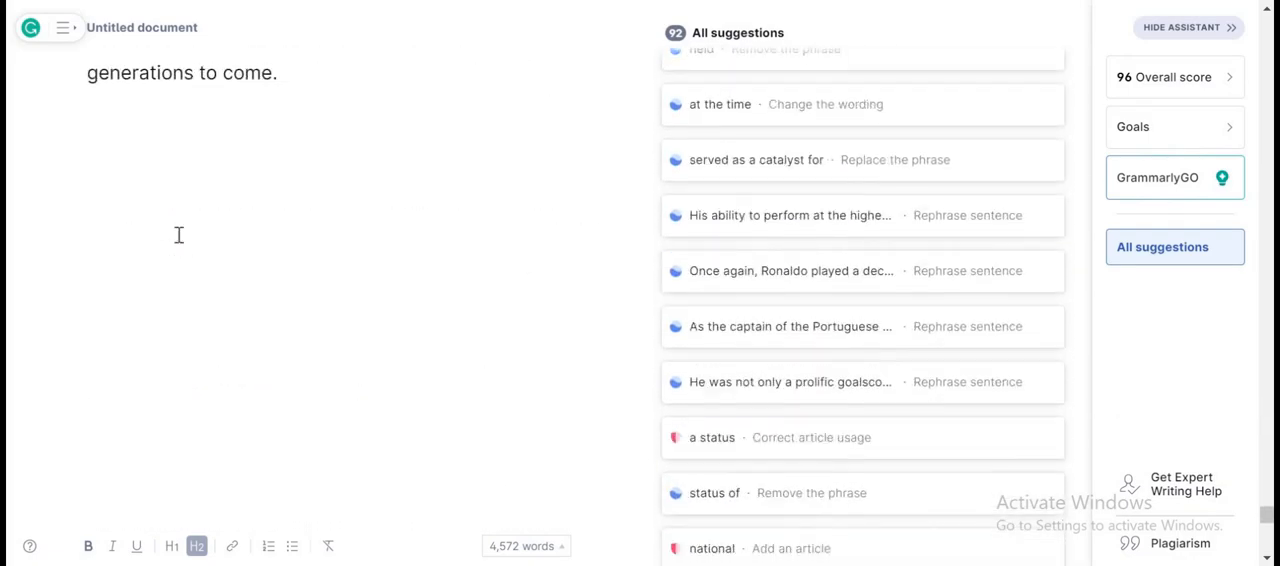
scroll(350, 181, up, 2)
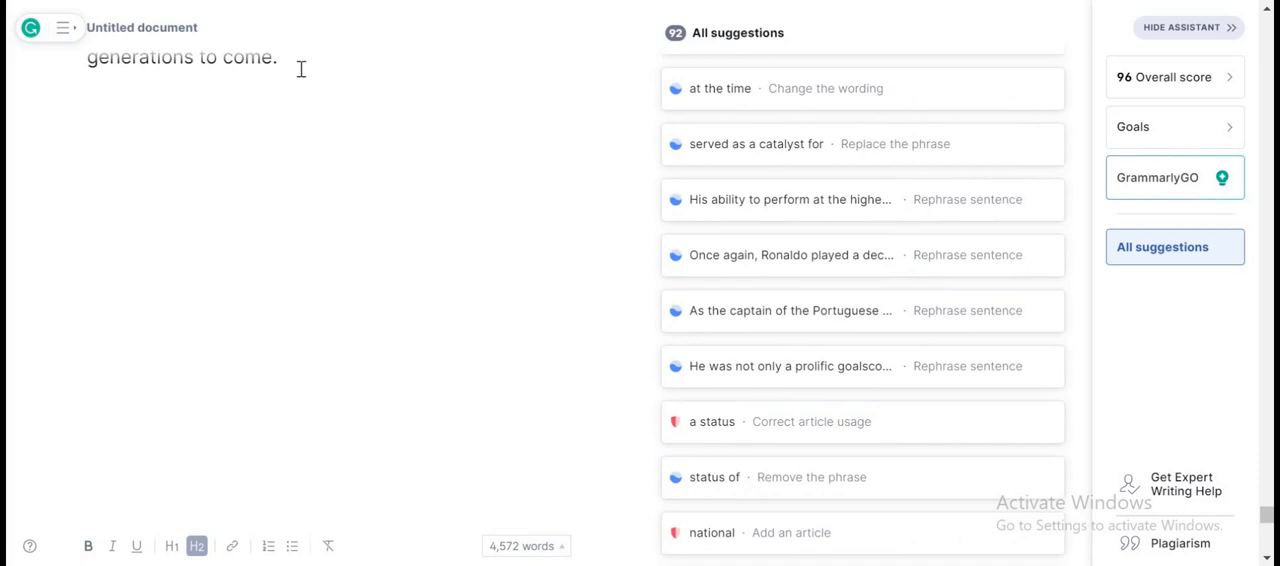
key(Return)
key(Return)
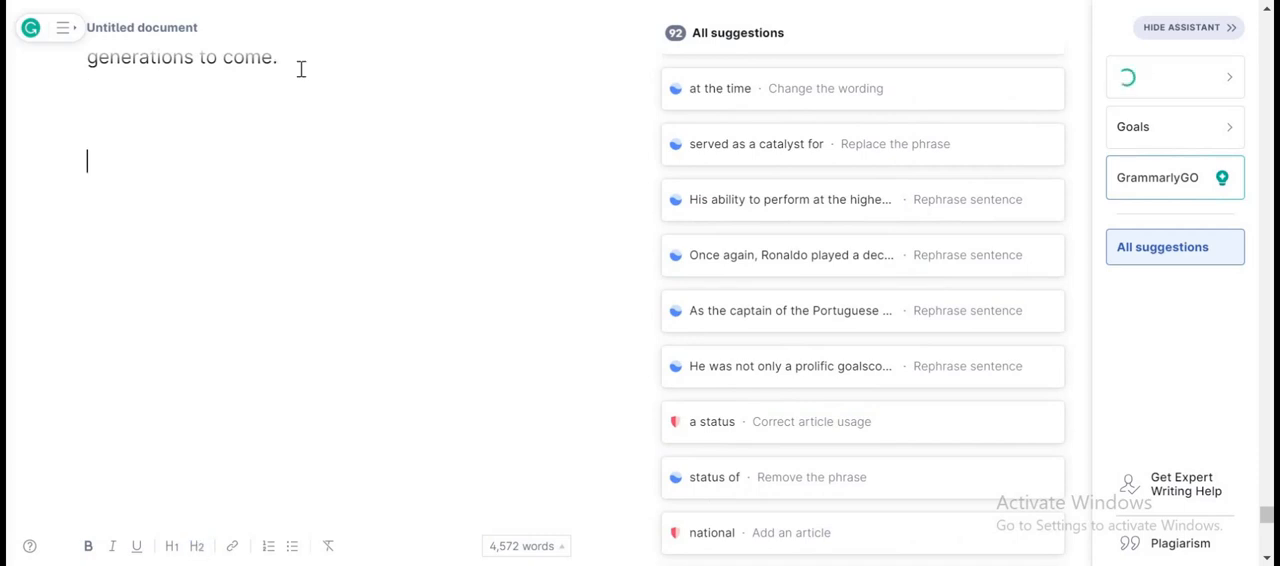
key(ctrl+v)
click(177, 176)
key(BackSpace)
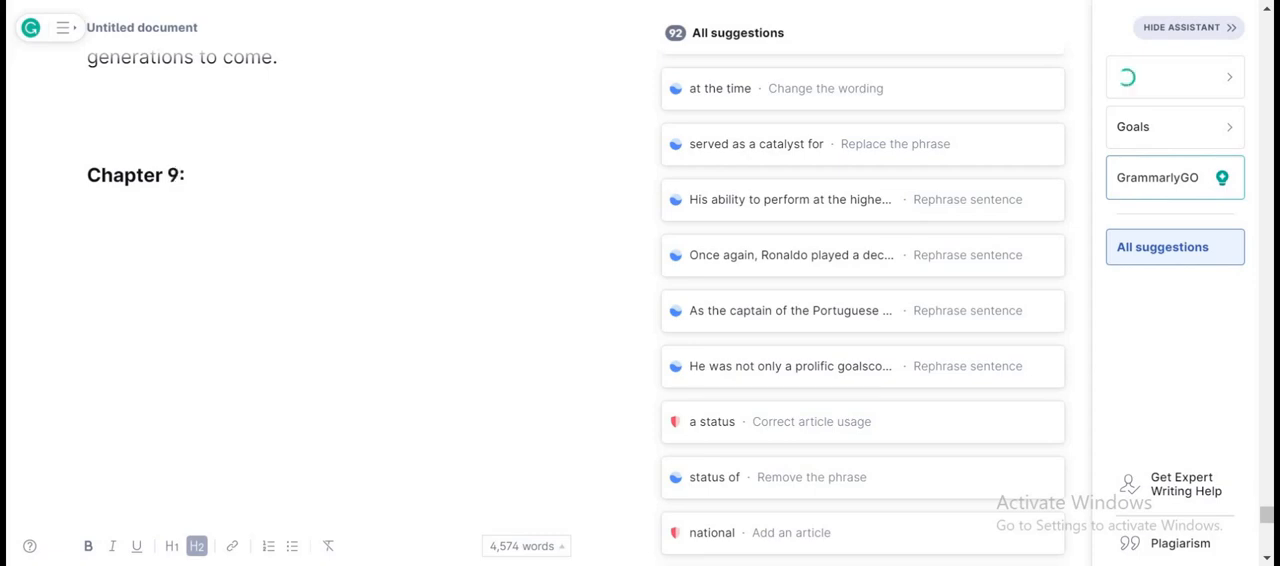
Copy the title "Impact on Global Football Culture" from the ChatGPT prompt and paste it after "Chapter 9:" in the Grammarly document.
key(alt+Tab)
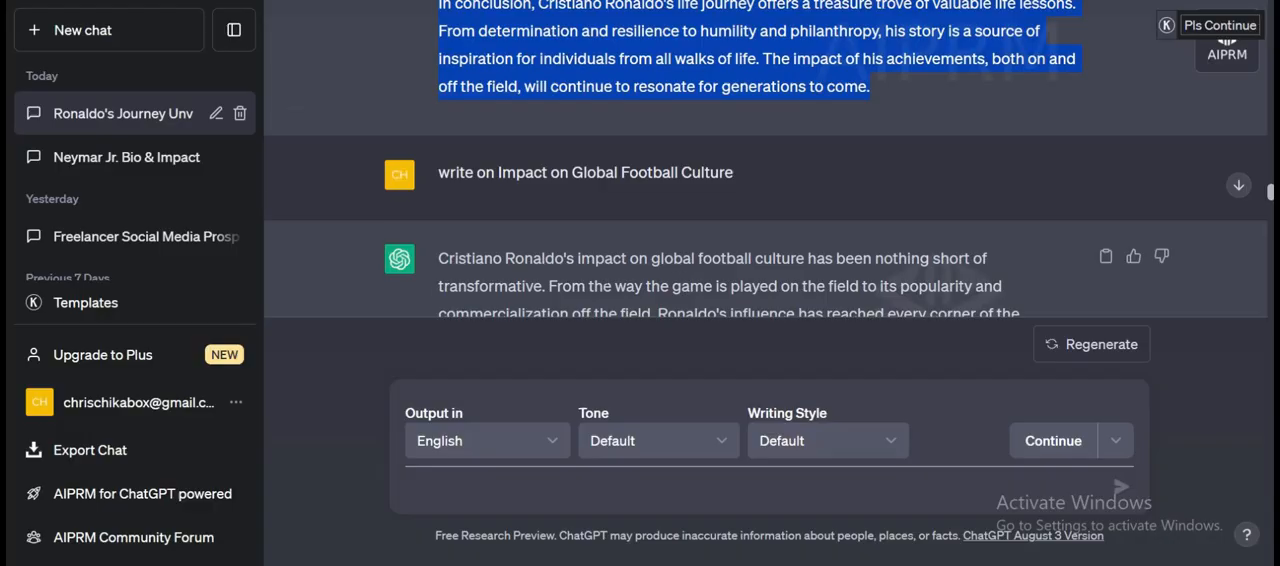
scroll(769, 159, down, 1)
drag(498, 138, 755, 138)
key(ctrl+c)
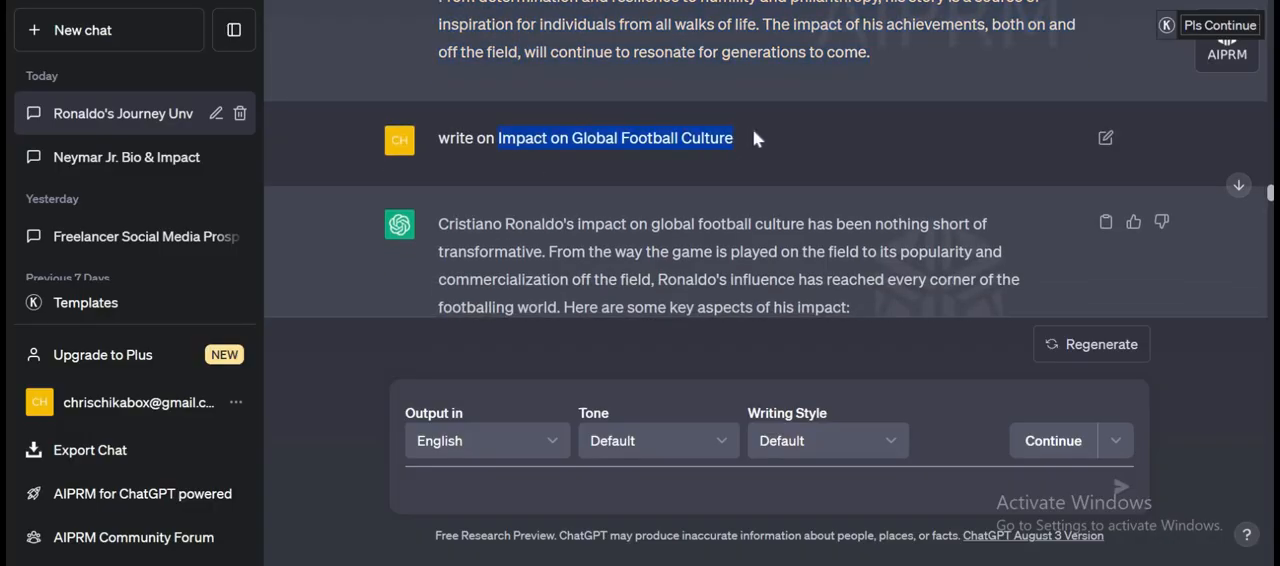
key(alt+Tab)
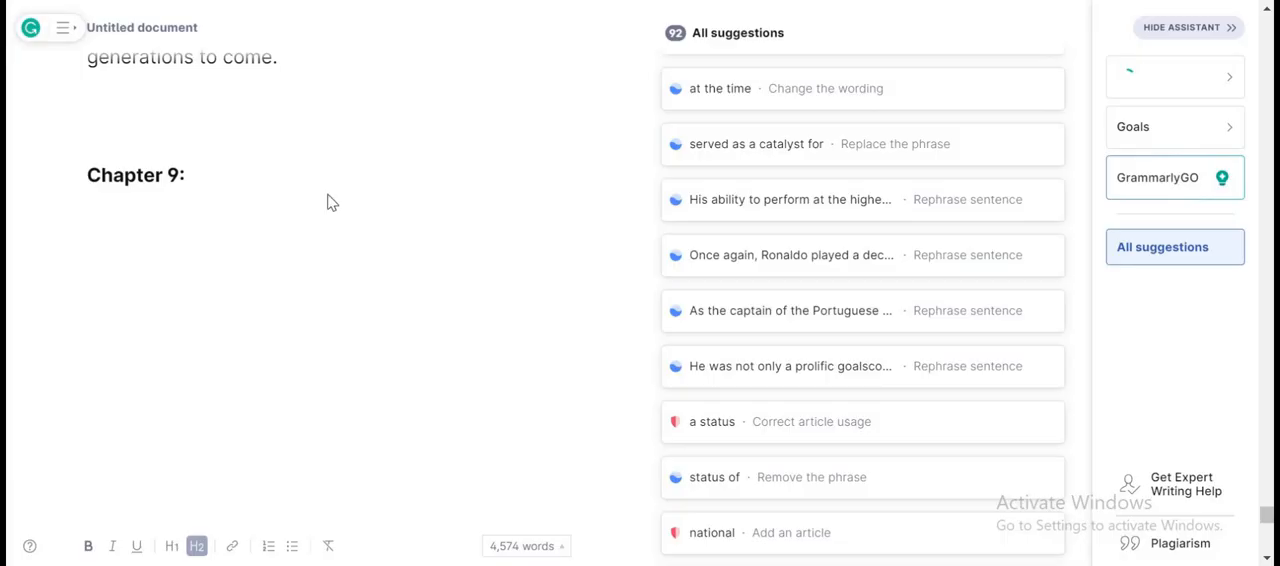
key(ctrl+v)
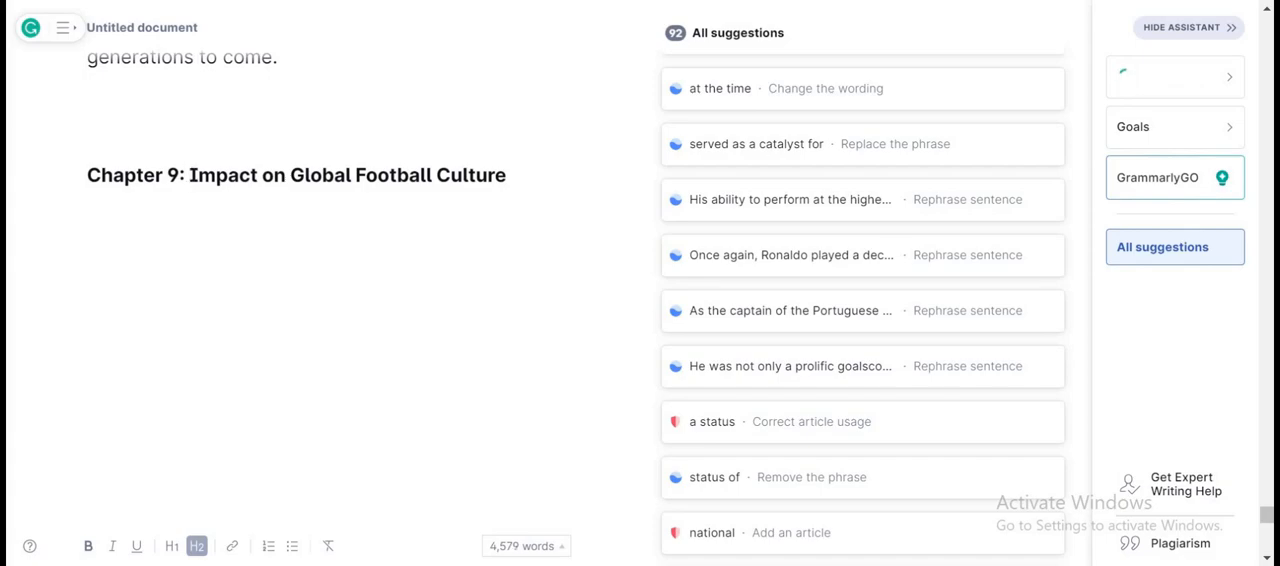
Copy ChatGPT's full answer on Impact on Global Football Culture, paste it under the Chapter 9 heading in Grammarly, and look back through the pasted text.
key(alt+Tab)
scroll(766, 159, down, 1)
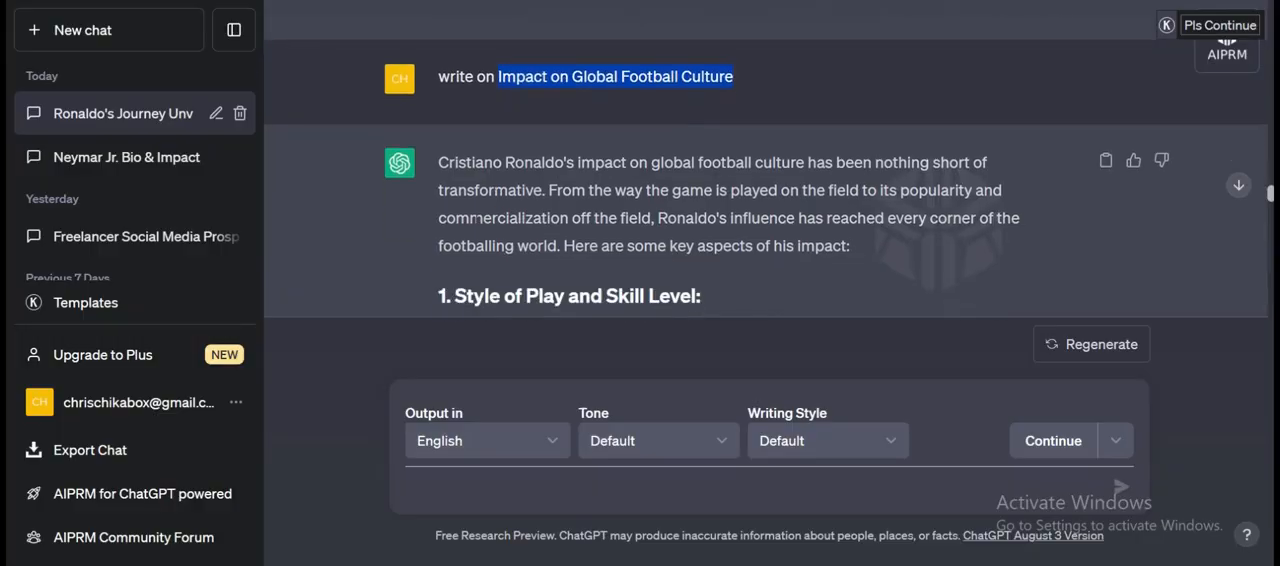
drag(437, 158, 757, 204)
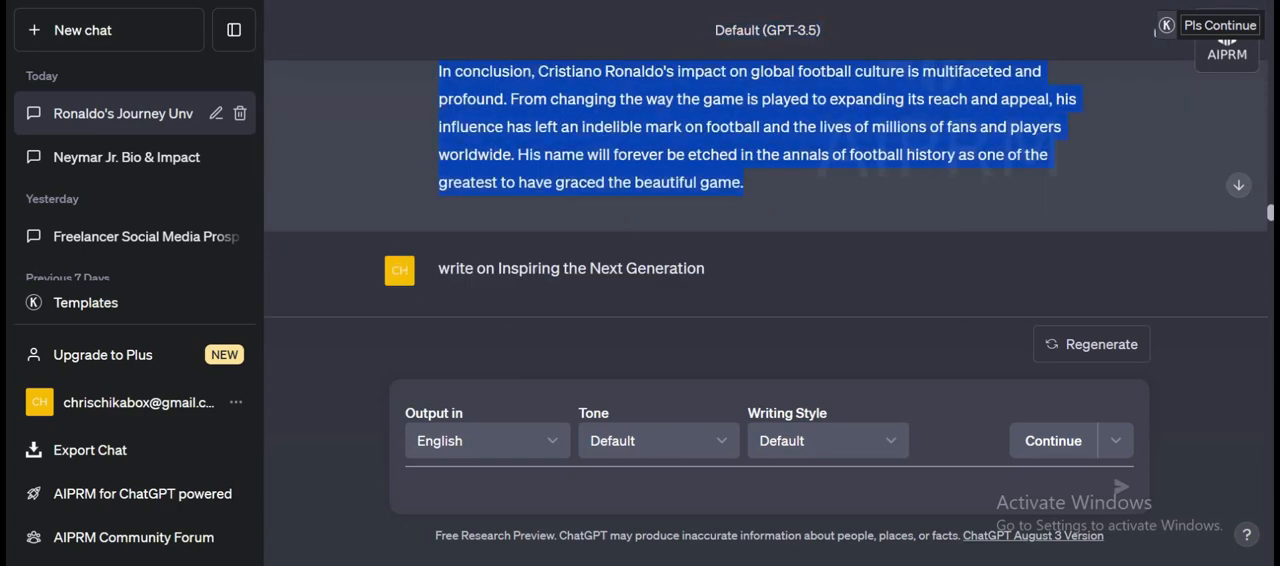
key(alt+Tab)
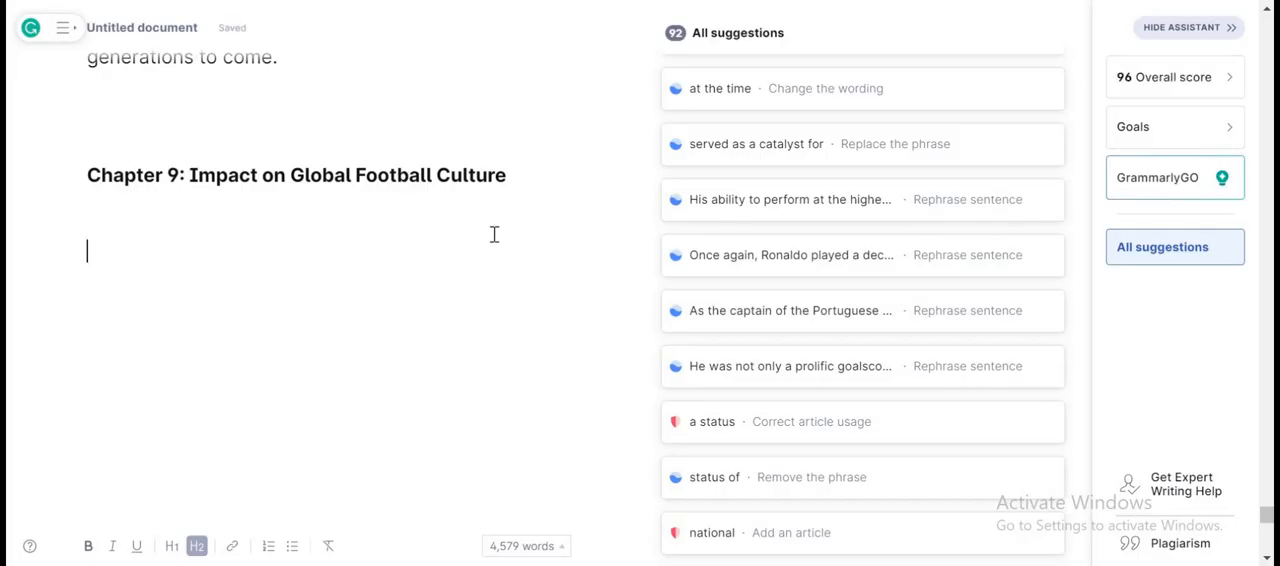
key(ctrl+v)
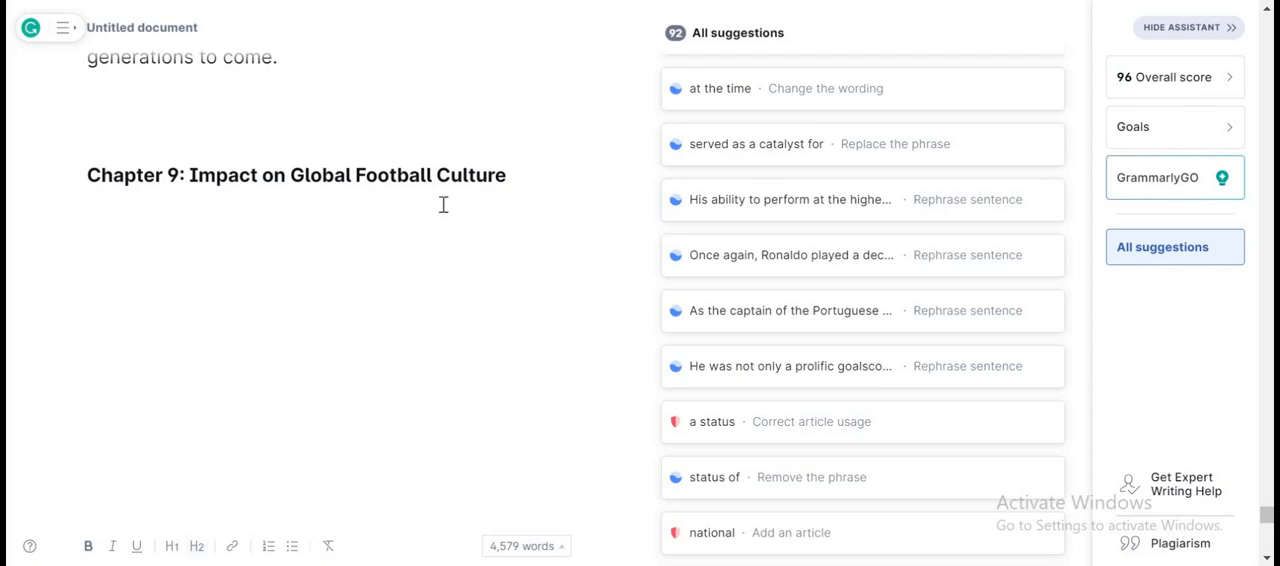
scroll(336, 226, up, 2)
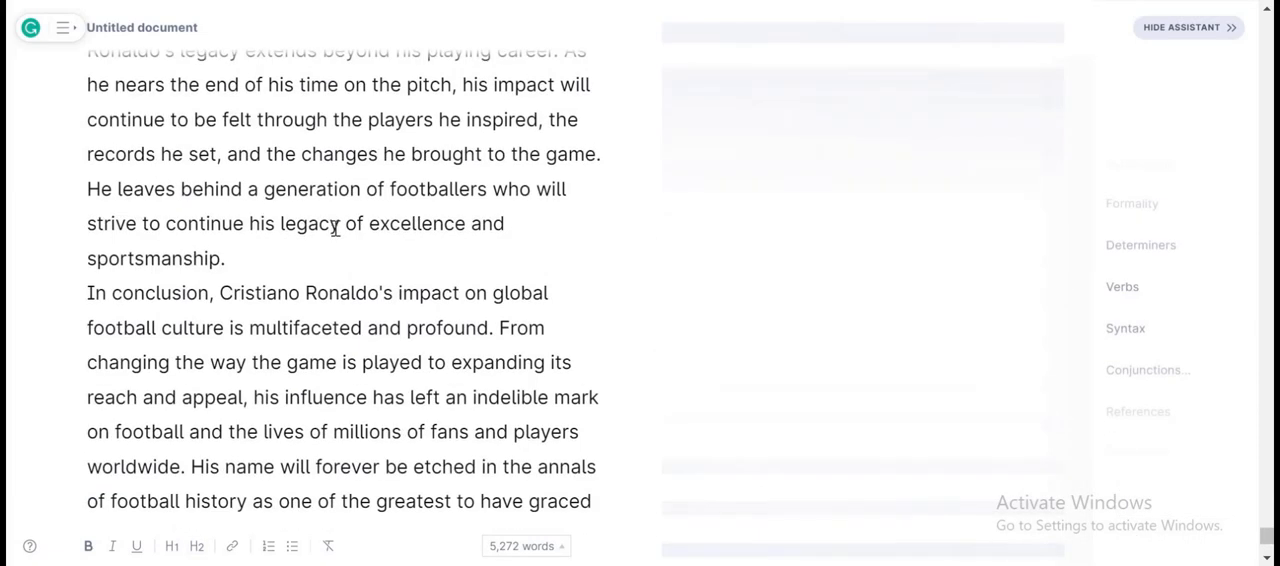
scroll(336, 226, up, 5)
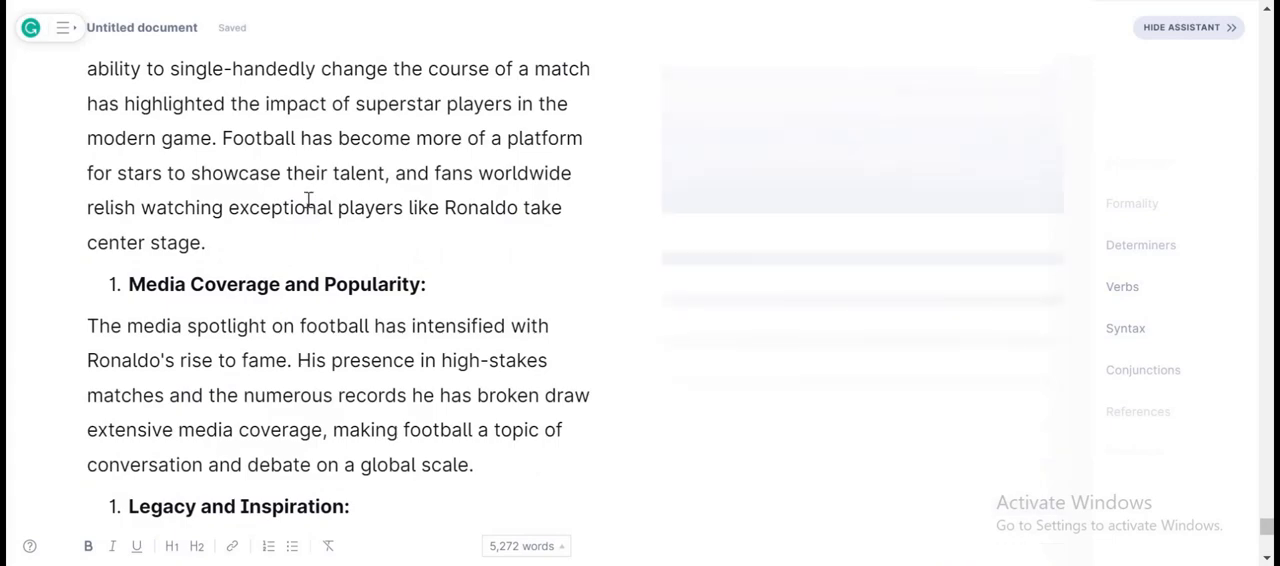
scroll(308, 203, up, 3)
scroll(443, 209, up, 3)
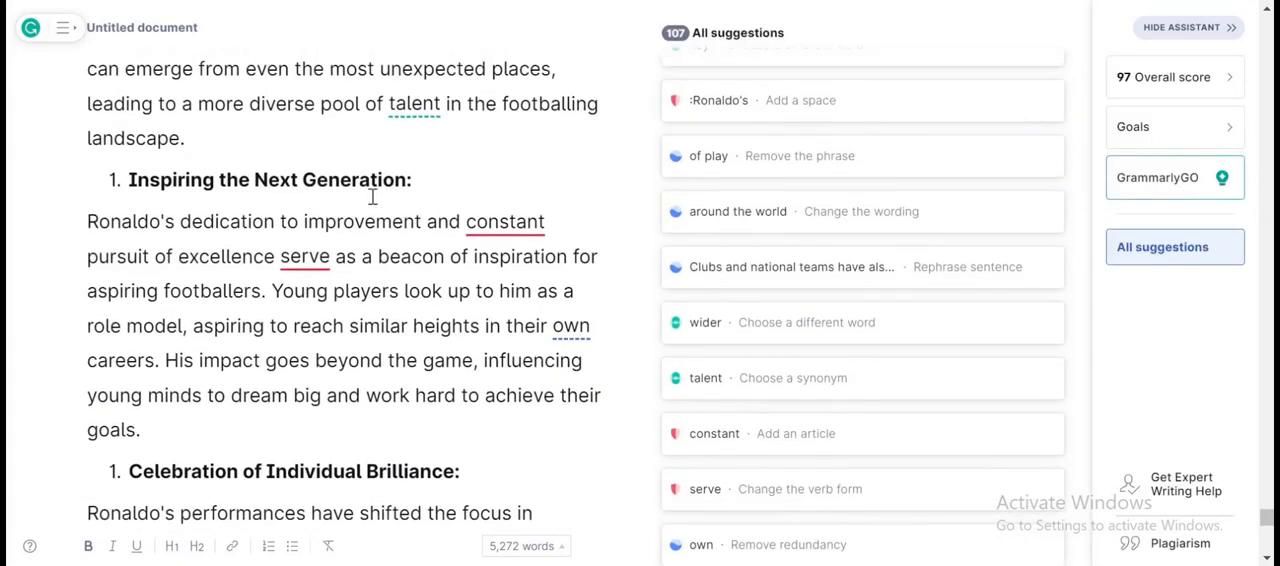
scroll(372, 197, up, 10)
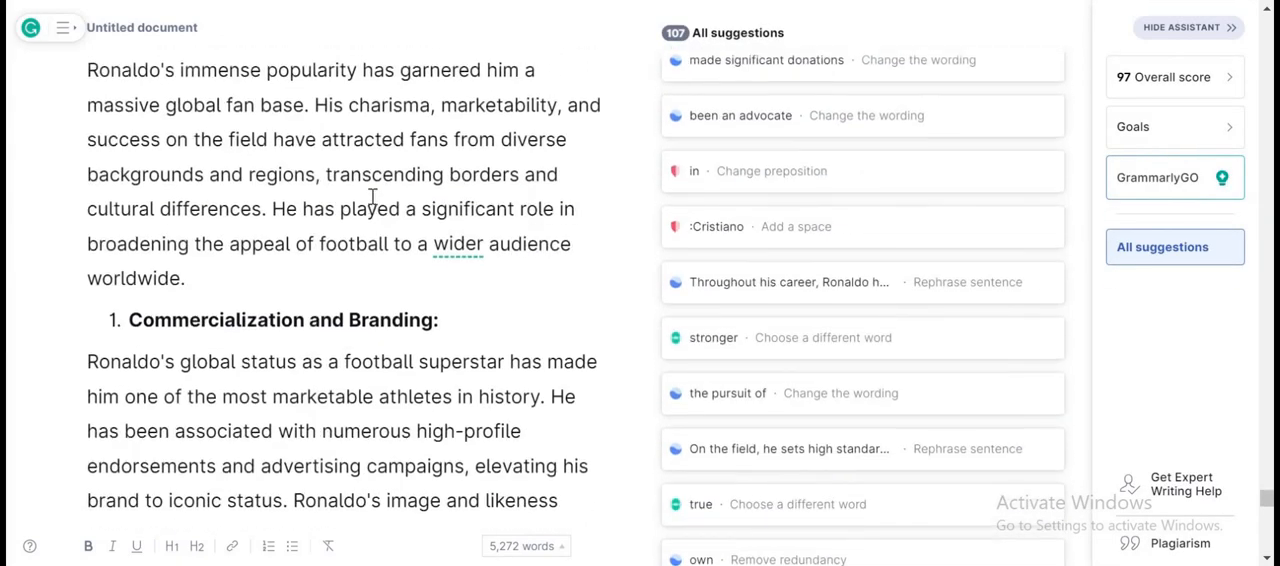
Copy the "Chapter 9:" label from its heading and paste it after blank lines at the end of the document.
scroll(372, 197, up, 12)
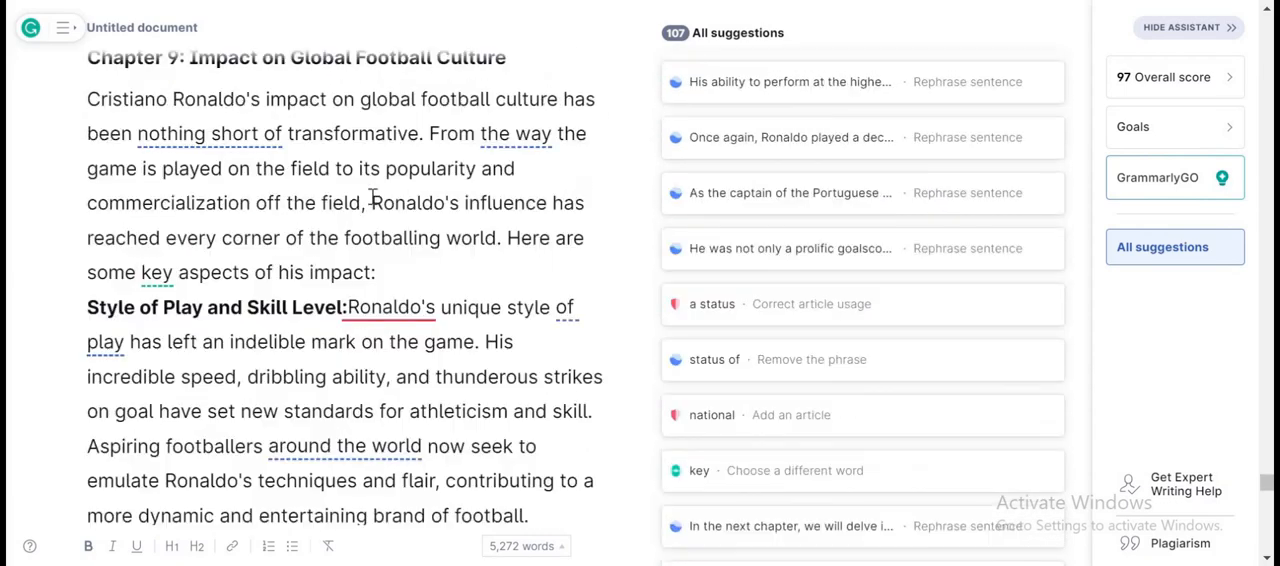
scroll(372, 197, up, 5)
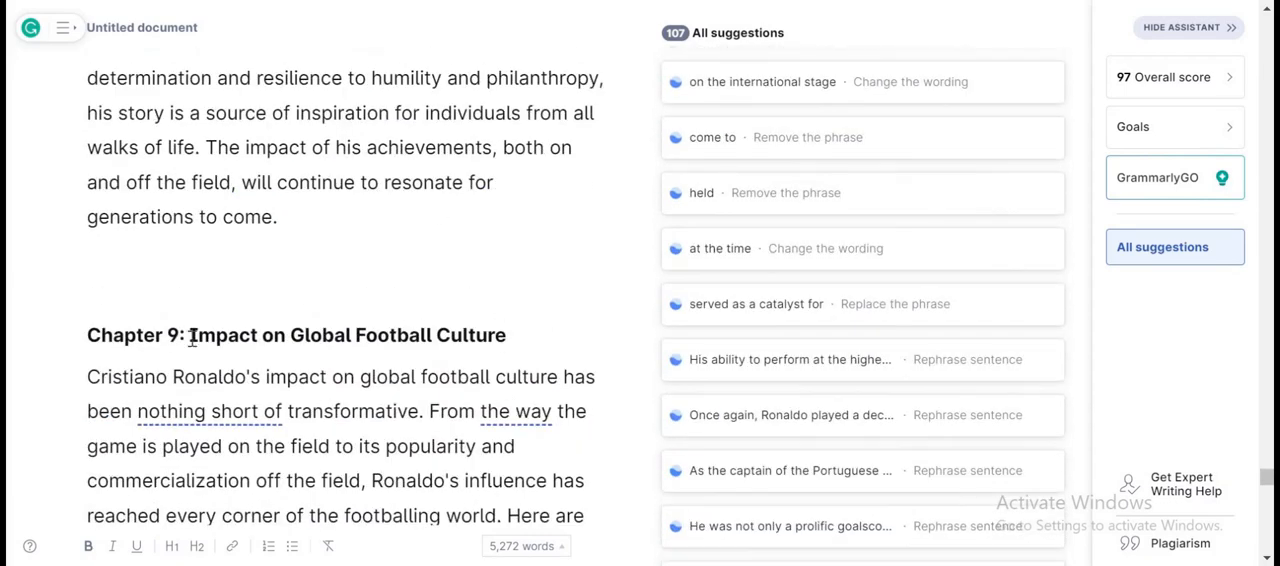
drag(189, 336, 87, 336)
key(ctrl+c)
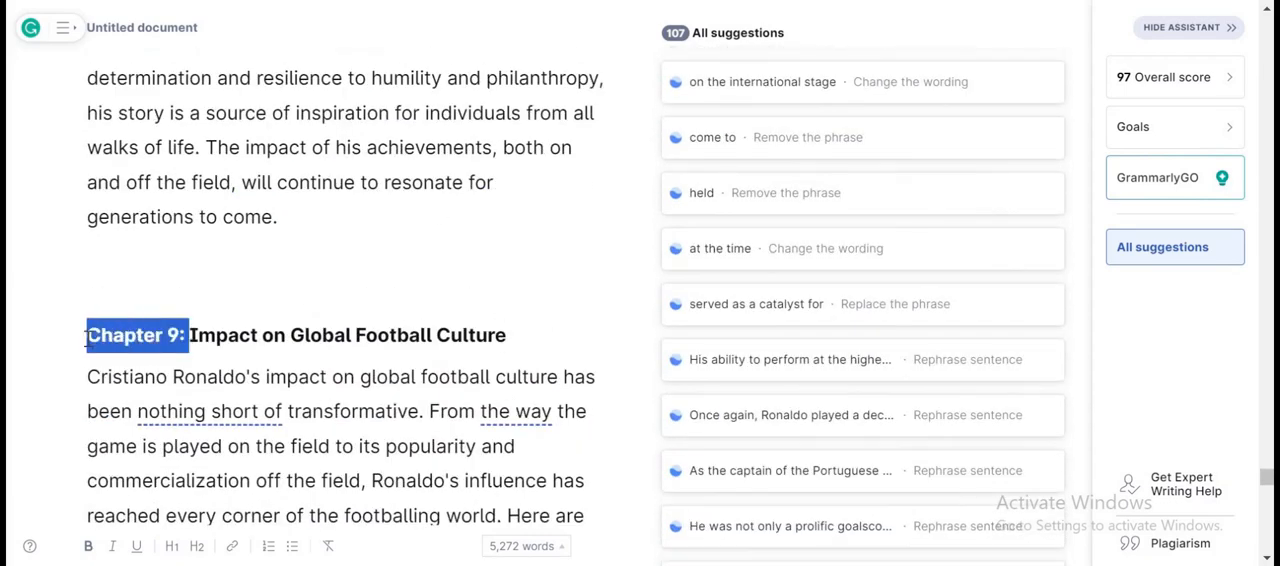
scroll(88, 338, down, 1)
scroll(88, 338, down, 20)
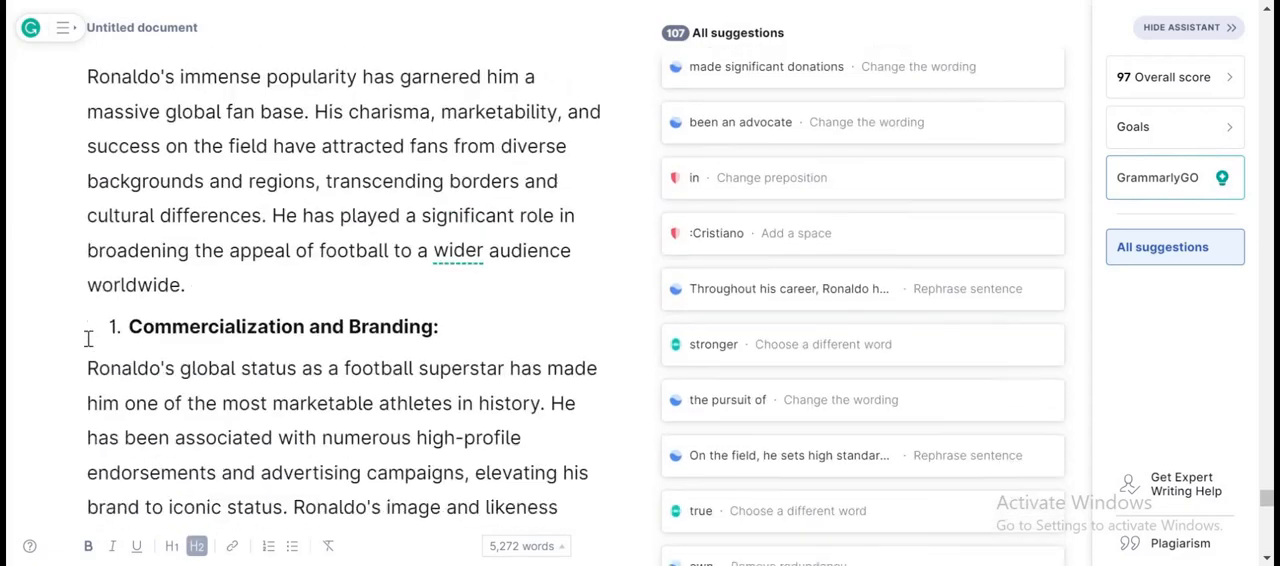
scroll(88, 338, down, 10)
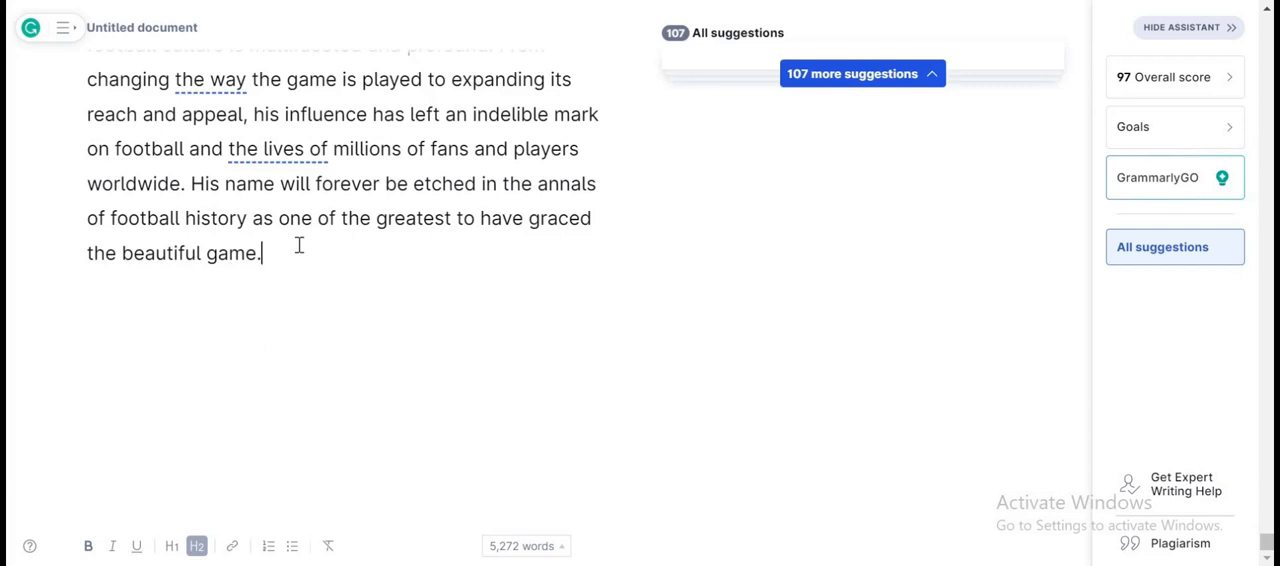
key(Return)
key(Return)
key(Return)
key(ctrl+v)
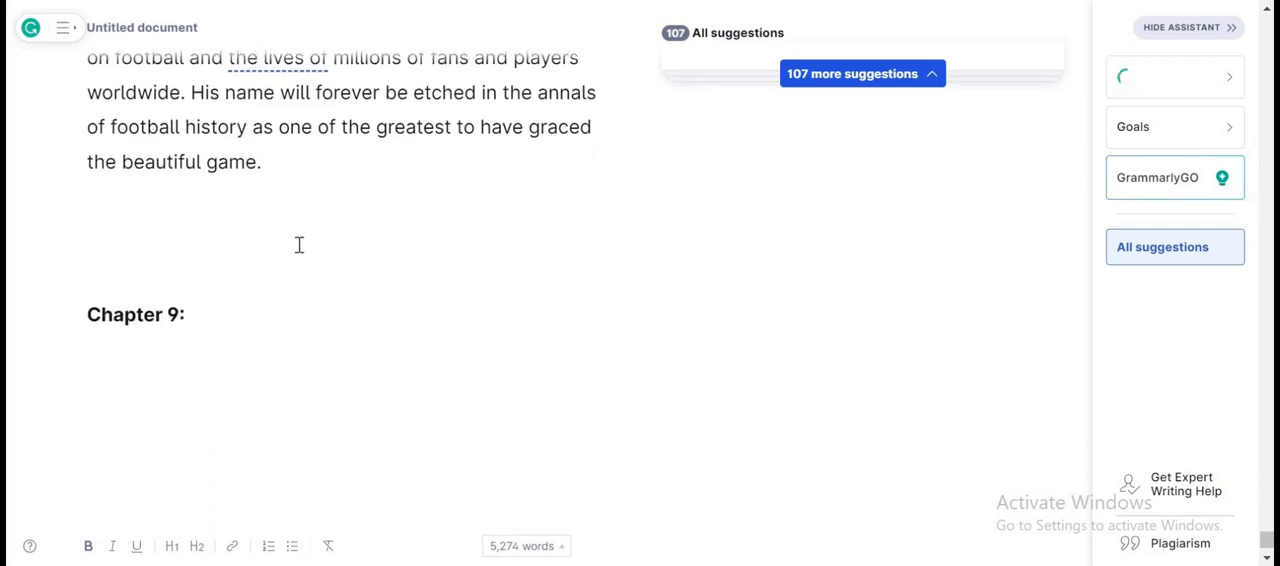
Paste a second copy of the chapter label below the first and renumber the two labels "Chapter 10:" and "Chapter 11:".
key(Return)
key(ctrl+v)
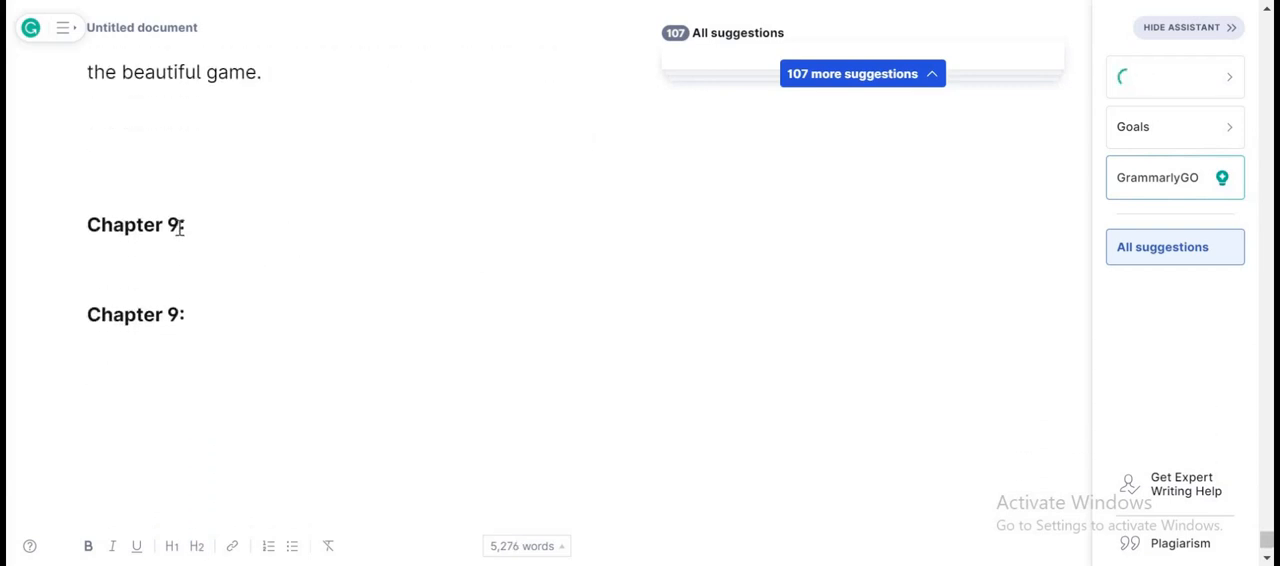
click(180, 225)
key(BackSpace)
text(10)
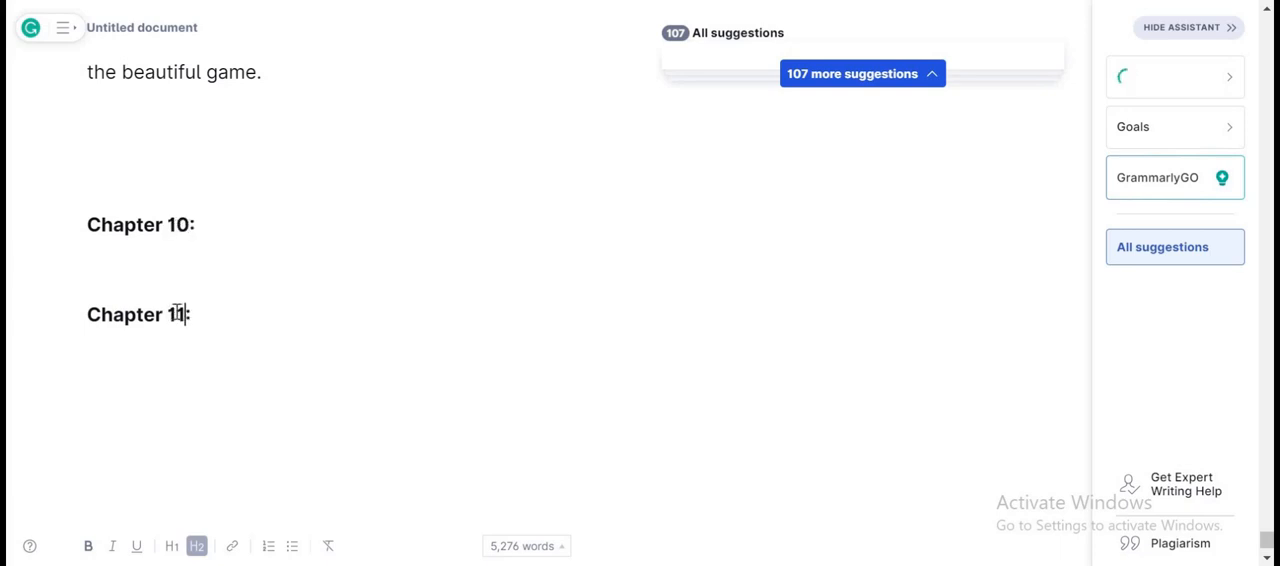
Paste another copy of the chapter label below "Chapter 11:" and renumber it as "Chapter 12:".
key(Return)
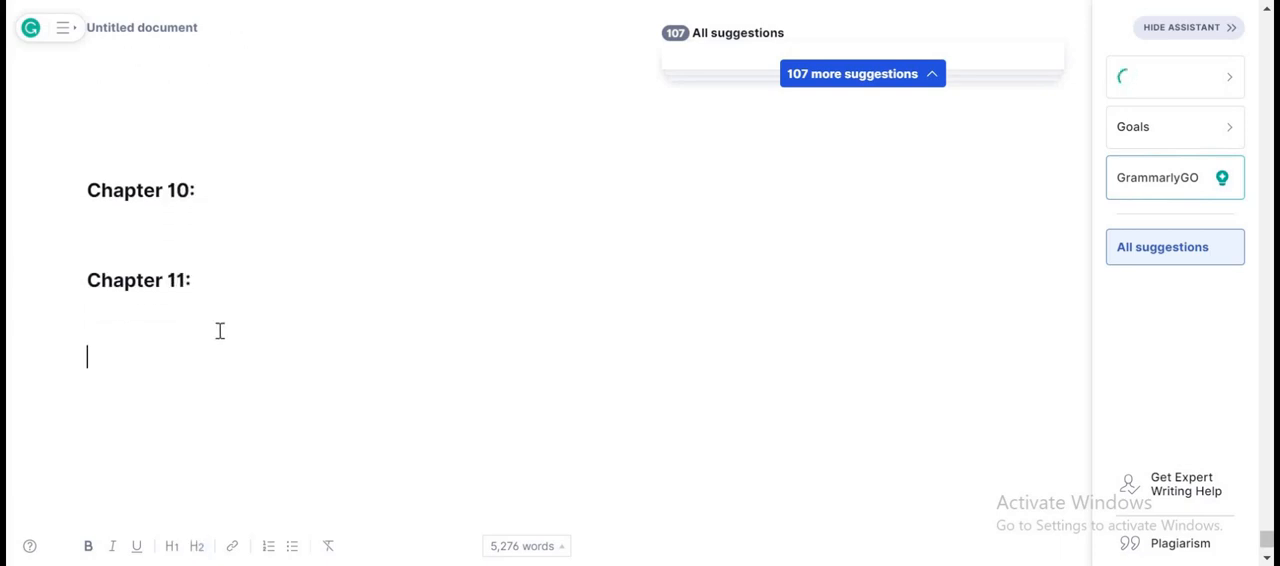
key(ctrl+v)
click(181, 315)
key(BackSpace)
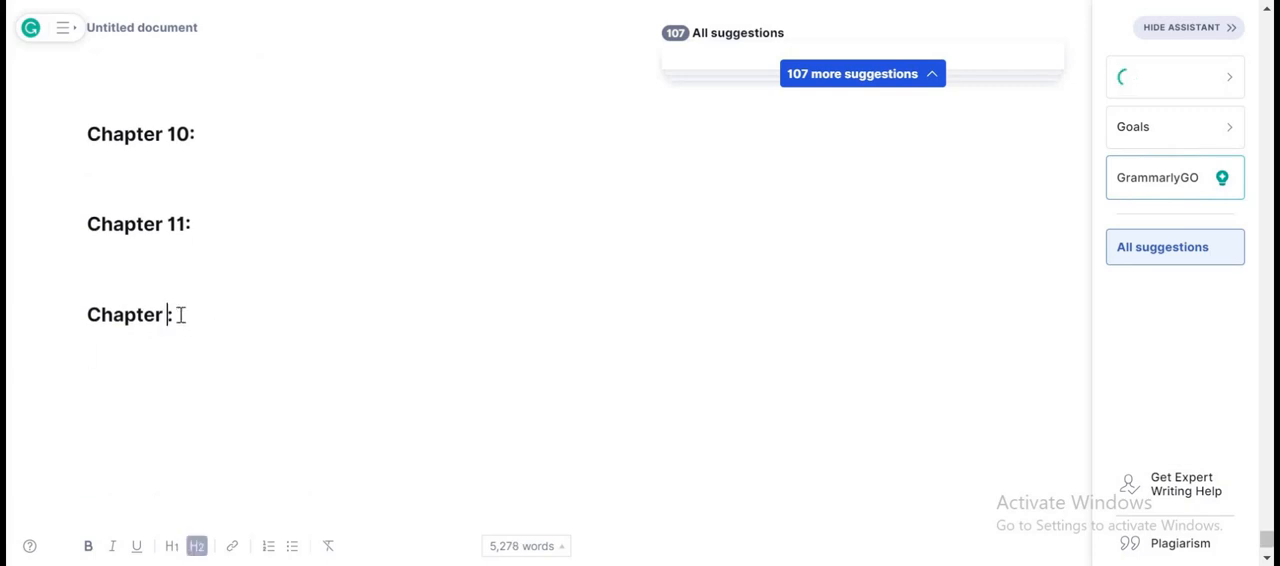
text(12)
Add one more pasted chapter label below "Chapter 12:" and change its number to 13.
key(Return)
key(ctrl+v)
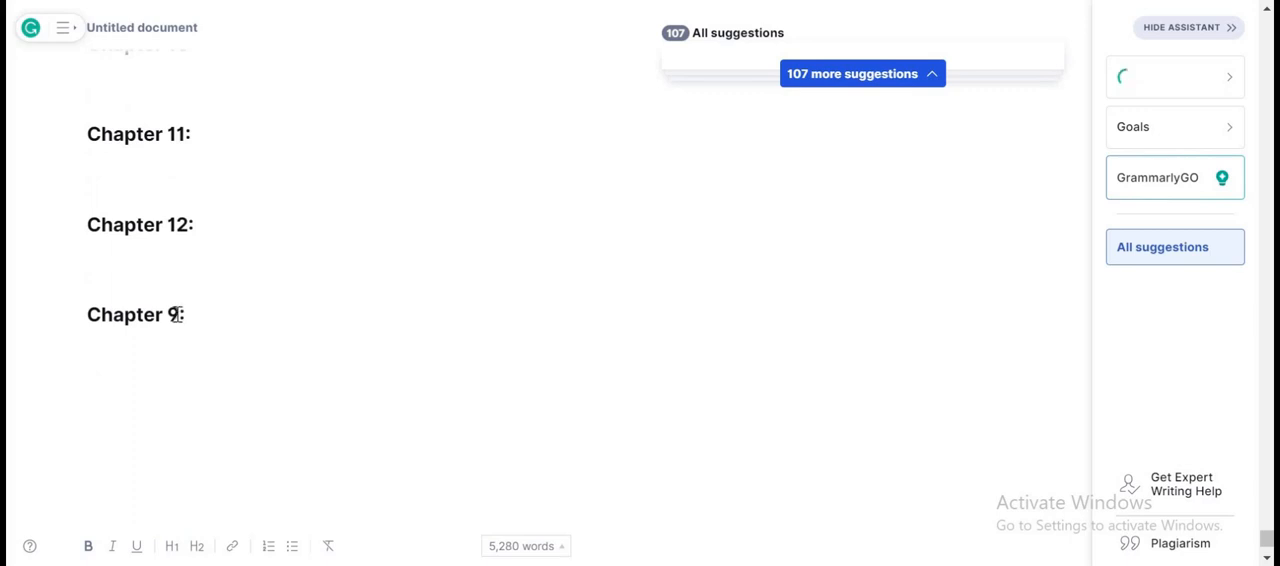
click(177, 315)
key(BackSpace)
text(13)
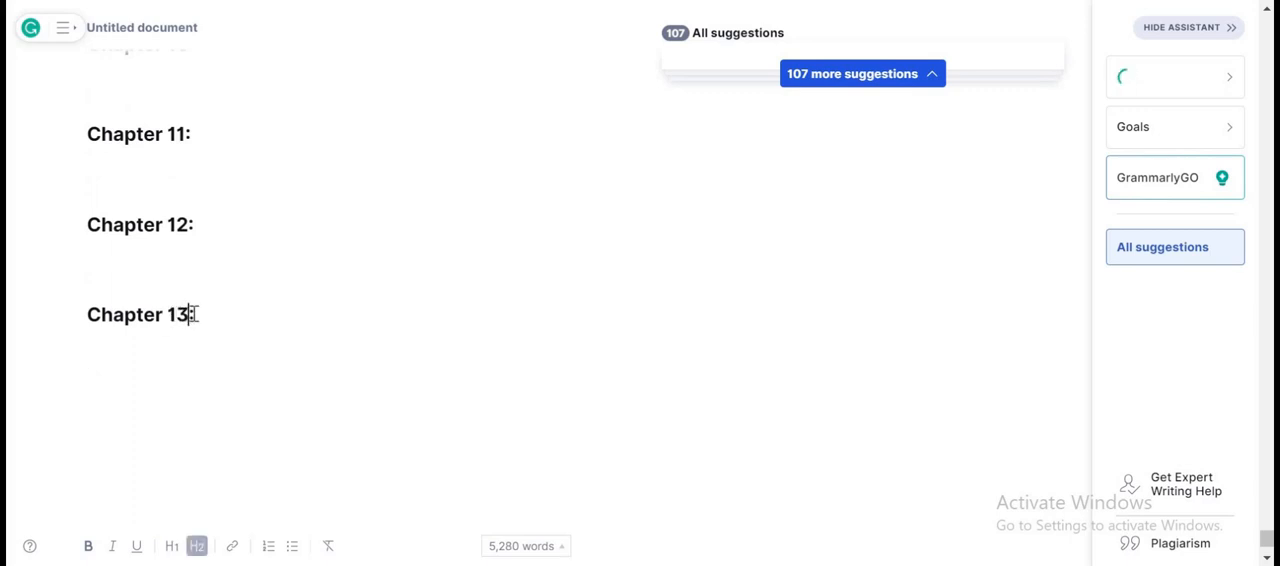
Paste the chapter label once more below "Chapter 13:" and change its number to 14.
key(Down)
key(Return)
key(ctrl+v)
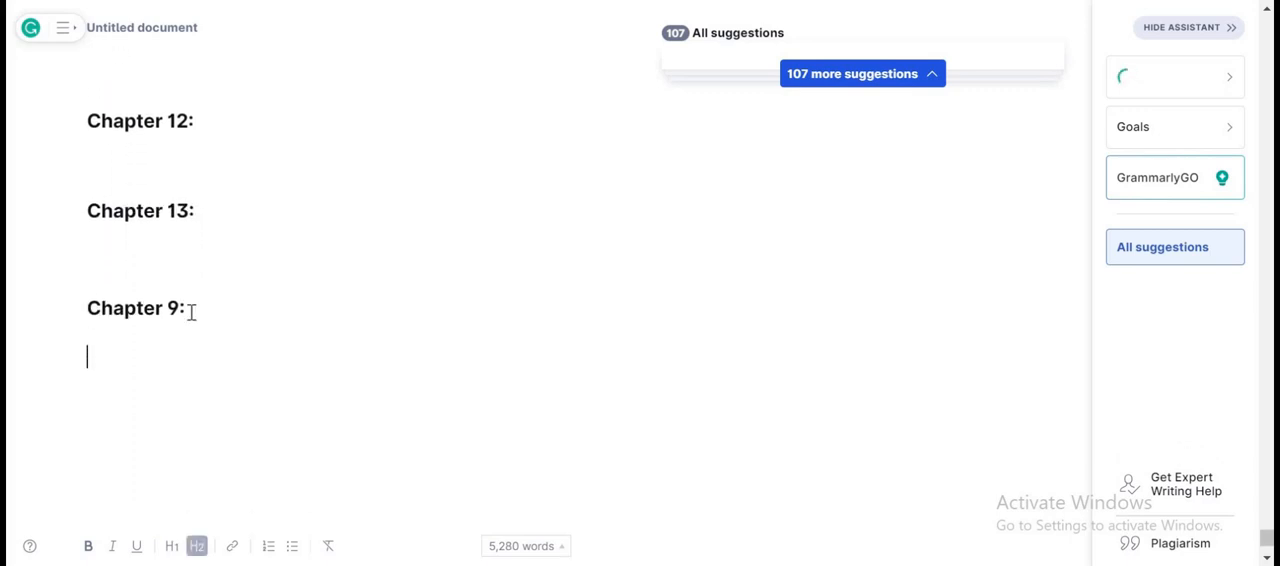
click(178, 308)
key(BackSpace)
text(14)
Copy the title "Inspiring the Next Generation" from the ChatGPT prompt and paste it after "Chapter 10:" in the Grammarly document.
key(alt+Tab)
scroll(610, 256, down, 1)
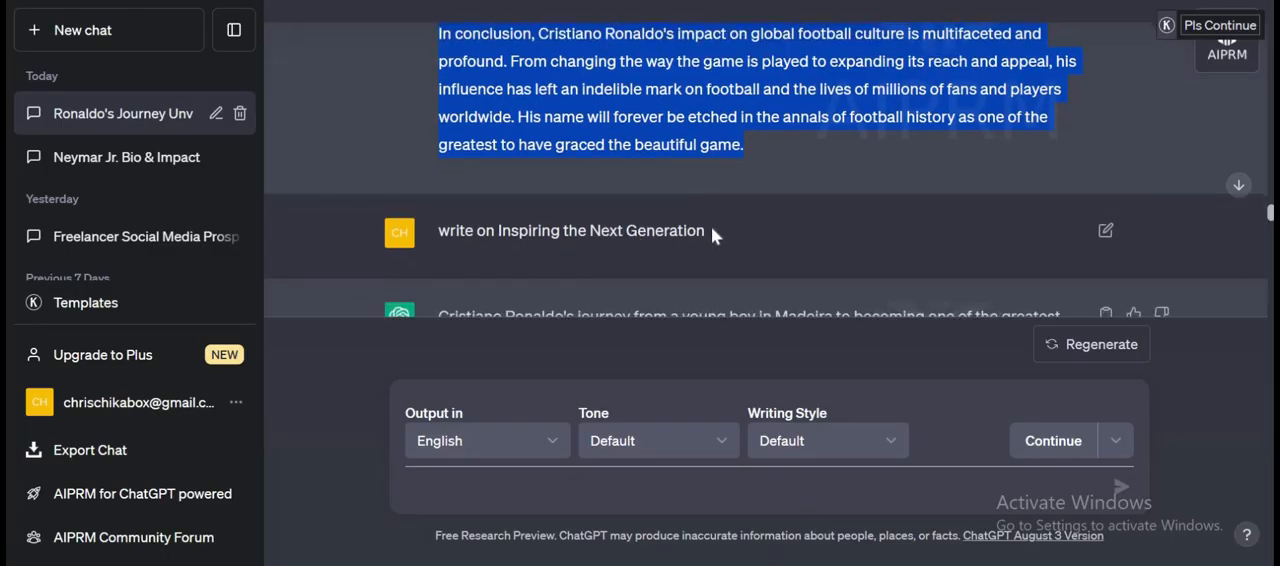
drag(709, 229, 499, 240)
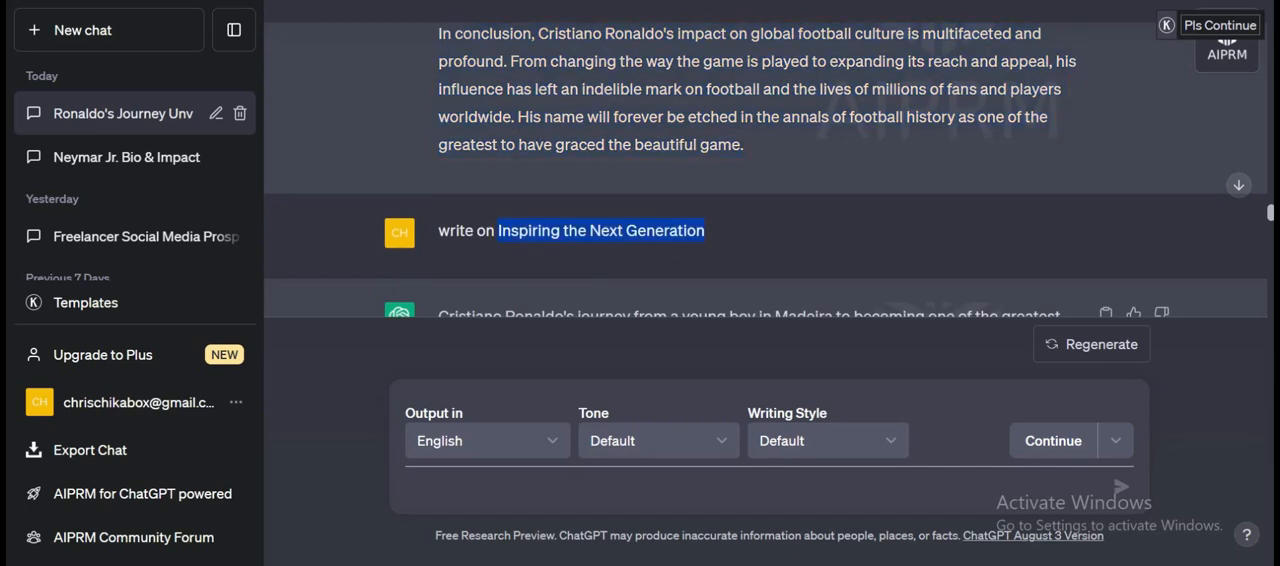
key(alt+Tab)
scroll(440, 180, up, 5)
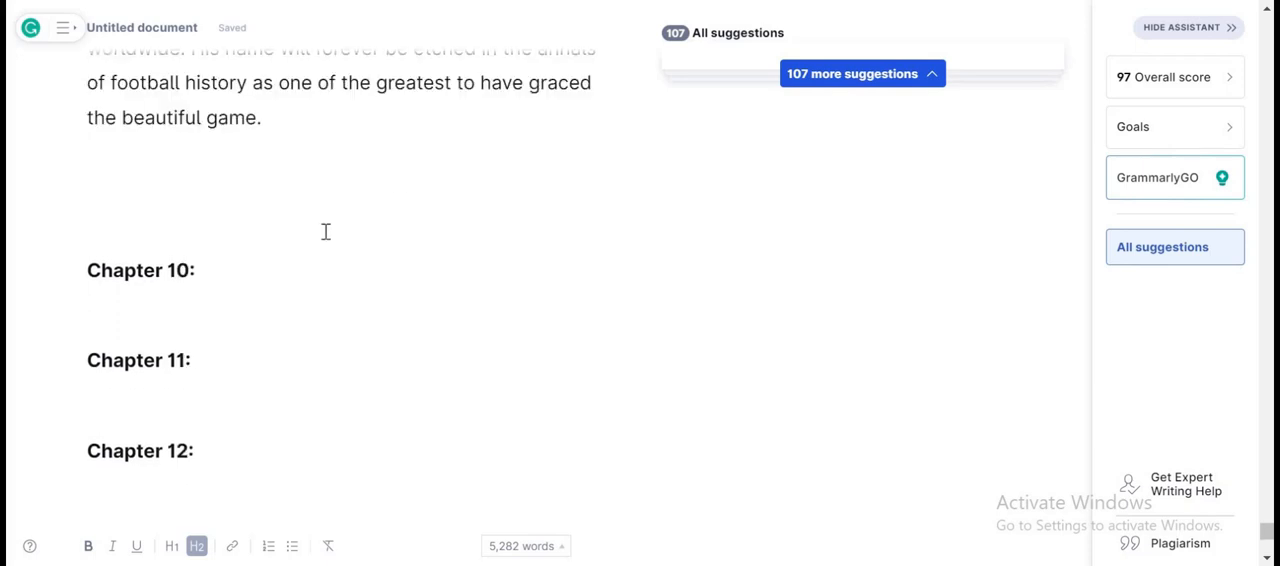
click(290, 263)
text(Inspiring the Next Generation)
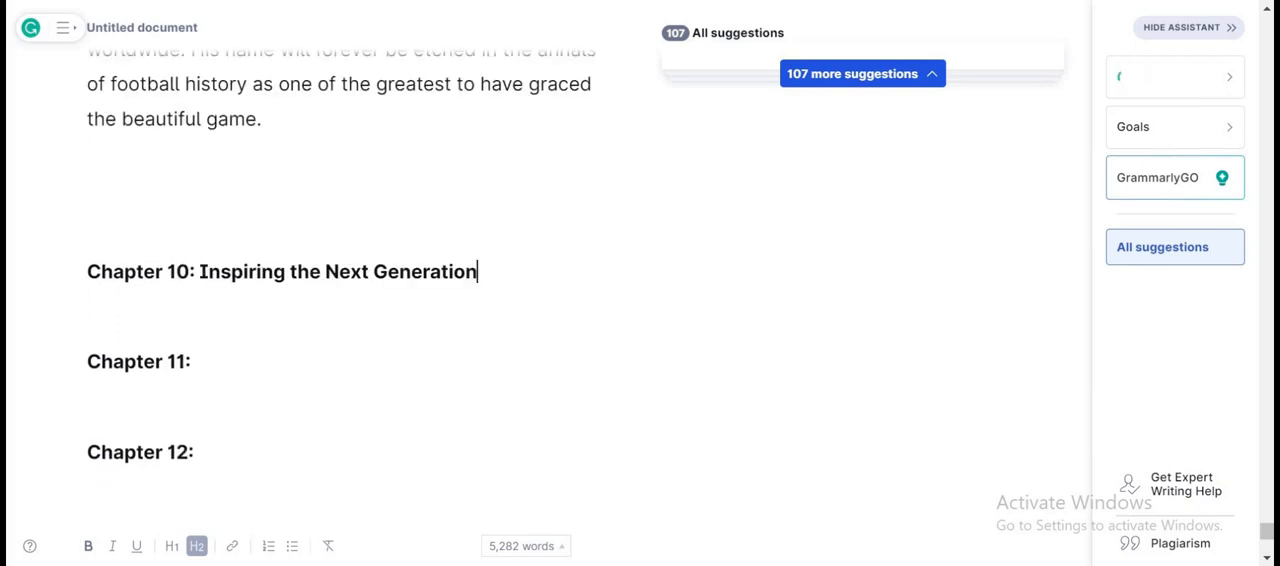
Copy ChatGPT's full answer on Inspiring the Next Generation and paste it under the Chapter 10 heading in Grammarly.
key(alt+Tab)
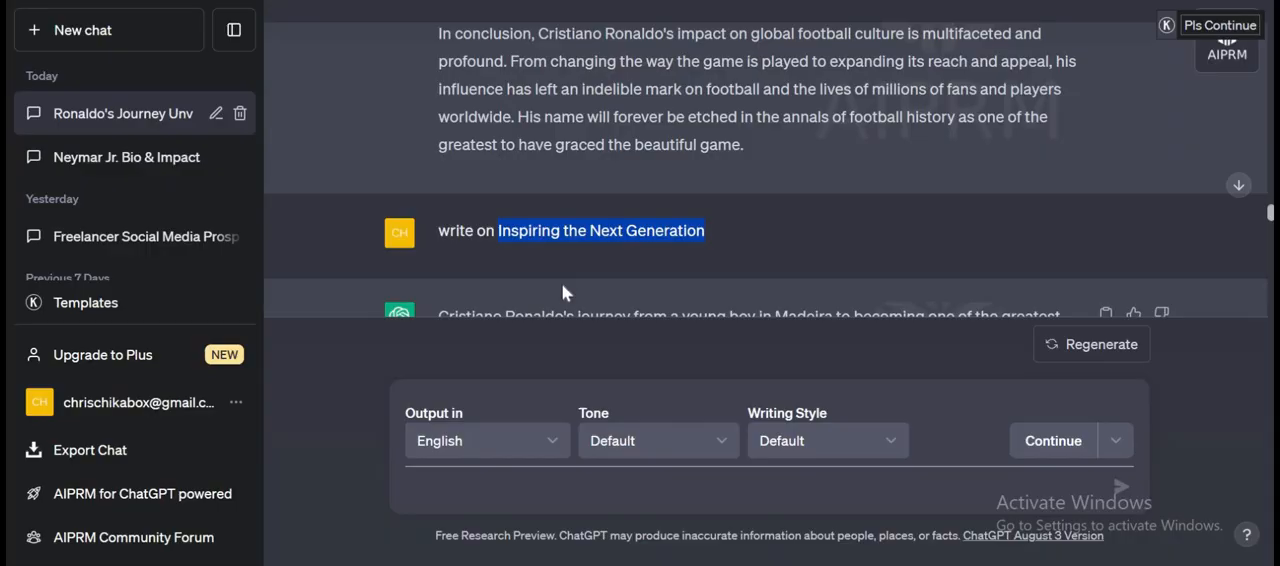
scroll(562, 284, down, 5)
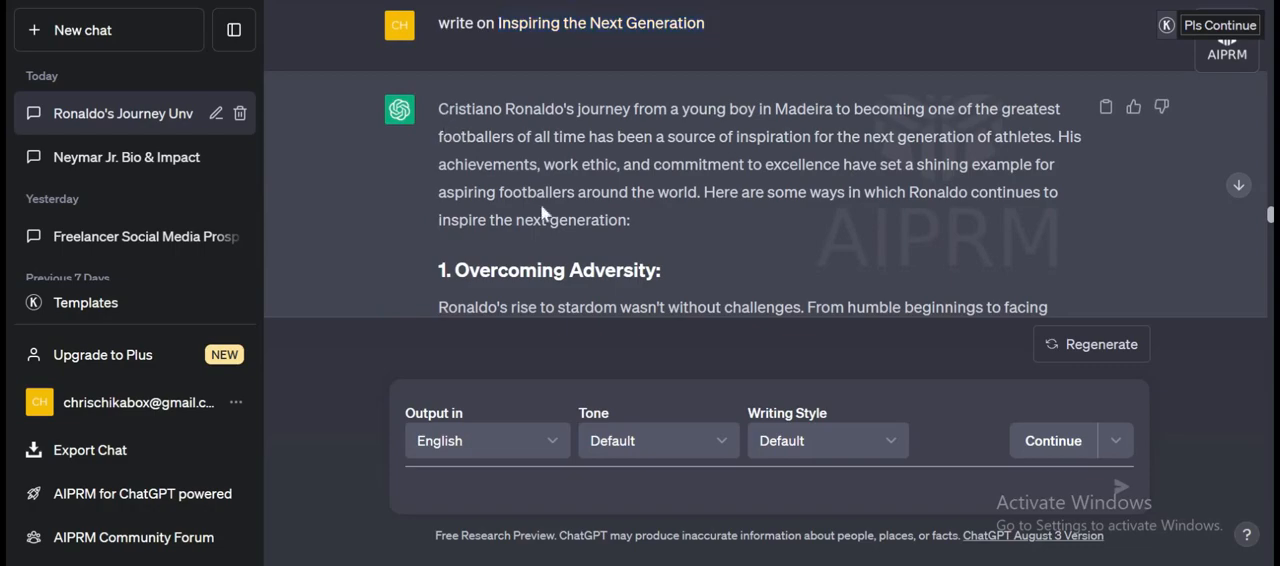
drag(440, 108, 580, 307)
drag(440, 117, 925, 143)
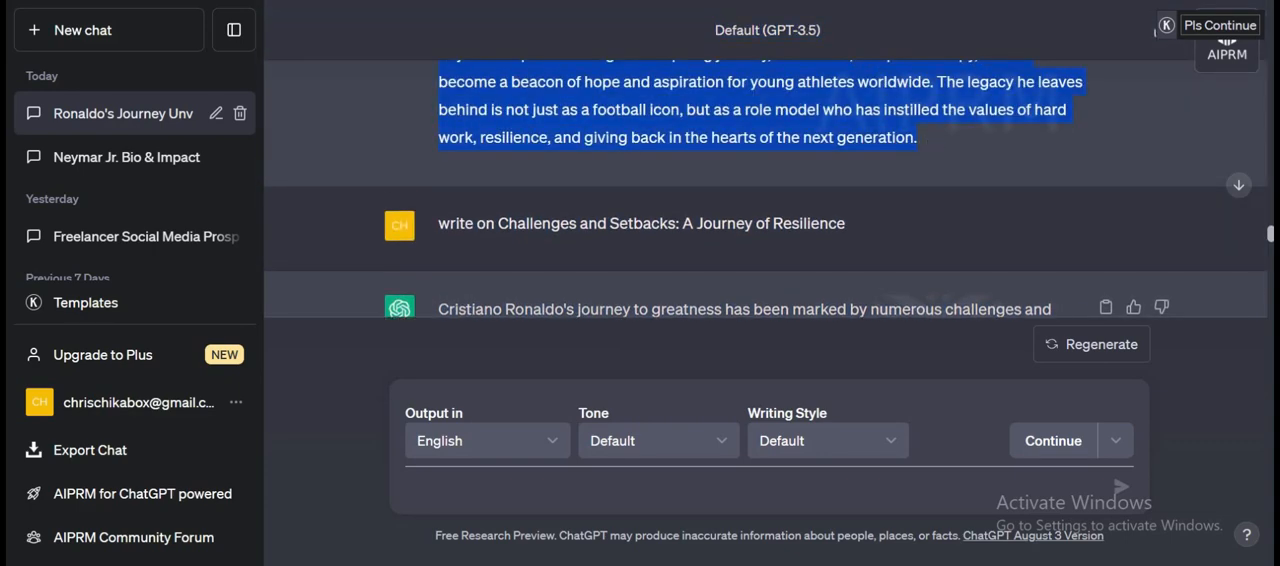
click(262, 1)
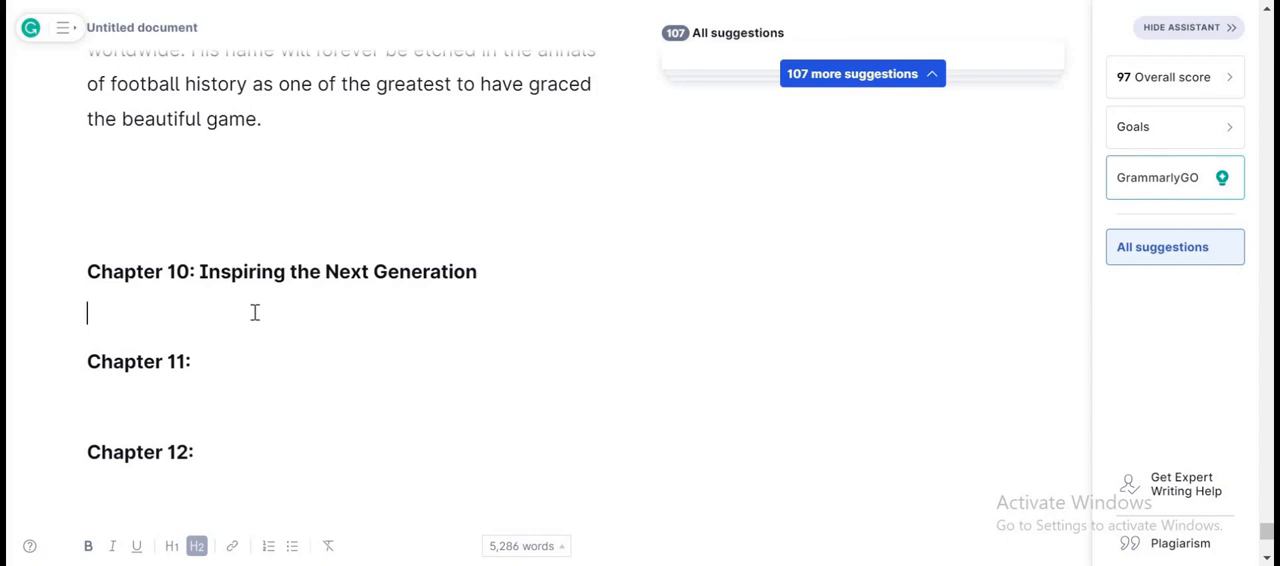
key(Return)
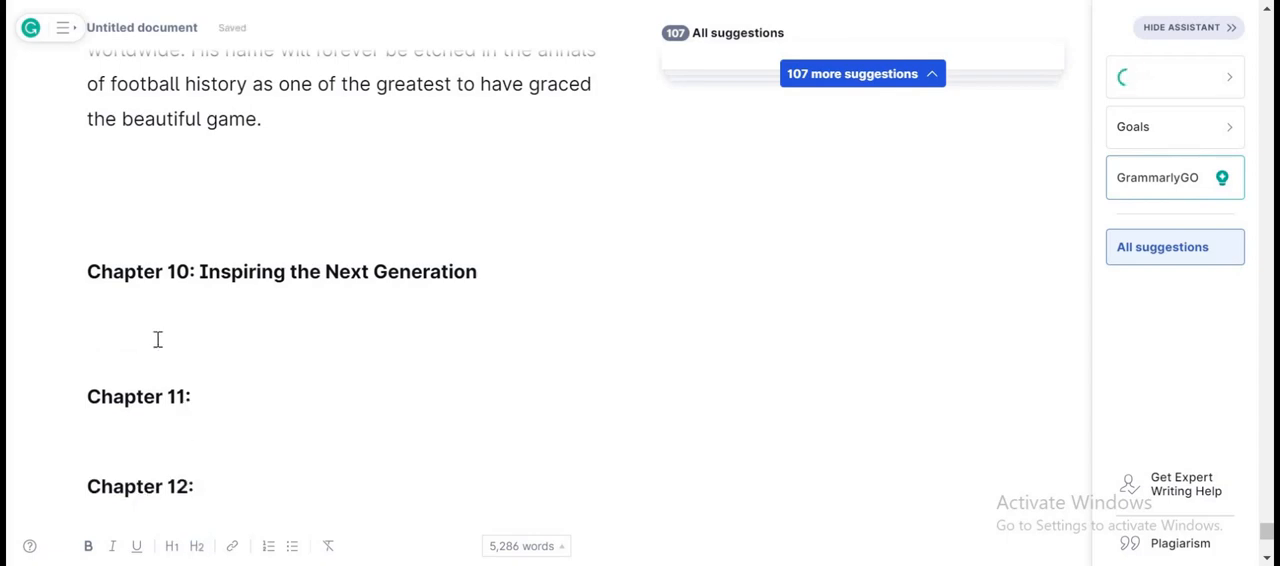
key(ctrl+v)
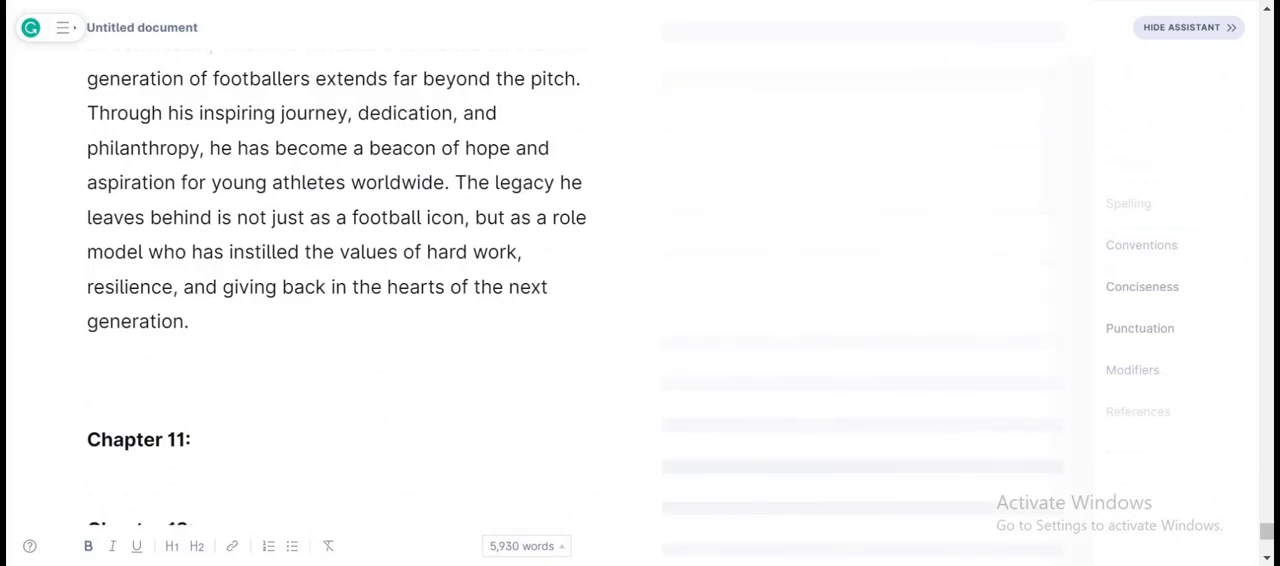
Copy the title "Challenges and Setbacks: A Journey of Resilience" from the ChatGPT prompt and paste it after "Chapter 11:" in Grammarly.
key(alt+Tab)
scroll(555, 276, down, 2)
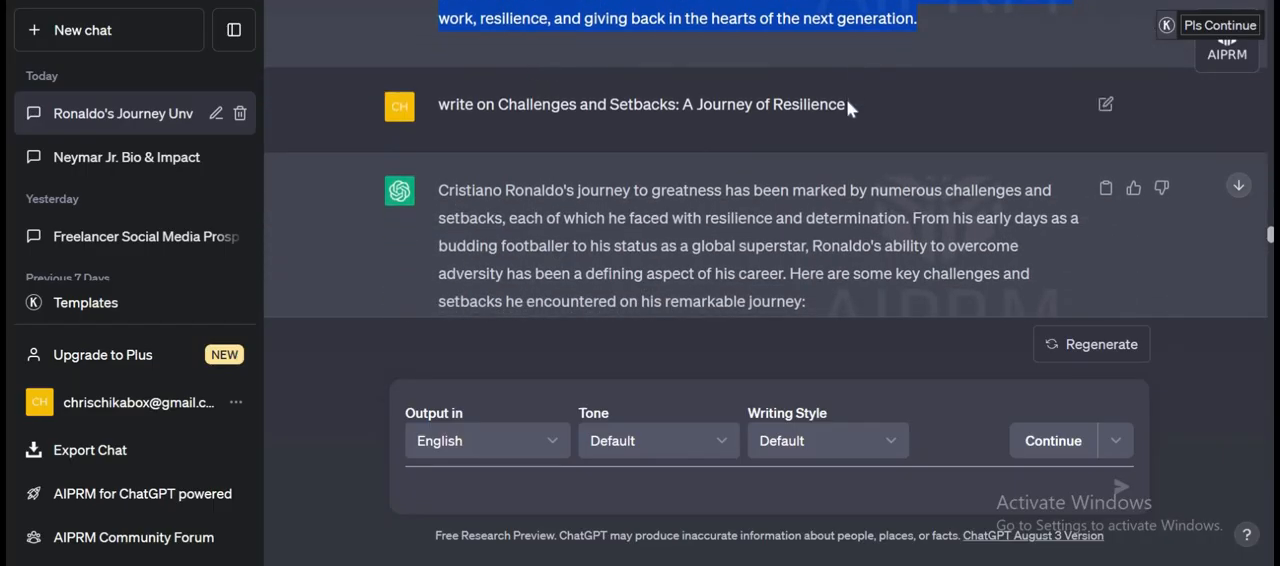
drag(846, 102, 519, 123)
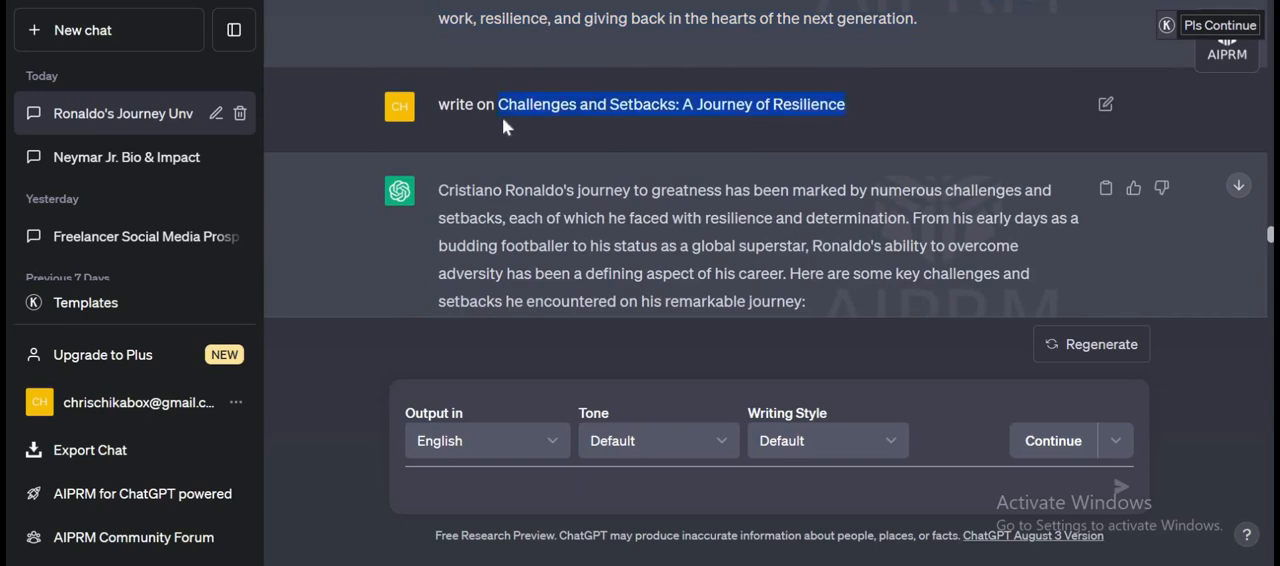
key(alt+Tab)
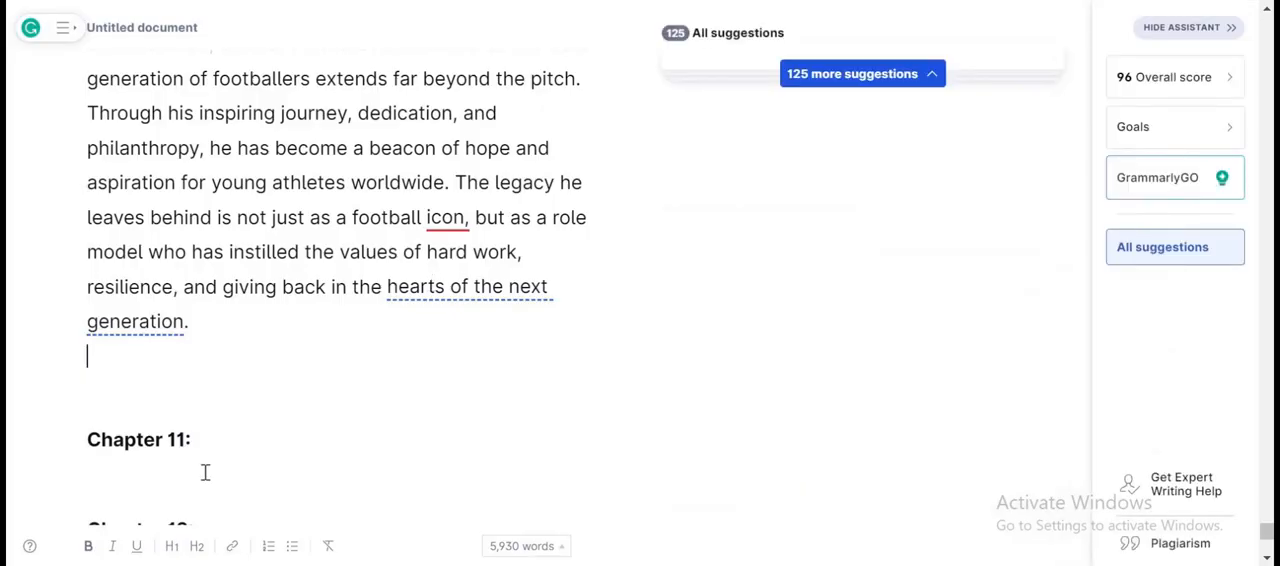
click(222, 439)
text(Challenges and Setbacks: A Journey of Resilience)
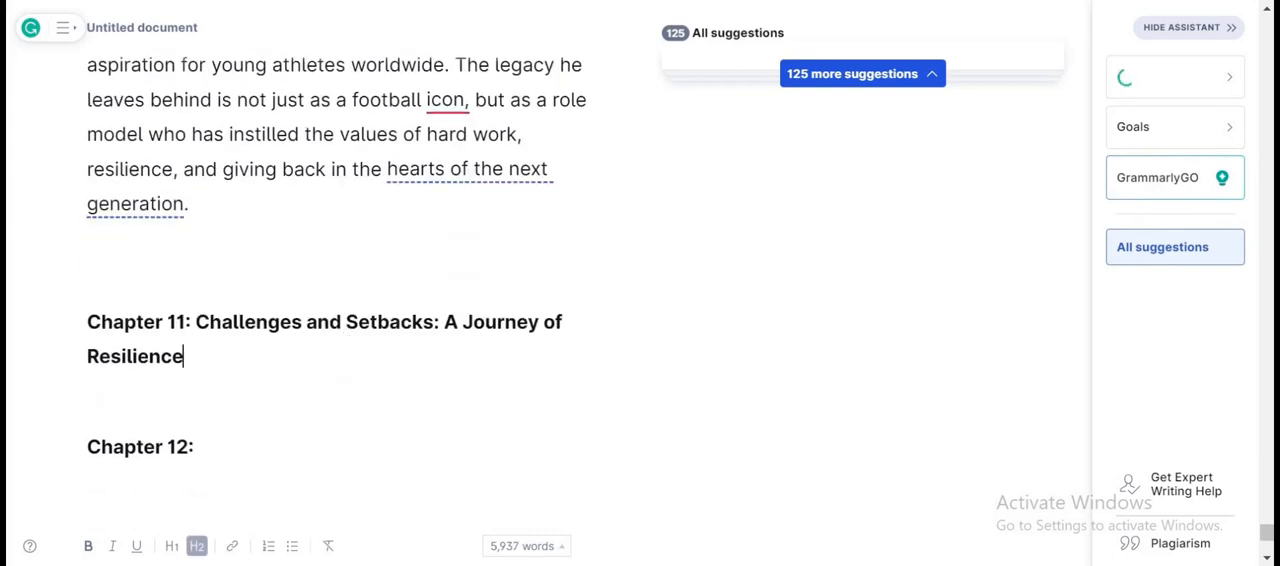
Copy ChatGPT's full answer on Challenges and Setbacks and paste it under the Chapter 11 heading in Grammarly, with blank lines before Chapter 12.
key(alt+Tab)
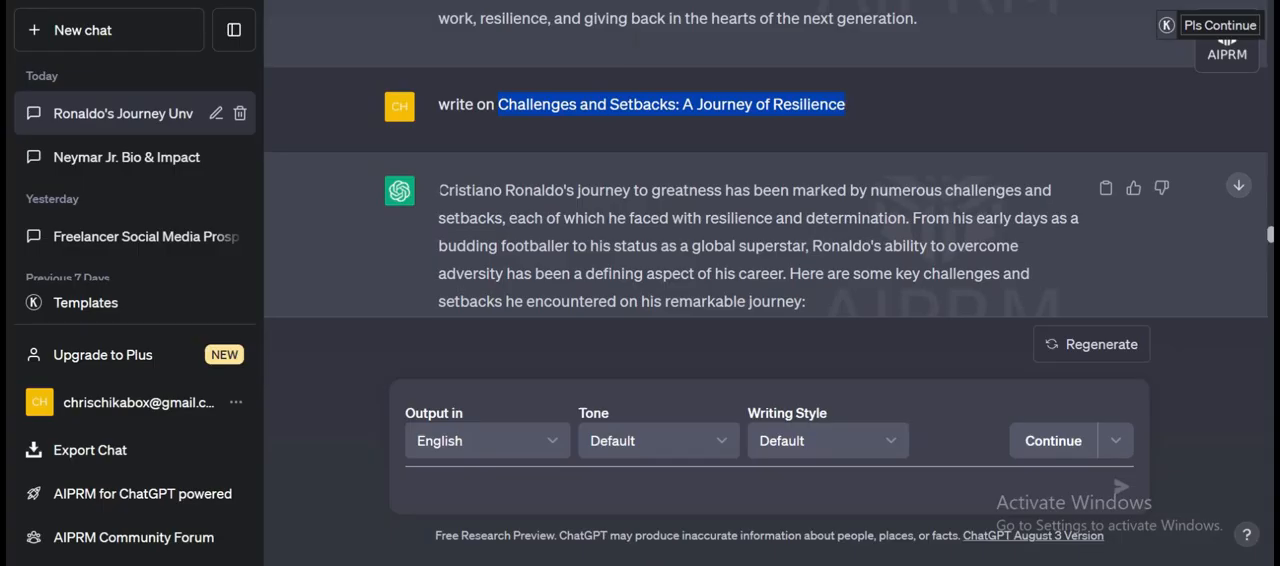
drag(437, 190, 645, 317)
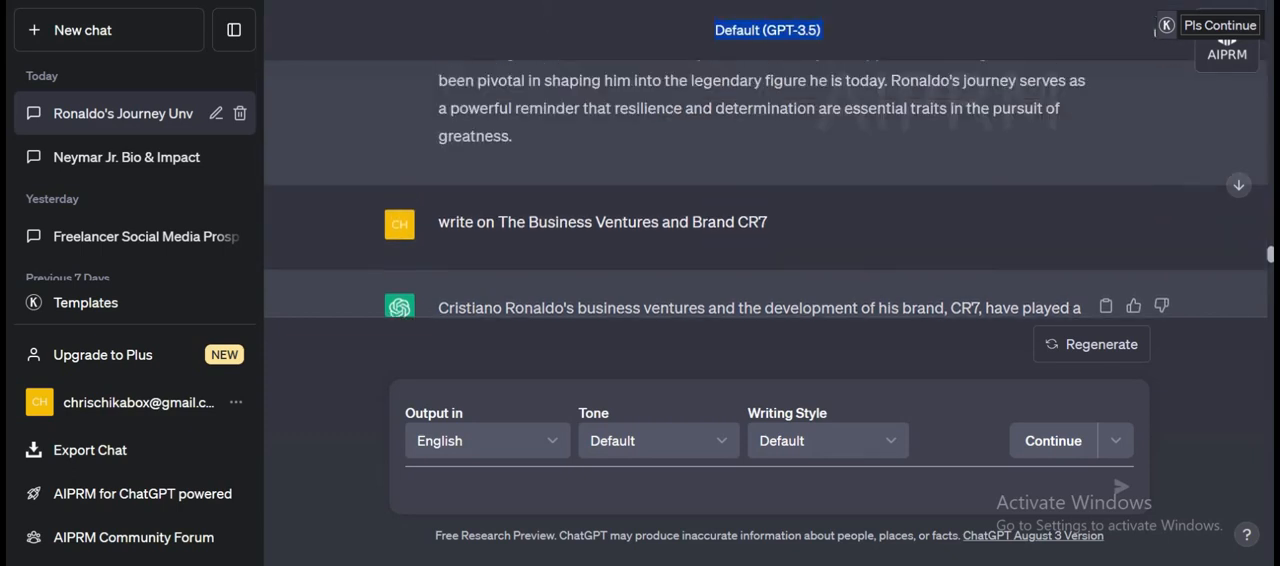
drag(540, 70, 537, 209)
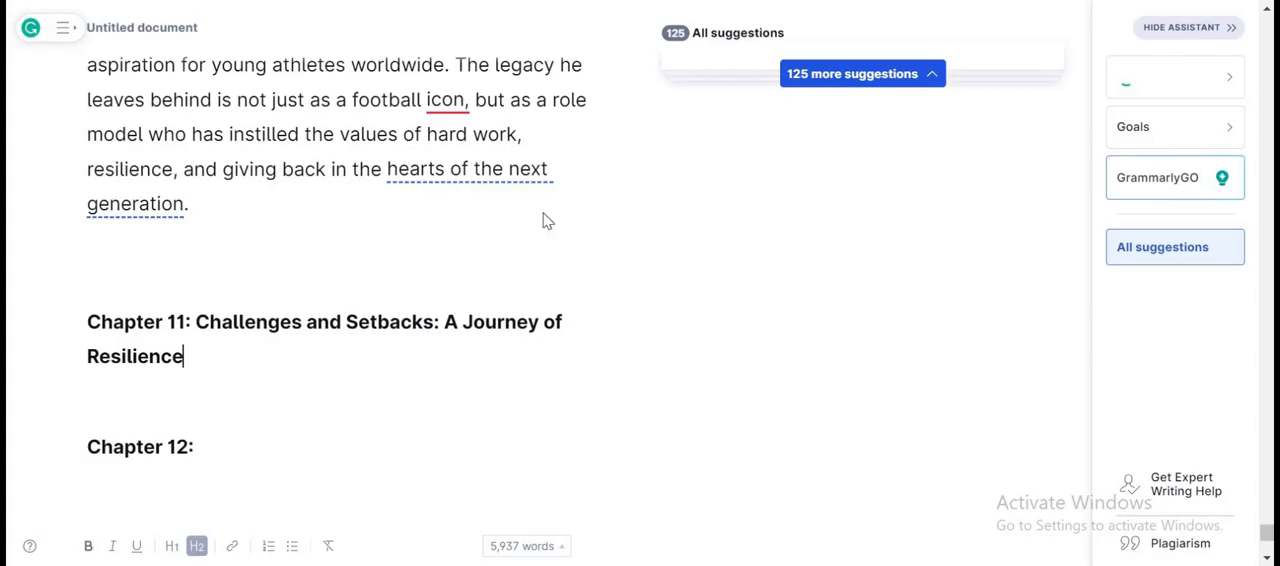
click(166, 404)
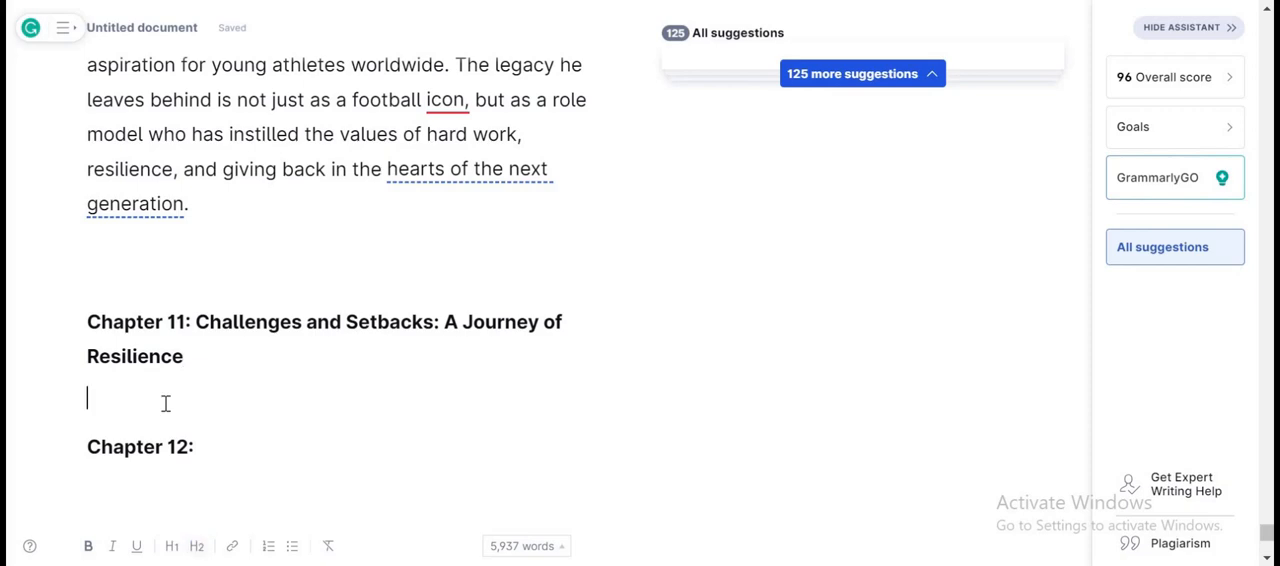
key(Return)
key(Return)
key(Up)
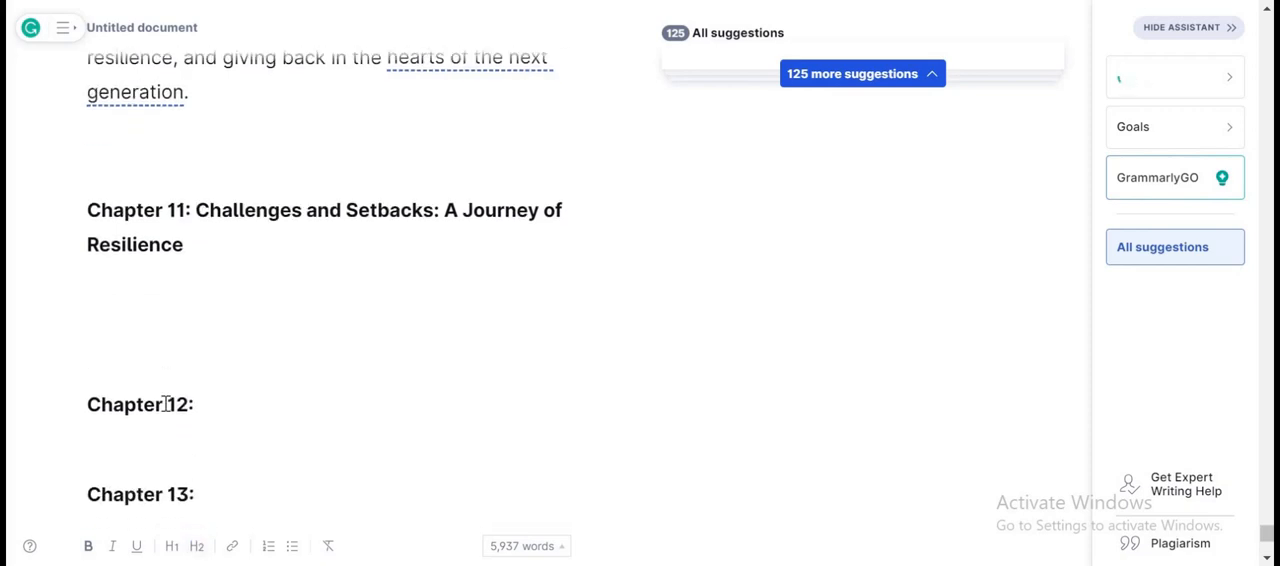
key(ctrl+v)
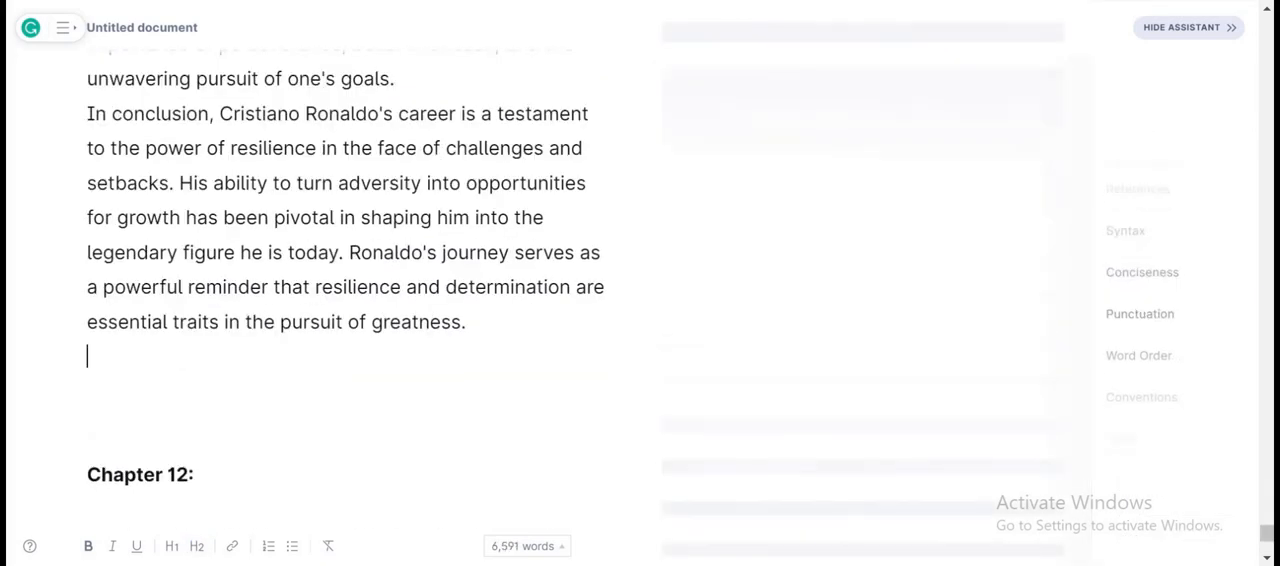
Copy the title "The Business Ventures and Brand CR7" from the ChatGPT prompt and paste it after "Chapter 12:" in the Grammarly document.
key(alt+Tab)
scroll(584, 241, down, 1)
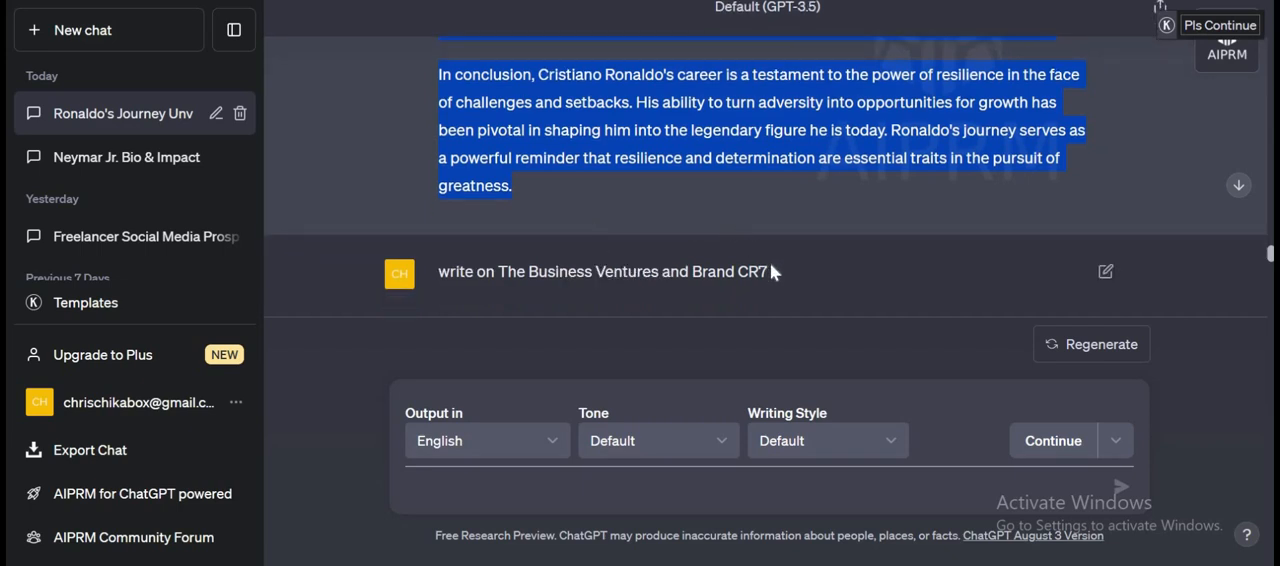
drag(768, 272, 548, 272)
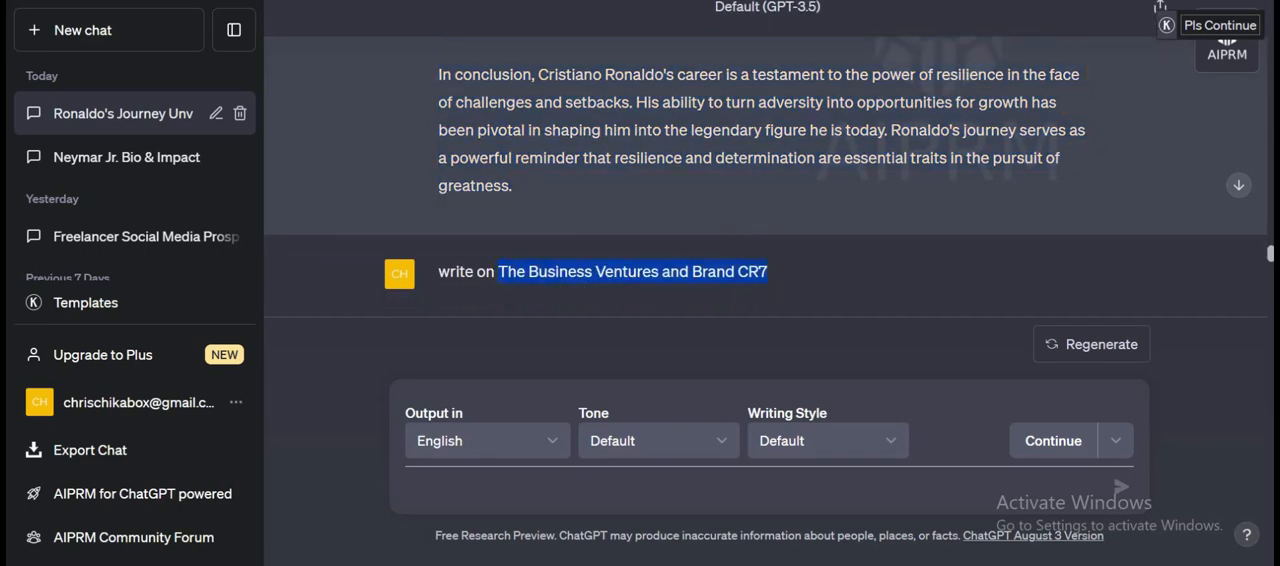
key(alt+Tab)
click(224, 480)
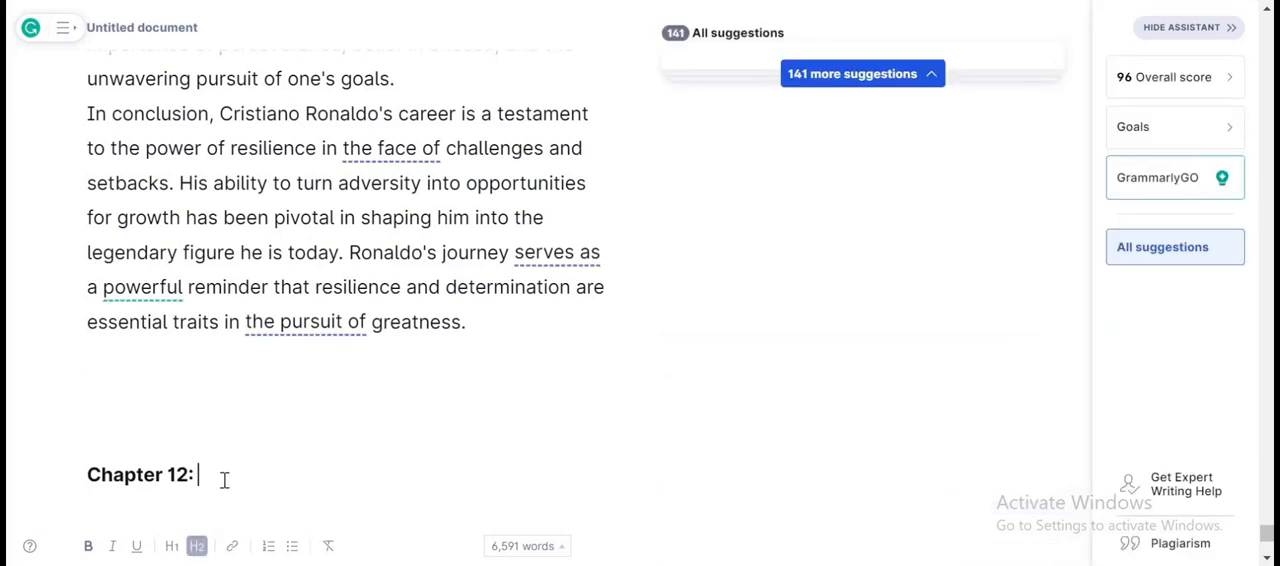
text(The Business Ventures and Brand CR7)
Copy ChatGPT's full answer on The Business Ventures and Brand CR7 and paste it under the Chapter 12 heading in Grammarly, adding blank lines before Chapter 13.
key(alt+Tab)
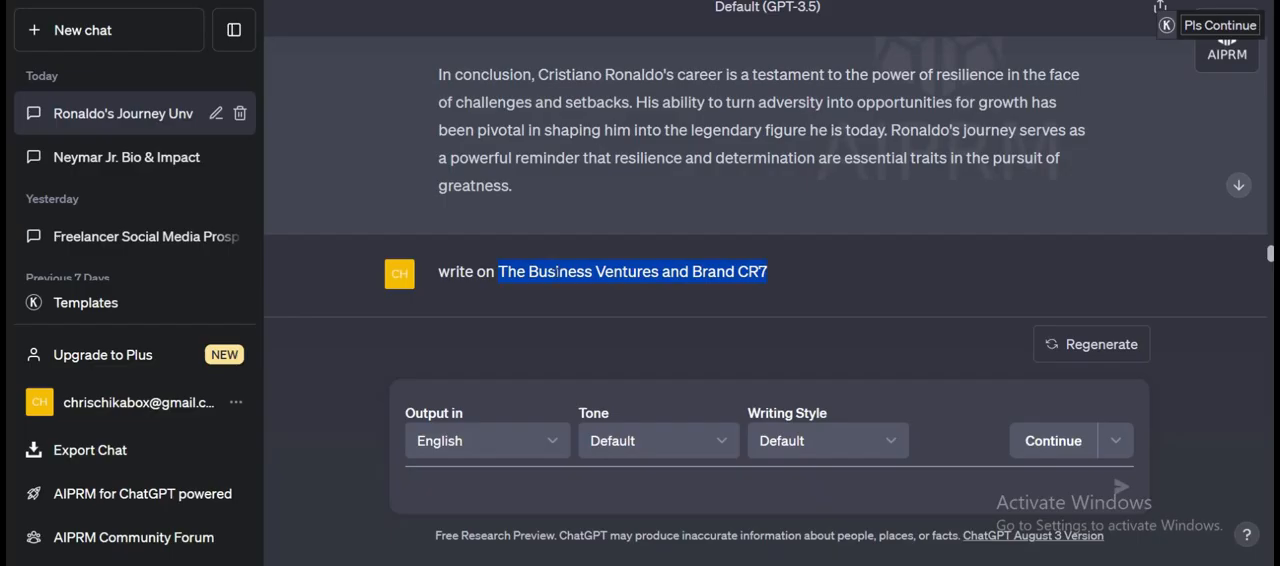
scroll(441, 167, down, 3)
drag(438, 155, 971, 206)
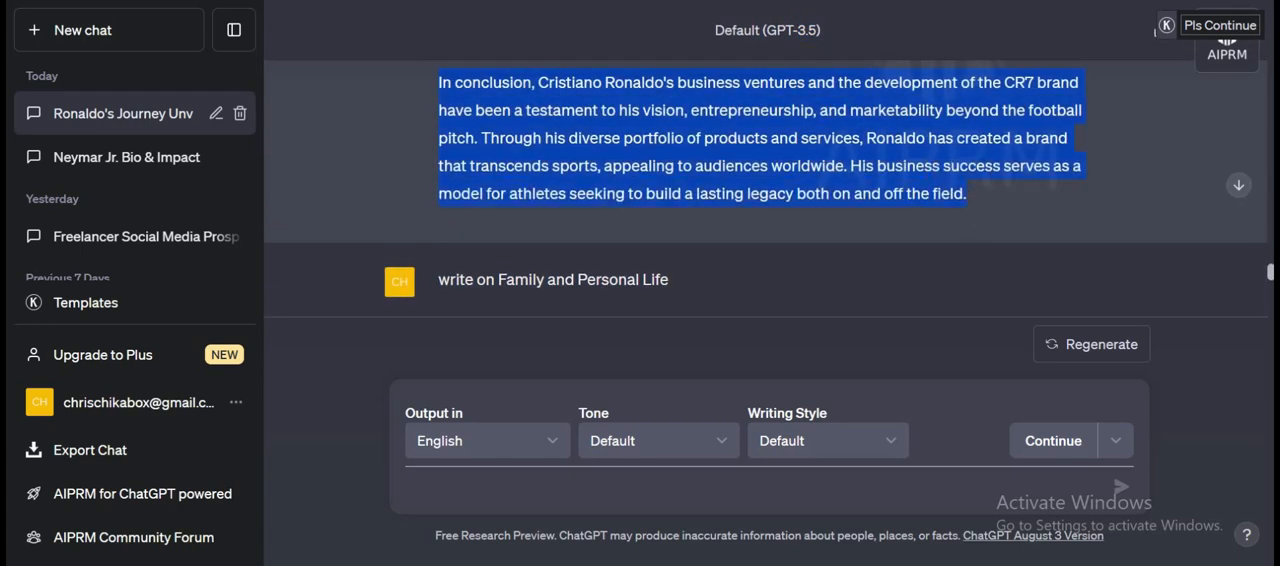
key(ctrl+Tab)
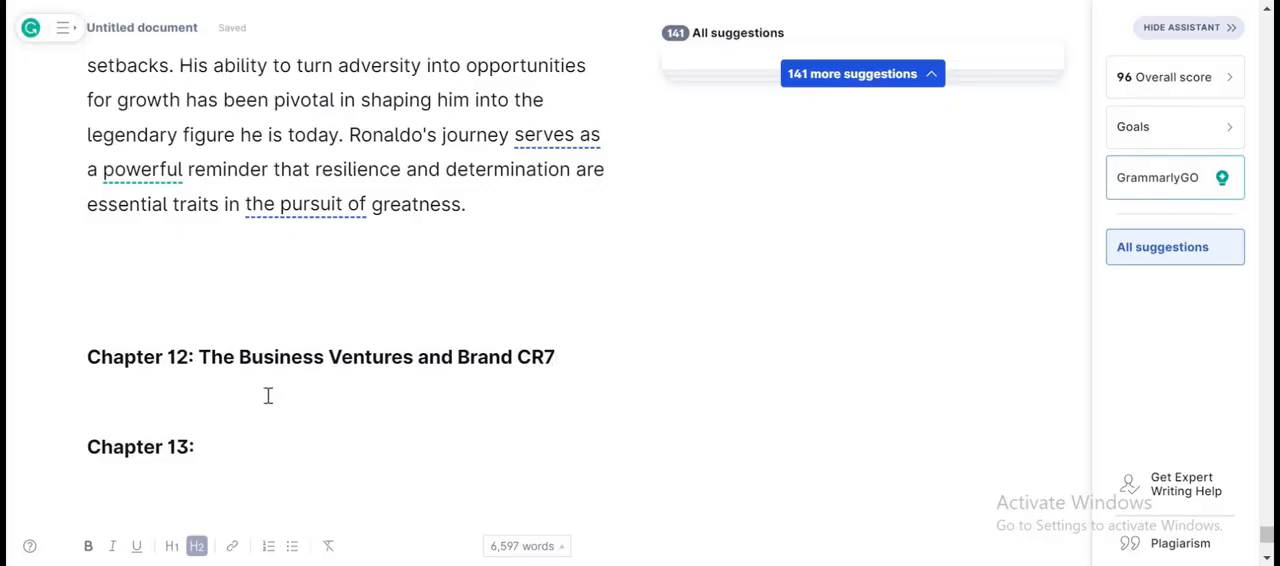
click(268, 396)
key(Return)
key(Return)
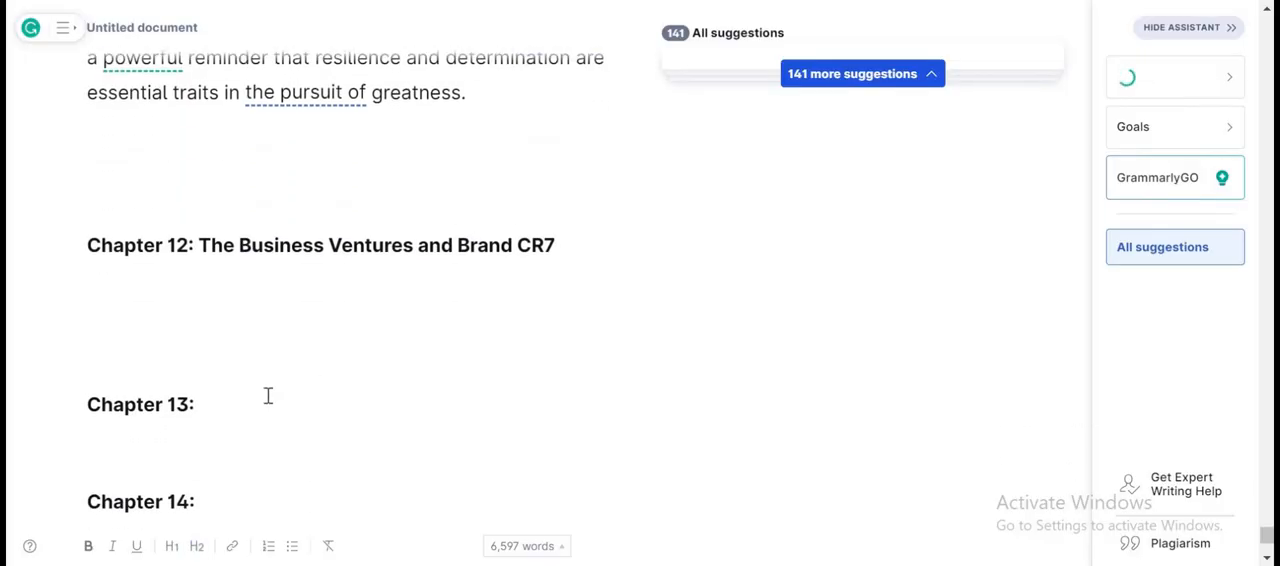
key(ctrl+v)
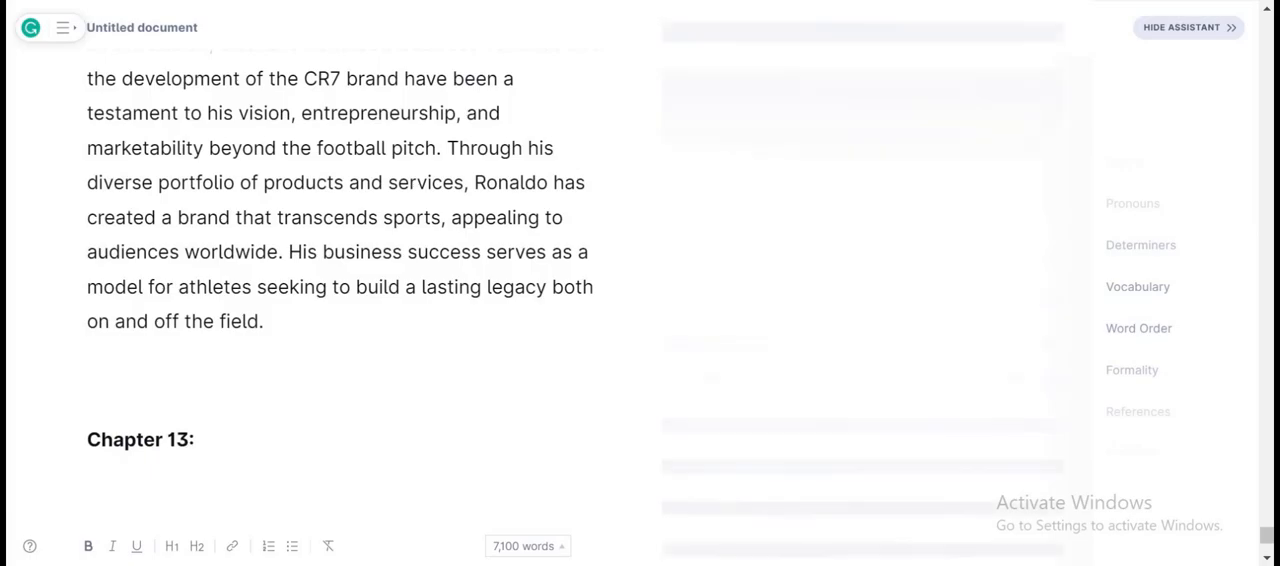
Copy the title "Family and Personal Life" from the ChatGPT prompt and paste it after "Chapter 13:" in the Grammarly document.
key(ctrl+Tab)
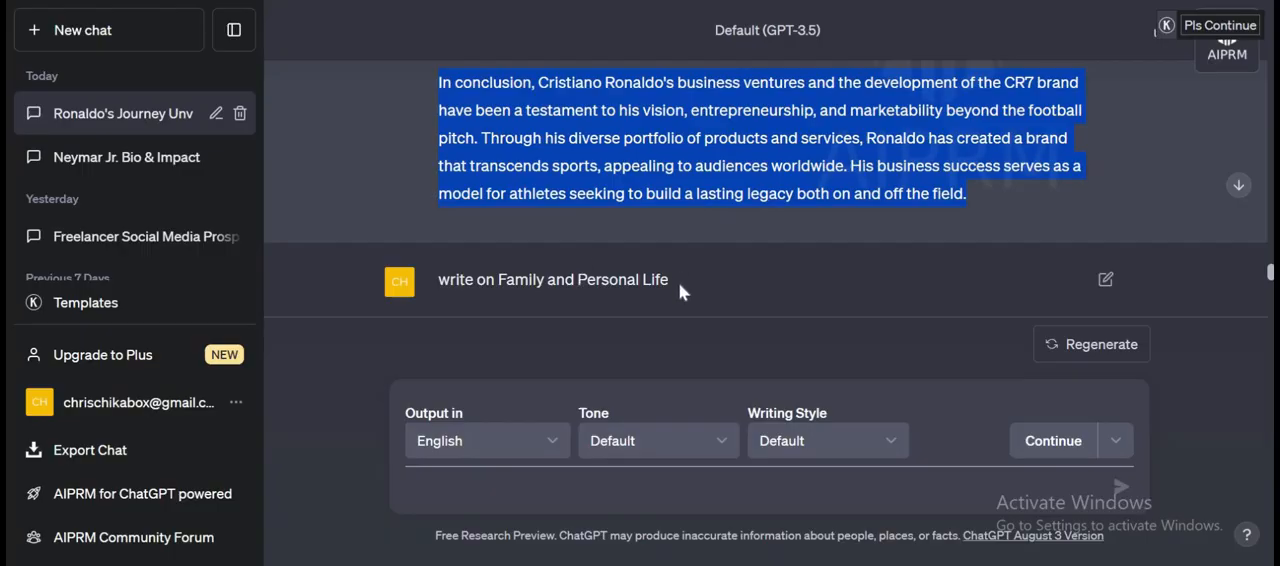
click(538, 291)
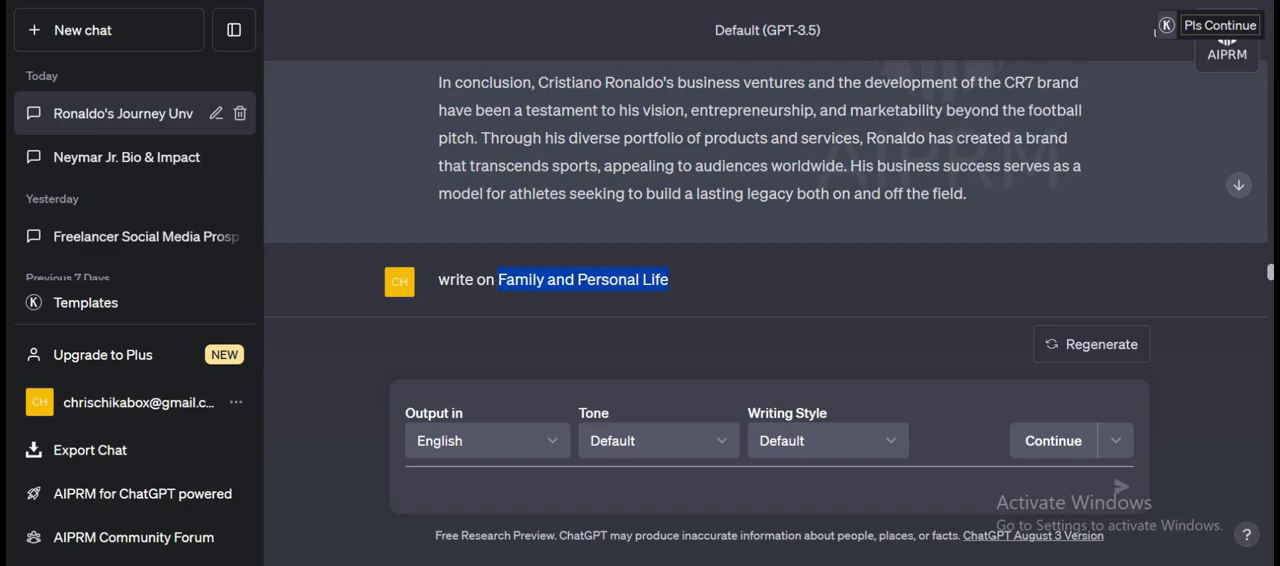
key(ctrl+Tab)
click(293, 445)
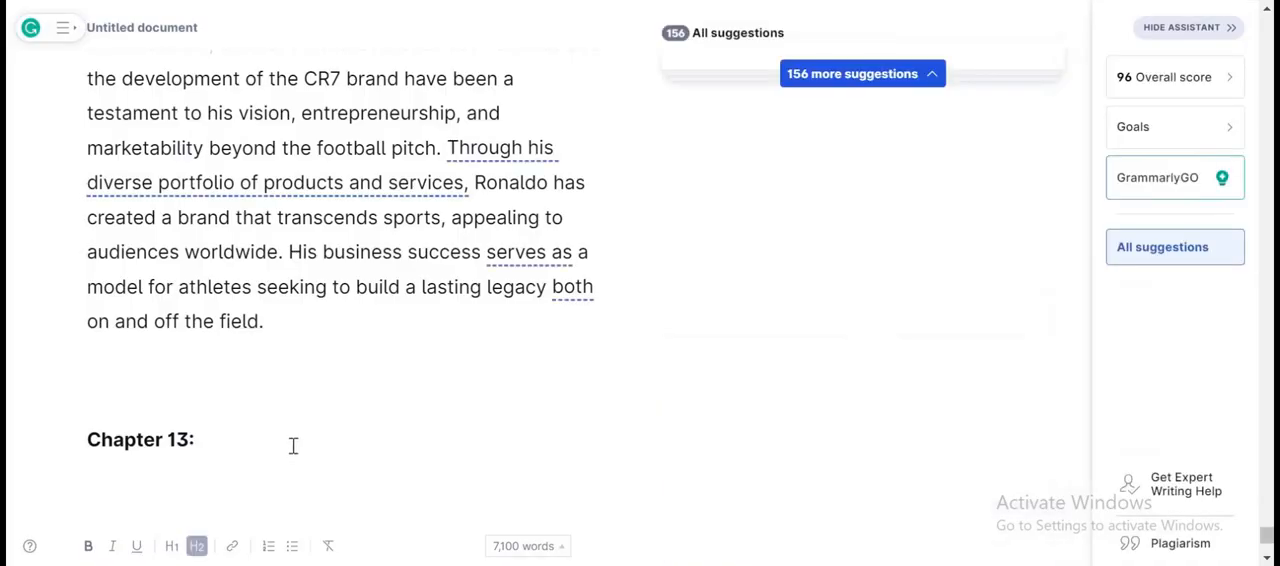
text(Family and Personal Life)
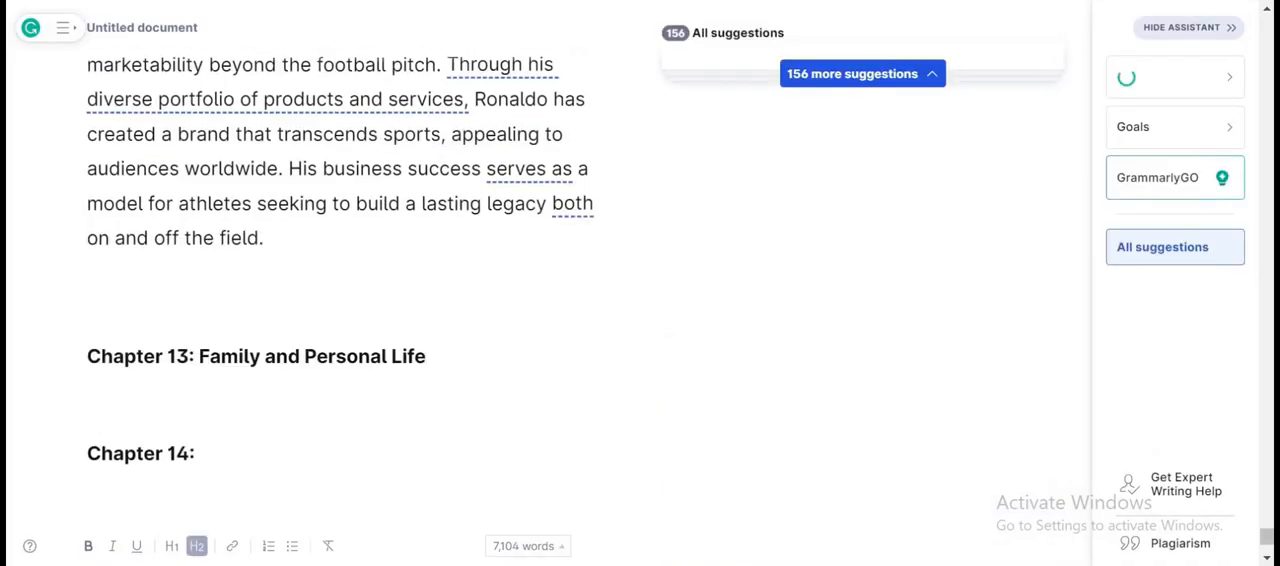
Copy ChatGPT's full answer on Family and Personal Life and paste it under the Chapter 13 heading in Grammarly, with a blank line before Chapter 14.
key(ctrl+Tab)
scroll(567, 312, down, 2)
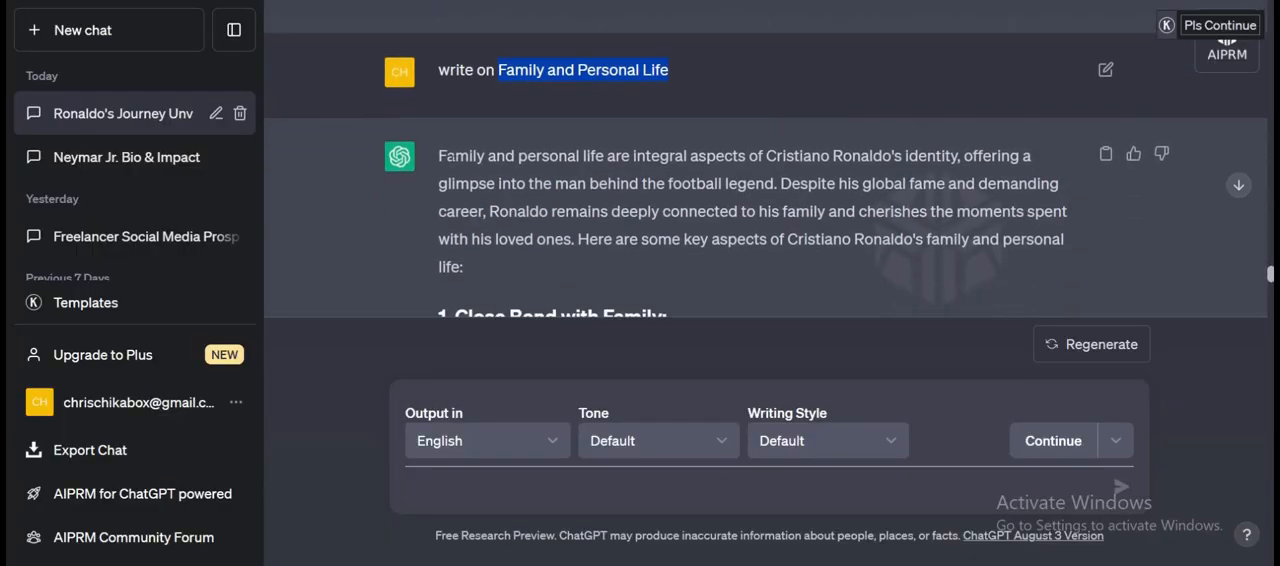
mouse_move(439, 156)
mouse_down()
mouse_move(626, 366)
mouse_move(684, 288)
mouse_move(691, 321)
mouse_move(678, 57)
mouse_up()
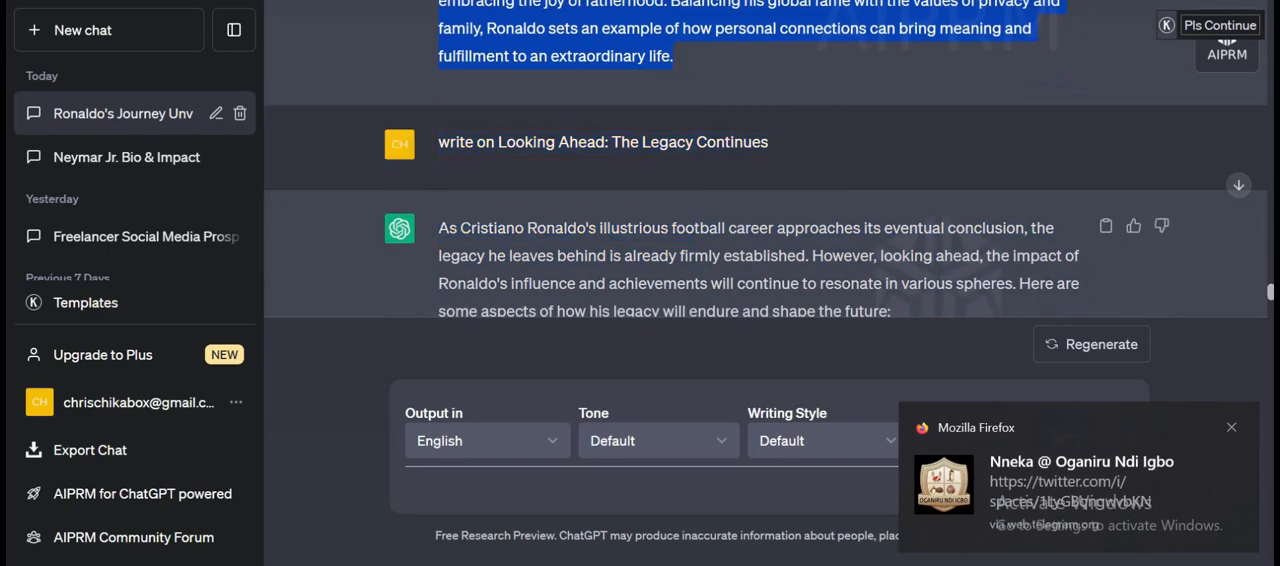
key(ctrl+Tab)
click(400, 408)
key(Return)
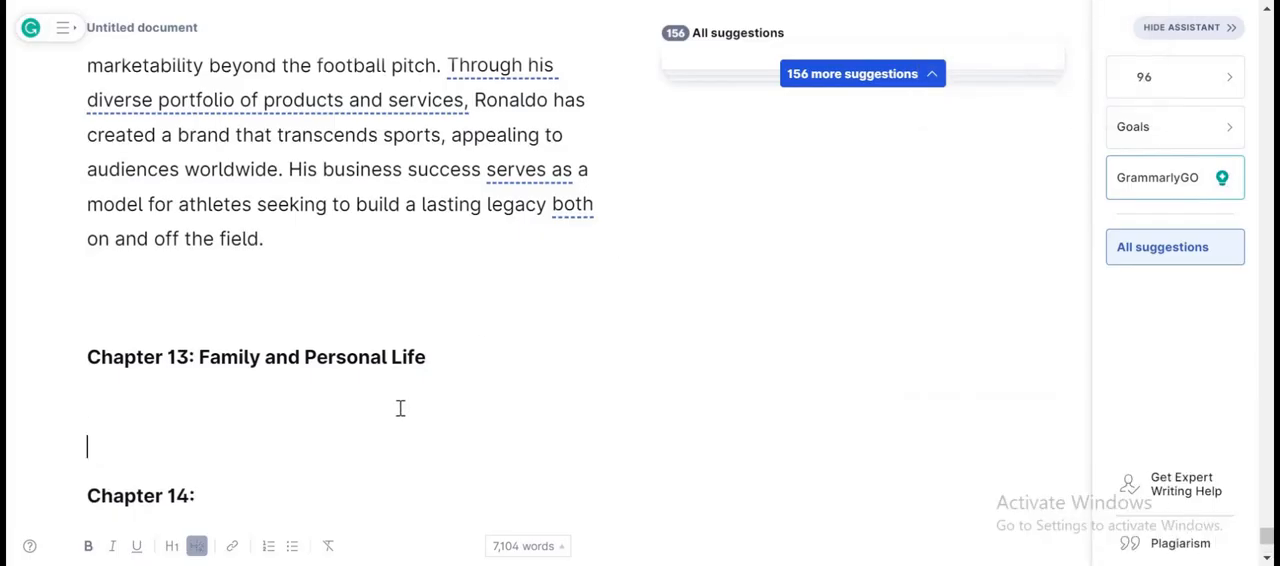
scroll(400, 408, down, 2)
key(ctrl+v)
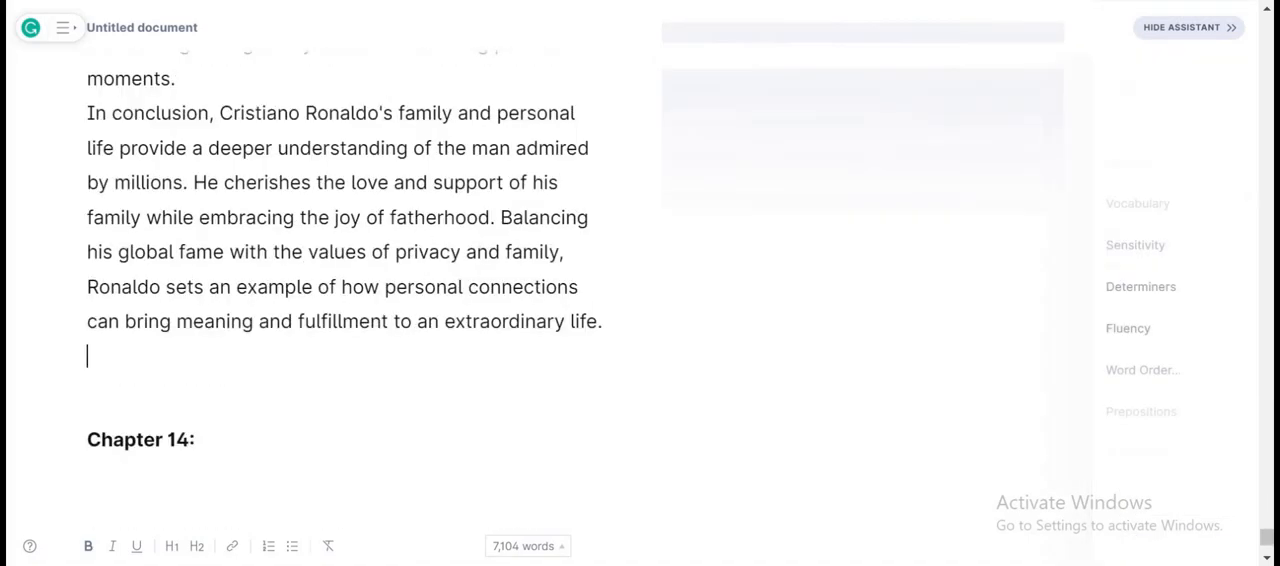
Copy the title "Looking Ahead: The Legacy Continues" from the ChatGPT prompt and paste it after "Chapter 14:" in the Grammarly document.
key(ctrl+Tab)
scroll(574, 214, down, 2)
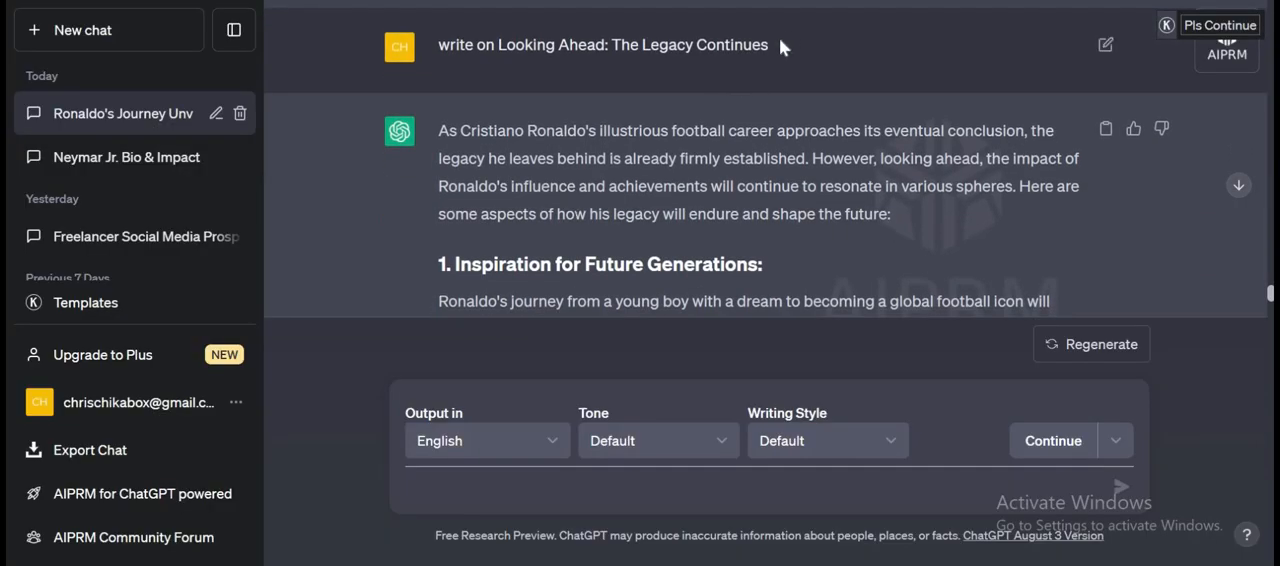
drag(779, 37, 528, 62)
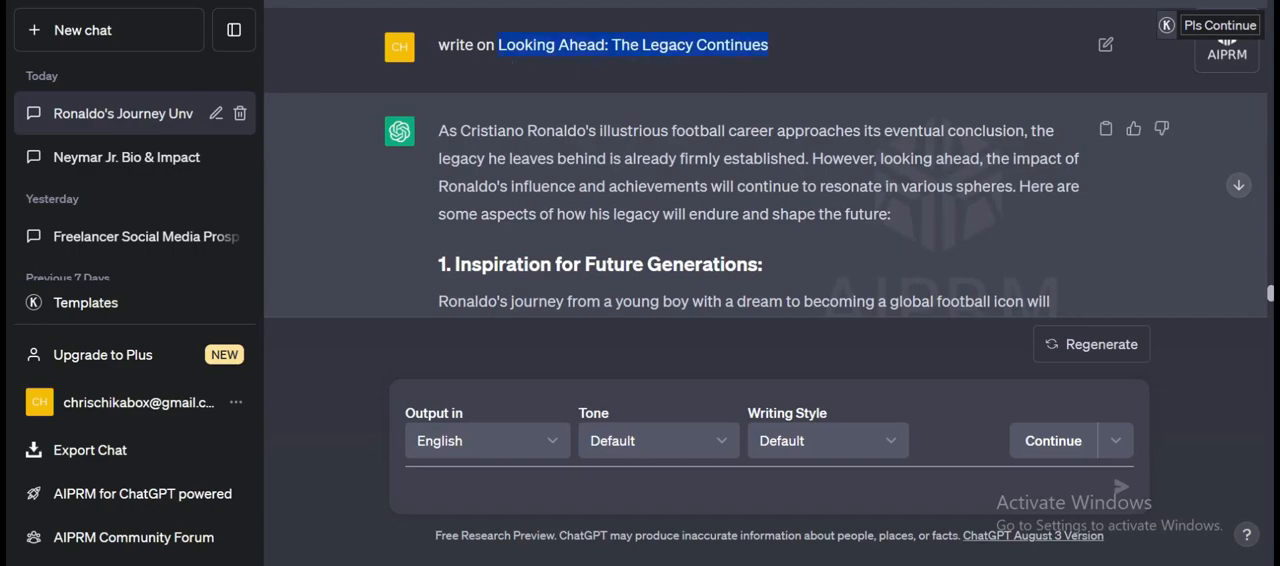
key(ctrl+Tab)
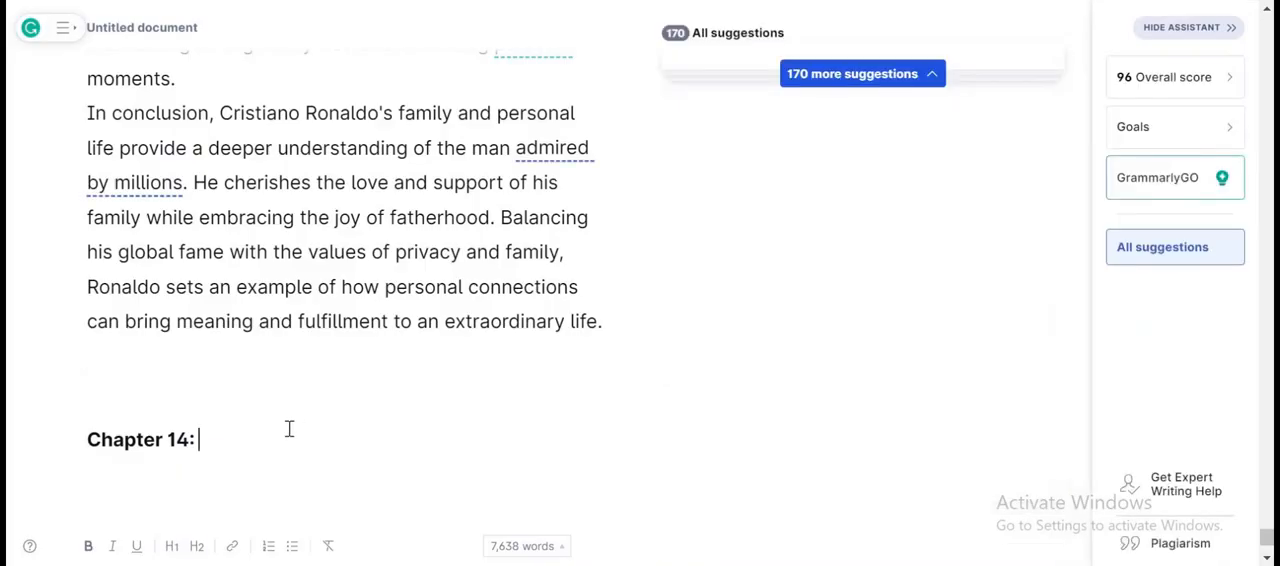
text(Looking Ahead: The Legacy Continues)
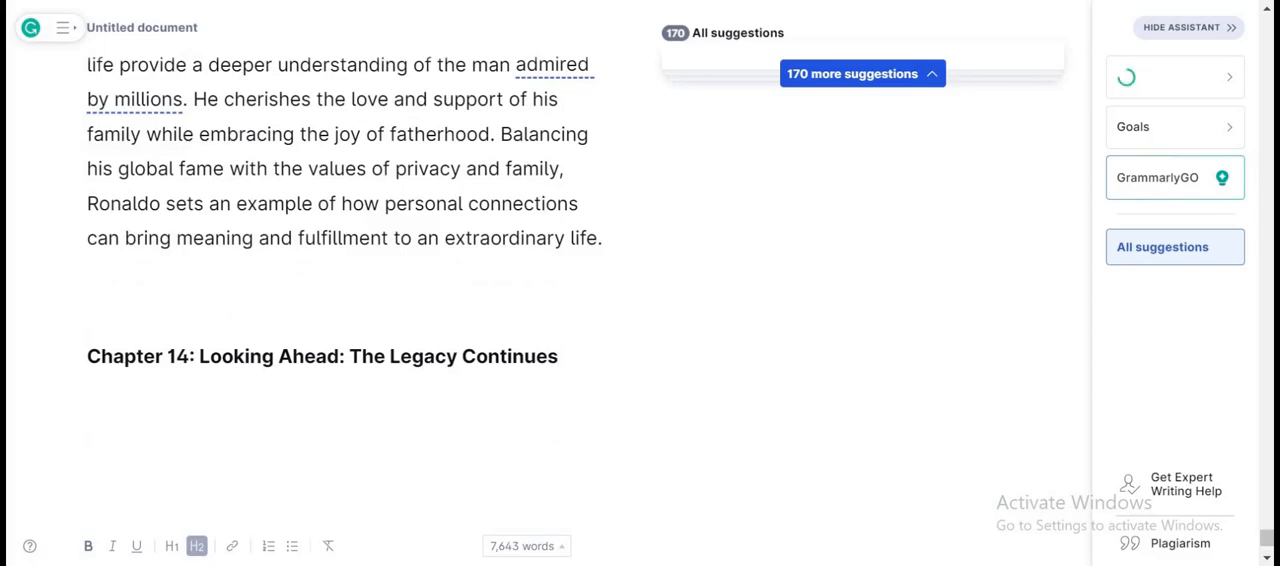
Copy ChatGPT's full answer on Looking Ahead: The Legacy Continues and paste it under the Chapter 14 heading in Grammarly.
key(ctrl+shift+Tab)
scroll(586, 185, down, 2)
scroll(586, 185, up, 1)
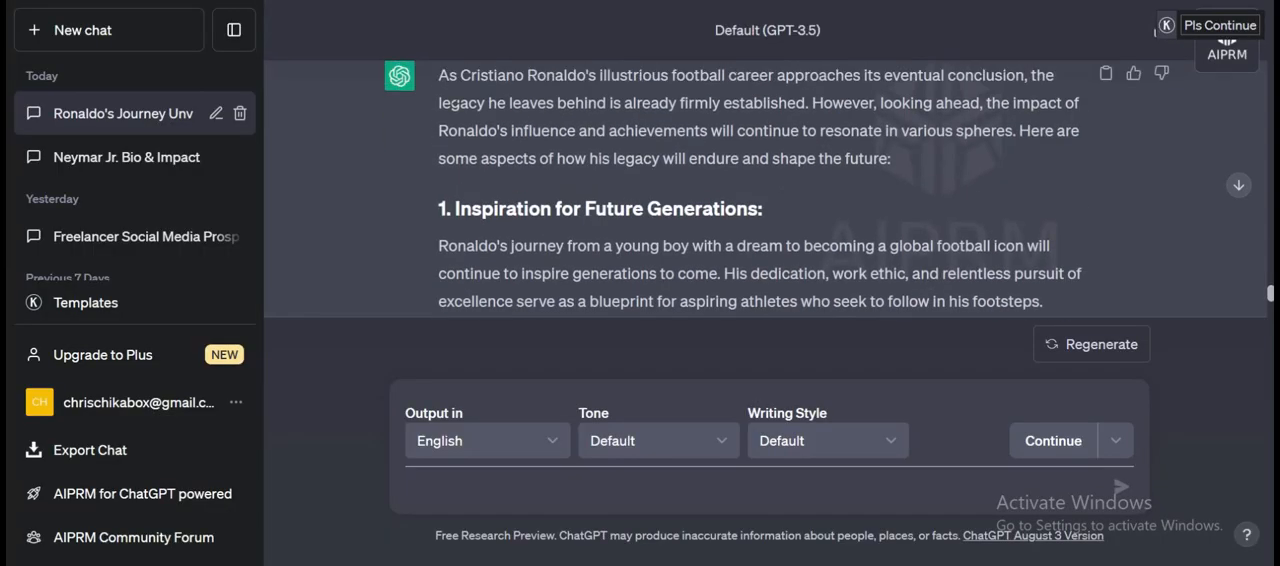
scroll(766, 189, up, 1)
scroll(470, 122, up, 1)
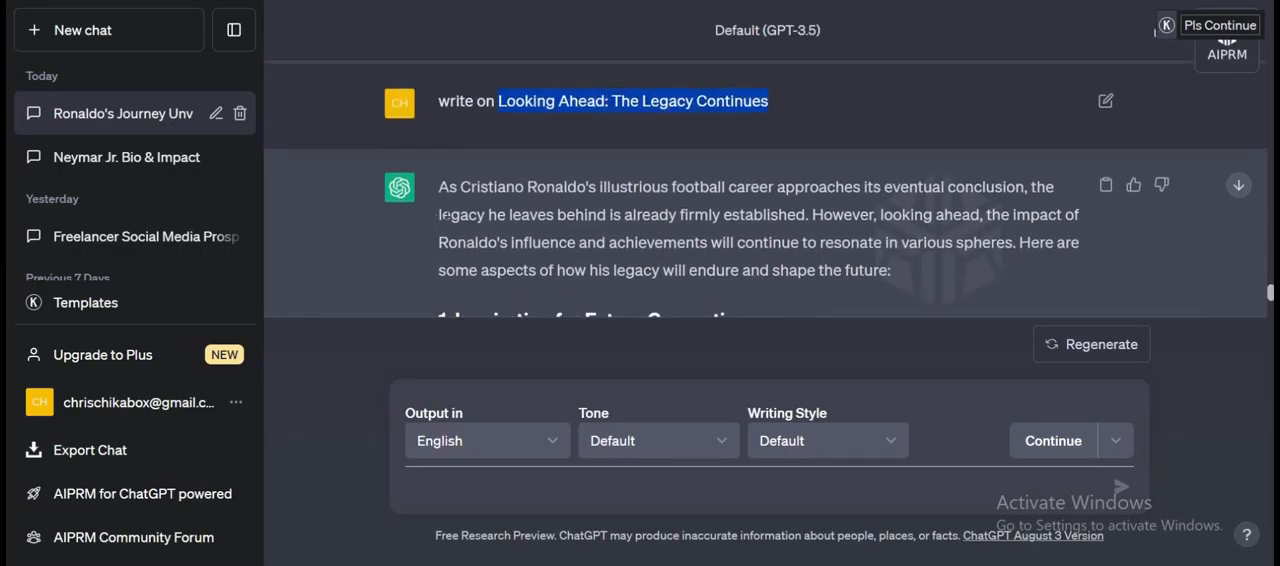
drag(498, 101, 797, 290)
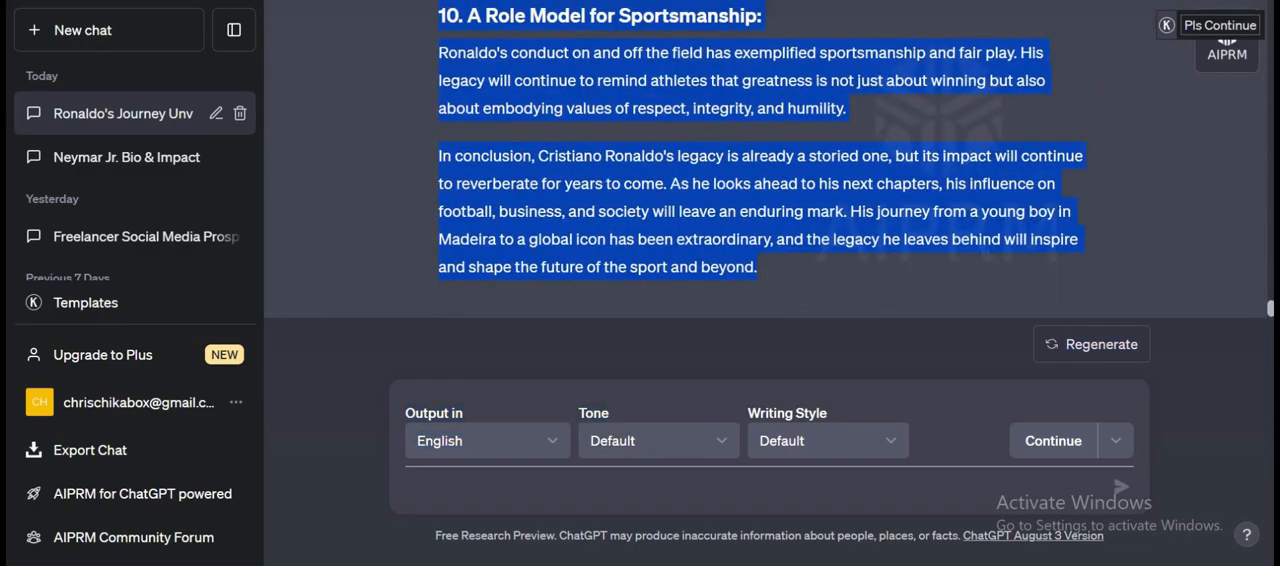
key(alt+Tab)
click(346, 451)
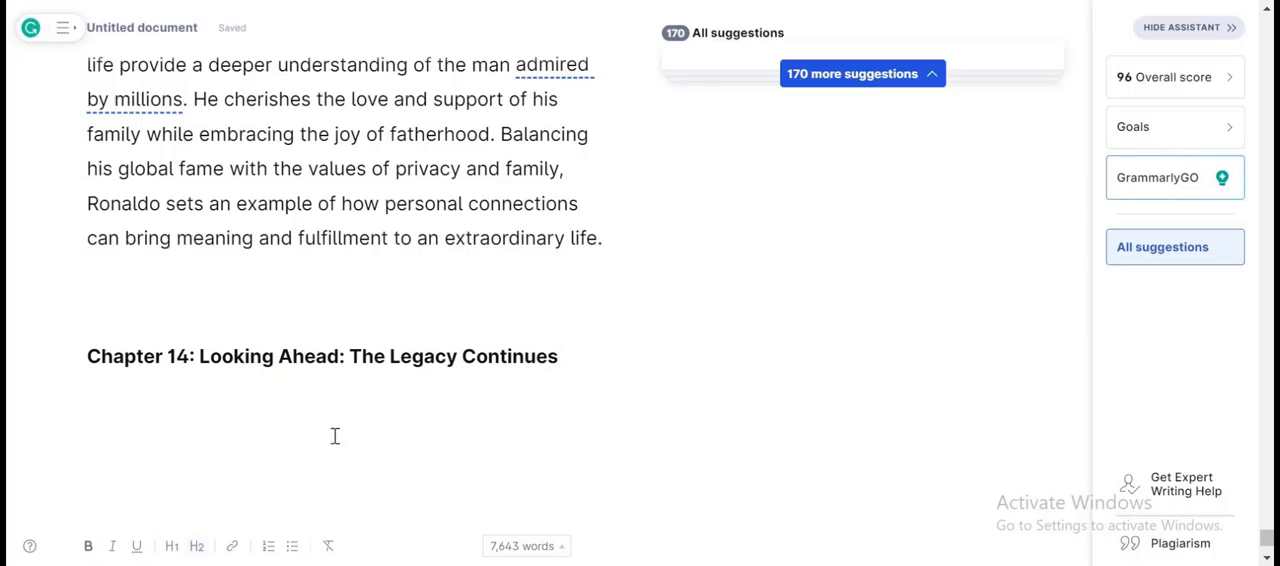
key(ctrl+v)
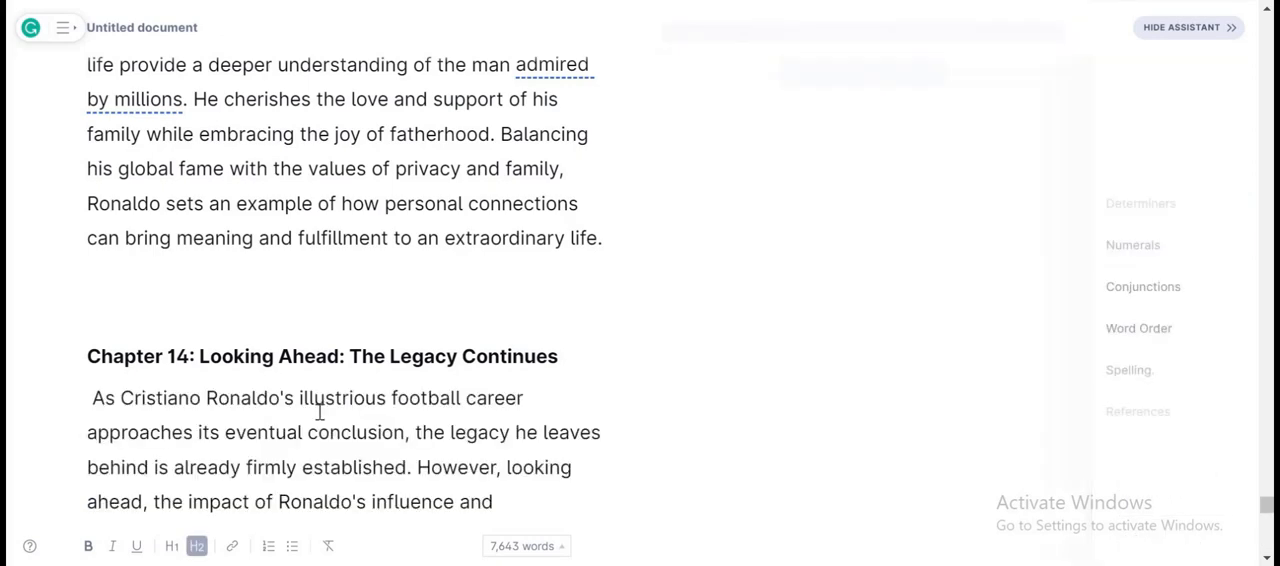
Switch to ChatGPT and send the prompt "write on the conclusion for this biography".
key(alt+Tab)
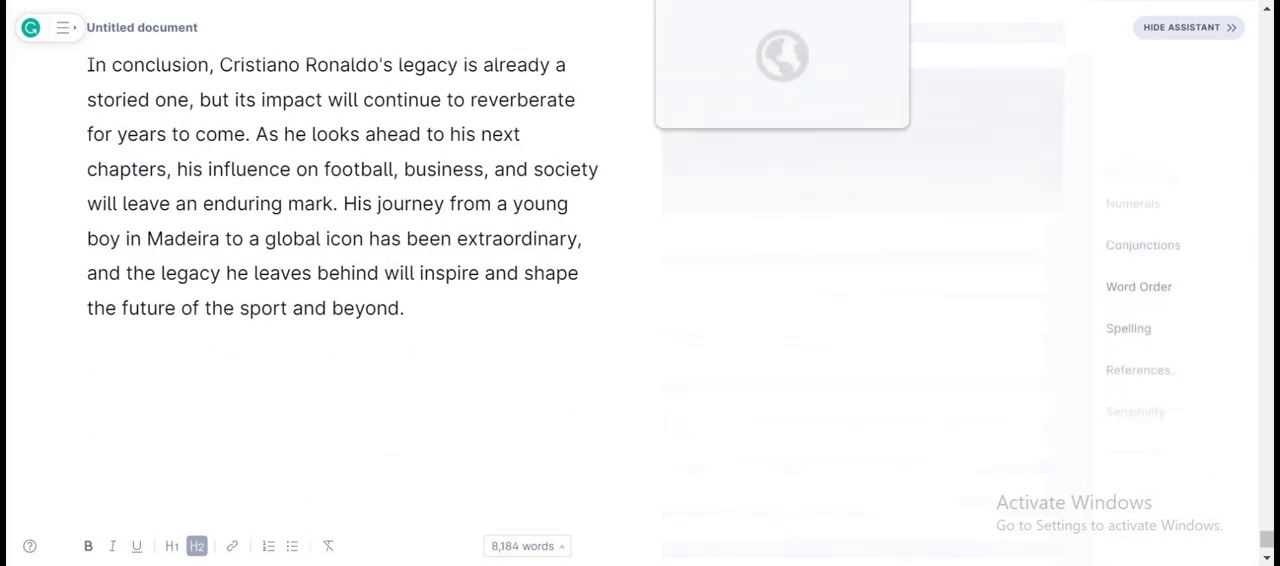
click(484, 488)
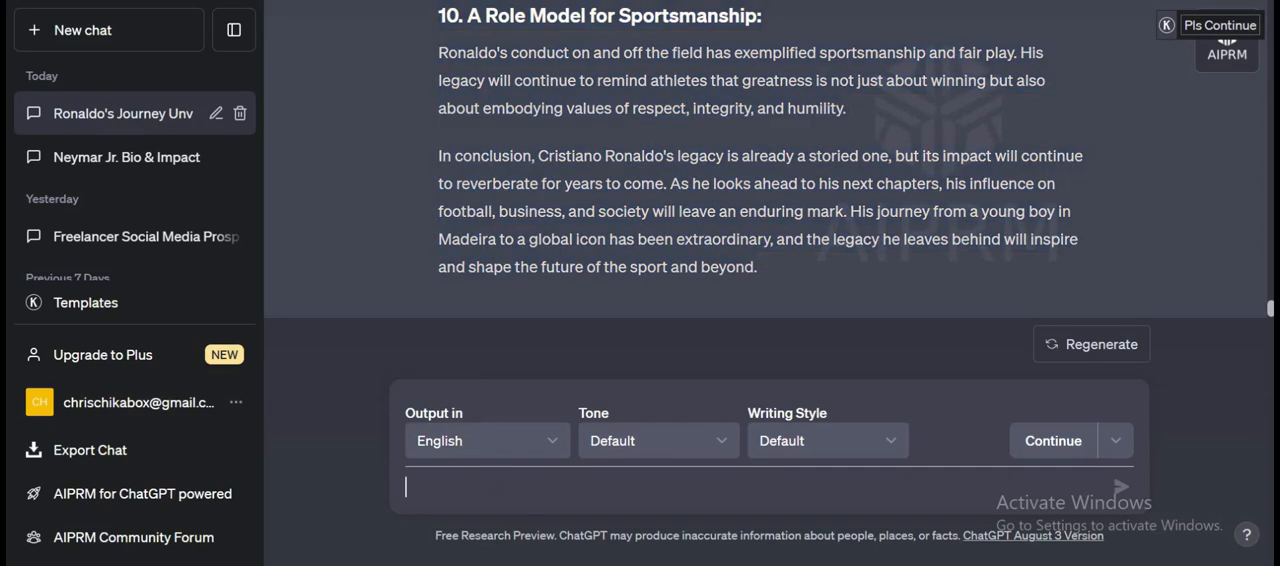
text(write on the co)
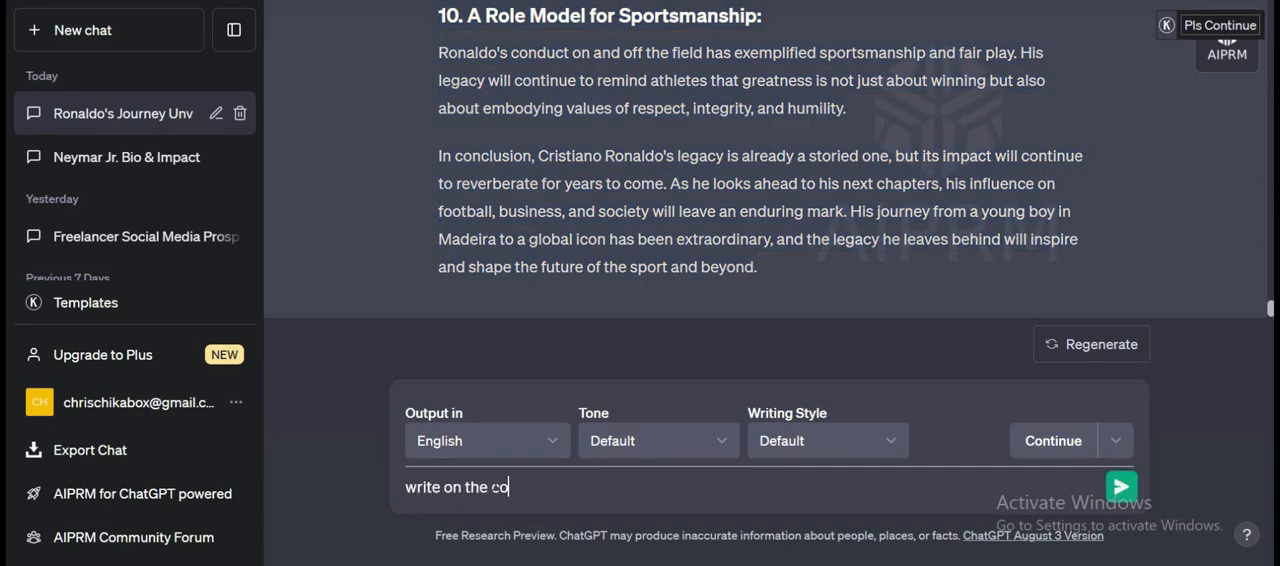
text(nclusion for the)
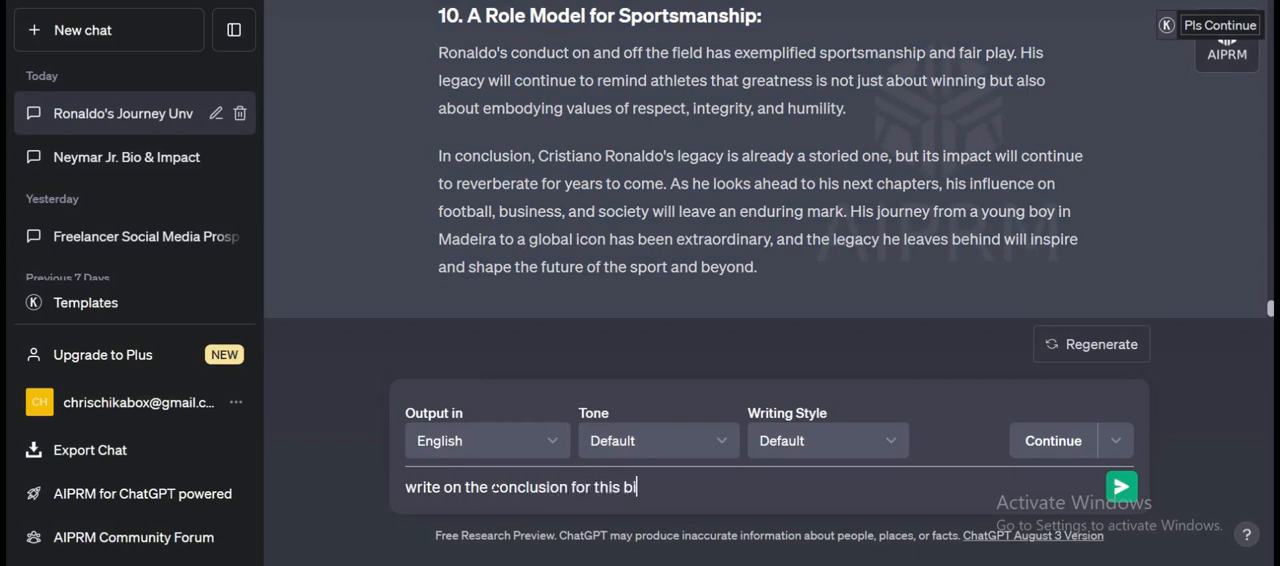
text( this biography)
click(1119, 487)
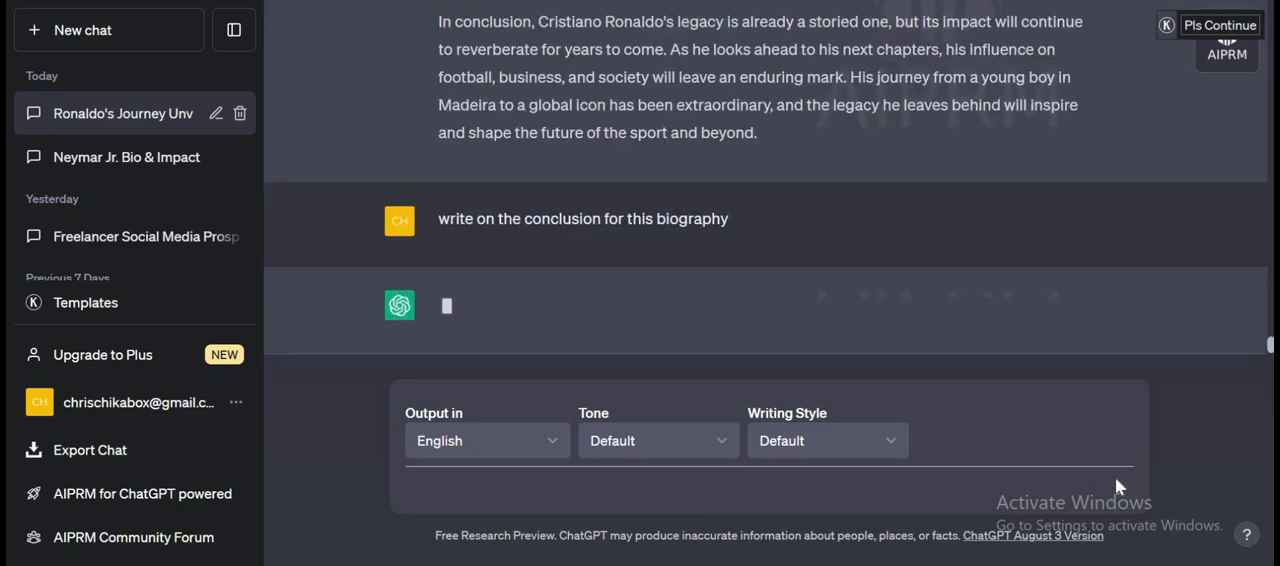
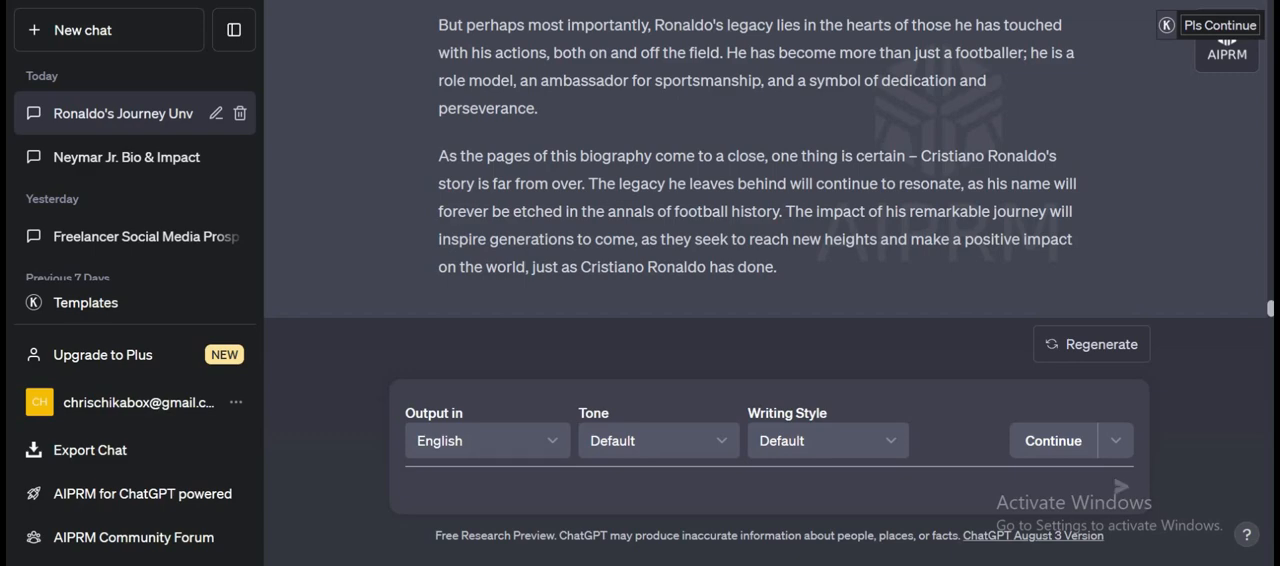
Try to copy ChatGPT's full conclusion answer for the biography.
scroll(797, 277, up, 6)
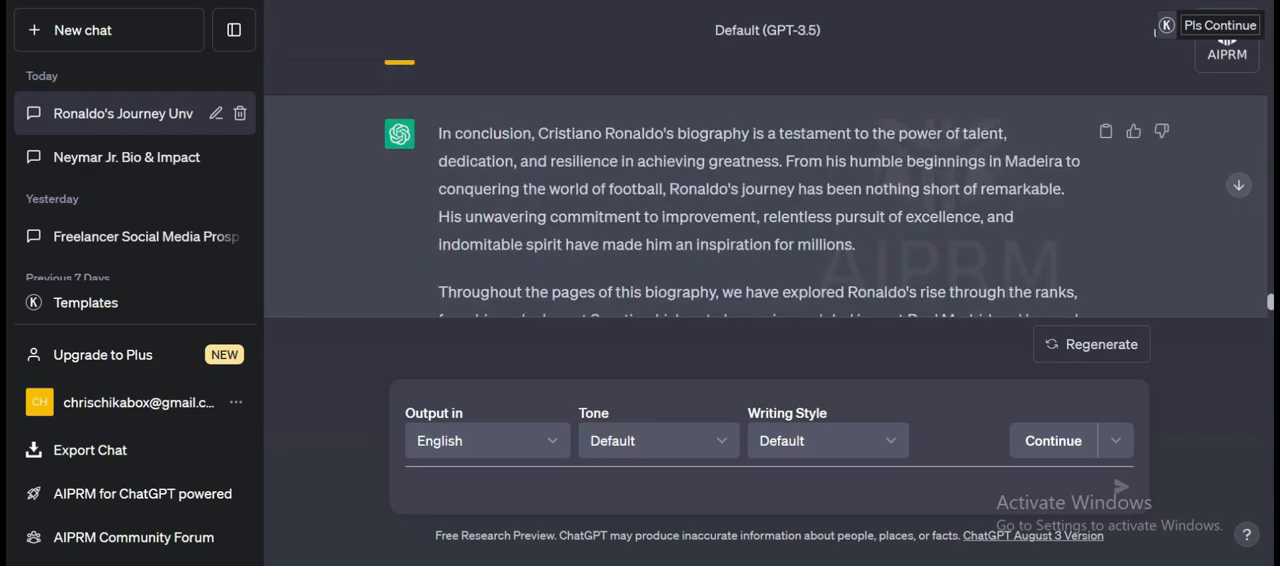
scroll(470, 158, up, 1)
drag(435, 188, 671, 390)
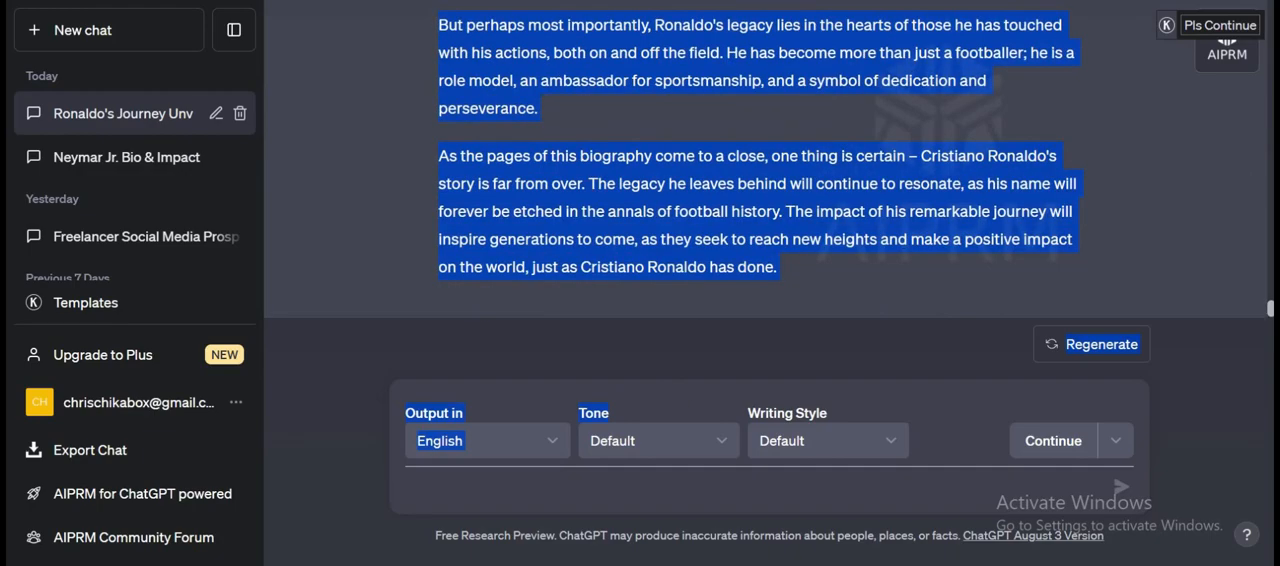
Switch to Grammarly and add a bold "Conclusion:" heading below the Chapter 14 text, with the cursor on the line beneath it.
key(ctrl+Tab)
key(Return)
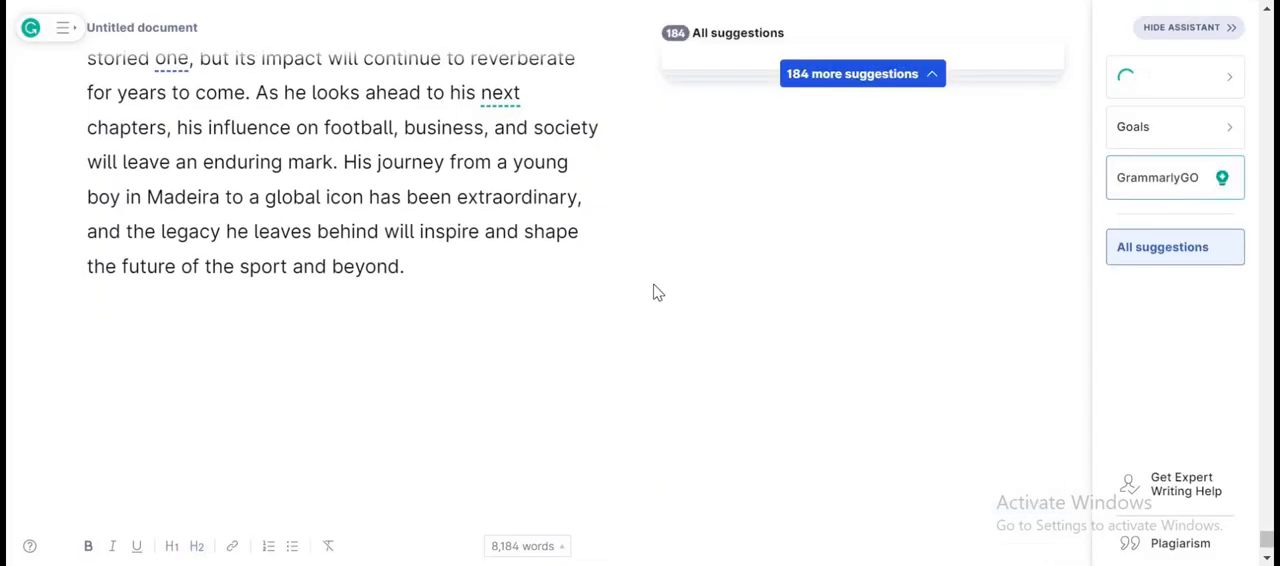
text(Conclusion)
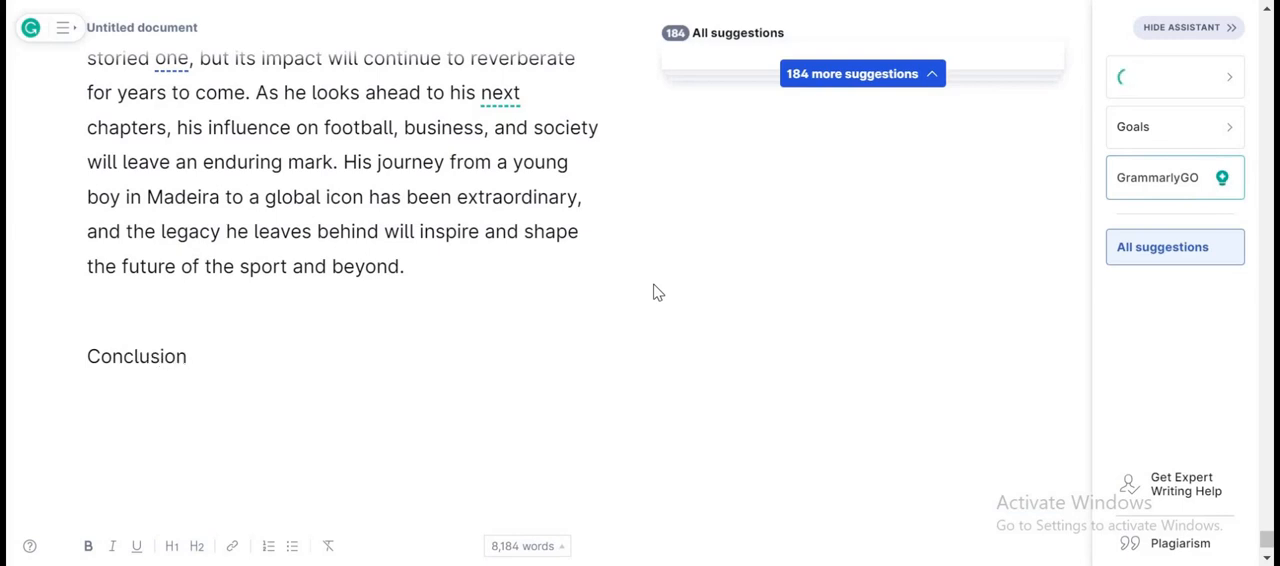
text(:)
triple_click(78, 378)
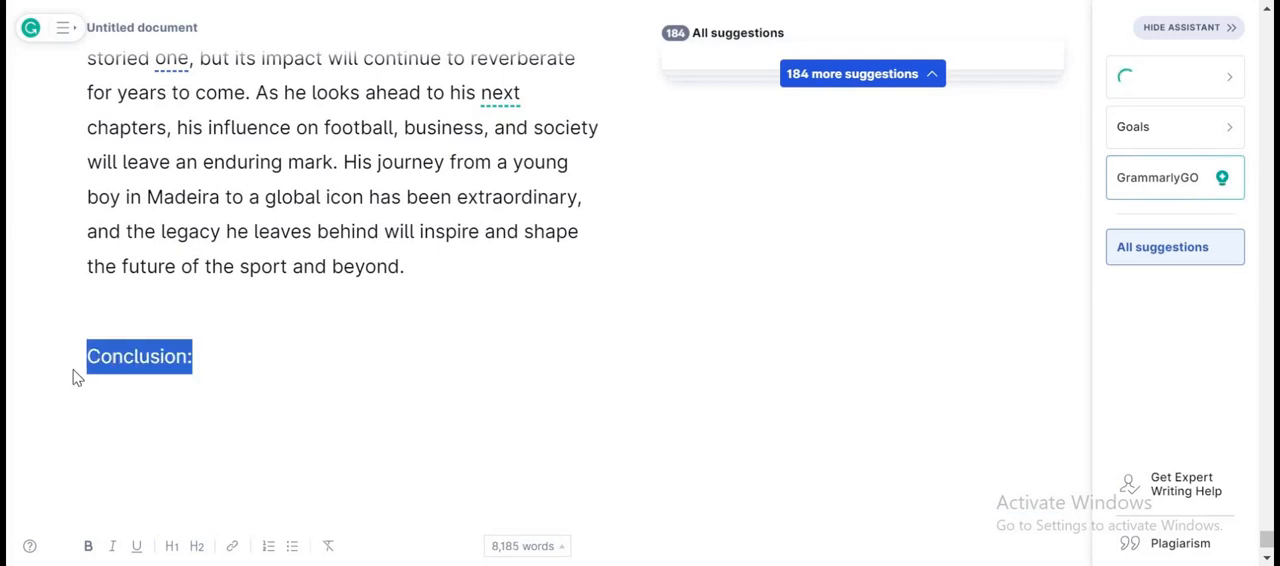
click(89, 546)
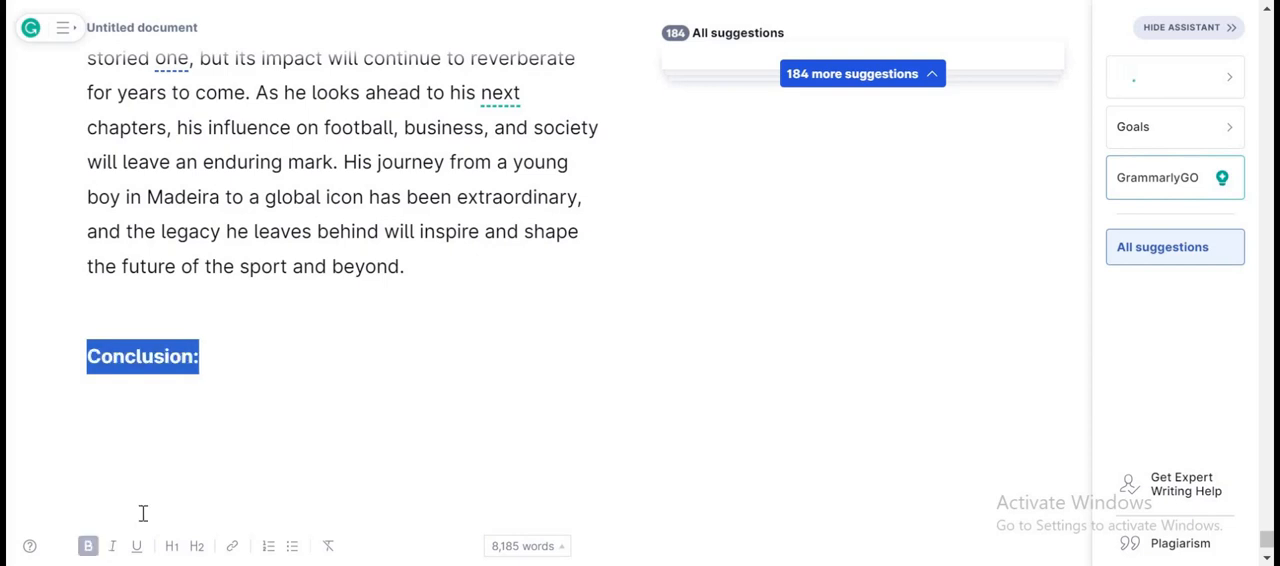
click(229, 425)
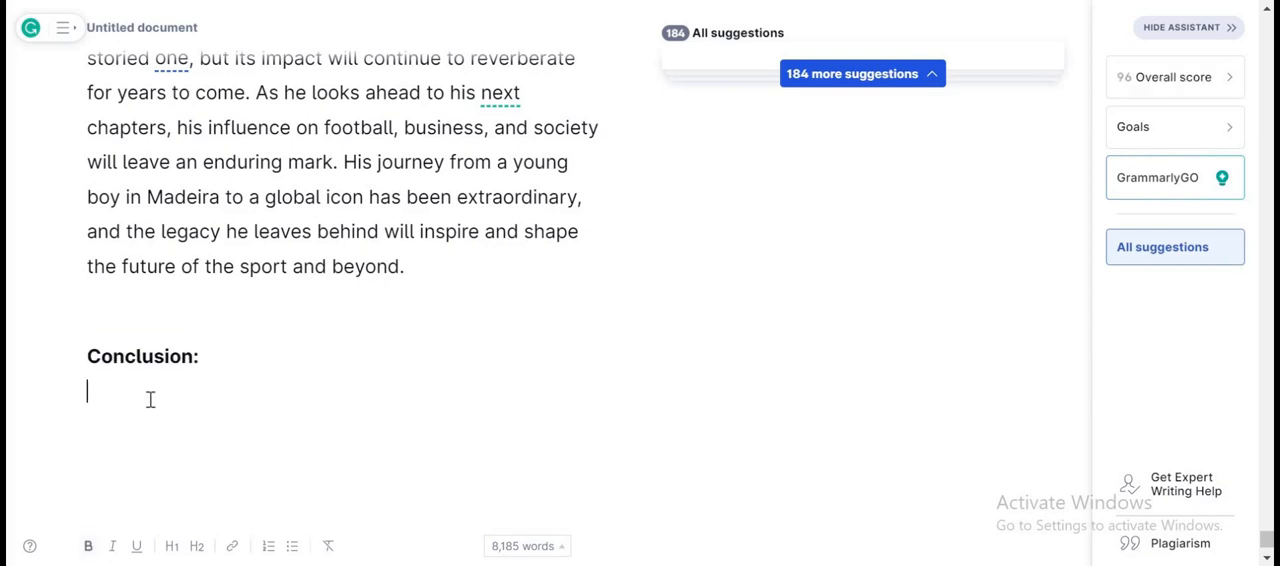
Paste the copied selection under the Conclusion heading, check what came in, and undo the paste.
key(ctrl+v)
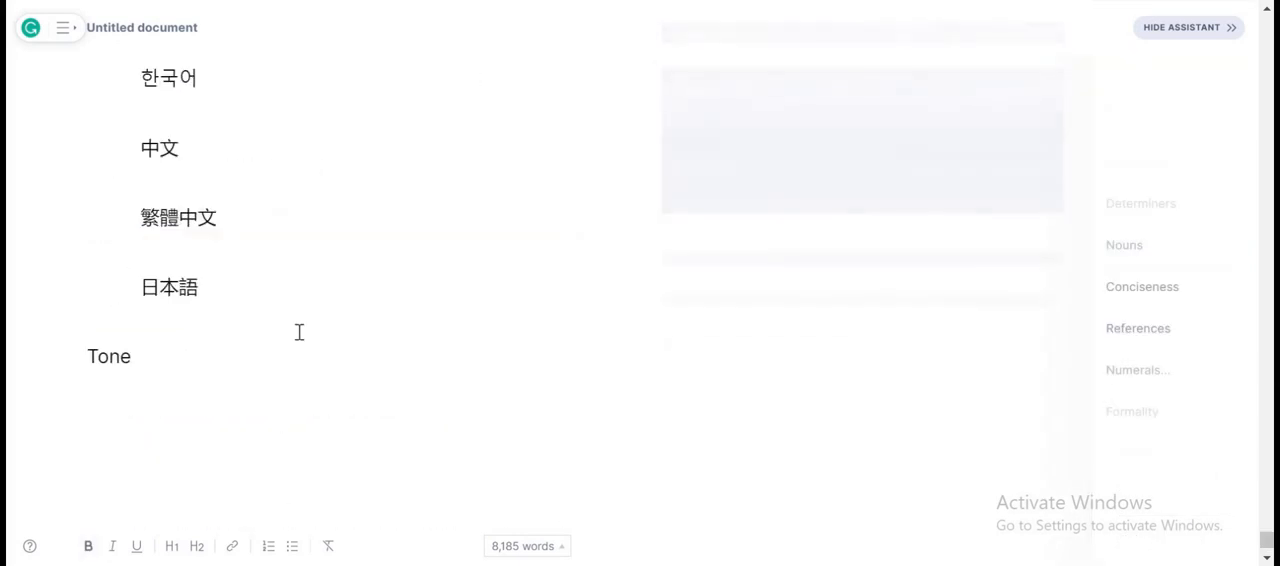
scroll(299, 332, up, 10)
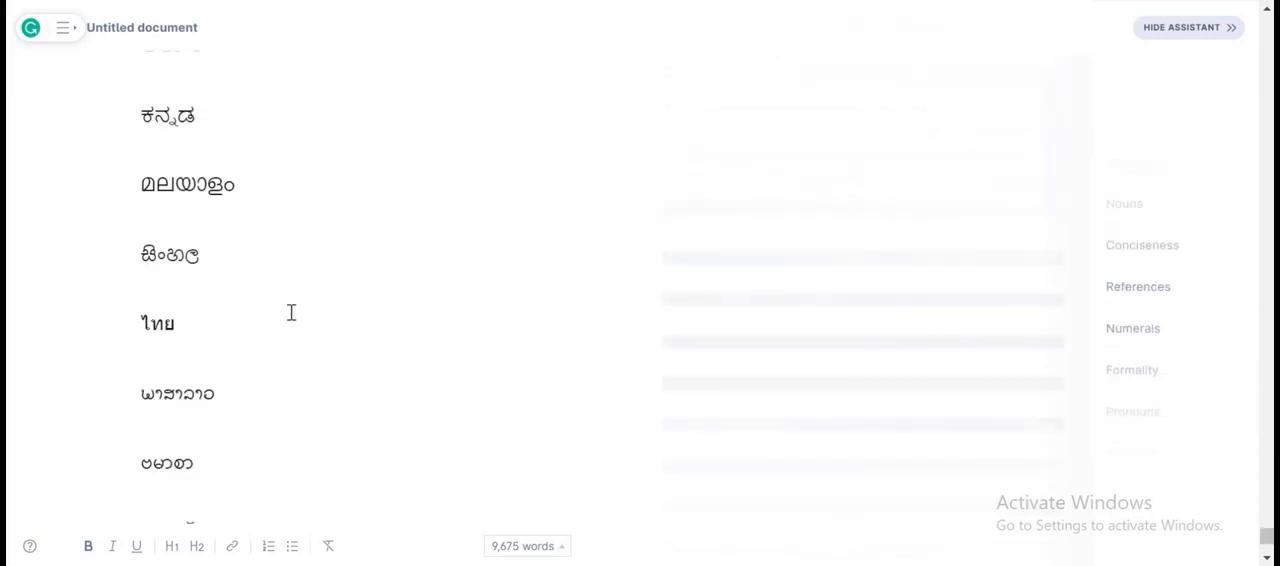
scroll(291, 312, up, 8)
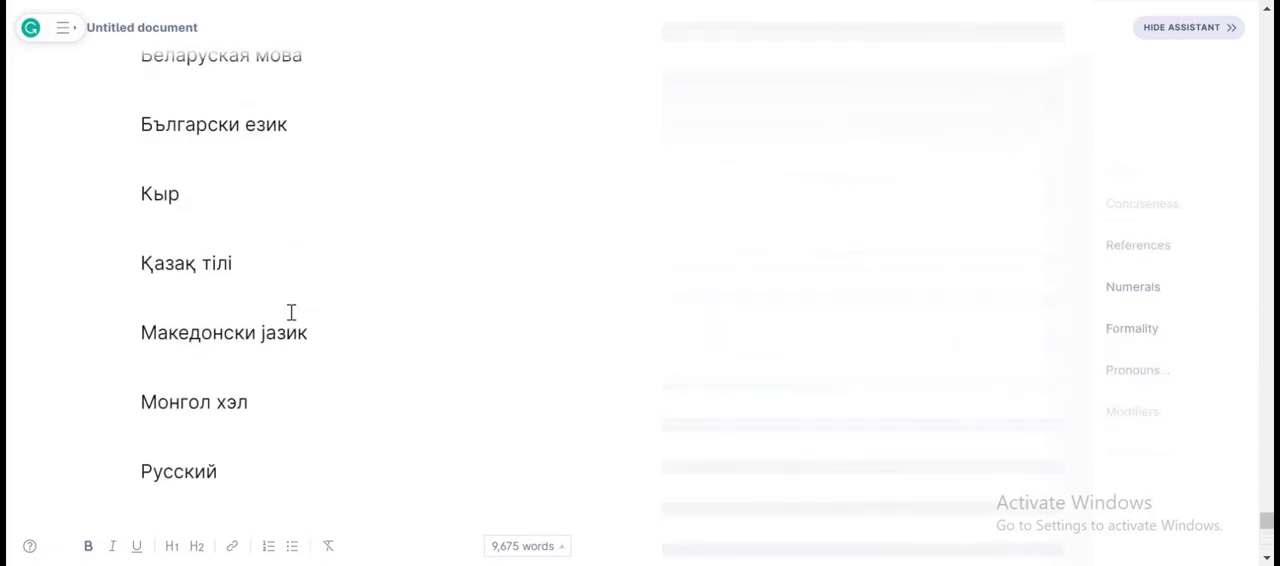
scroll(342, 241, up, 15)
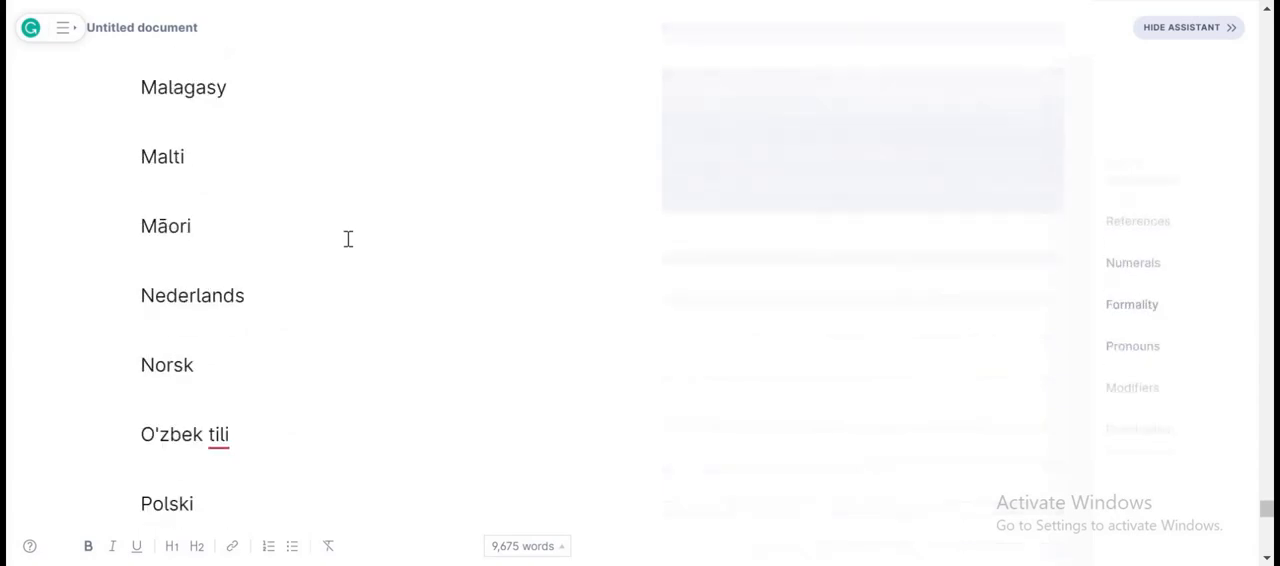
scroll(350, 237, up, 15)
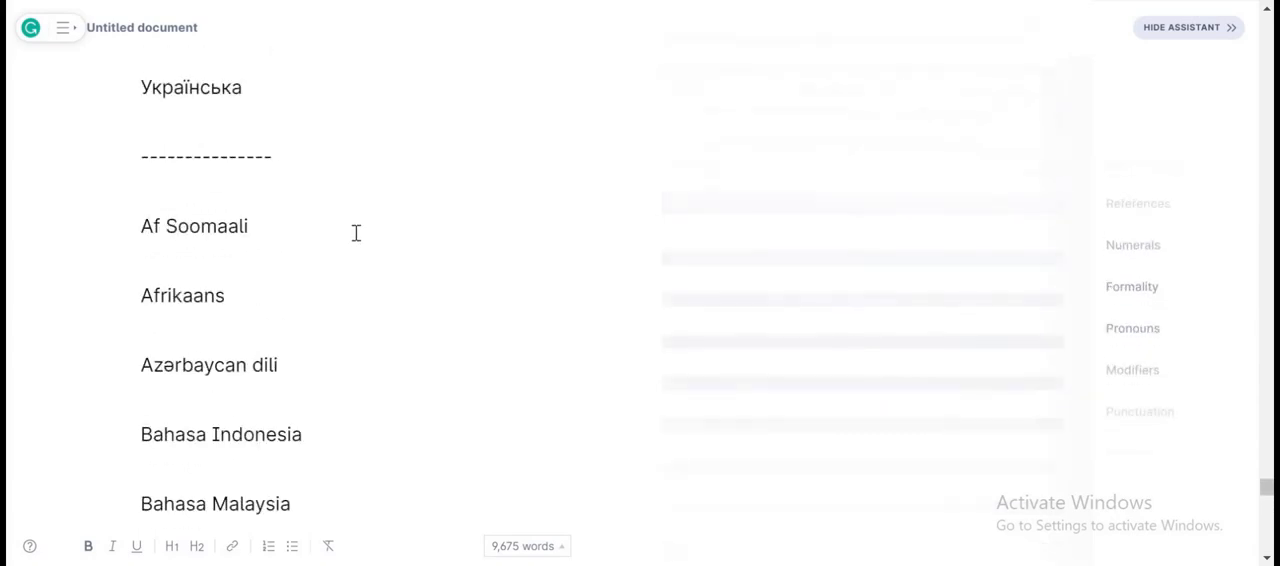
scroll(360, 231, up, 4)
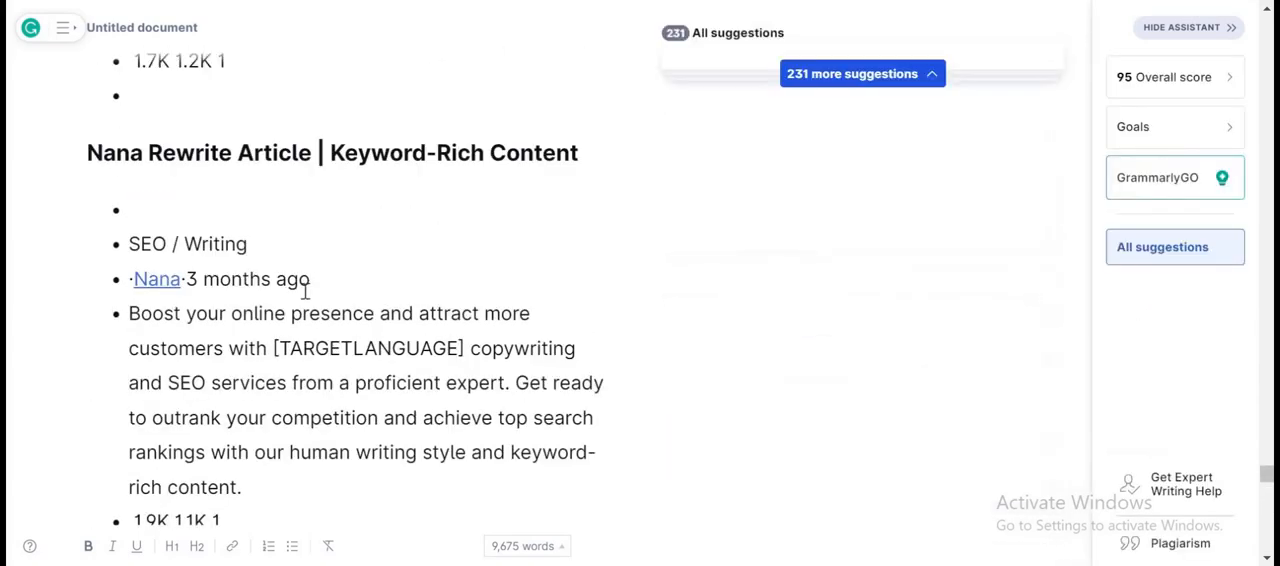
scroll(337, 246, up, 15)
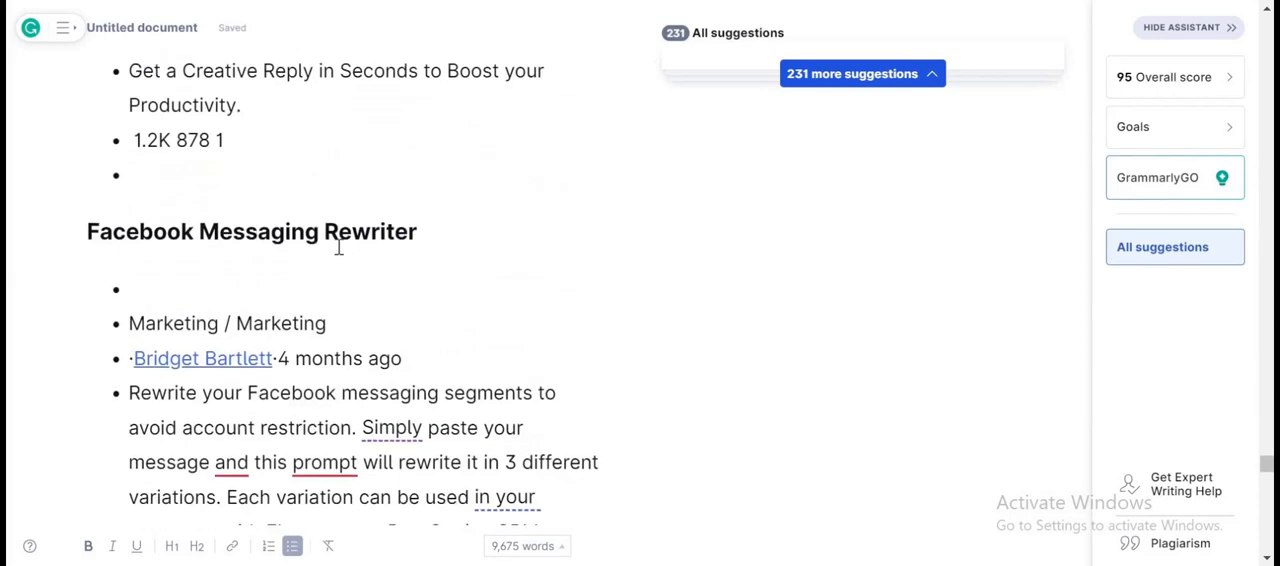
scroll(339, 246, up, 8)
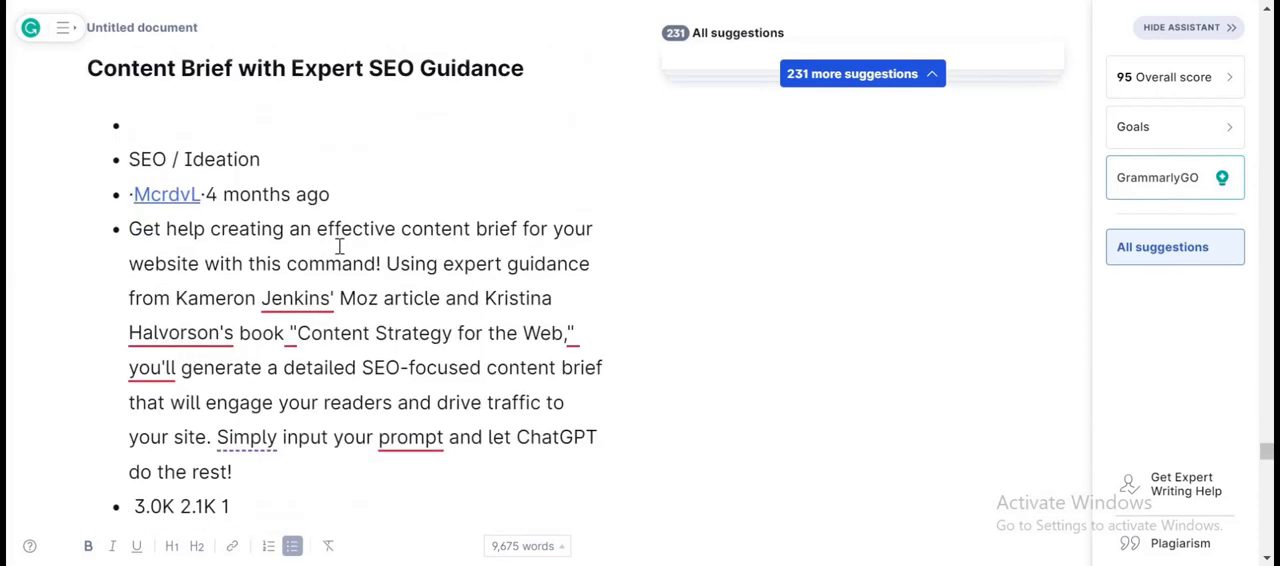
key(ctrl+z)
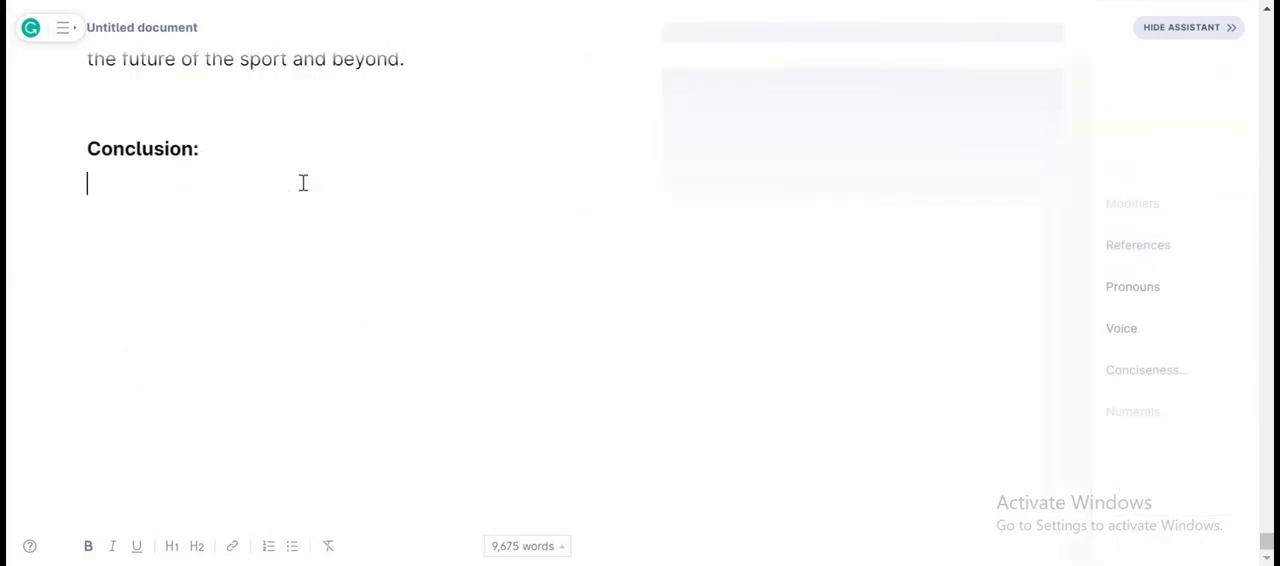
Copy only the text of ChatGPT's conclusion answer and paste it under the Conclusion heading in the Grammarly document.
click(430, 2)
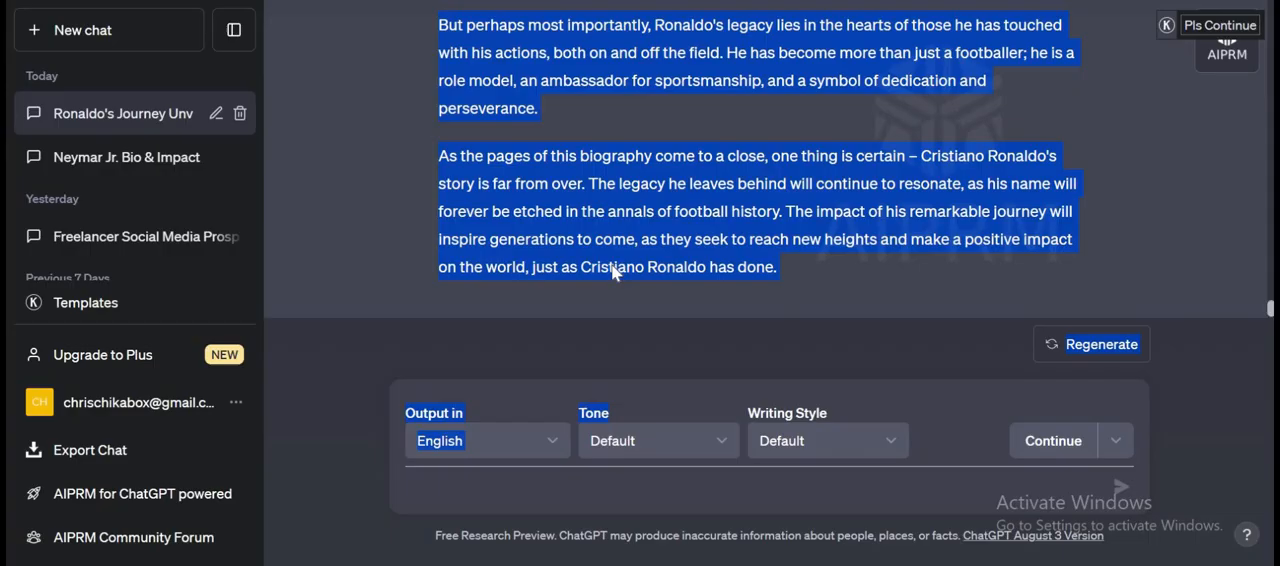
click(583, 317)
scroll(583, 317, up, 5)
scroll(671, 164, down, 5)
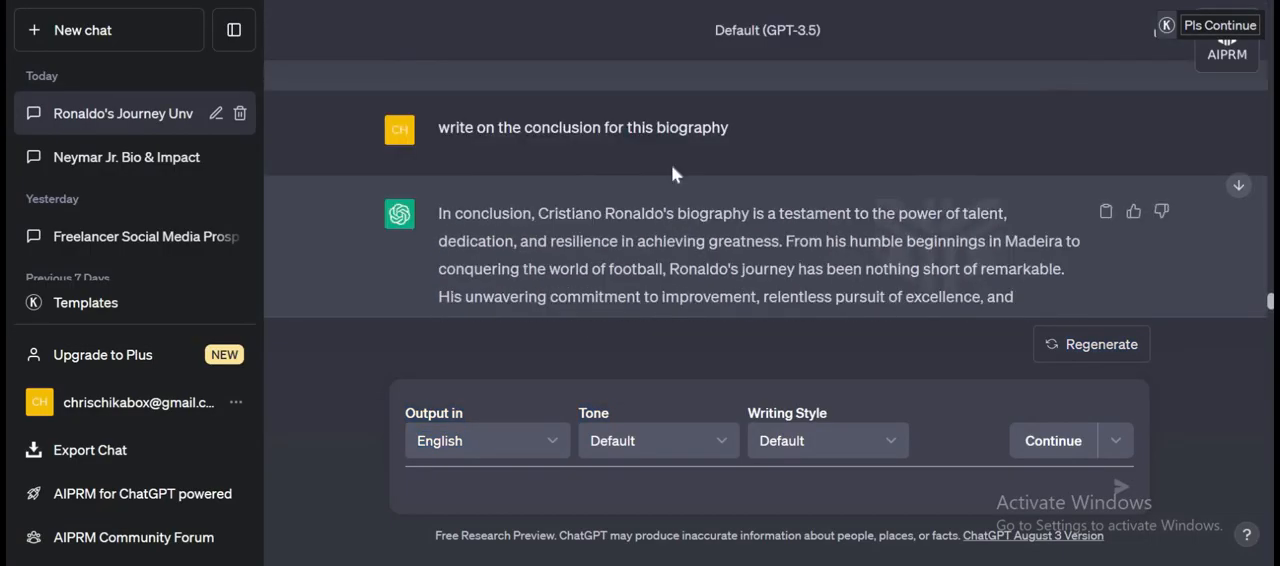
scroll(671, 164, up, 1)
scroll(423, 190, down, 1)
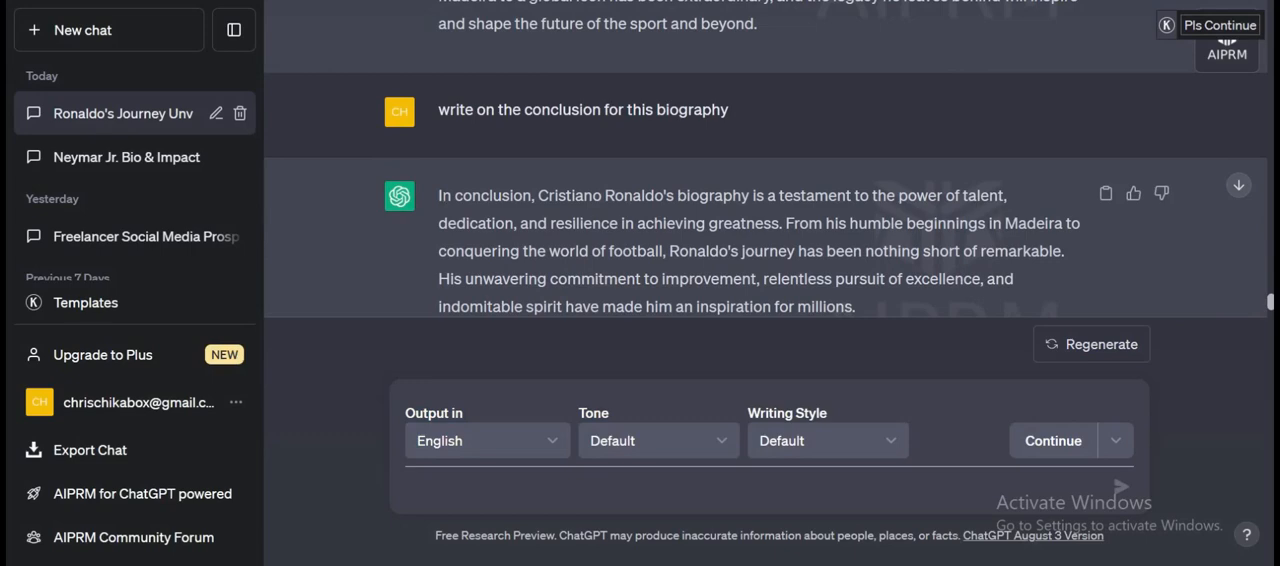
drag(438, 195, 774, 267)
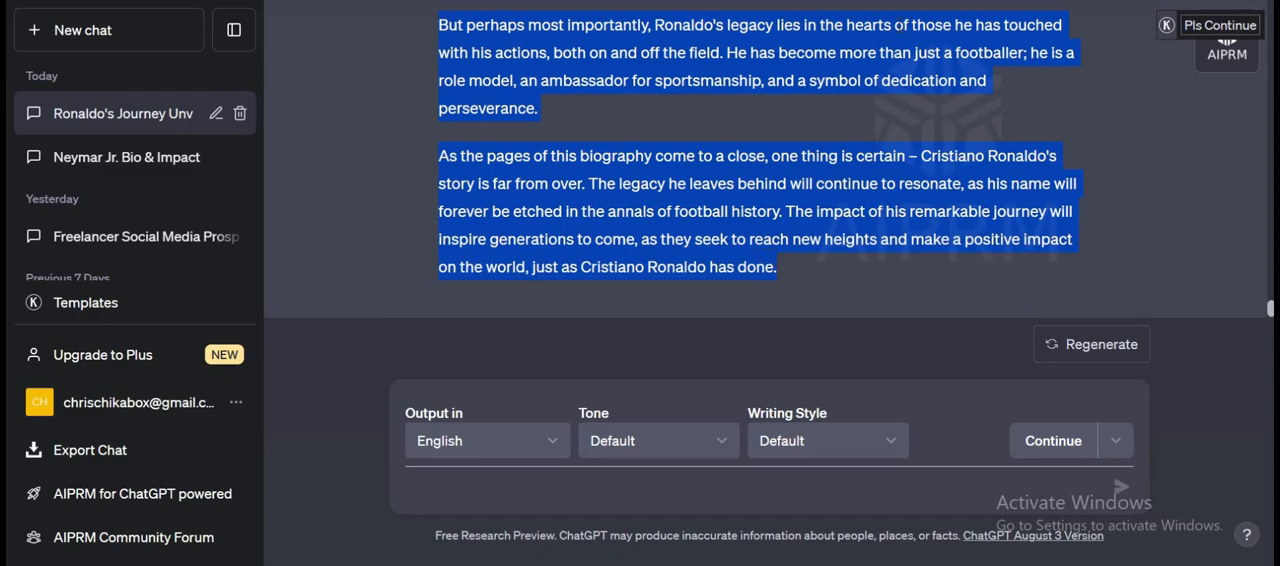
click(180, 1)
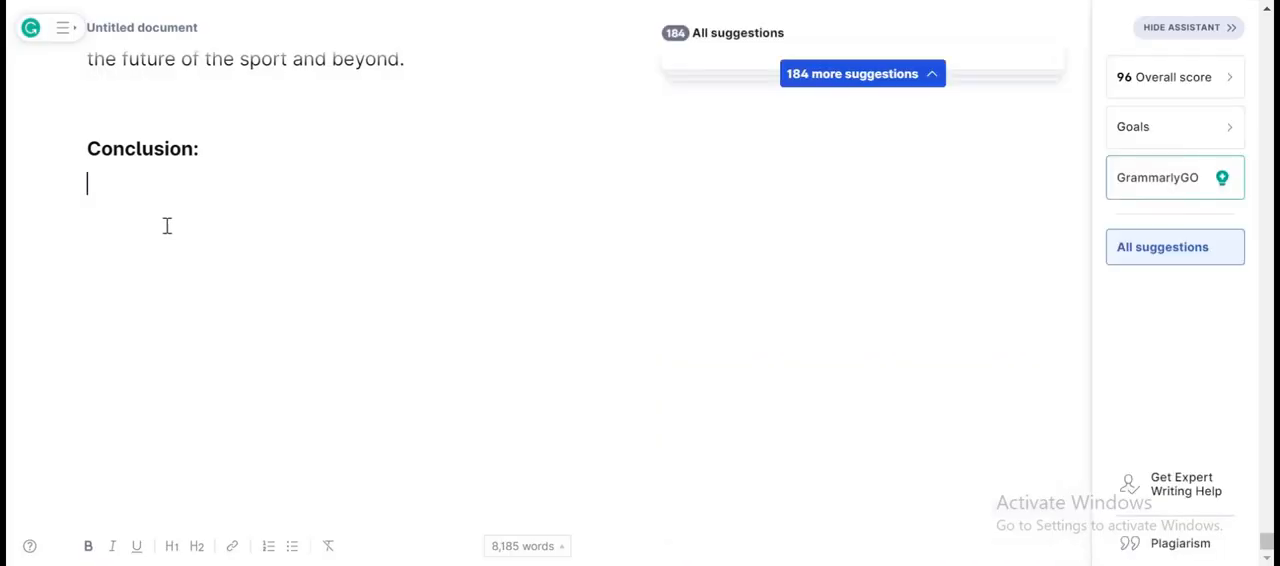
key(ctrl+v)
Look back through the assembled biography from the conclusion up through the preceding chapters.
scroll(326, 214, up, 10)
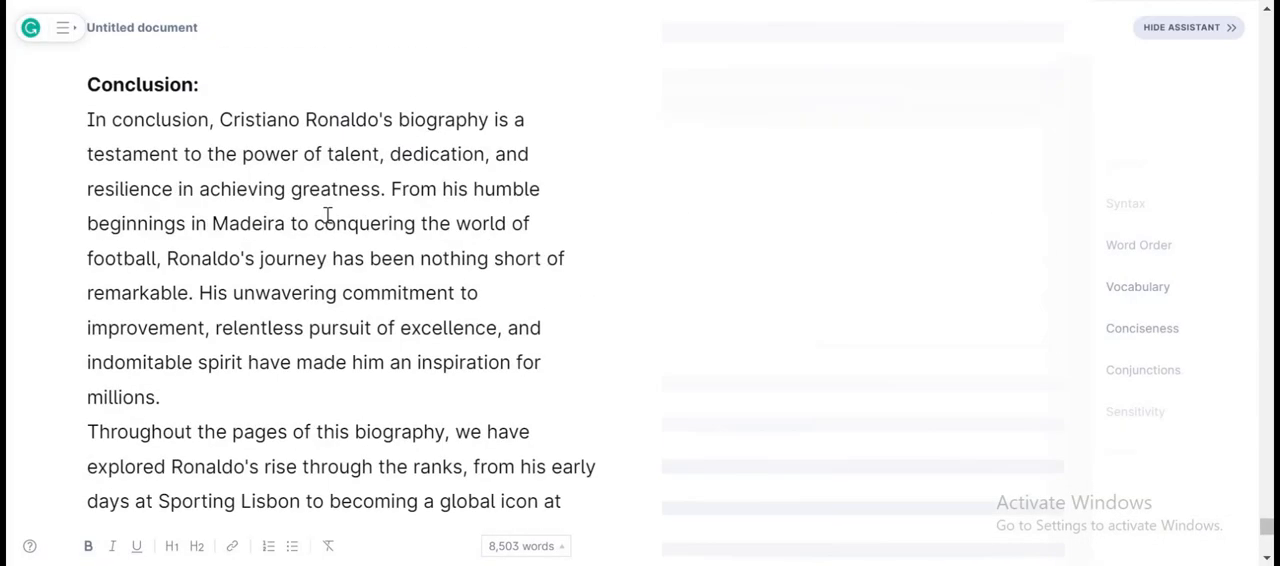
scroll(330, 210, up, 15)
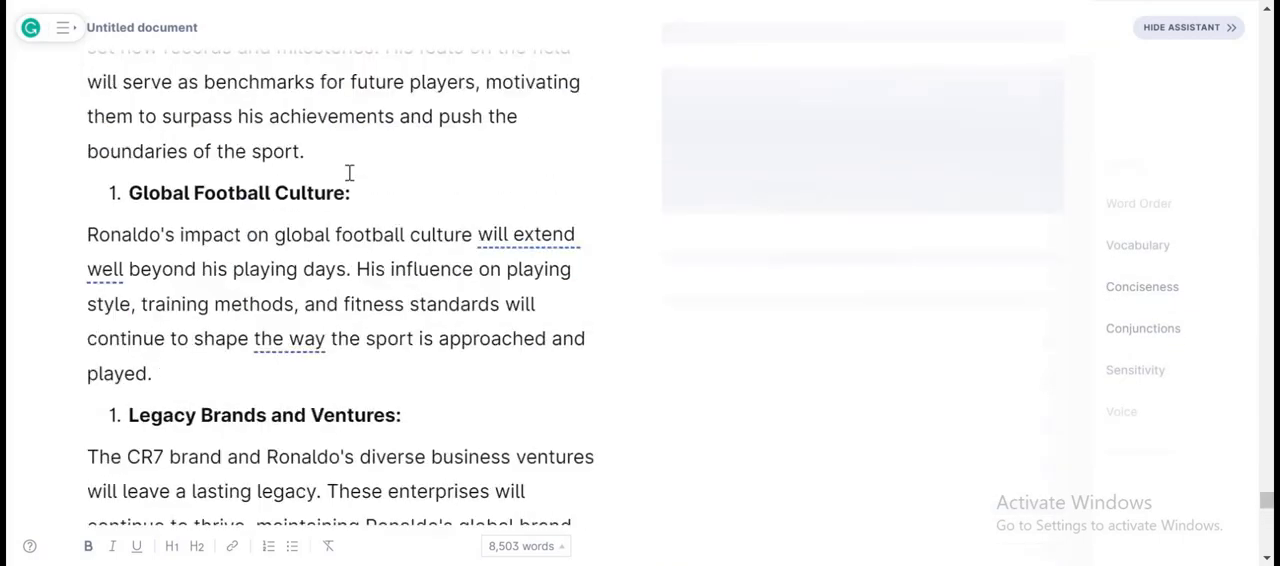
scroll(349, 173, up, 15)
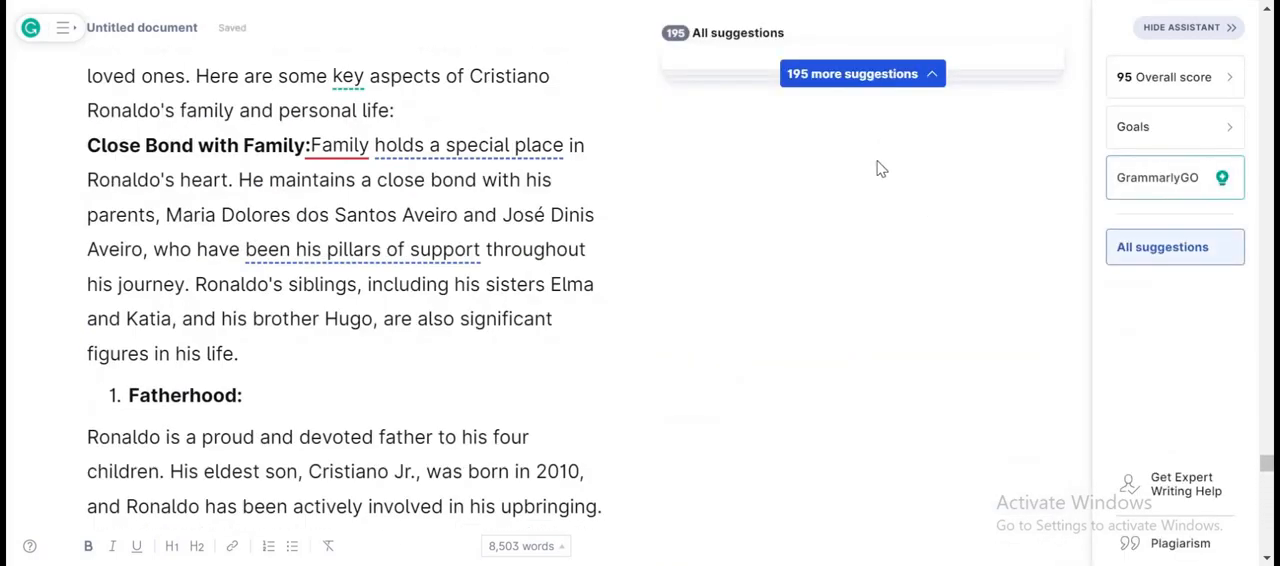
scroll(860, 176, up, 7)
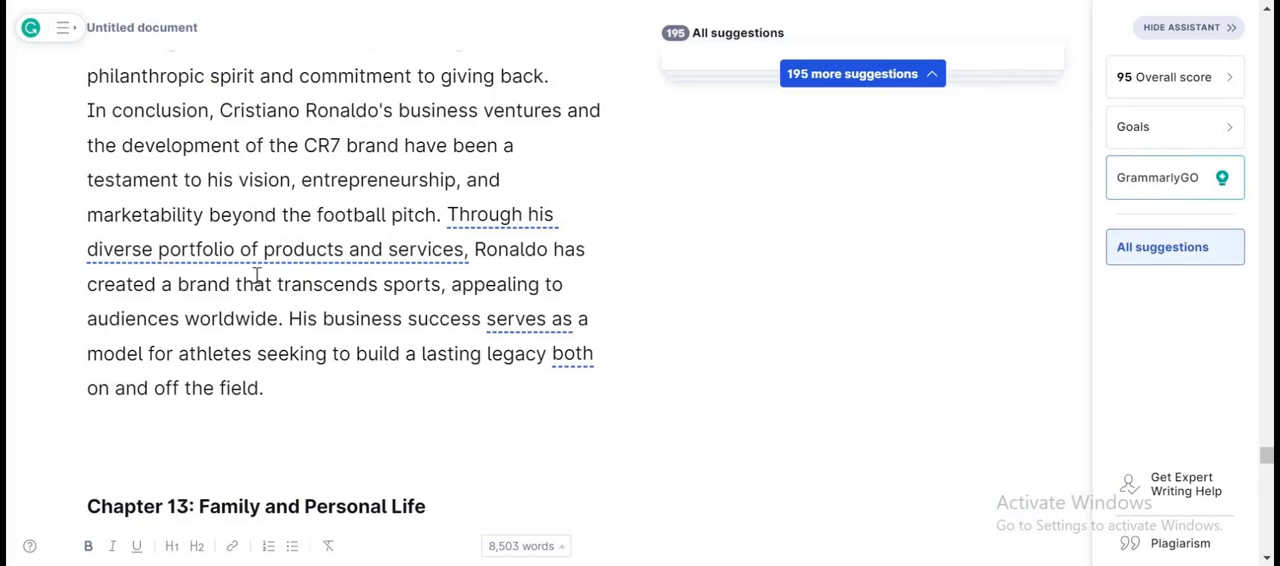
scroll(994, 182, up, 10)
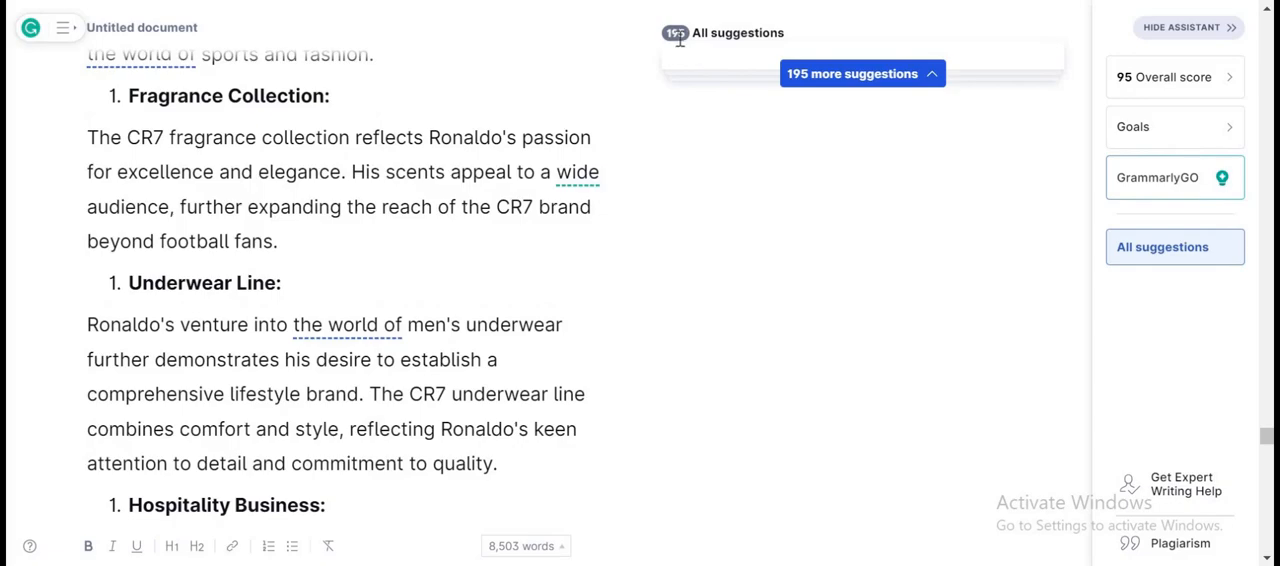
scroll(909, 86, up, 10)
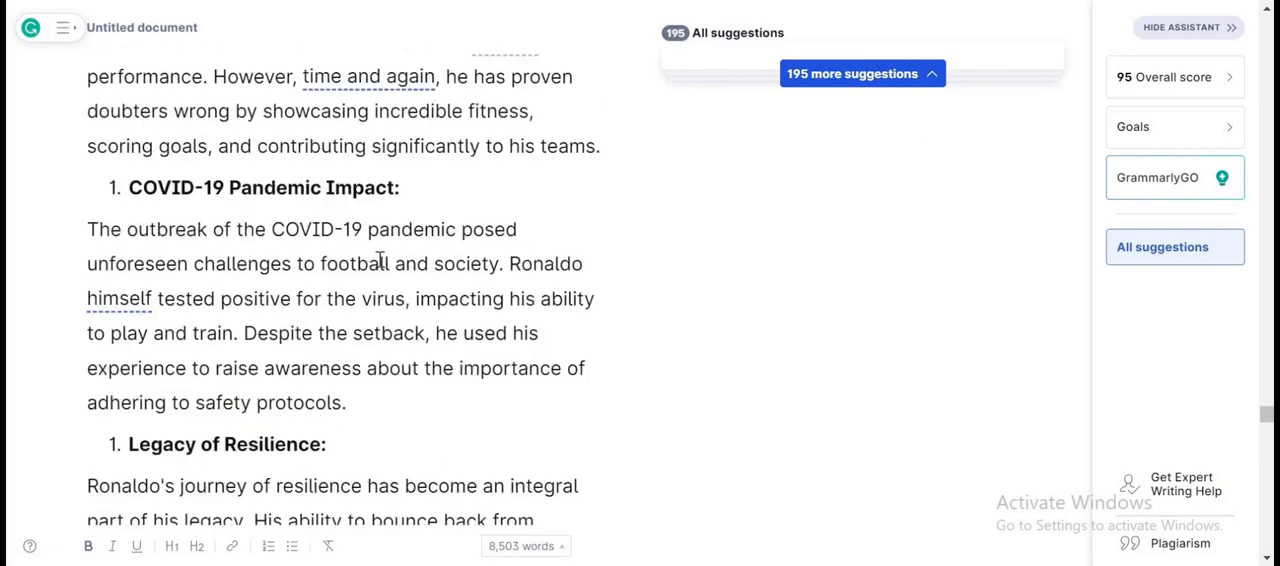
scroll(694, 223, up, 15)
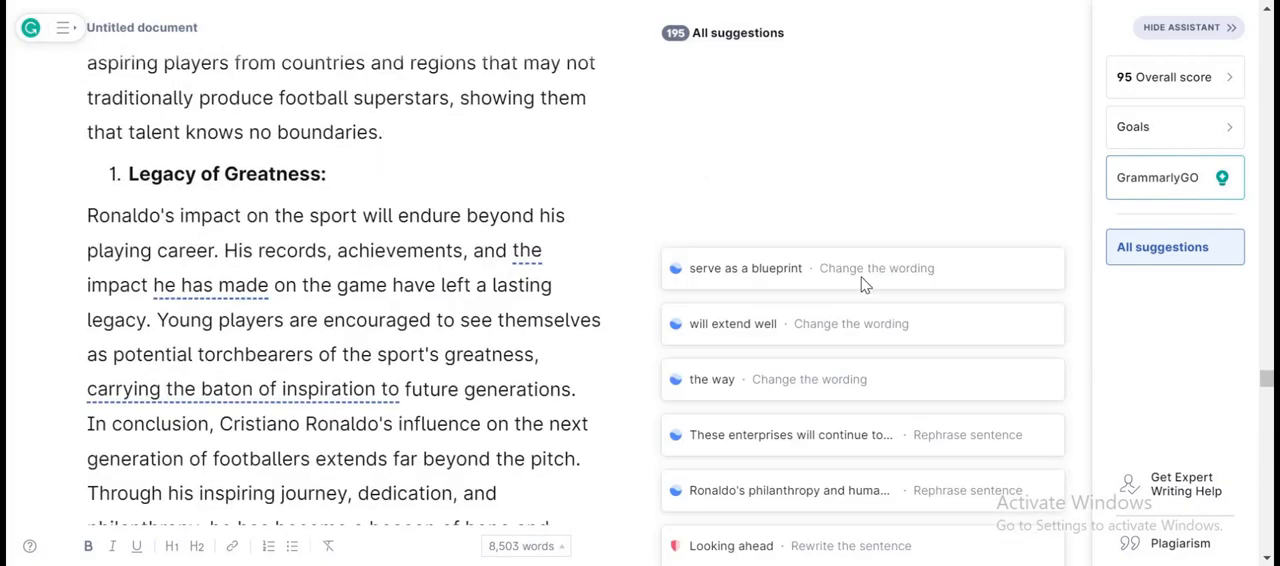
Examine Grammarly's writing suggestions for the biography, including the comma removal suggested for "Mateo,".
scroll(850, 265, down, 4)
scroll(811, 234, up, 11)
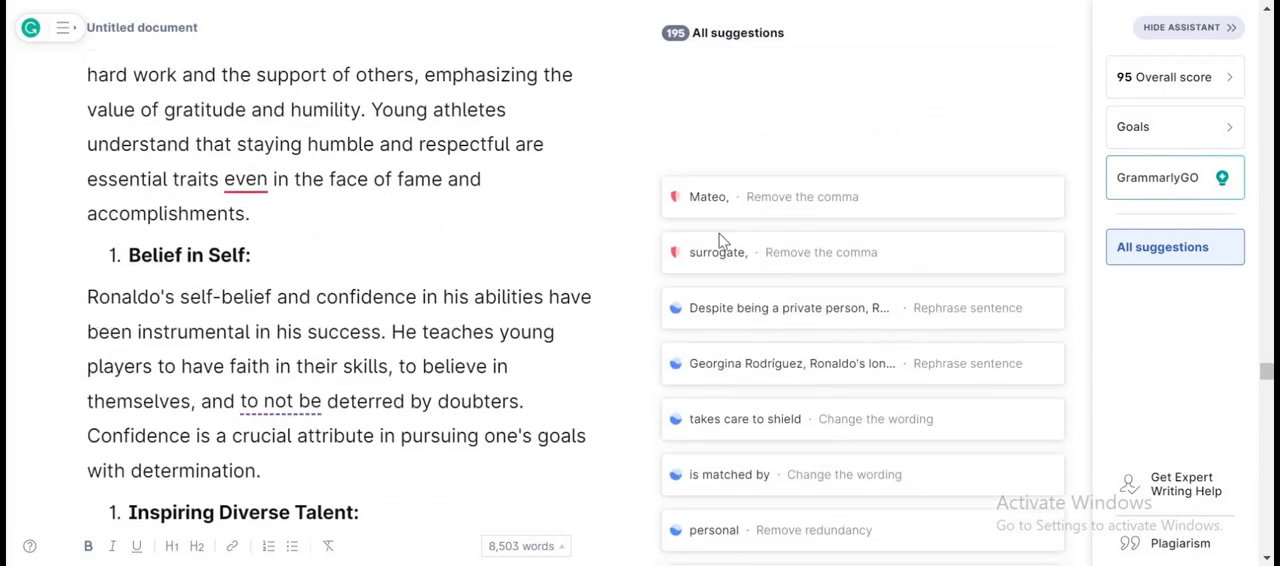
click(709, 211)
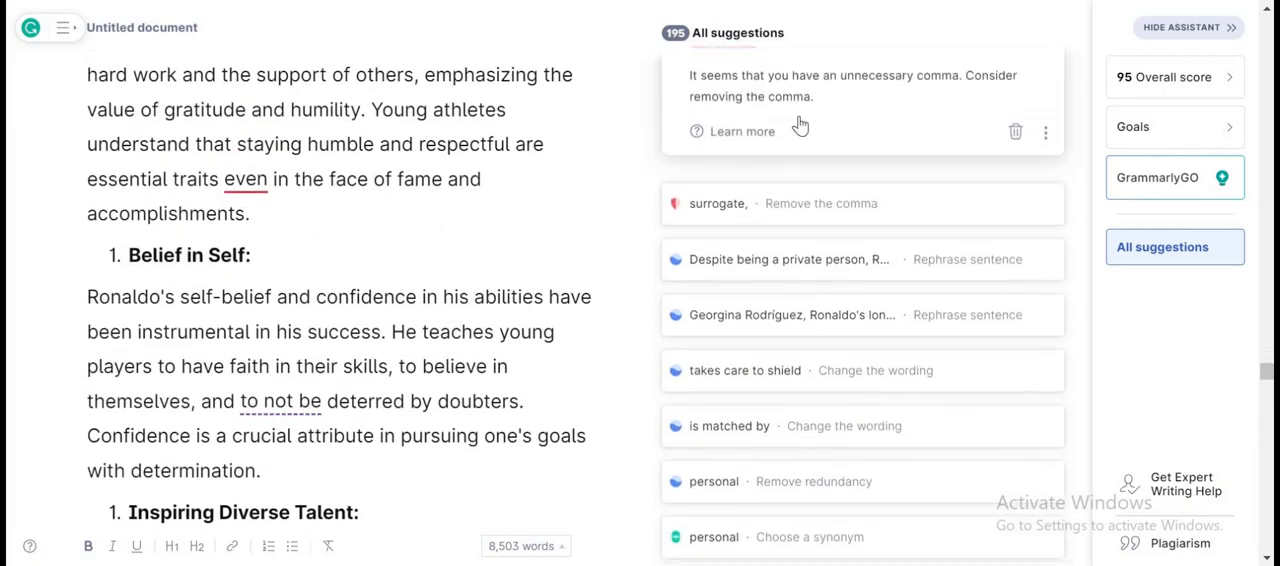
scroll(800, 124, up, 20)
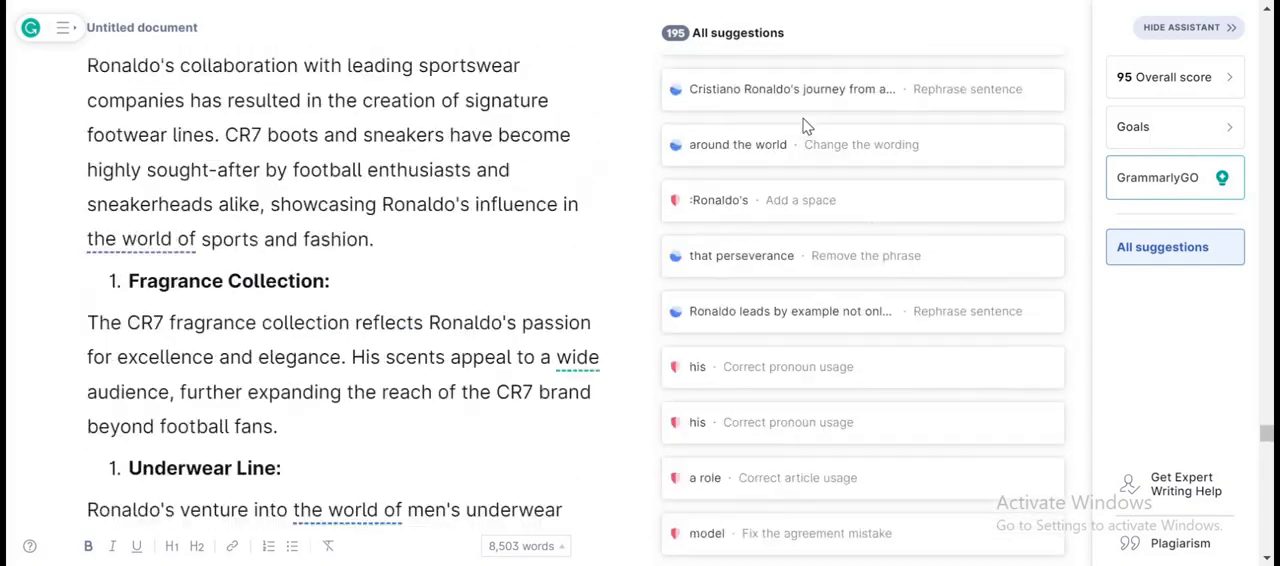
scroll(806, 124, up, 20)
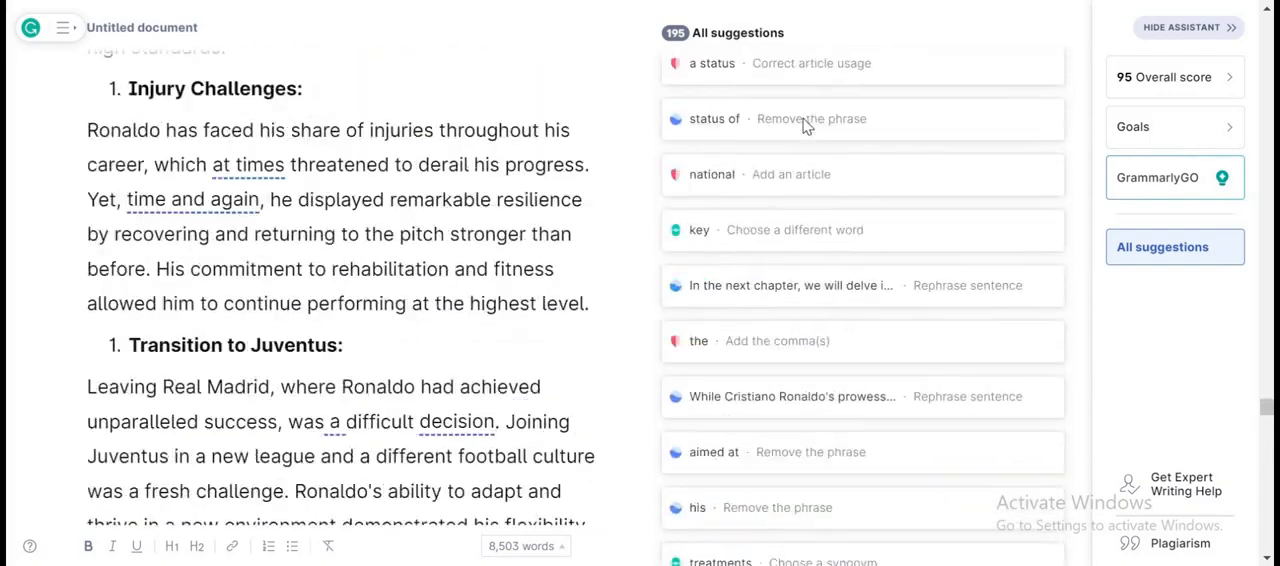
scroll(806, 124, up, 20)
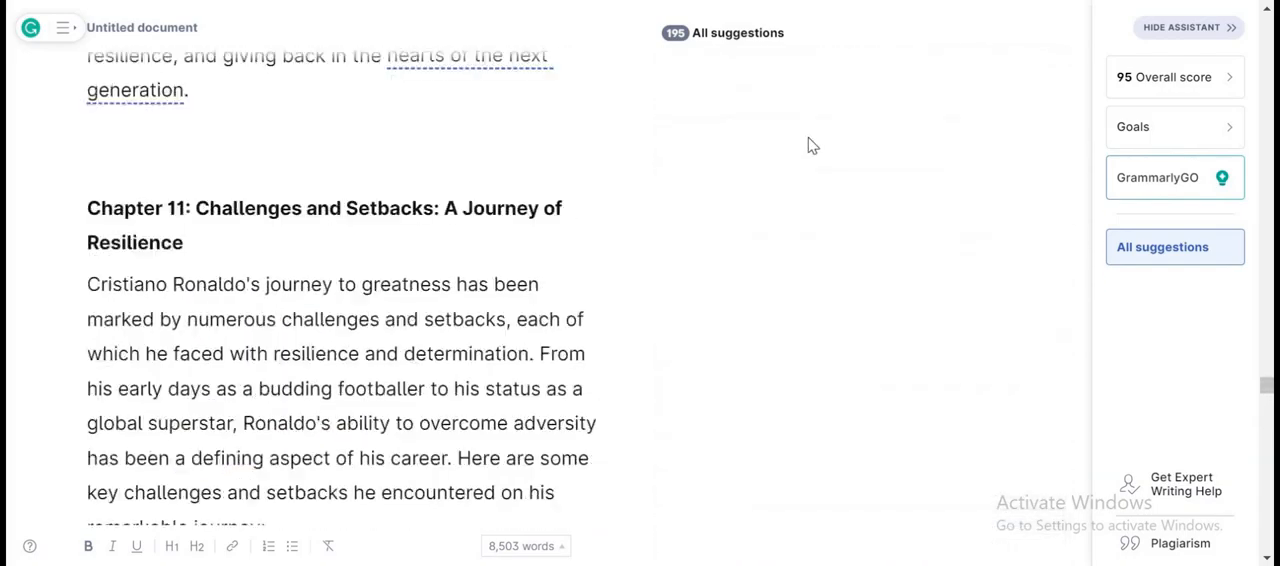
scroll(812, 140, up, 20)
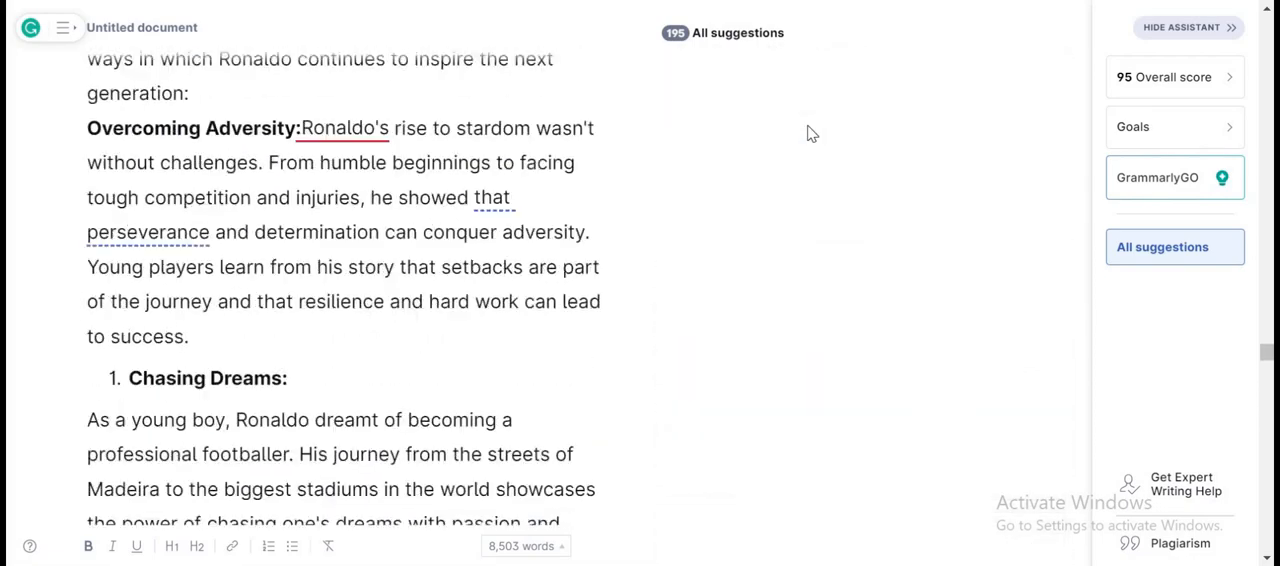
scroll(799, 222, down, 15)
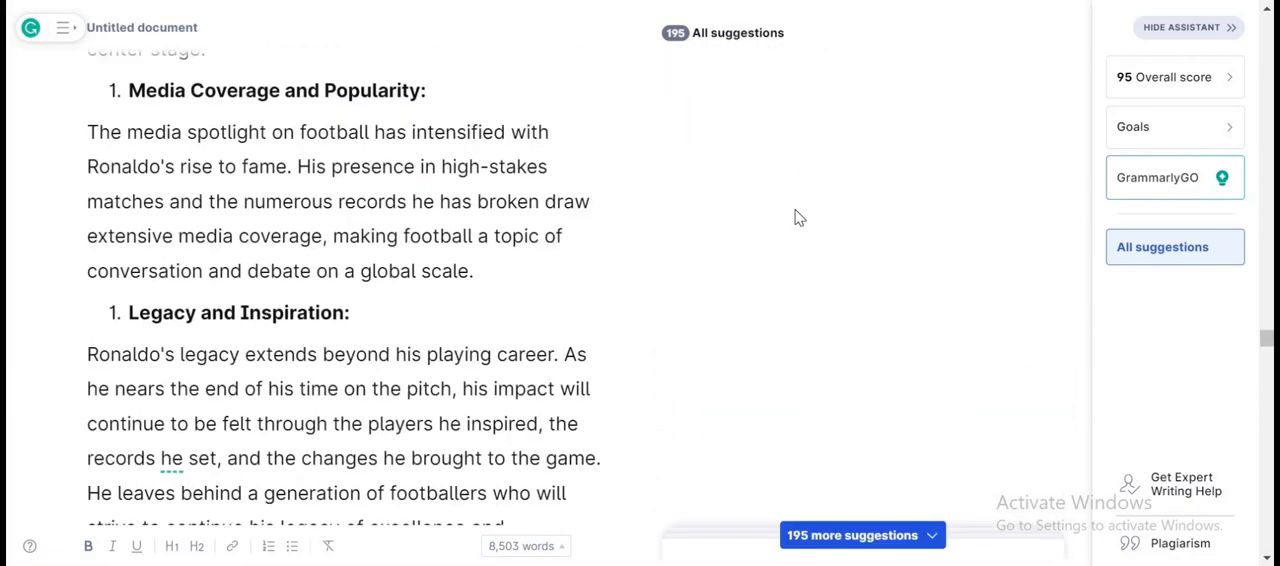
Open Grammarly's grouped batch of 13 corrections for the biography and accept all of them at once.
scroll(799, 214, down, 15)
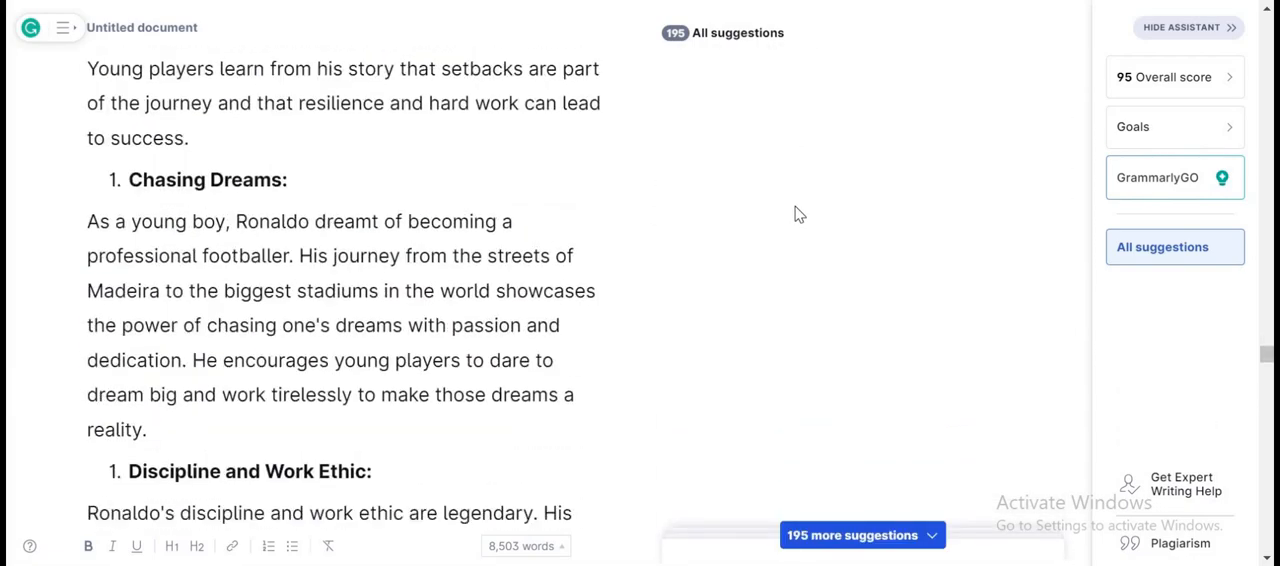
scroll(771, 167, up, 1)
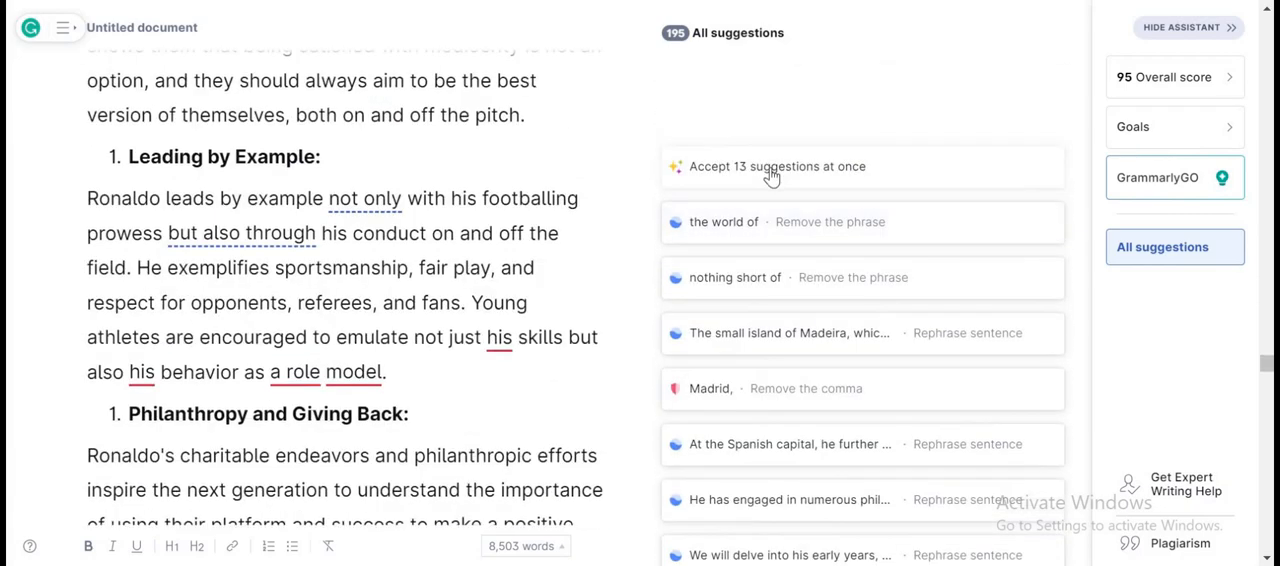
click(709, 347)
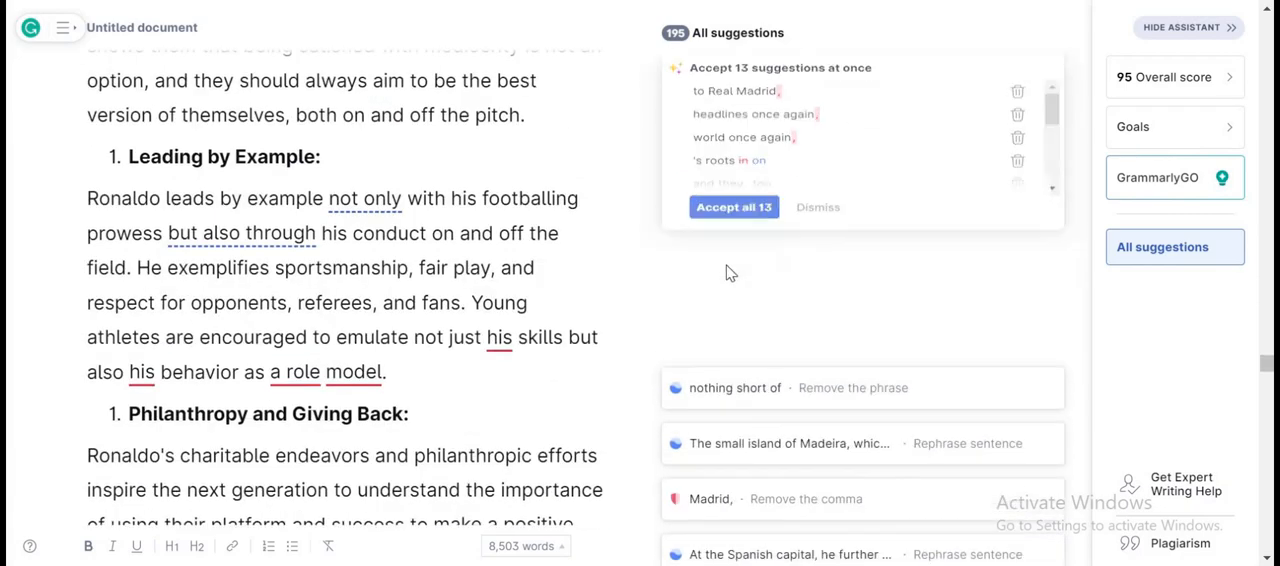
click(745, 95)
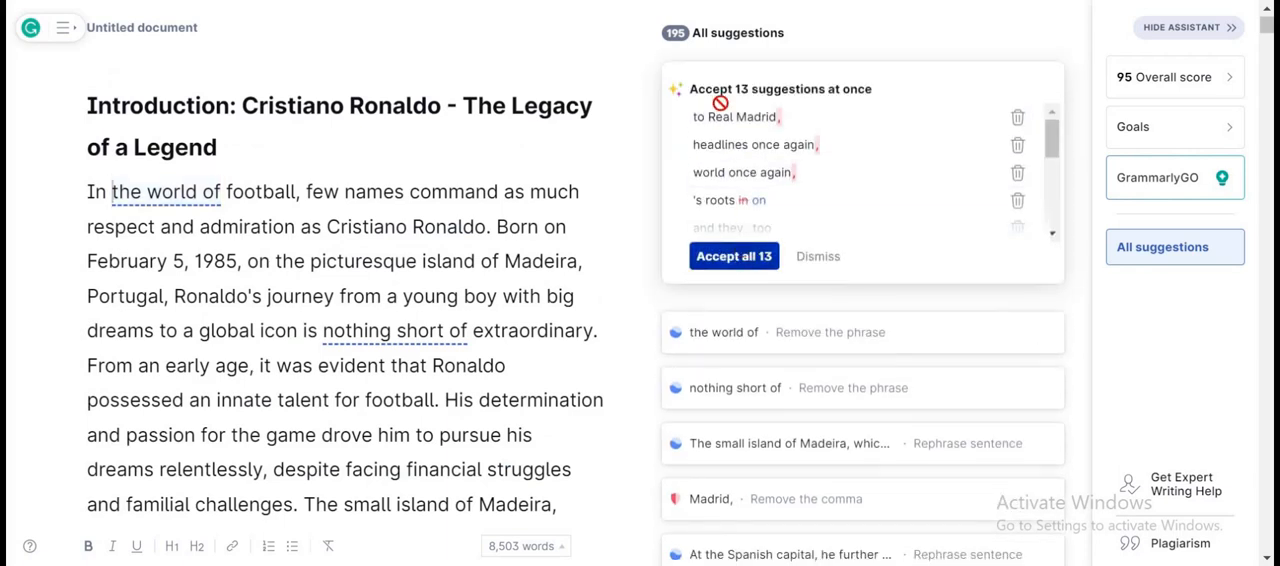
click(726, 257)
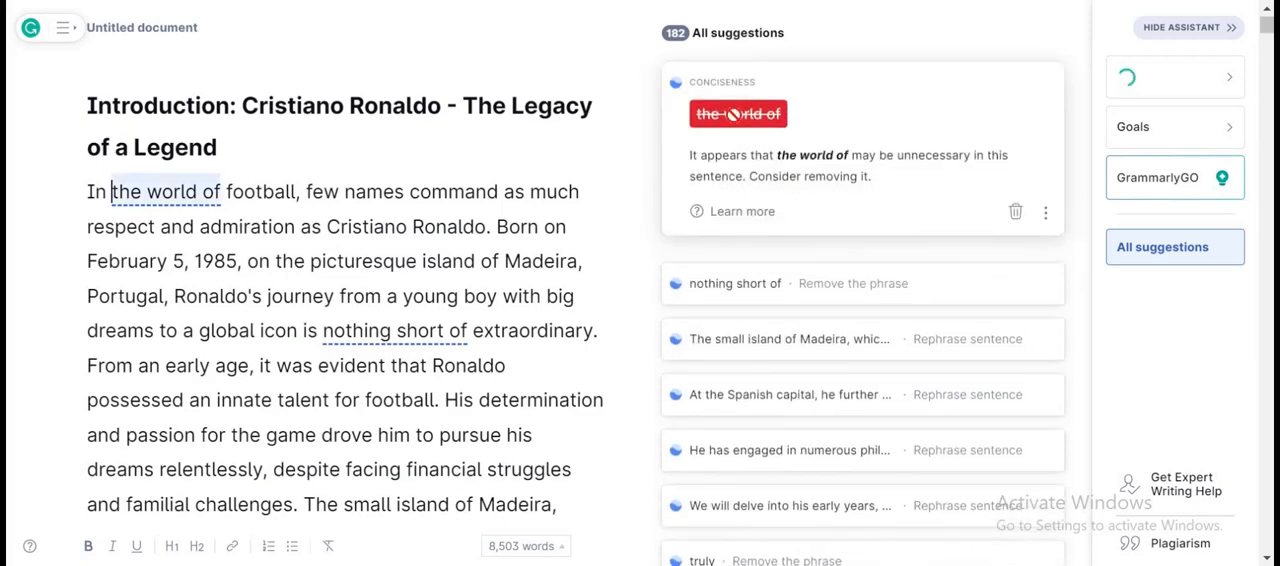
Accept the Introduction's suggestions, removing "the world of" and "nothing short of" and rewriting the flagged sentences for clarity.
click(734, 114)
click(738, 114)
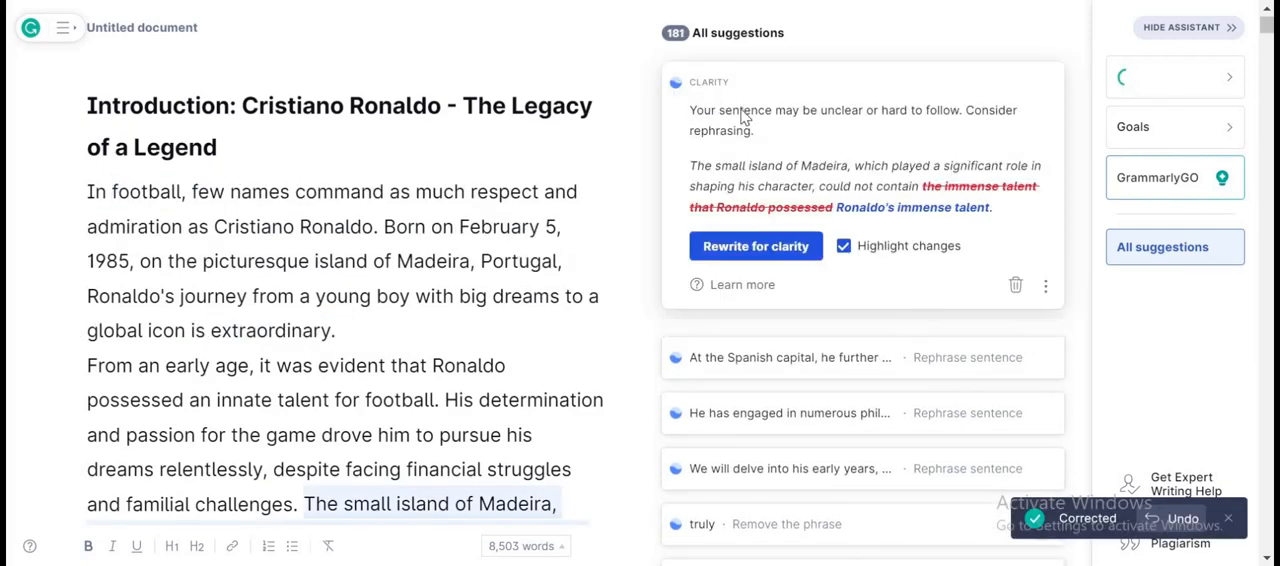
click(755, 255)
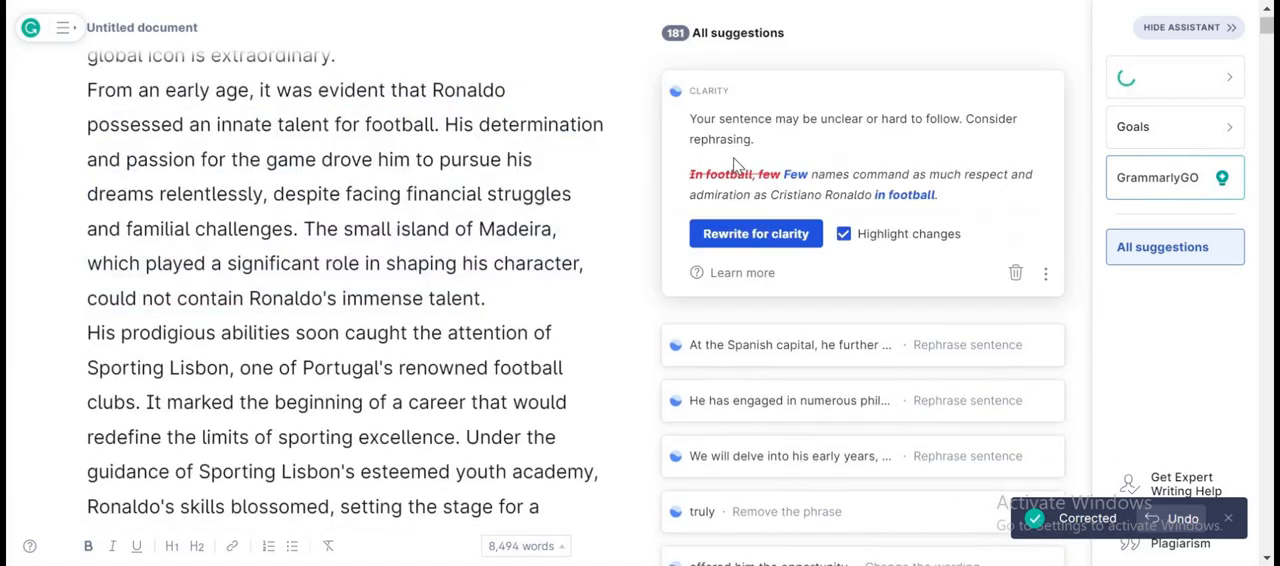
click(755, 232)
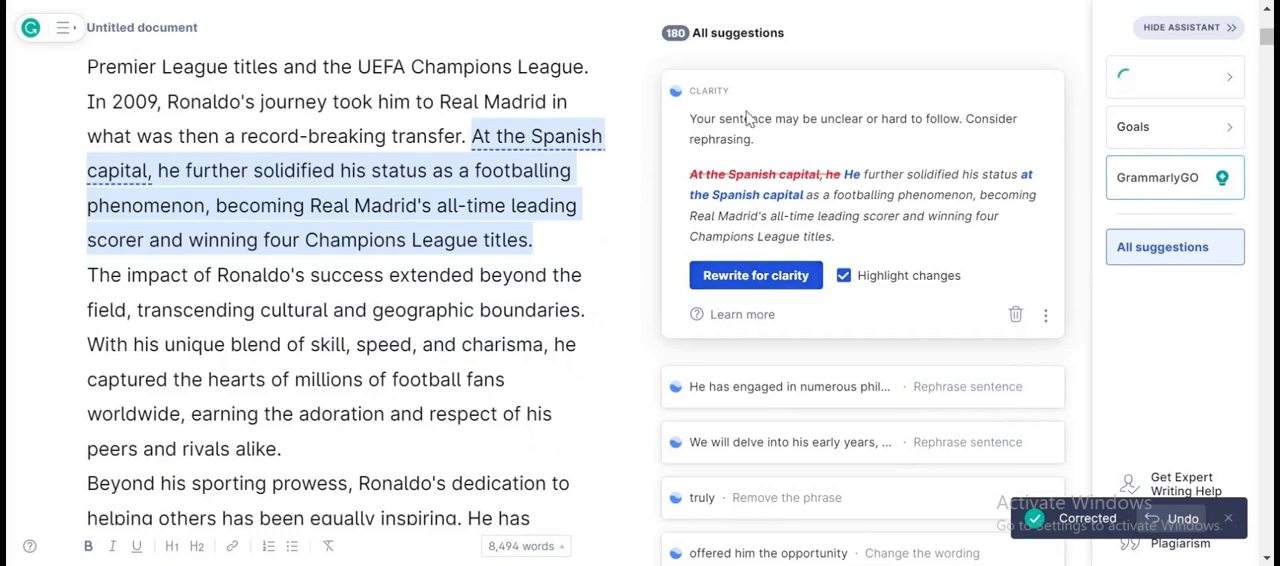
click(736, 278)
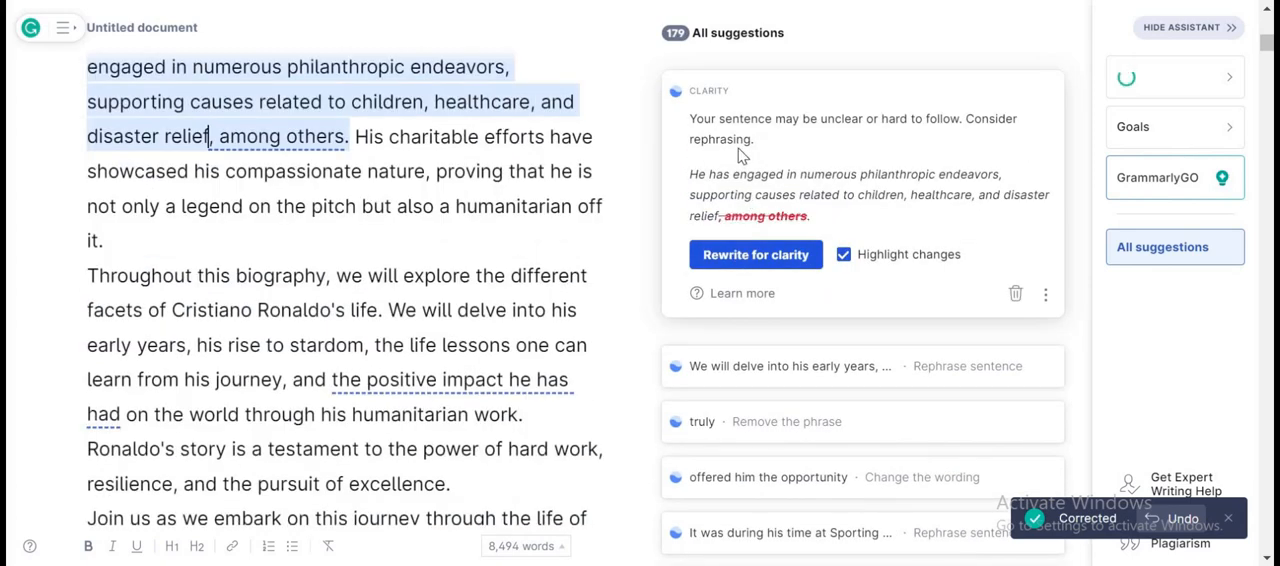
click(760, 256)
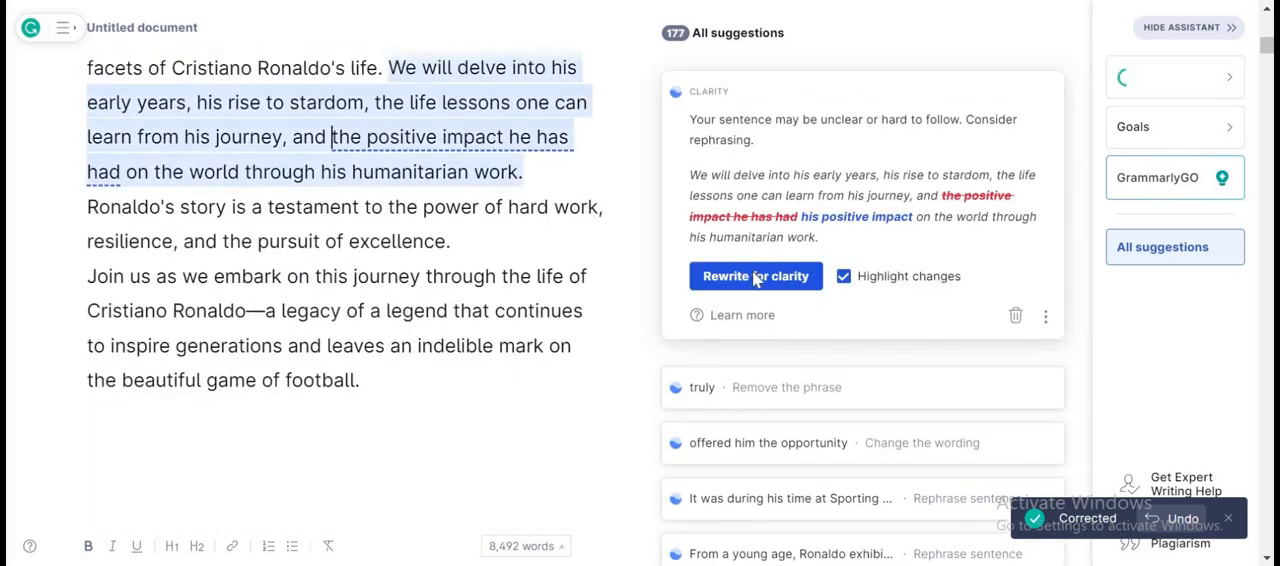
click(755, 276)
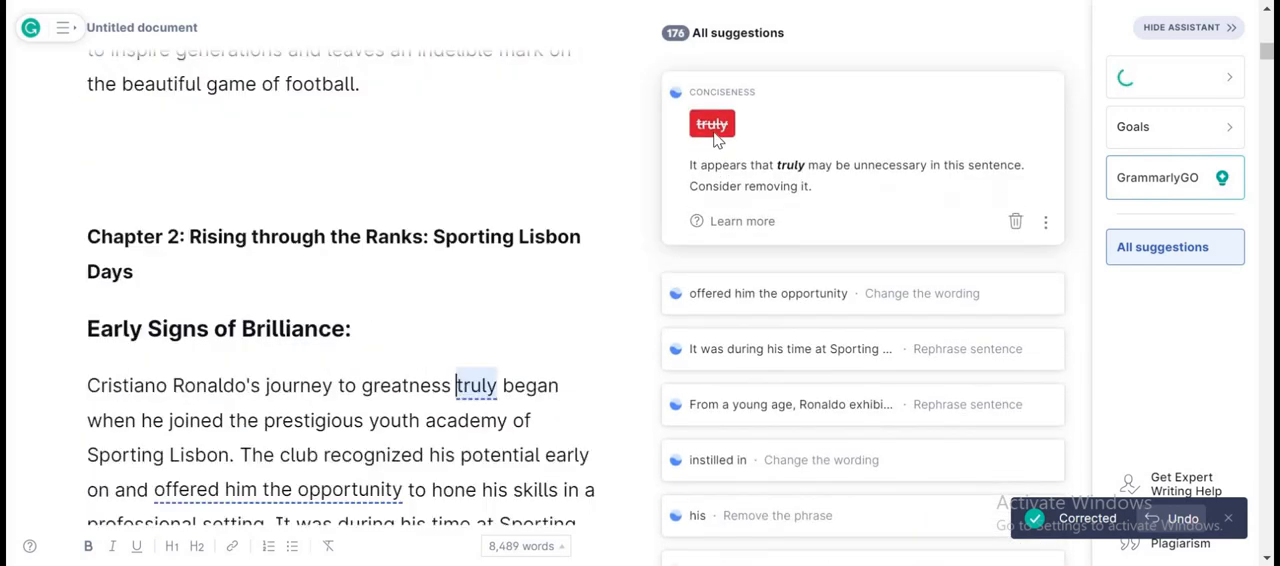
In Early Signs of Brilliance, remove "truly", change "offered him the opportunity" to "allowed him", and accept the two clarity rewrites.
click(731, 129)
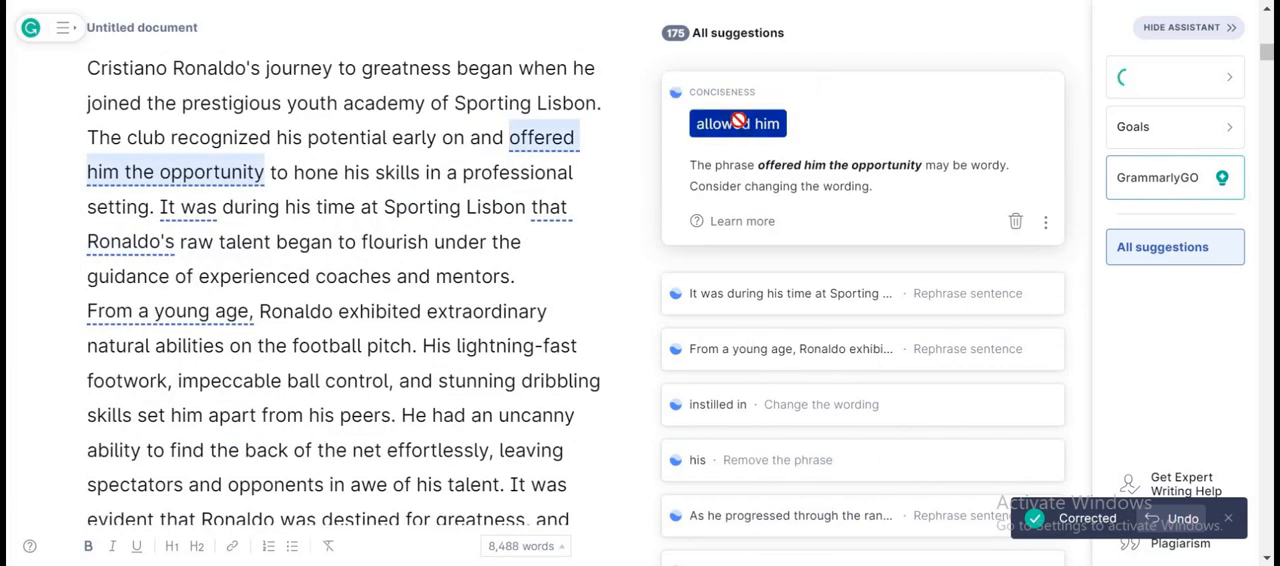
click(738, 122)
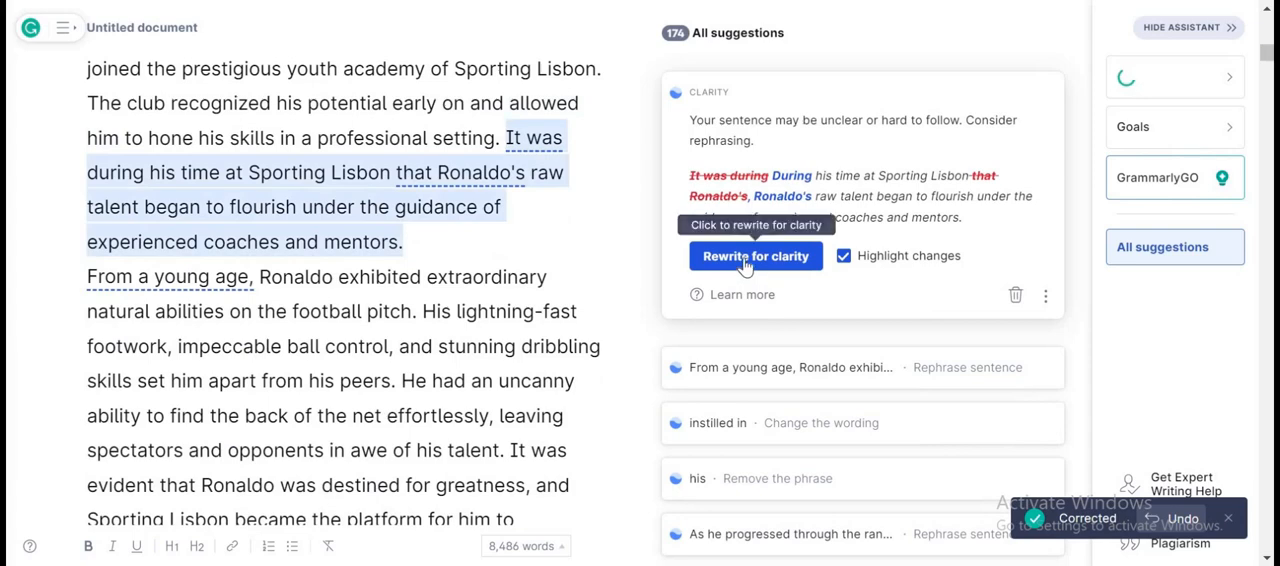
click(745, 257)
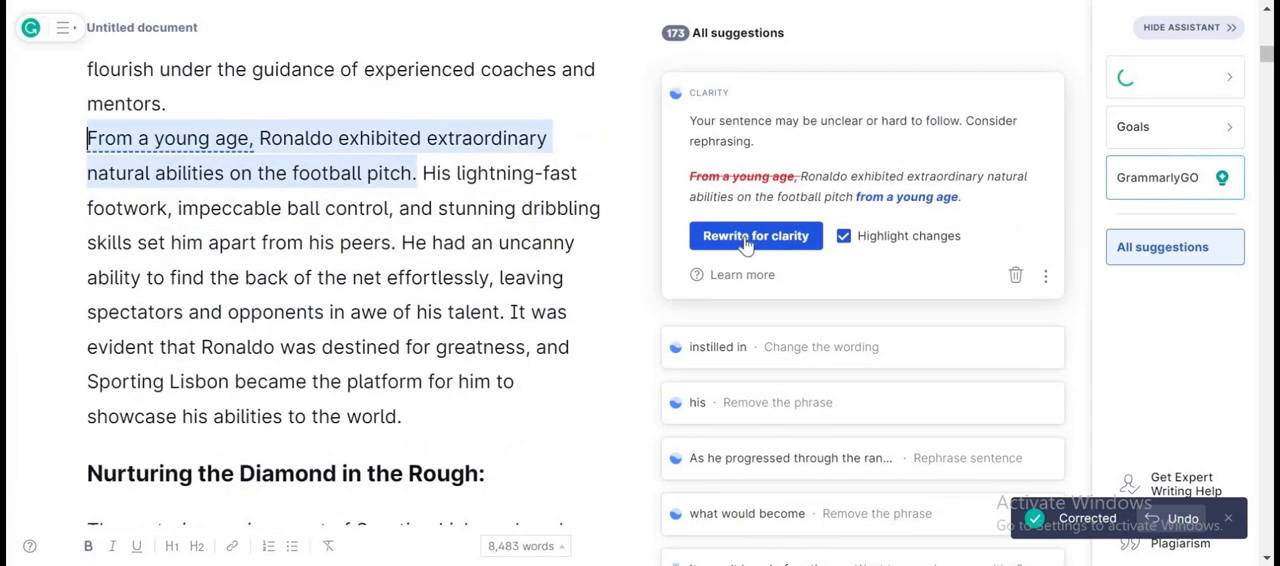
click(745, 236)
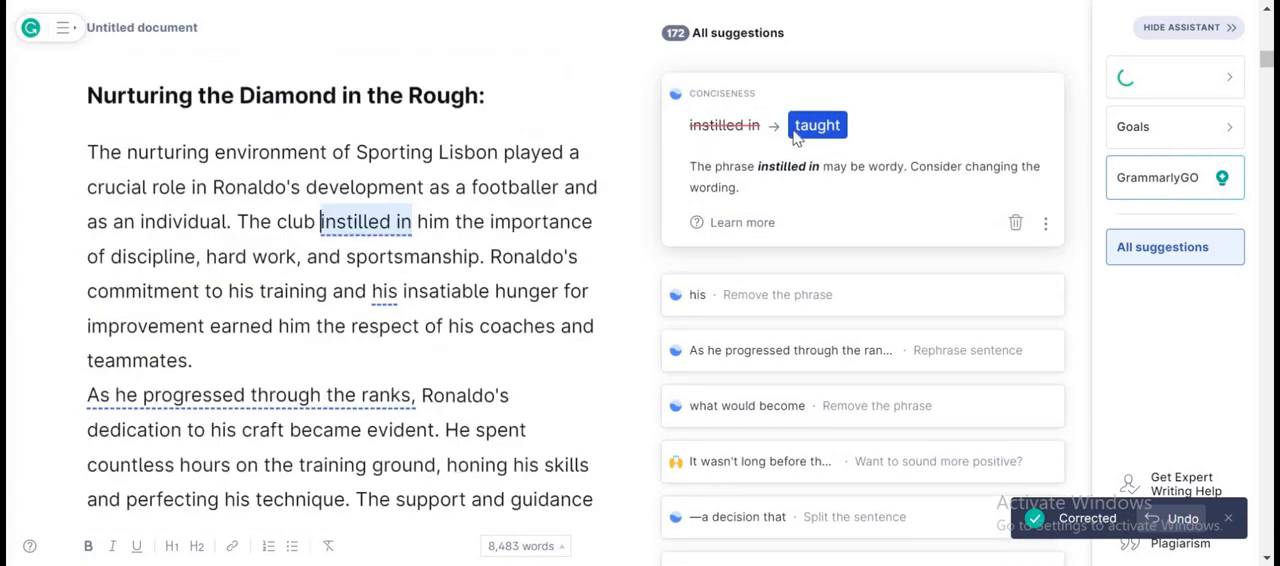
Accept the edits replacing "instilled in" with "taught", removing "his" and "what would become", and rewriting the "As he progressed through the ranks" sentence.
click(817, 125)
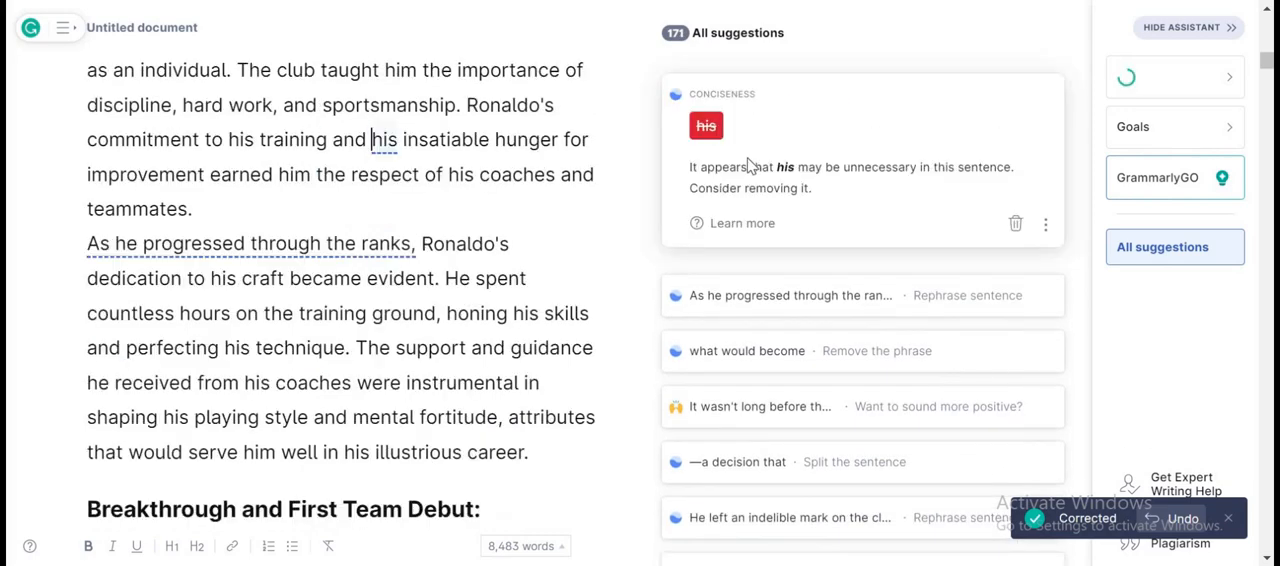
click(742, 238)
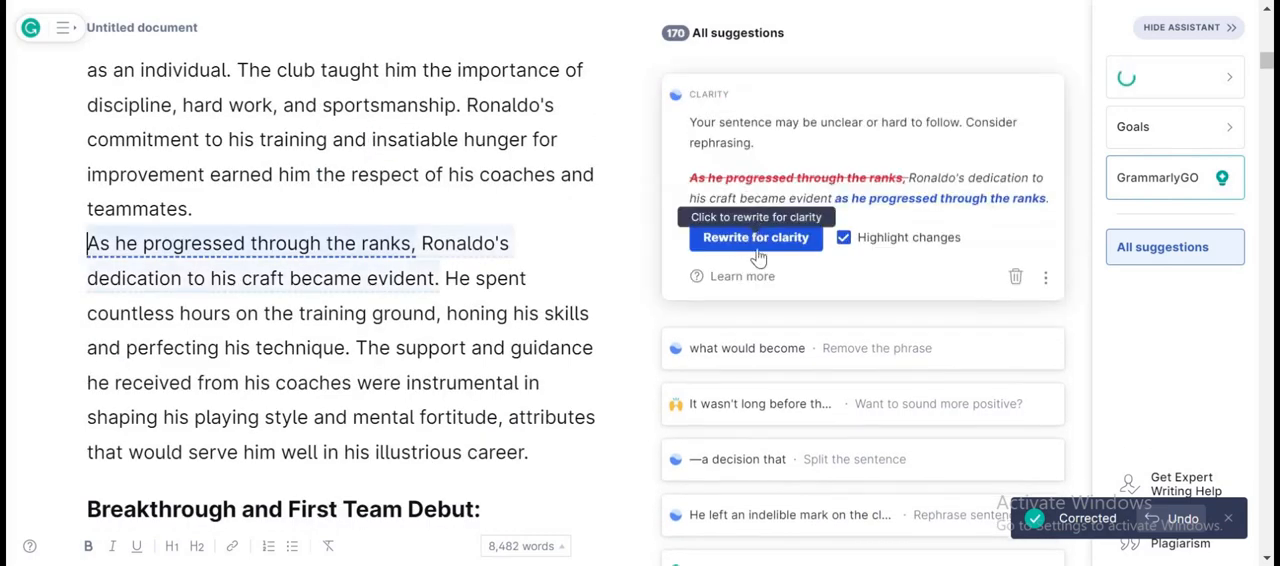
click(739, 236)
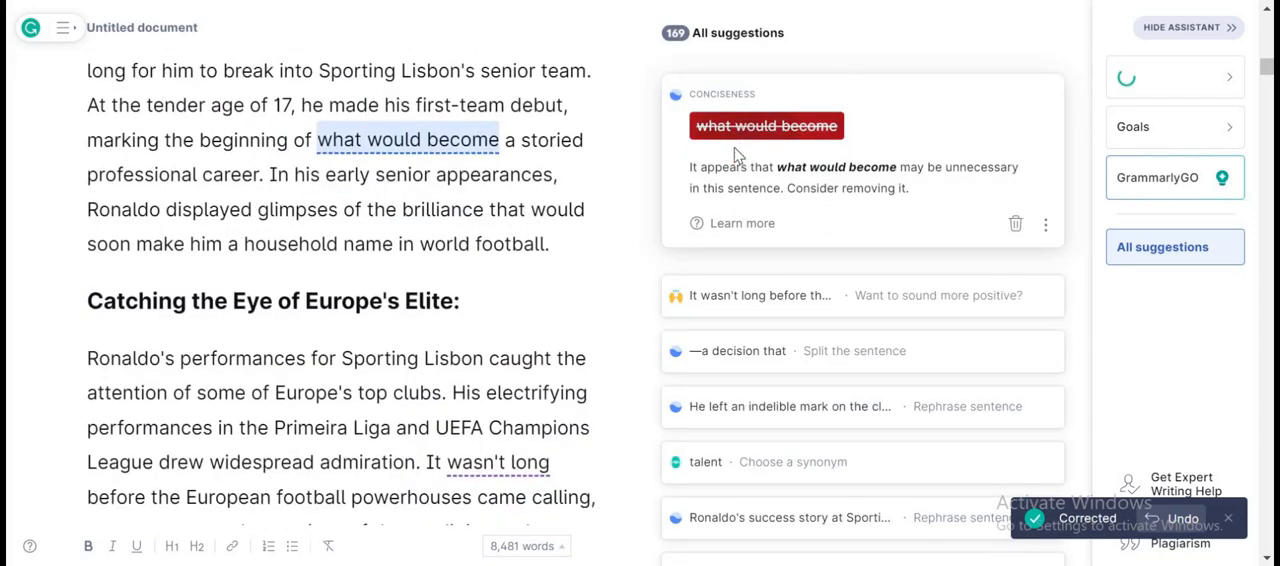
click(737, 128)
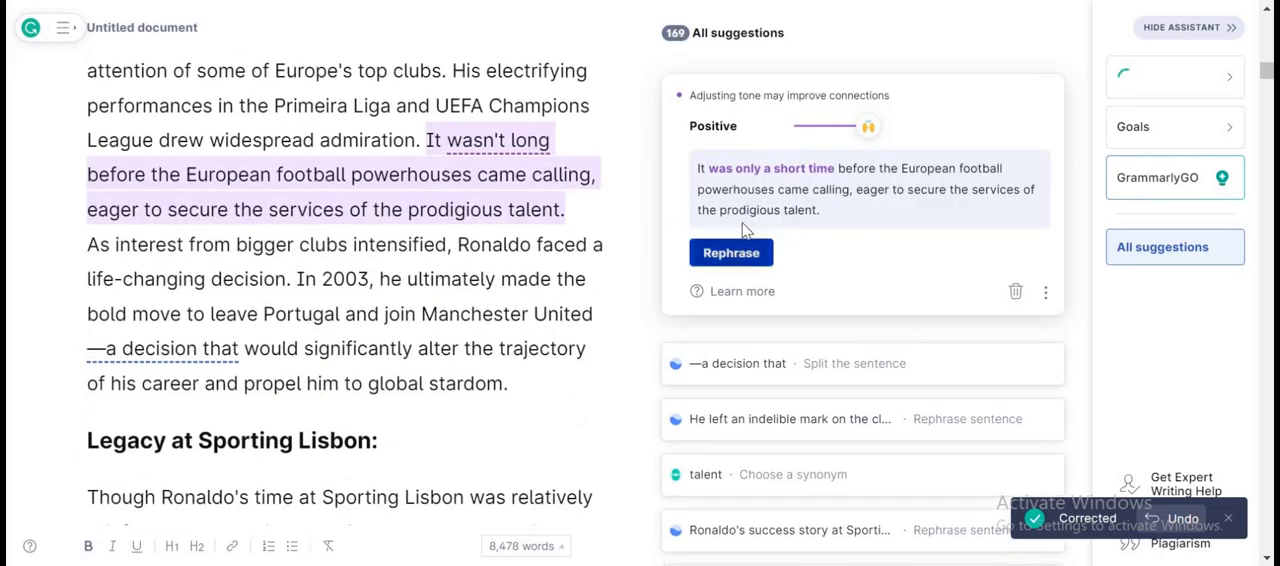
Accept the "was only a short time" rephrase, the ". This decision" split, the "indelible mark" rewrite, and "skill" in place of "talent".
click(740, 250)
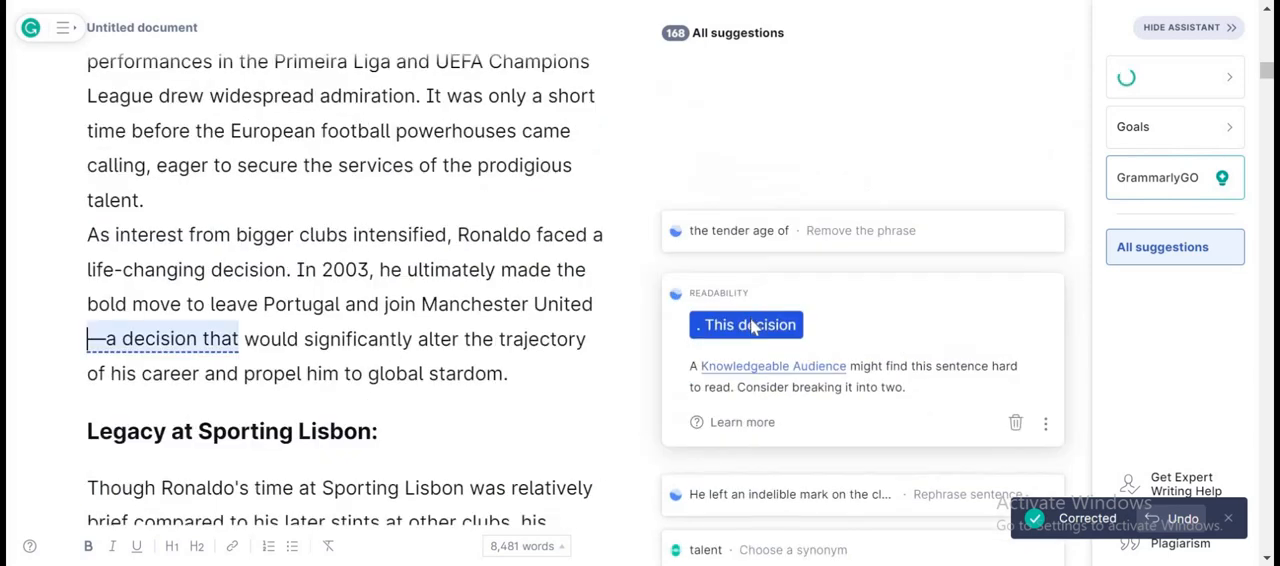
click(750, 314)
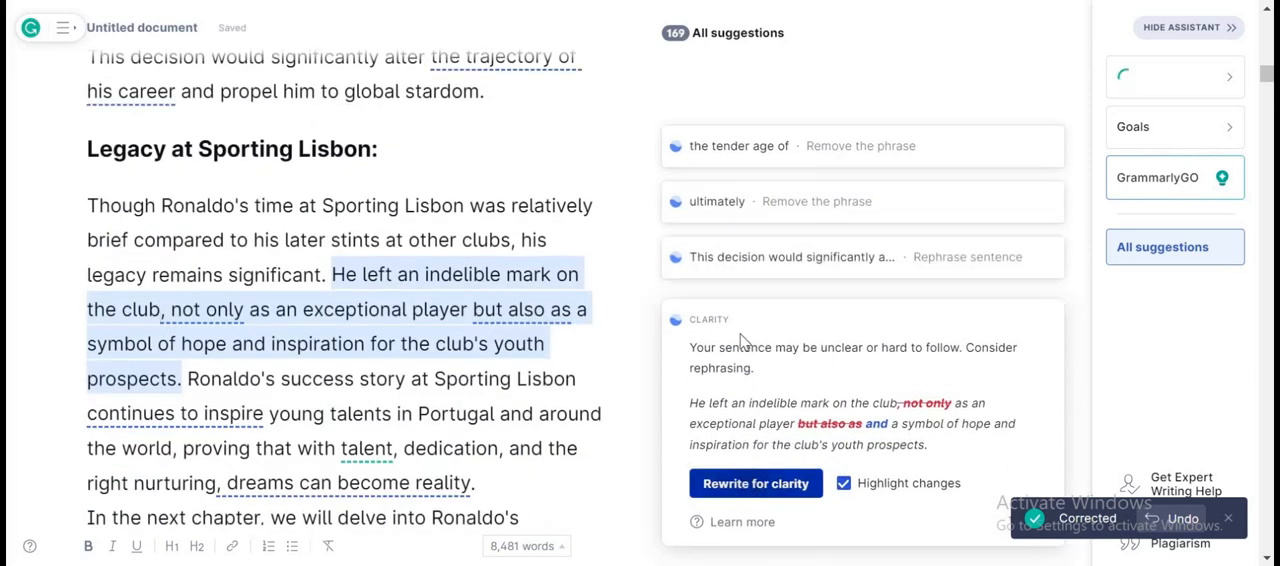
click(755, 483)
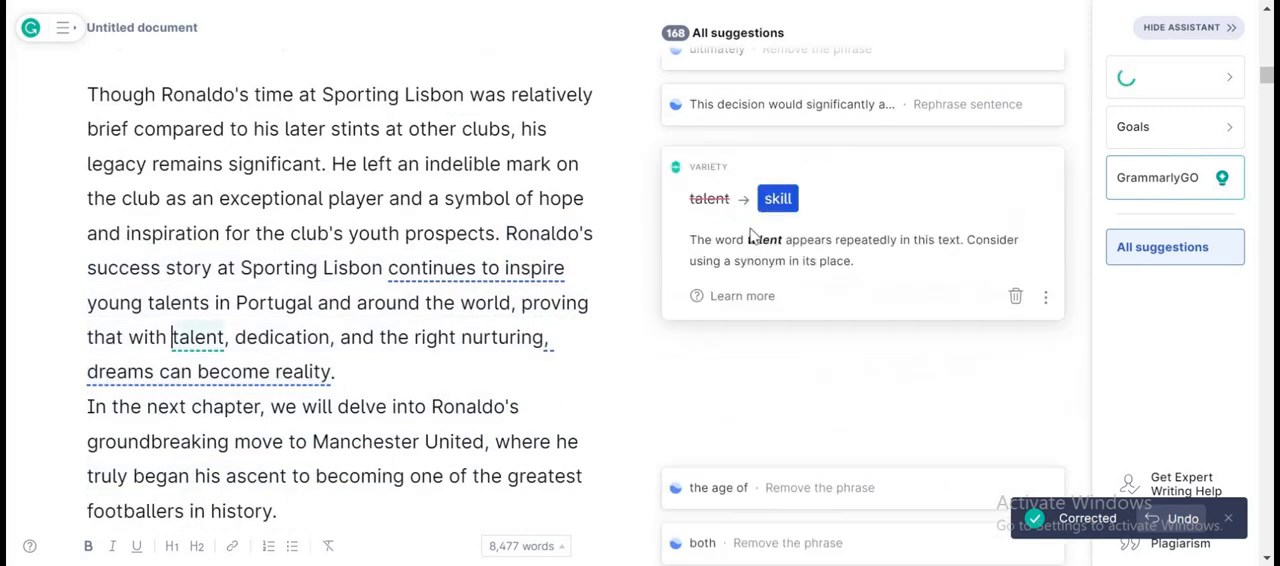
click(776, 158)
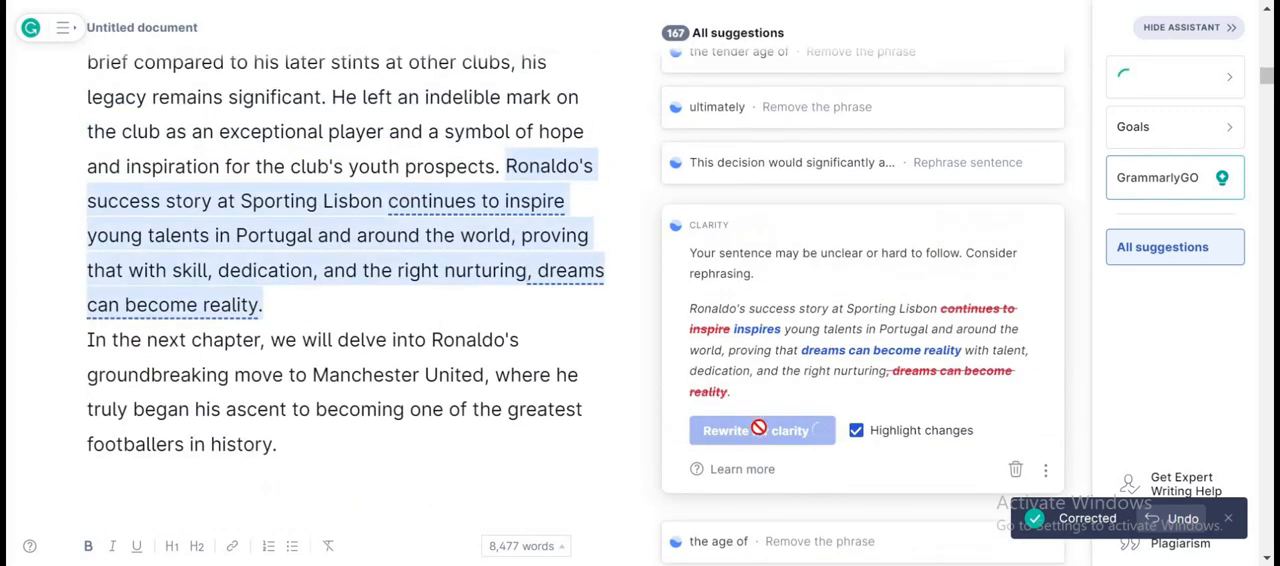
In Breakthrough and First Team Debut, remove "the tender age of" and shorten "marking the beginning of" to "beginning".
scroll(700, 180, up, 5)
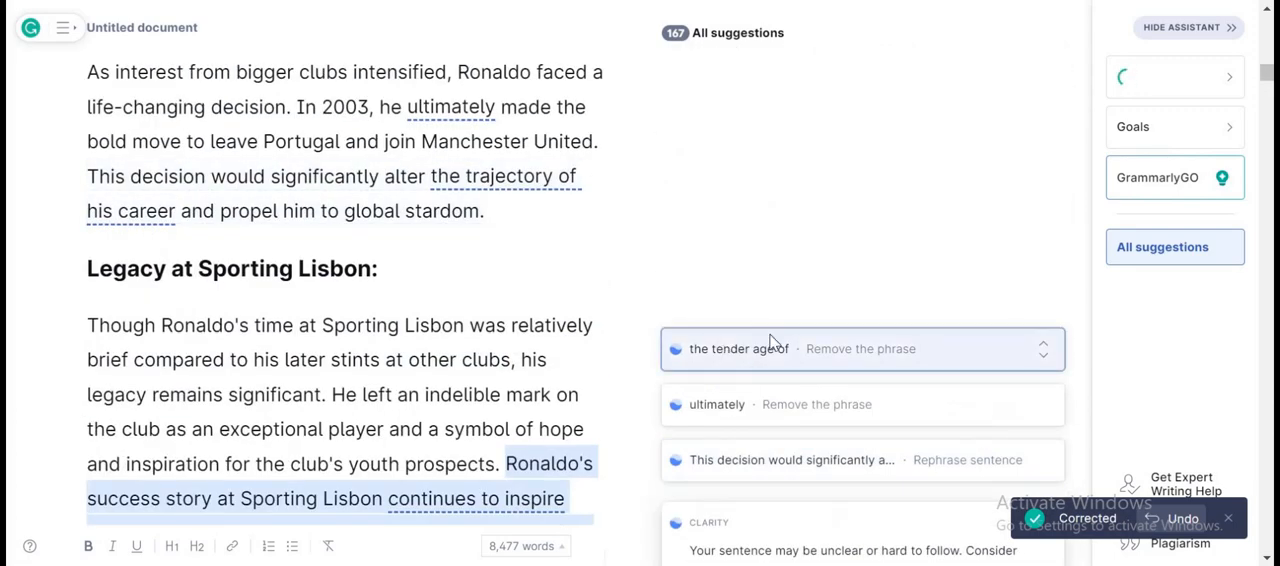
click(722, 356)
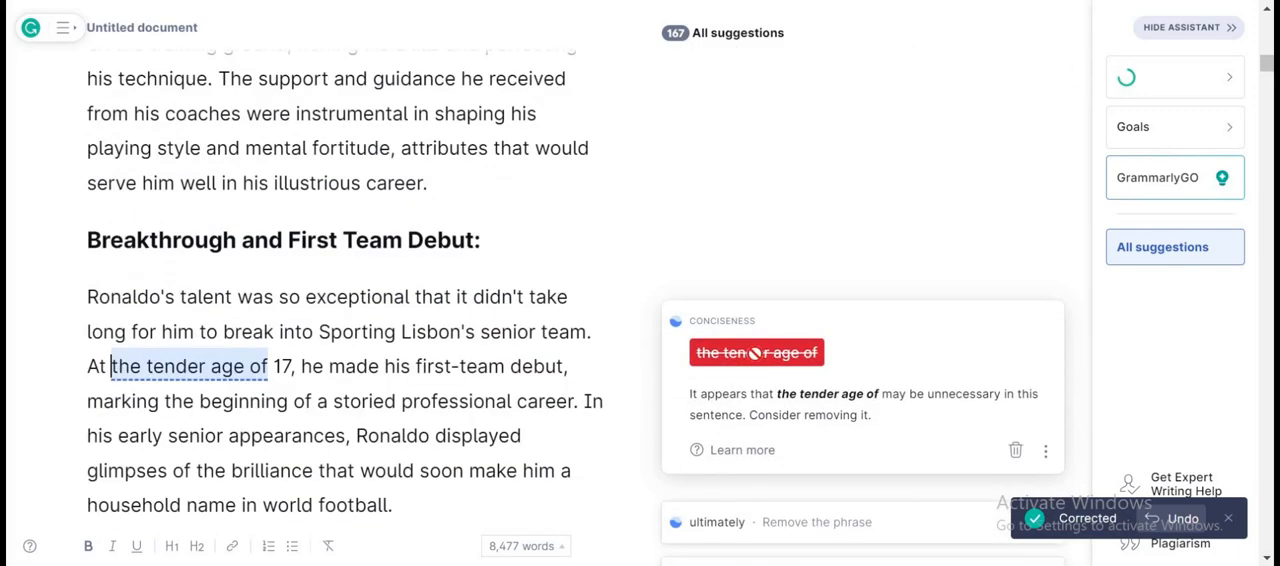
click(756, 353)
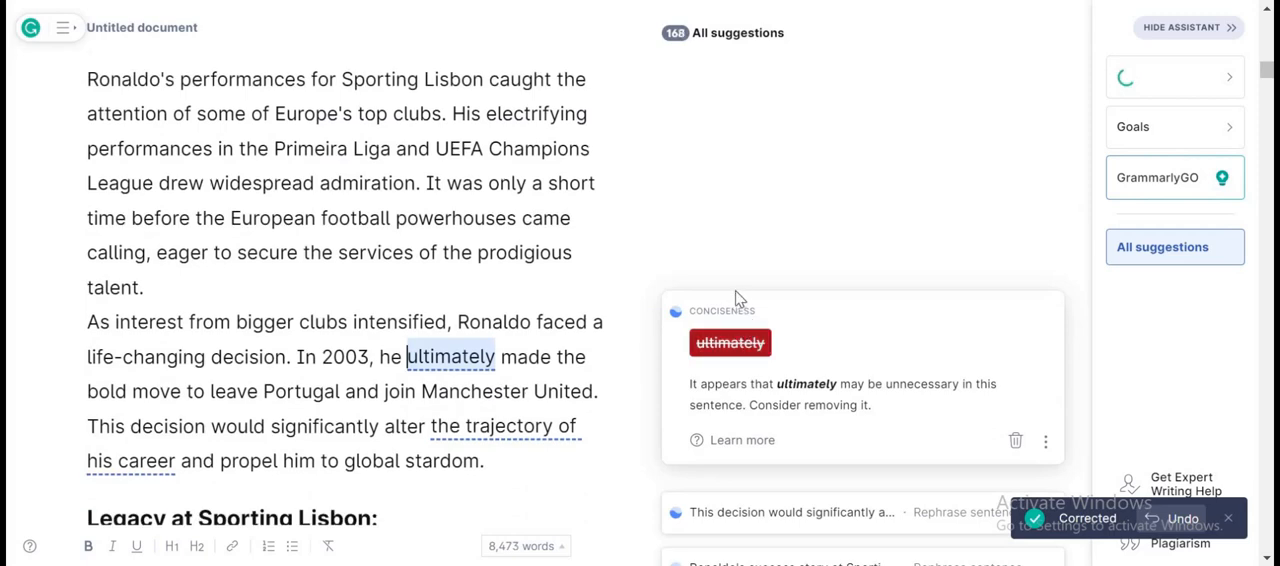
click(737, 262)
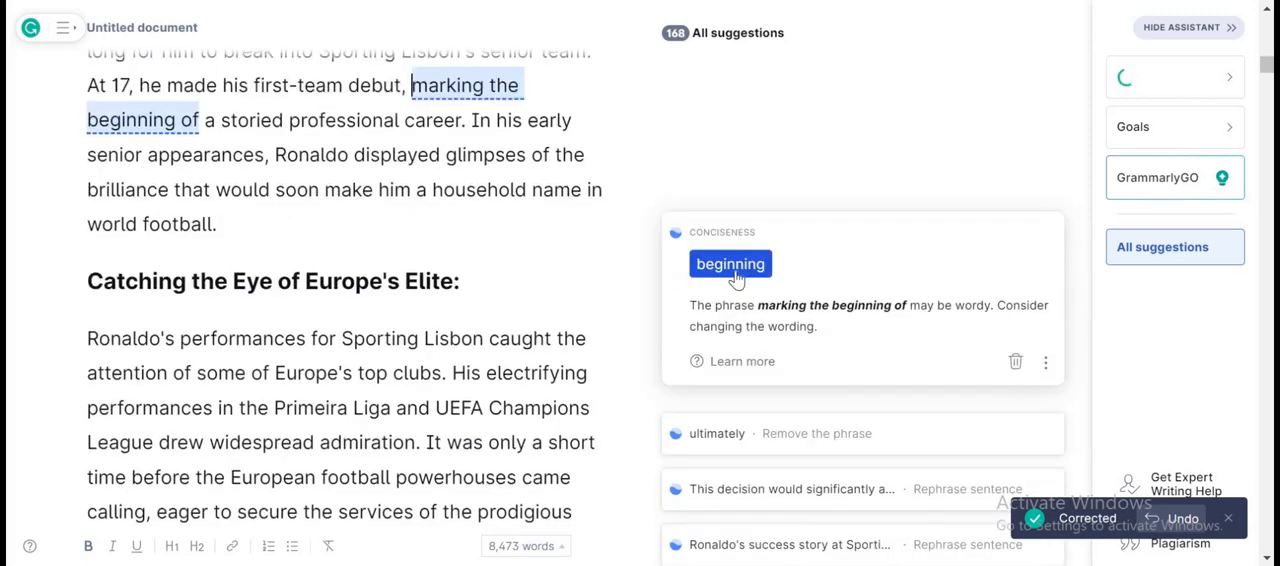
click(733, 263)
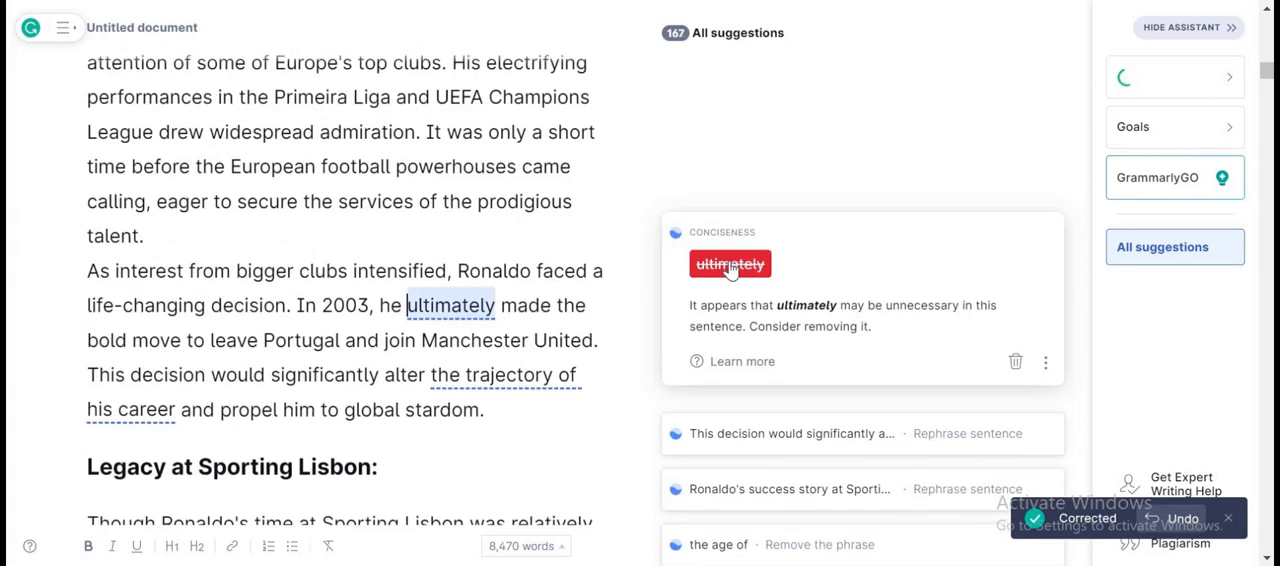
In the Manchester United move paragraph, remove "ultimately" and accept the wordings "his career trajectory" and "boldly moved".
click(738, 263)
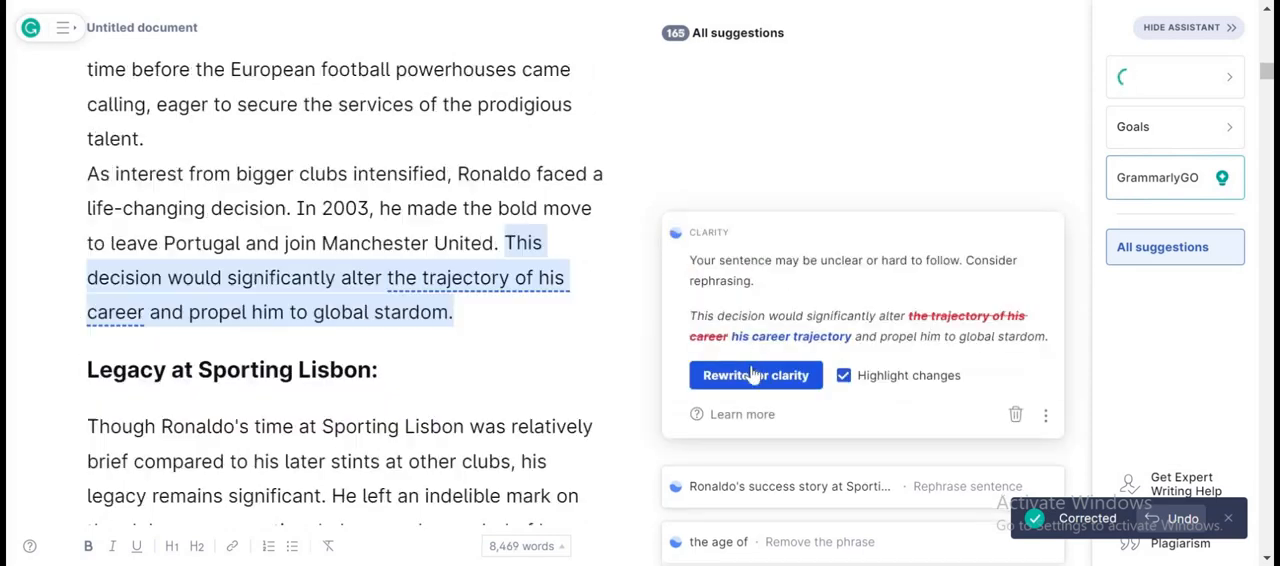
click(755, 375)
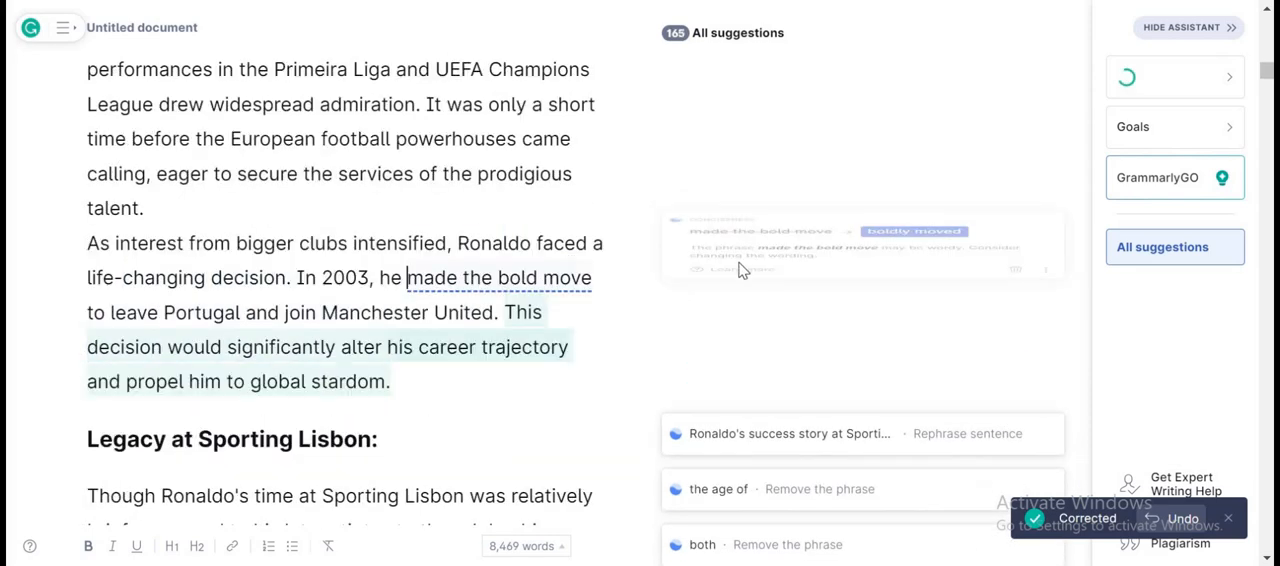
click(894, 268)
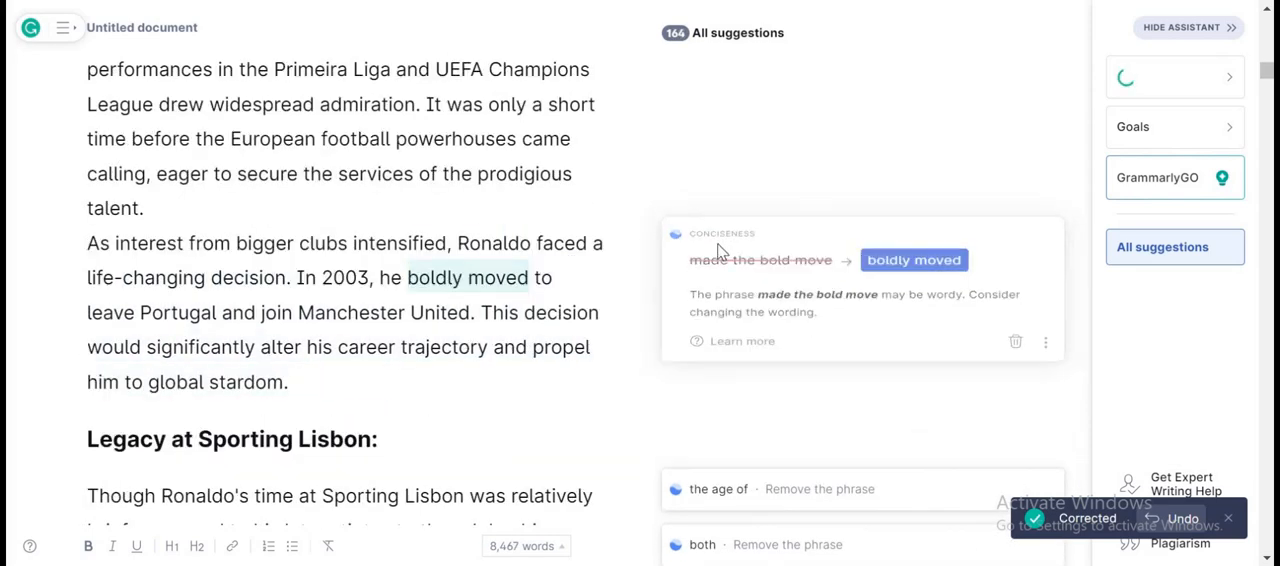
Rewrite the Sporting Lisbon success-story and Sir Alex Ferguson sentences for clarity, and remove "both" from the A Bold Move section.
click(750, 427)
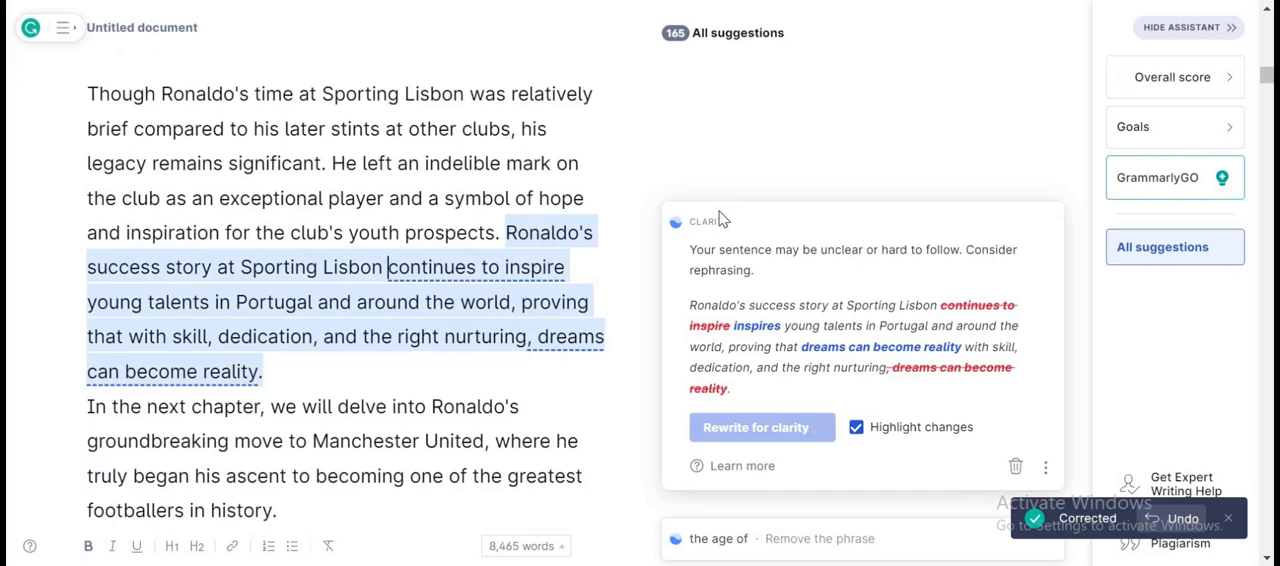
click(750, 428)
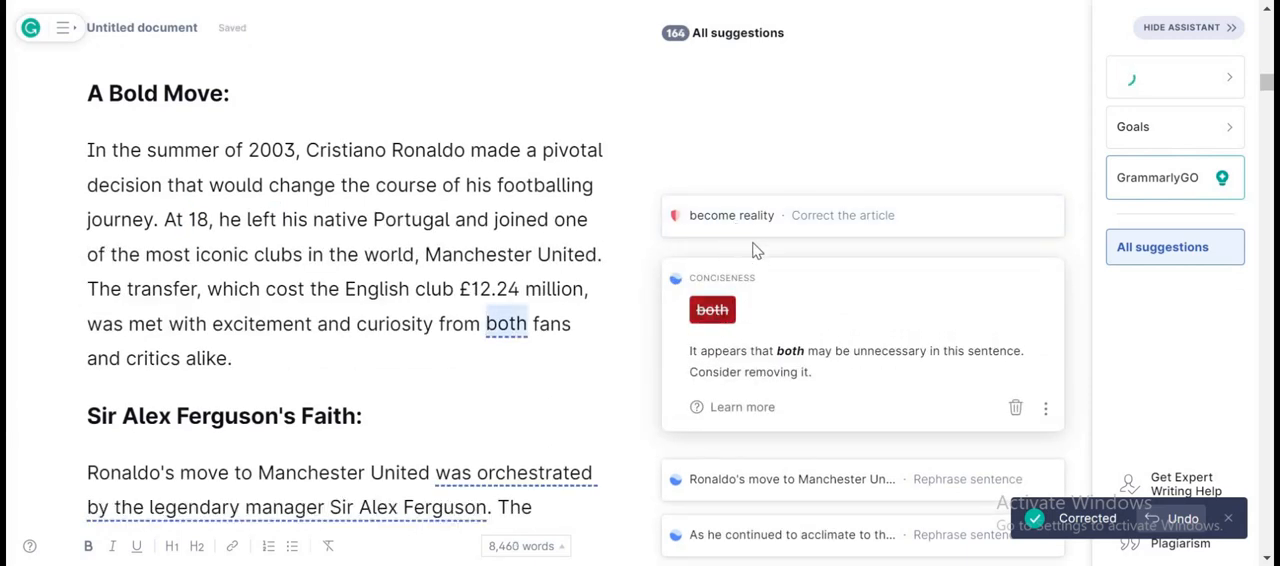
click(712, 310)
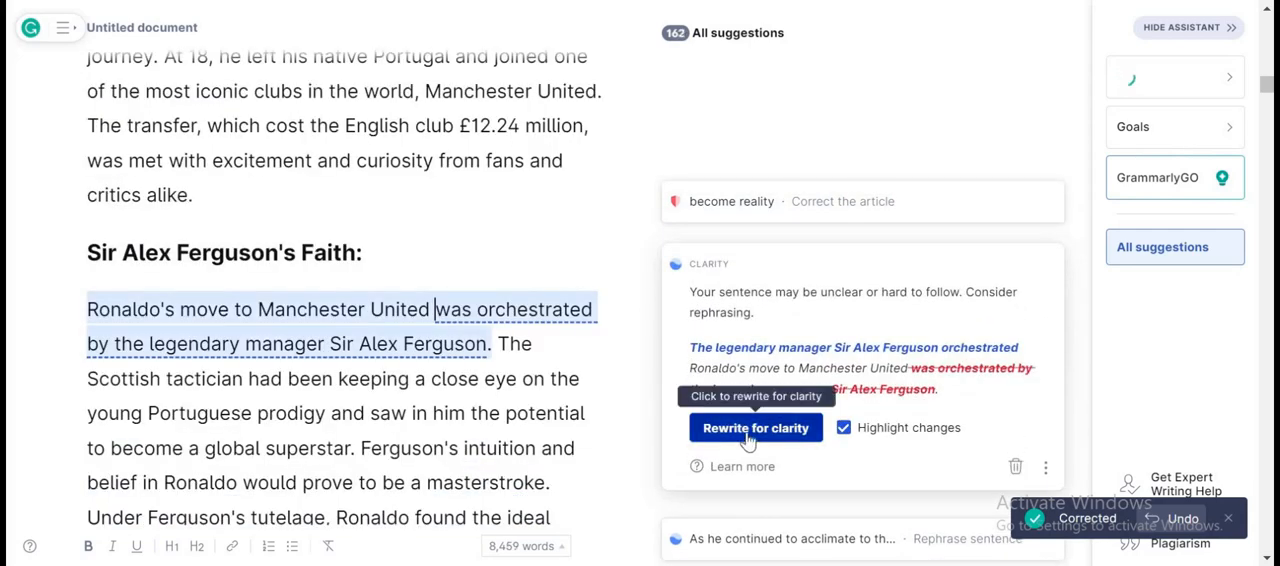
click(748, 440)
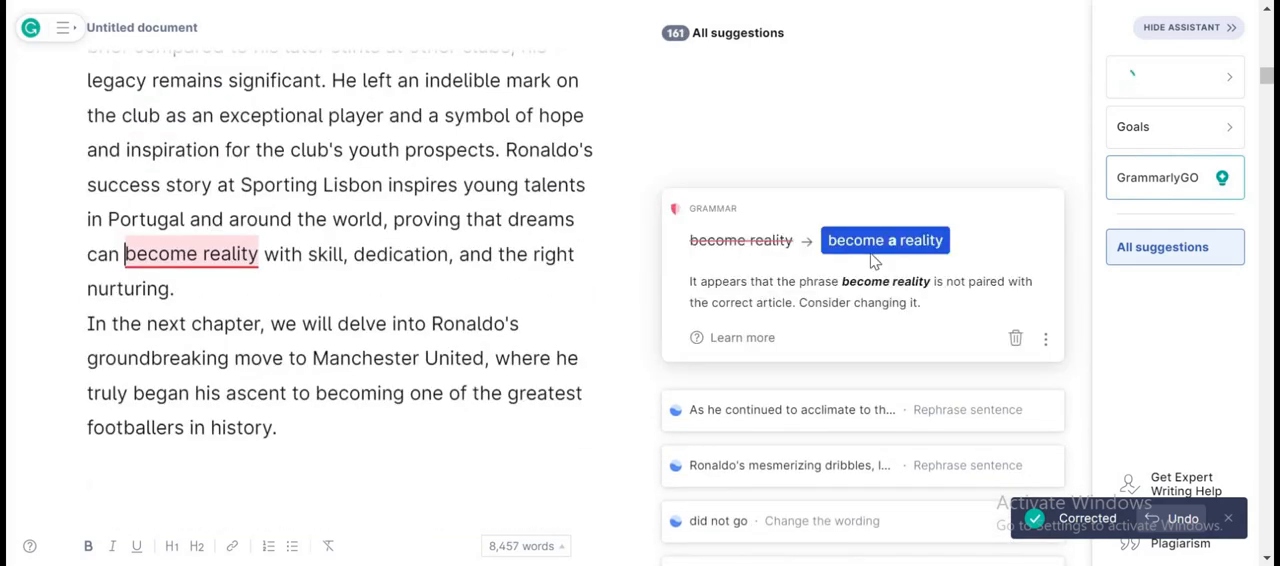
Accept "become a reality", the "His performances steadily improved as" rewrite in Adaptation and Challenges, and "worldwide" in place of "around the world".
click(842, 248)
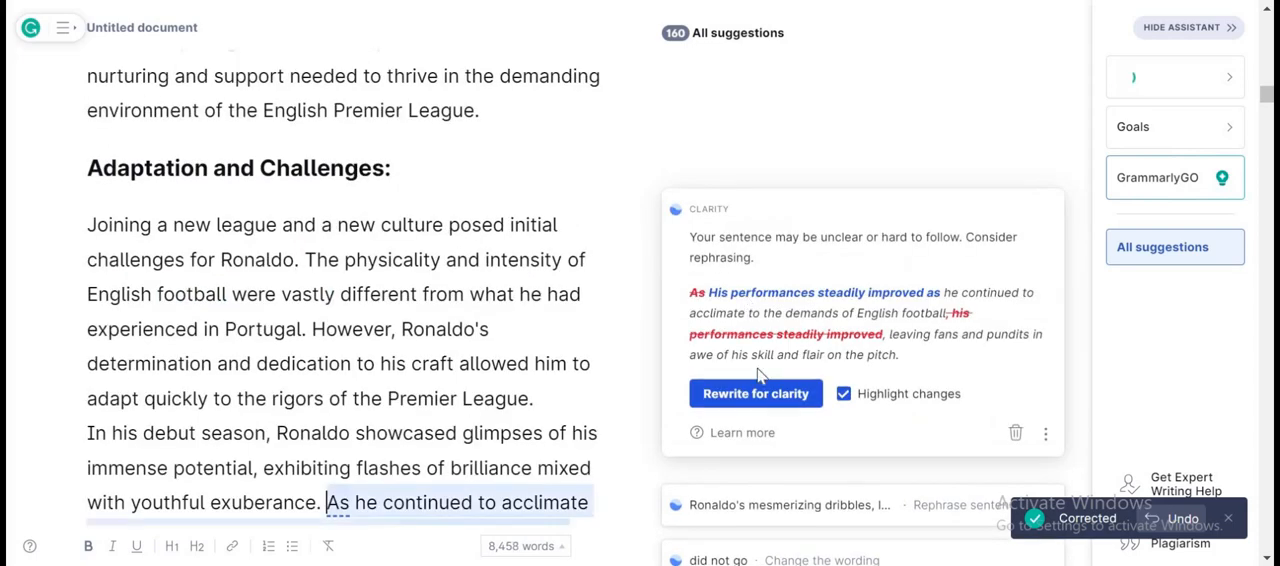
click(760, 449)
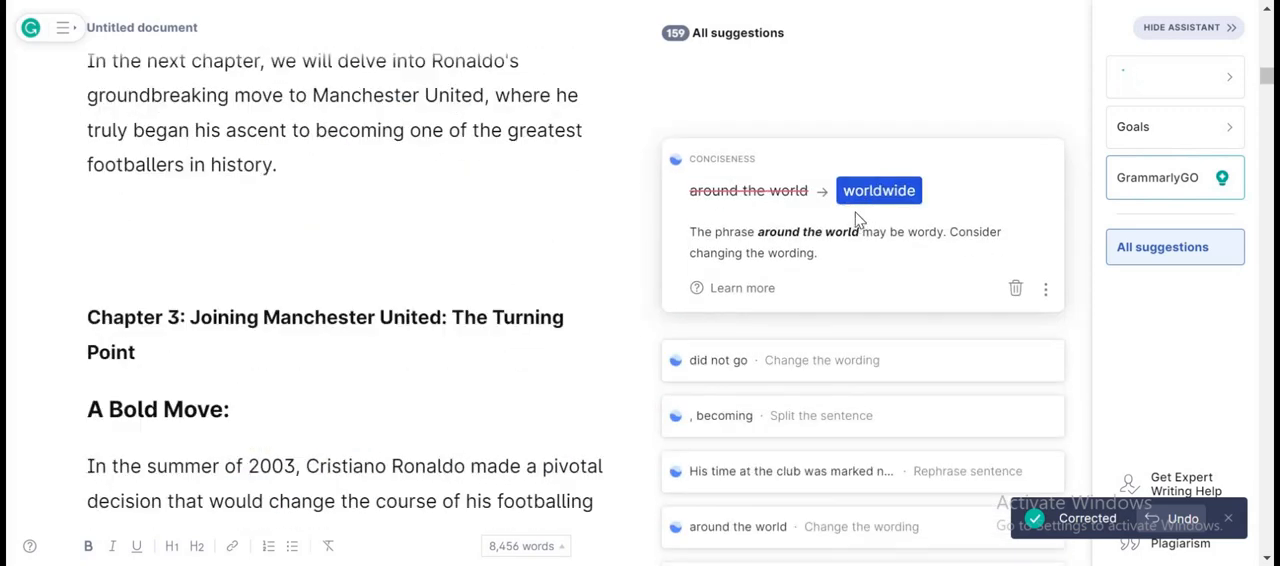
click(856, 197)
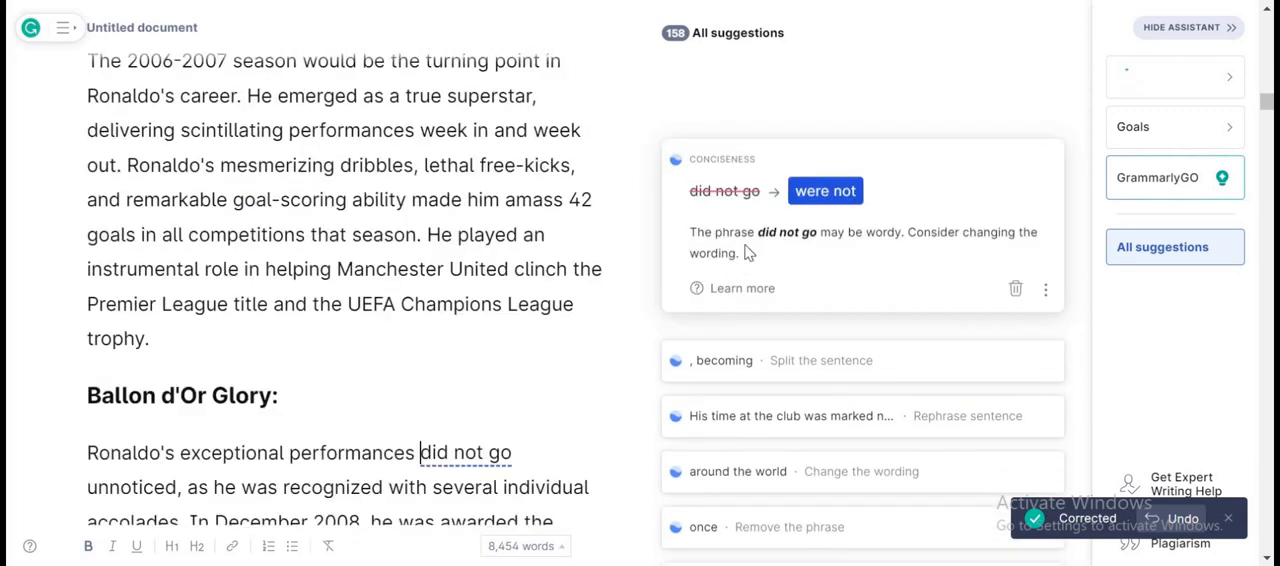
In Ballon d'Or Glory and The Manchester United Legacy, accept "were not", ". He became", "by individual brilliance and" and "worldwide", and remove "now known as".
click(840, 199)
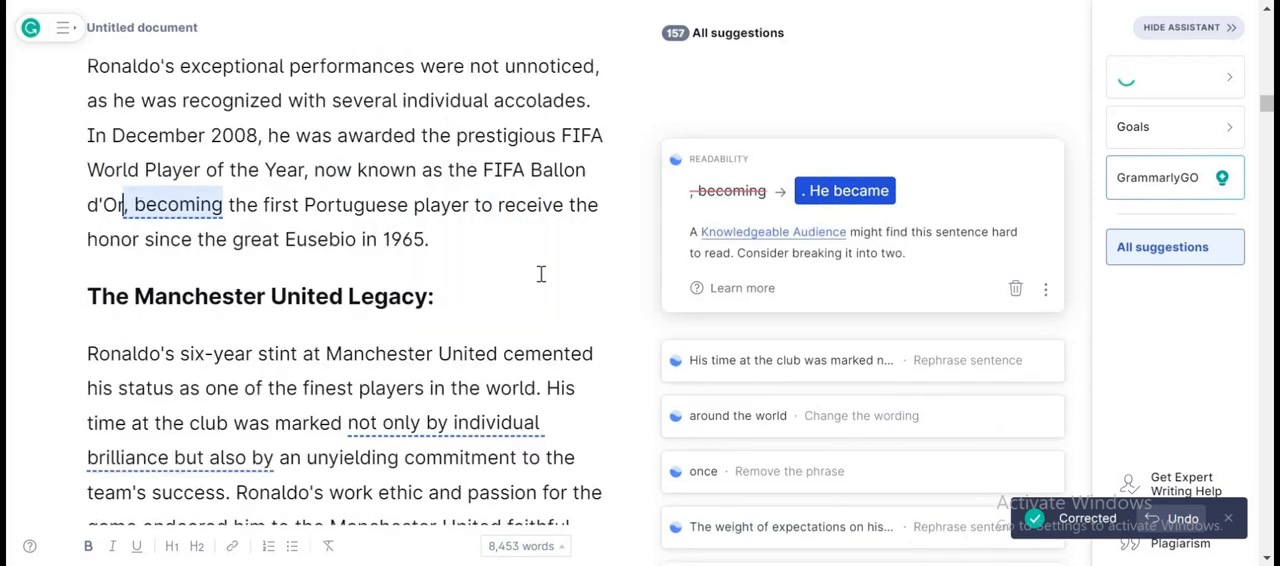
click(848, 191)
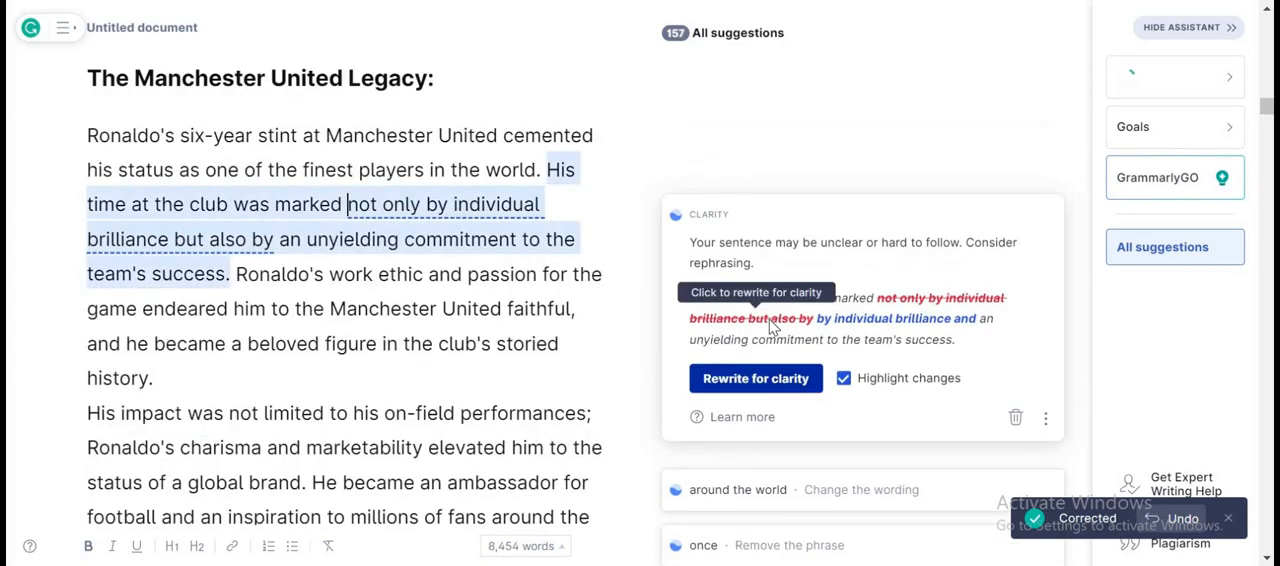
click(756, 378)
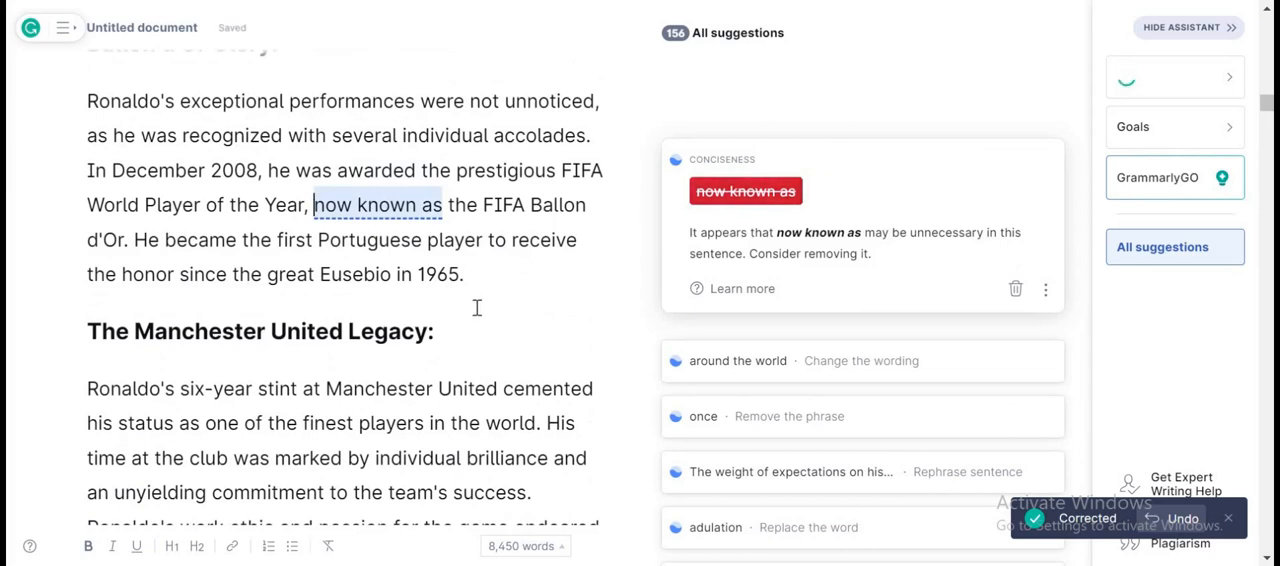
click(745, 192)
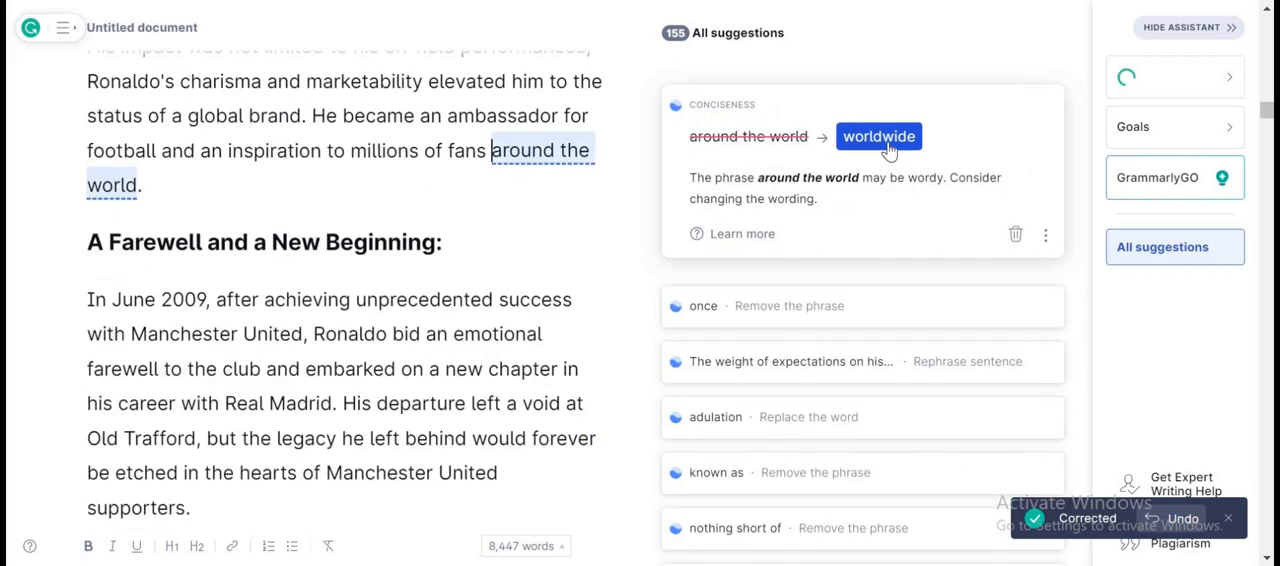
click(889, 146)
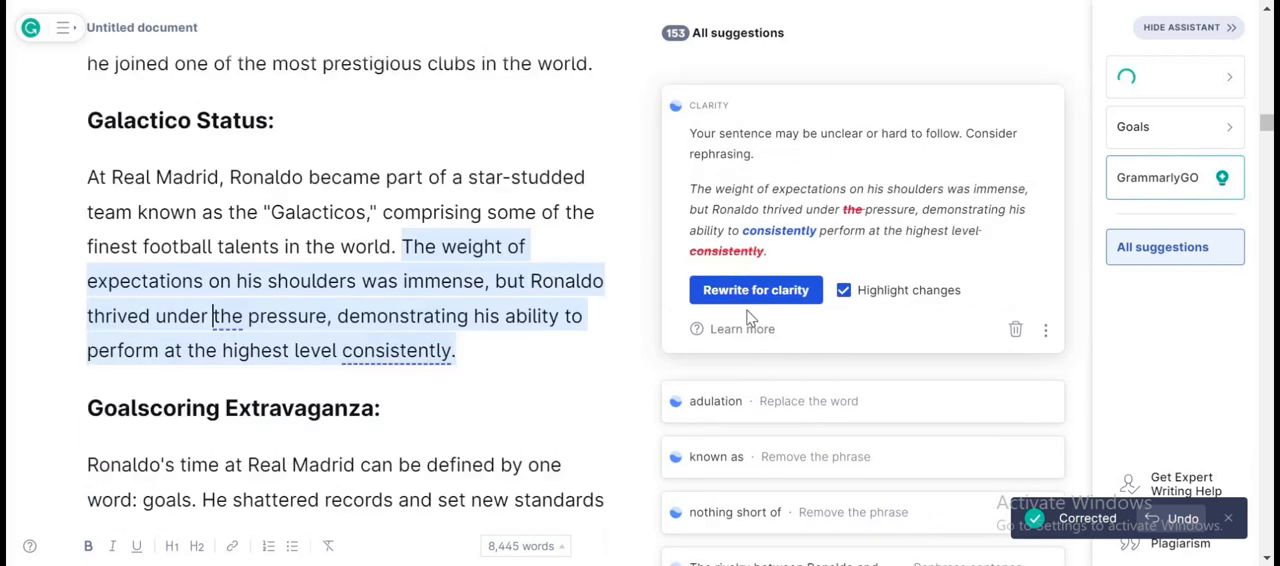
Rewrite the Galactico Status expectations sentence for clarity, correct its word order to "perform consistently", and replace "adulation" with "admiration" in Goalscoring Extravaganza.
click(745, 290)
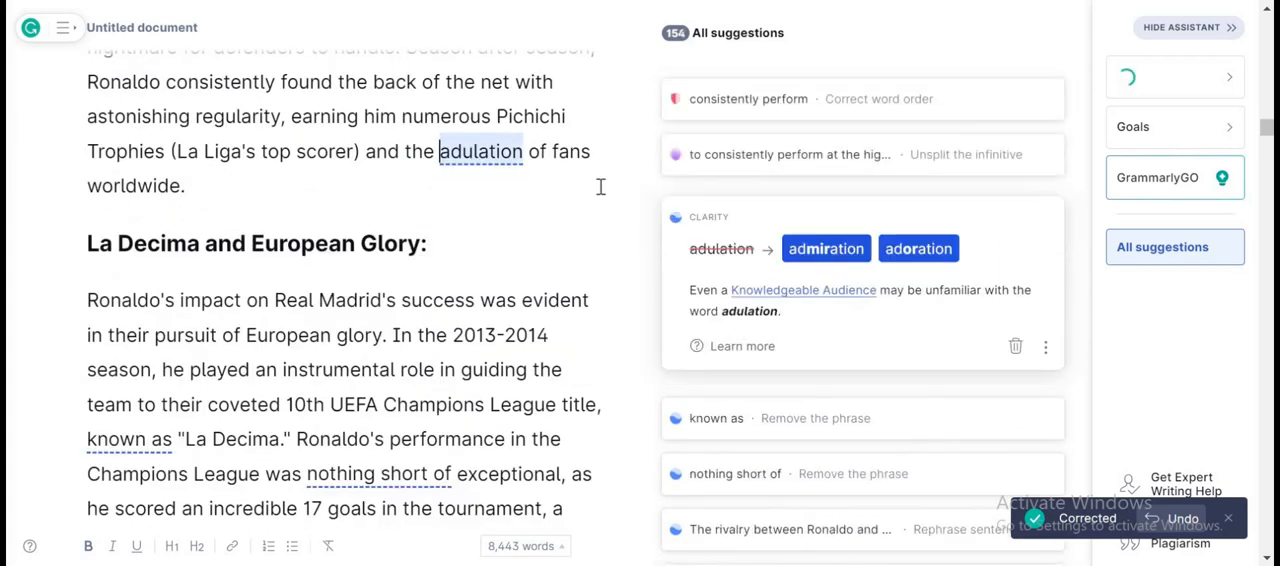
click(705, 126)
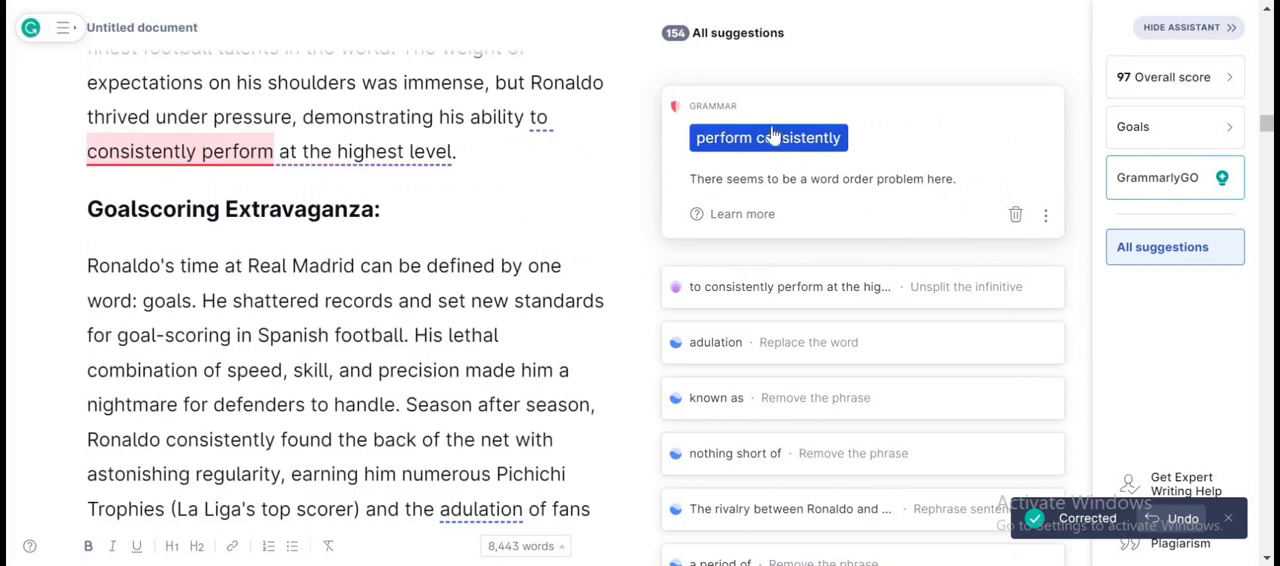
click(760, 141)
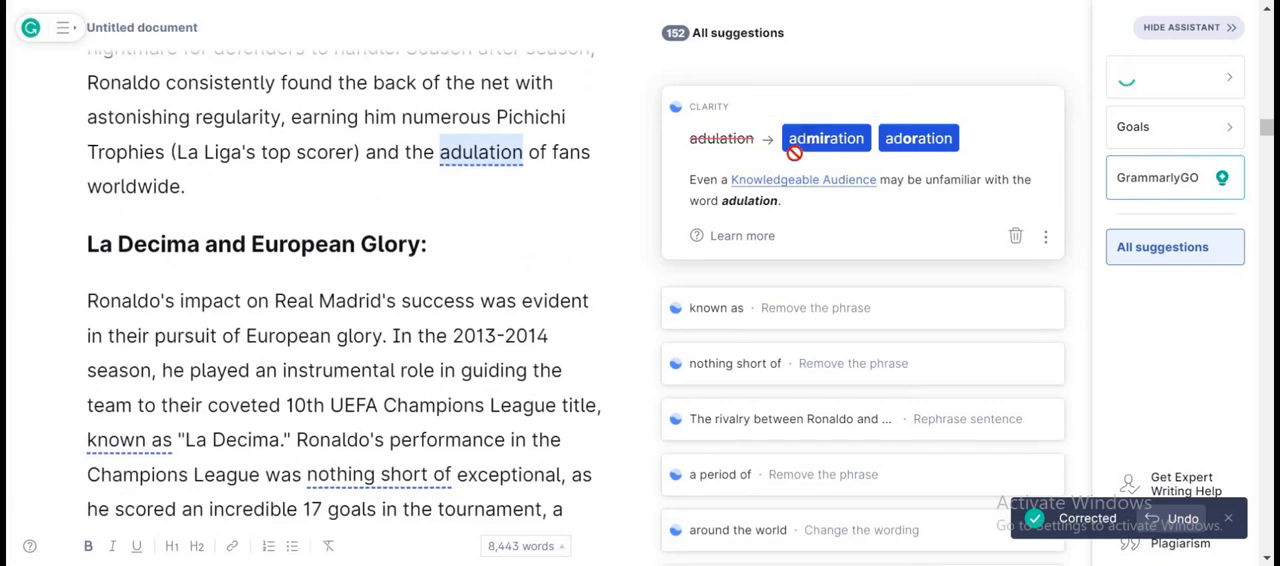
click(808, 140)
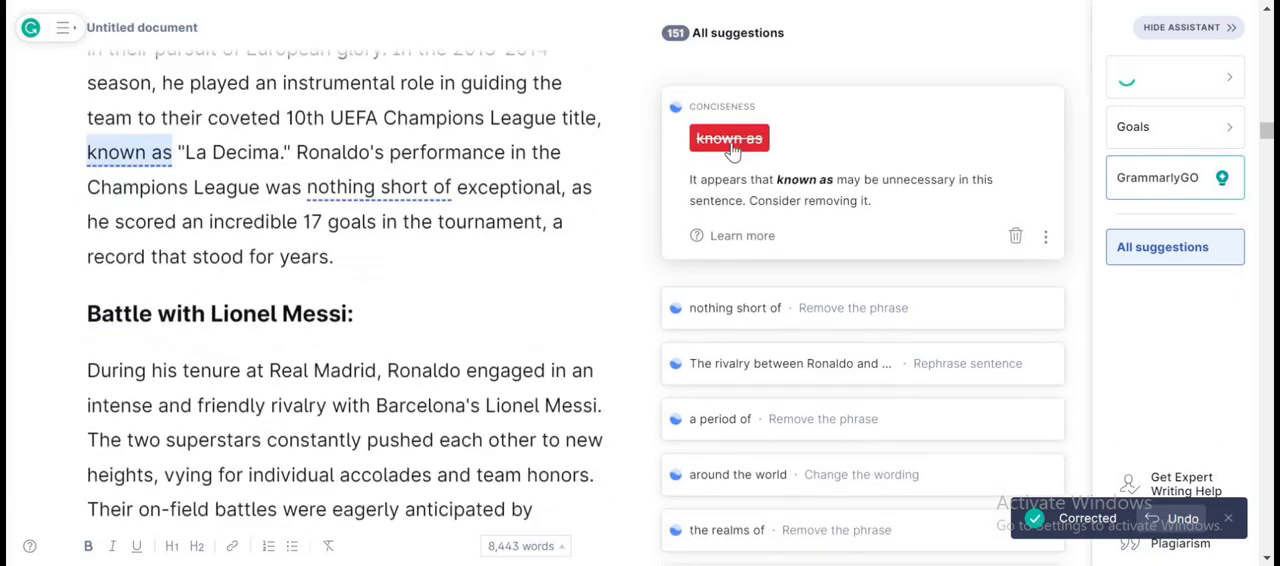
Remove "known as" and "nothing short of" from La Decima and European Glory, and ", which is" and "a period of" from Ballon d'Or Reign.
click(727, 145)
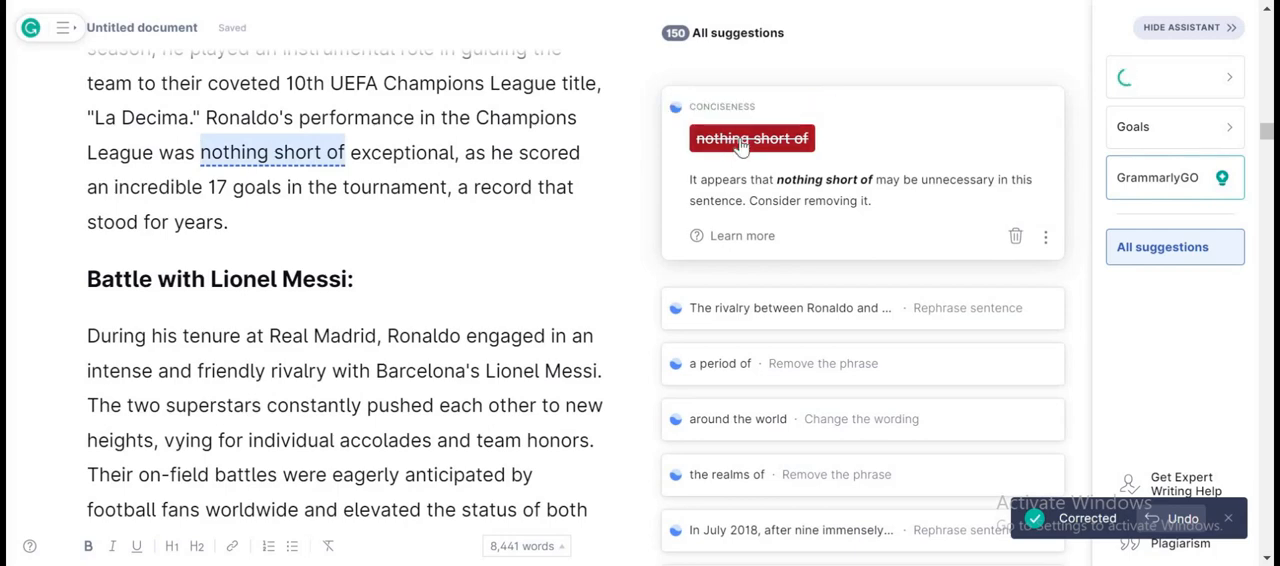
click(740, 140)
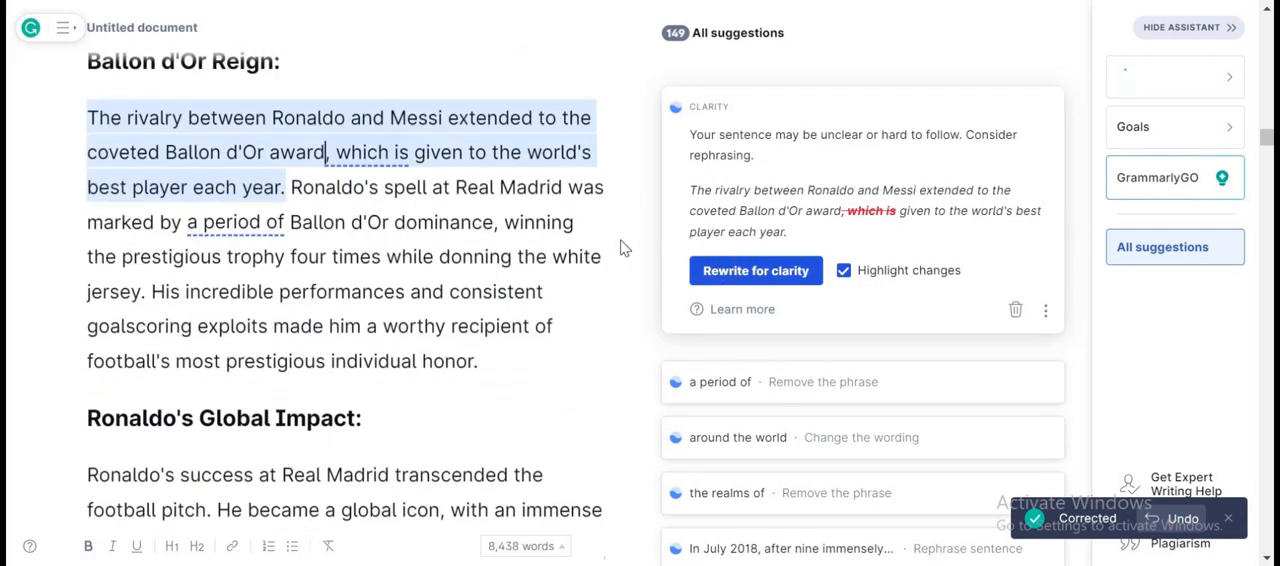
click(738, 272)
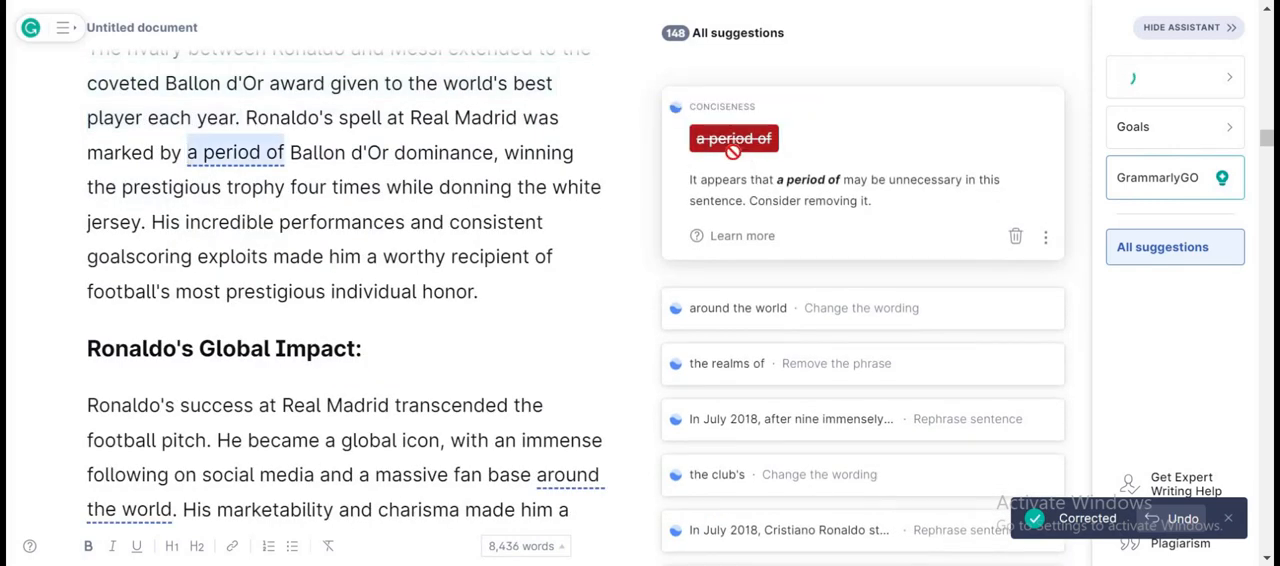
click(733, 140)
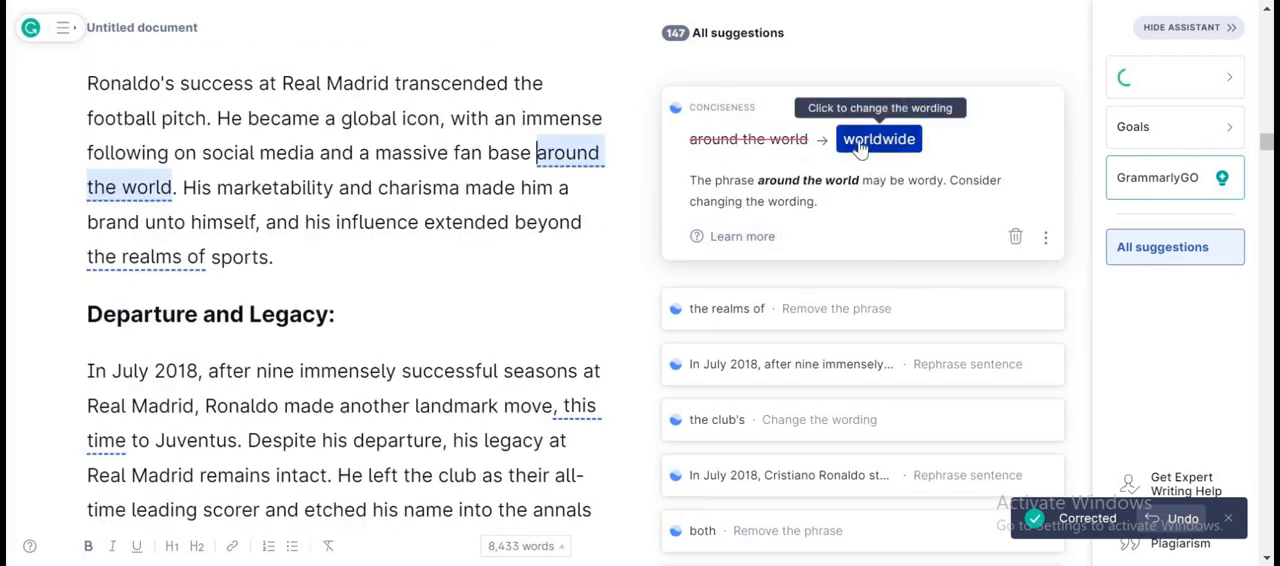
Accept "worldwide" and remove "the realms of" in Ronaldo's Global Impact, then rephrase the July 2018 departure sentence and replace "the club's" with "its".
click(860, 143)
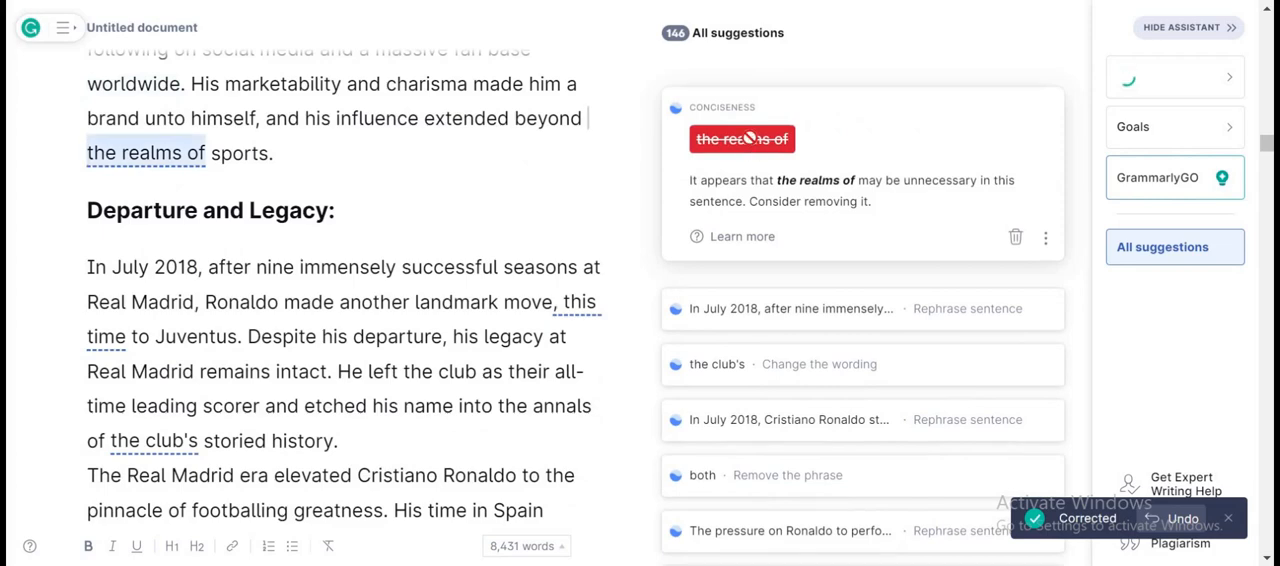
click(749, 139)
click(768, 281)
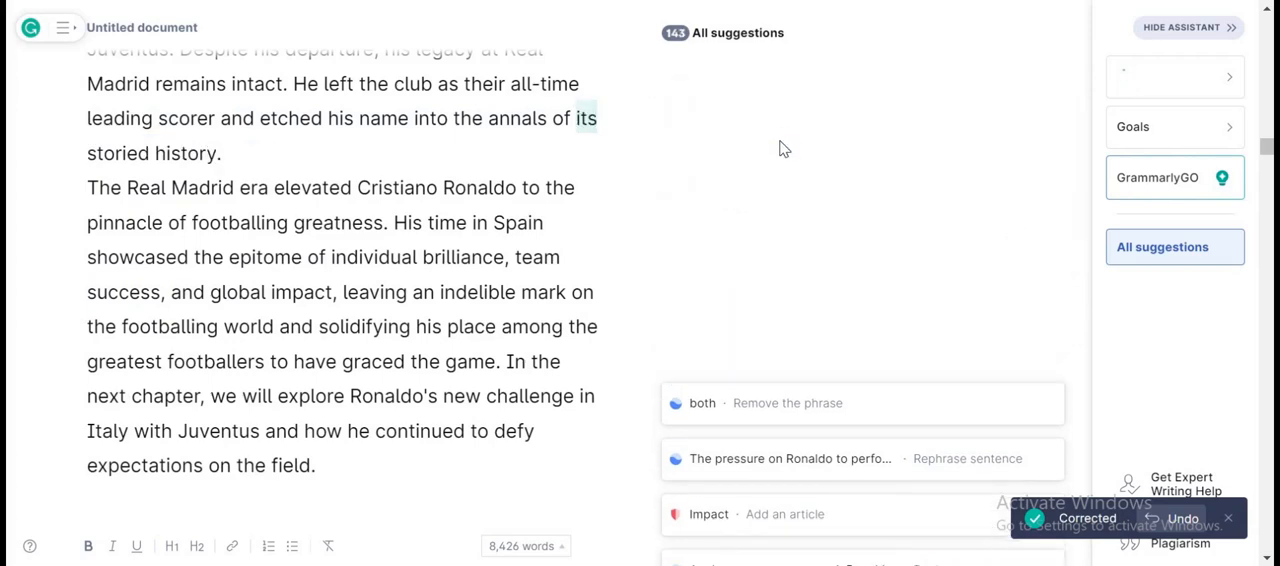
In the Juventus chapter, rephrase the opening July 2018 sentence, remove "both", and accept the "Ronaldo was pressured" rewrite.
click(765, 291)
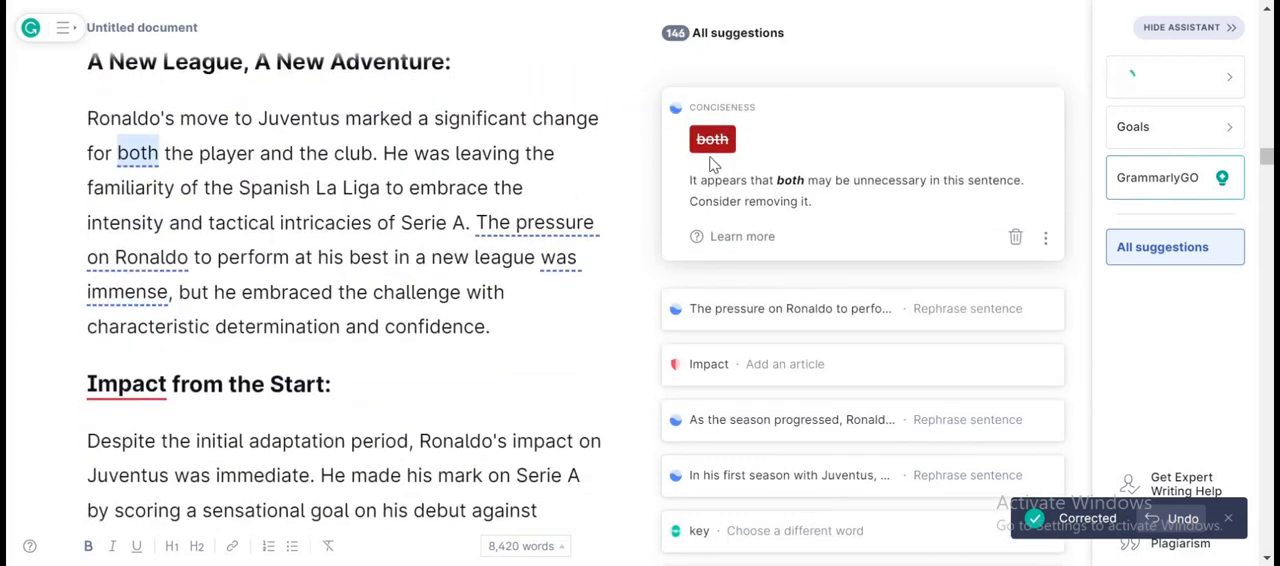
click(712, 139)
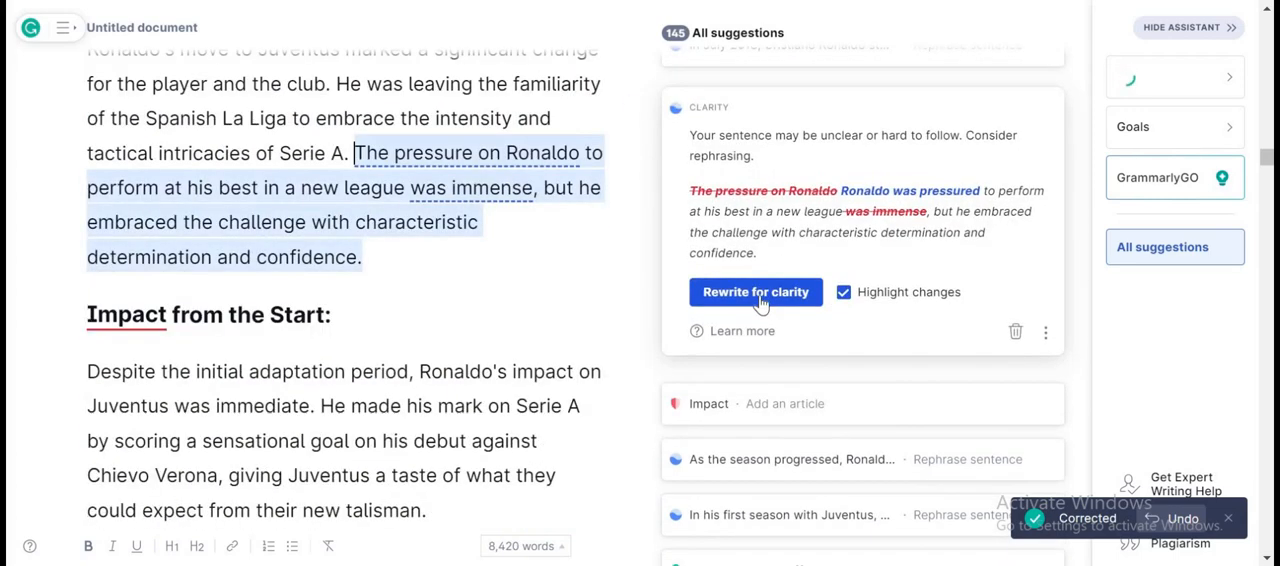
click(755, 291)
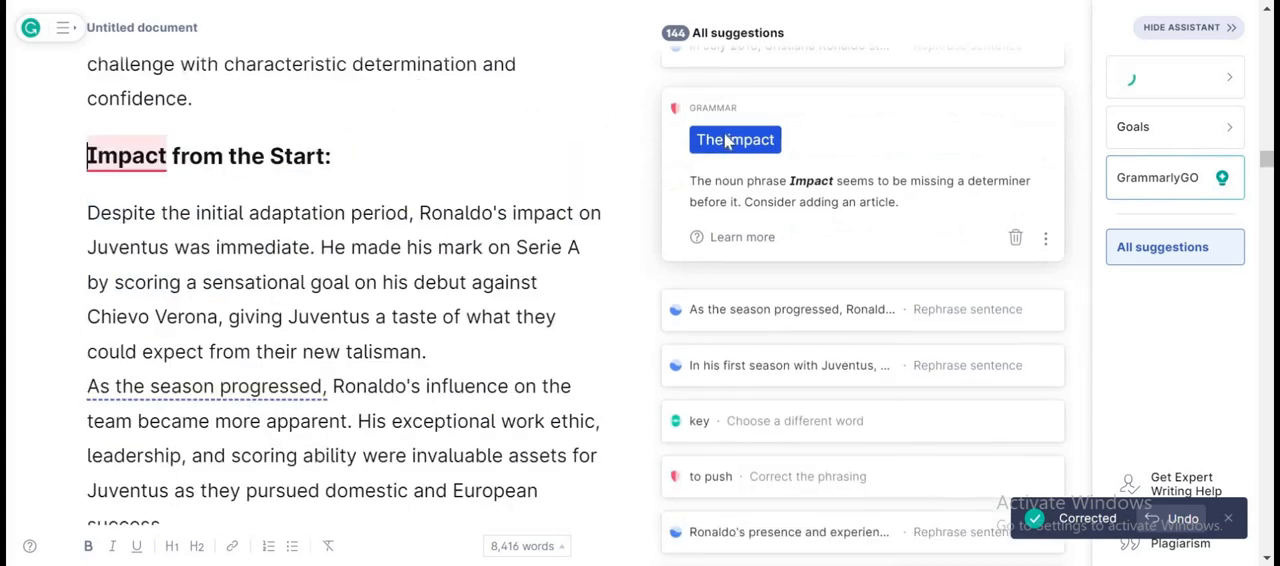